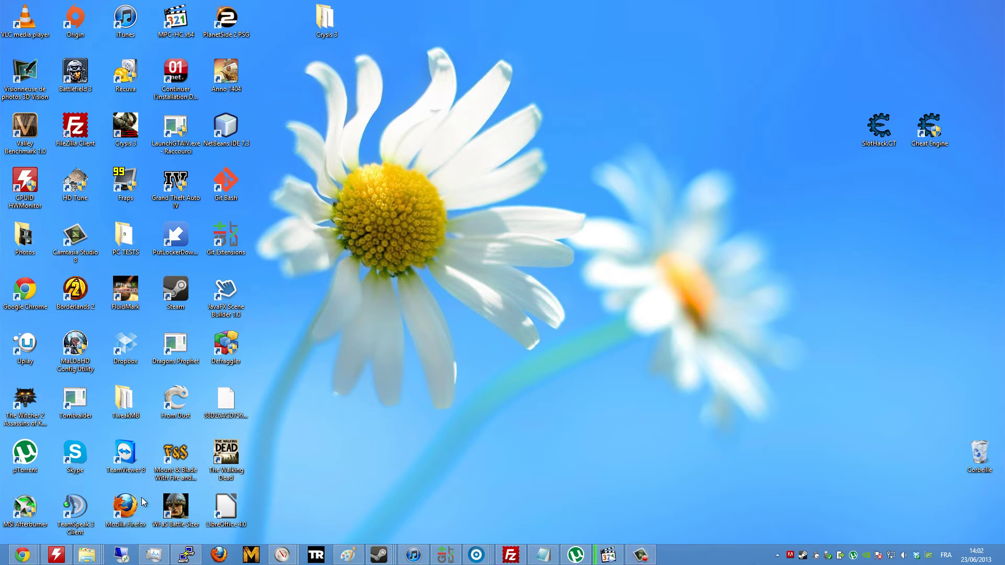
# Launch Remote Desktop Connection via a 'conn' search and enter server address 5.9.87.133.
pyautogui.press('super')
pyautogui.write('conn')
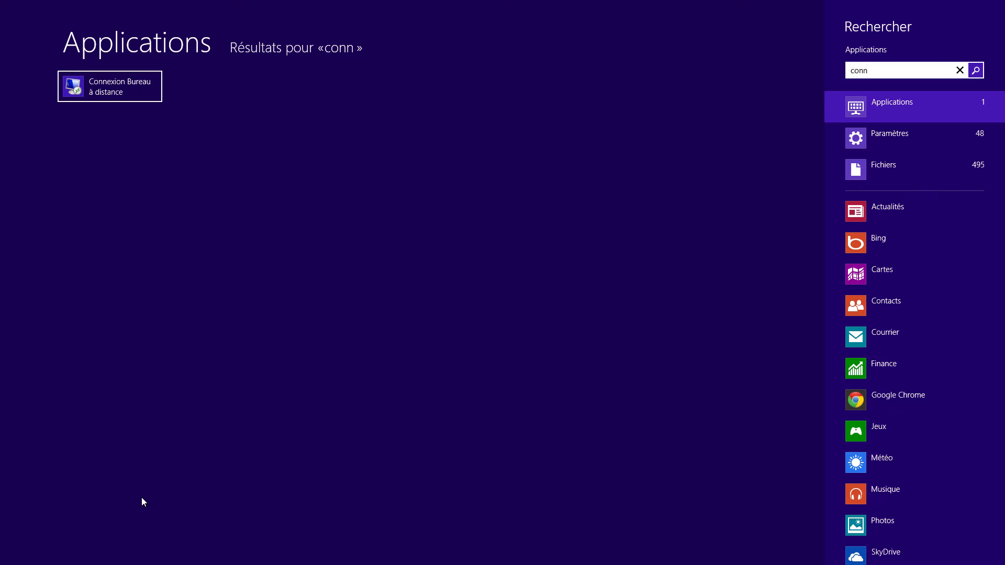
pyautogui.press('Return')
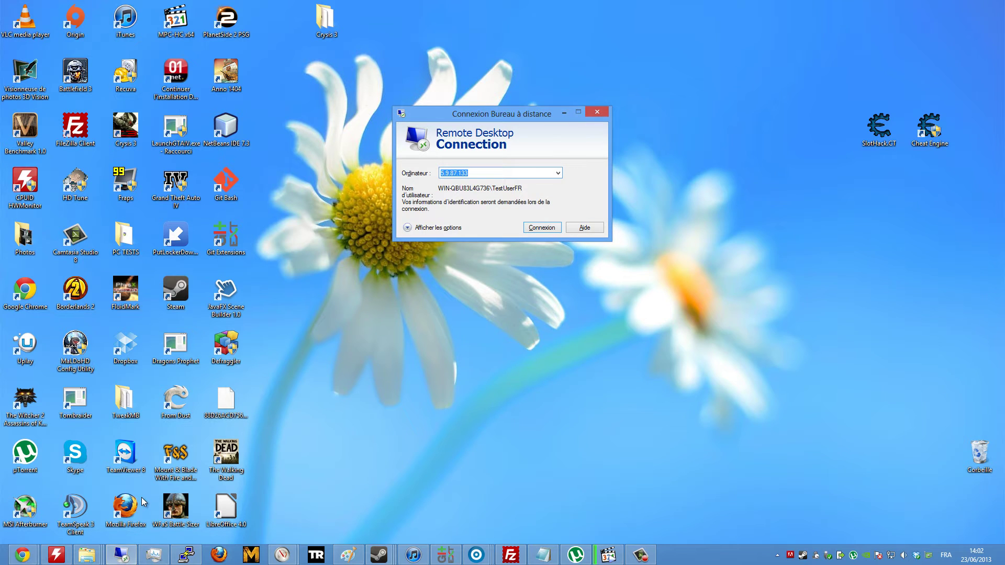
pyautogui.write('5')
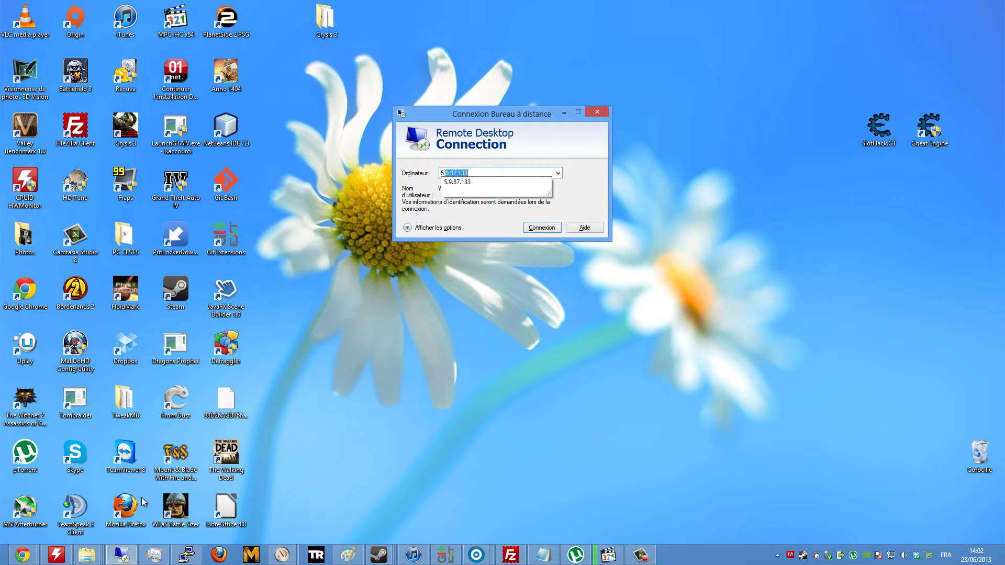
pyautogui.write('.9.87.133')
# Connect and sign in using the saved user account and its password.
pyautogui.press('Return')
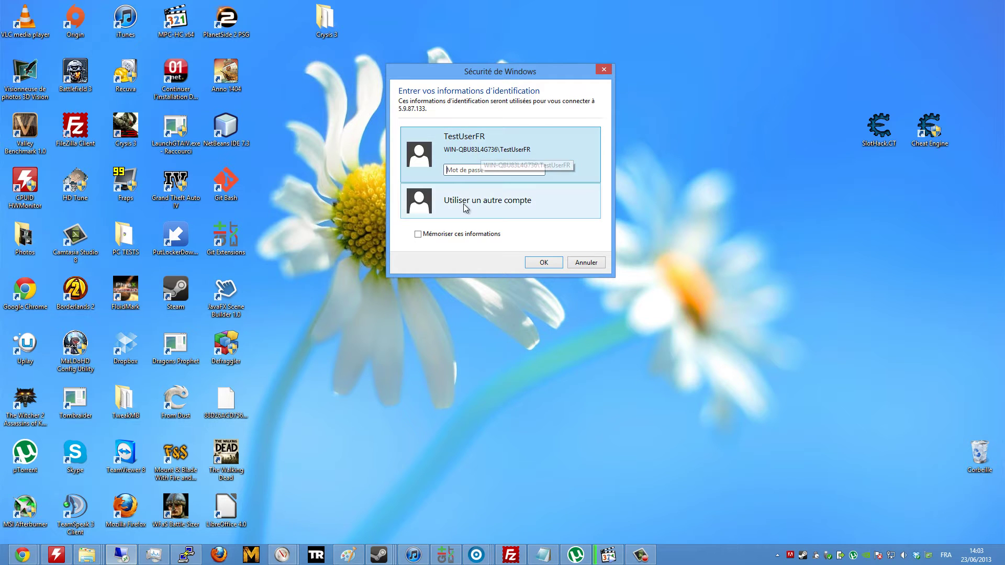
pyautogui.click(479, 206)
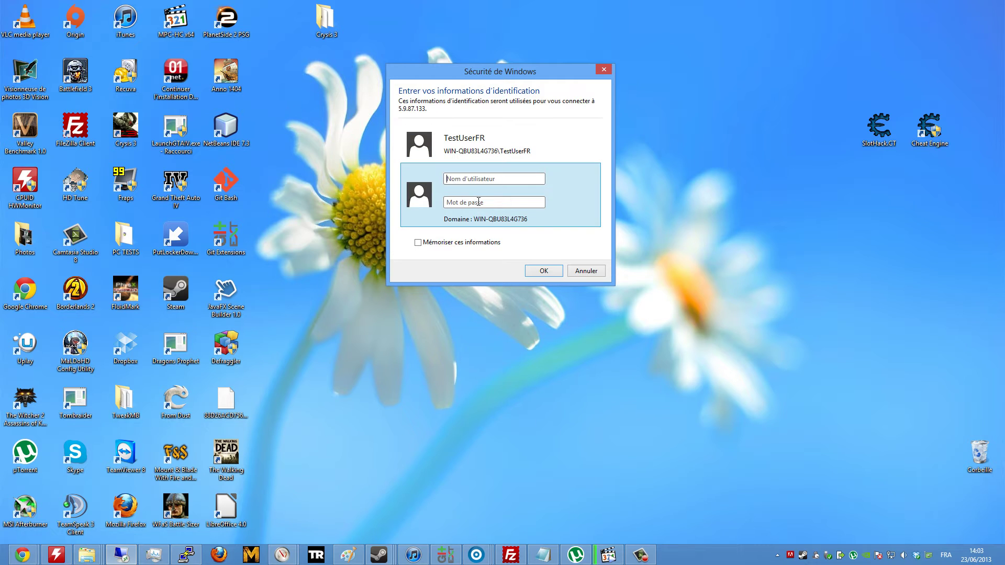
pyautogui.click(473, 145)
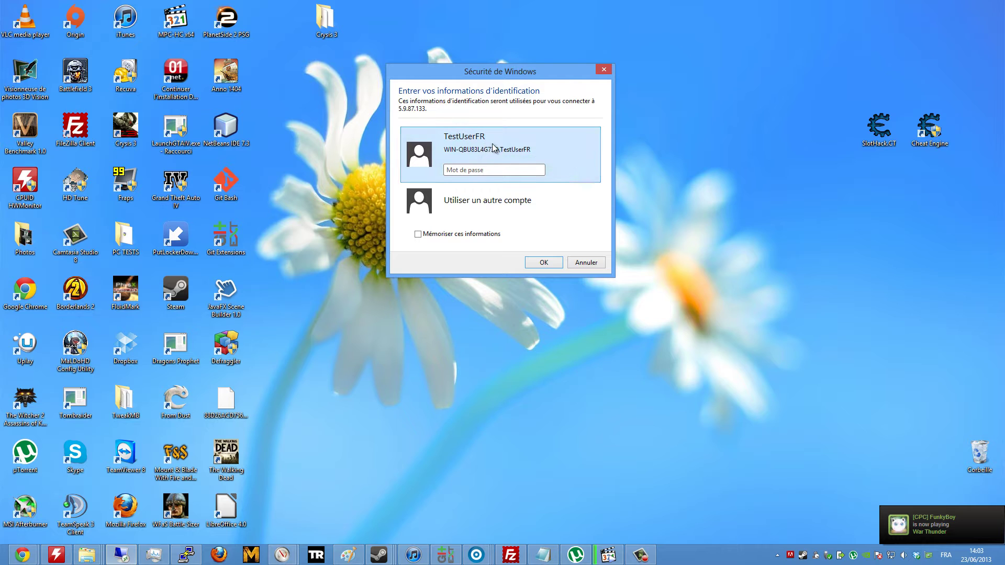
pyautogui.write('••••••••••')
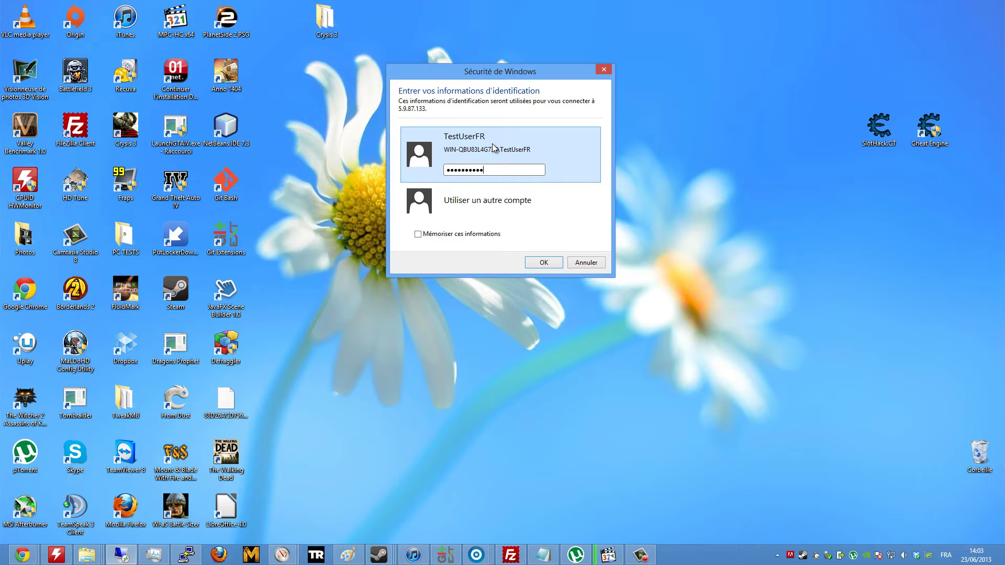
pyautogui.click(542, 264)
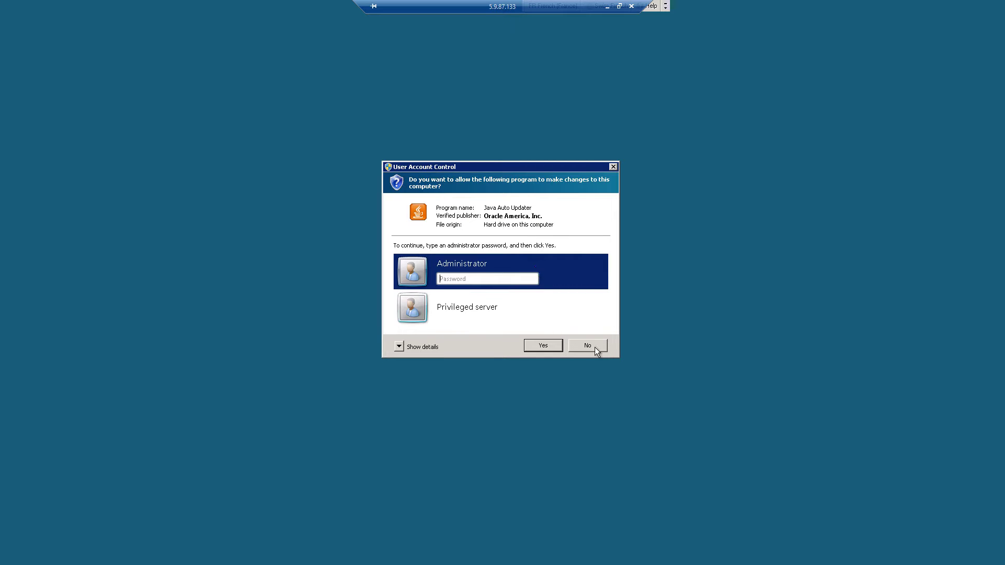
# Decline the Java updater's admin request, dismiss its notification, and open Documents from the Start menu.
pyautogui.click(594, 347)
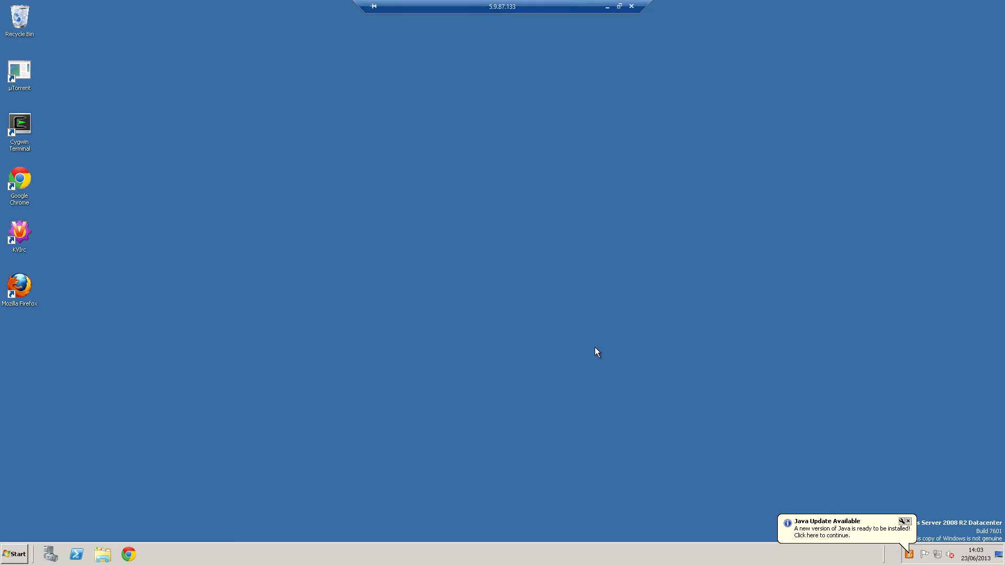
pyautogui.click(908, 522)
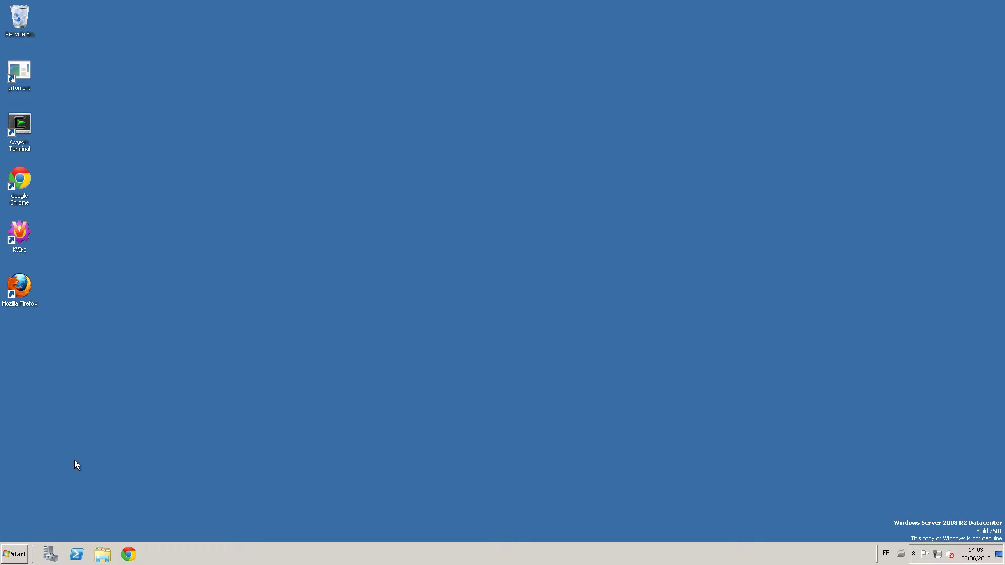
pyautogui.click(19, 558)
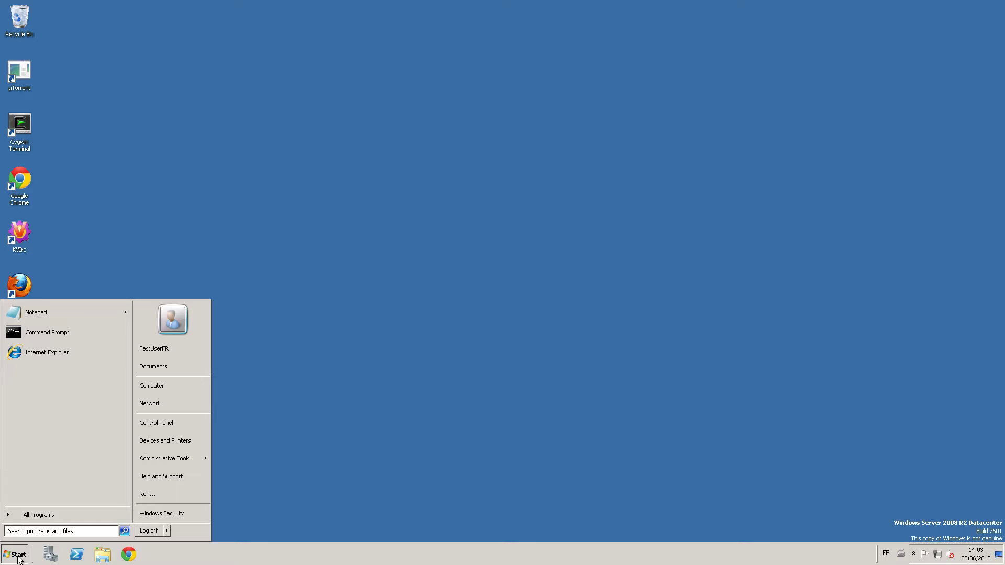
pyautogui.click(18, 559)
pyautogui.click(19, 559)
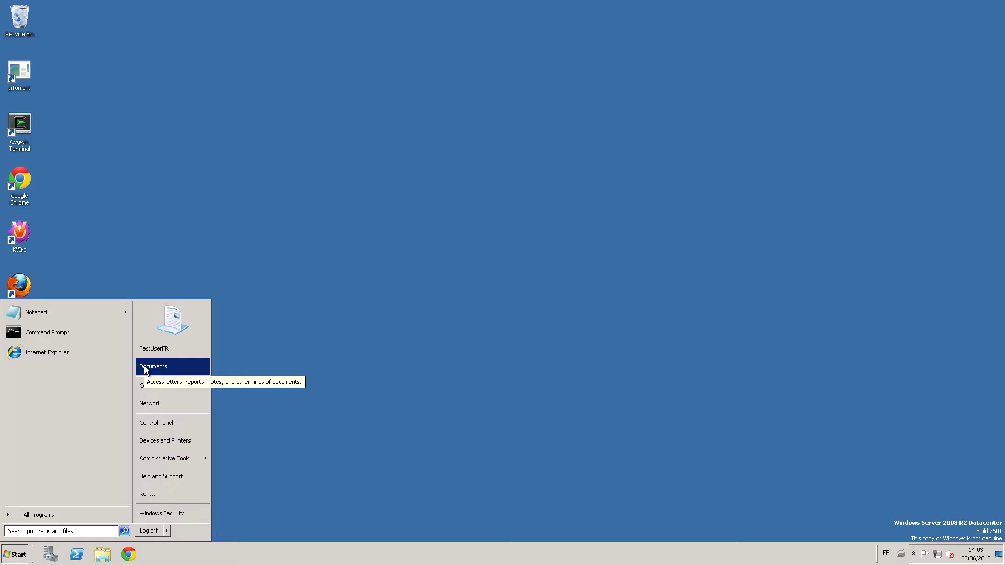
pyautogui.click(146, 368)
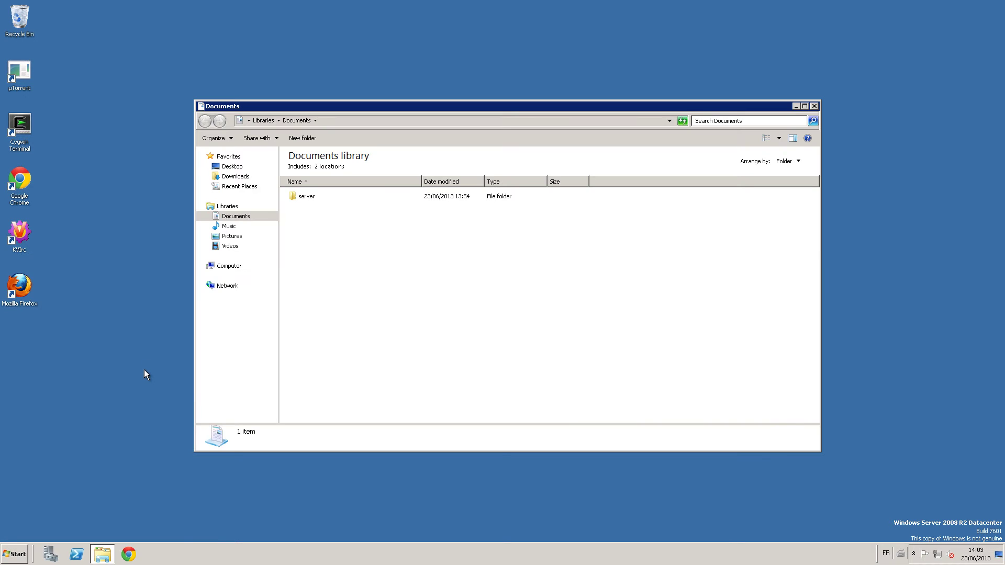
# Browse in Explorer to Documents > server and maximize the window.
pyautogui.click(814, 107)
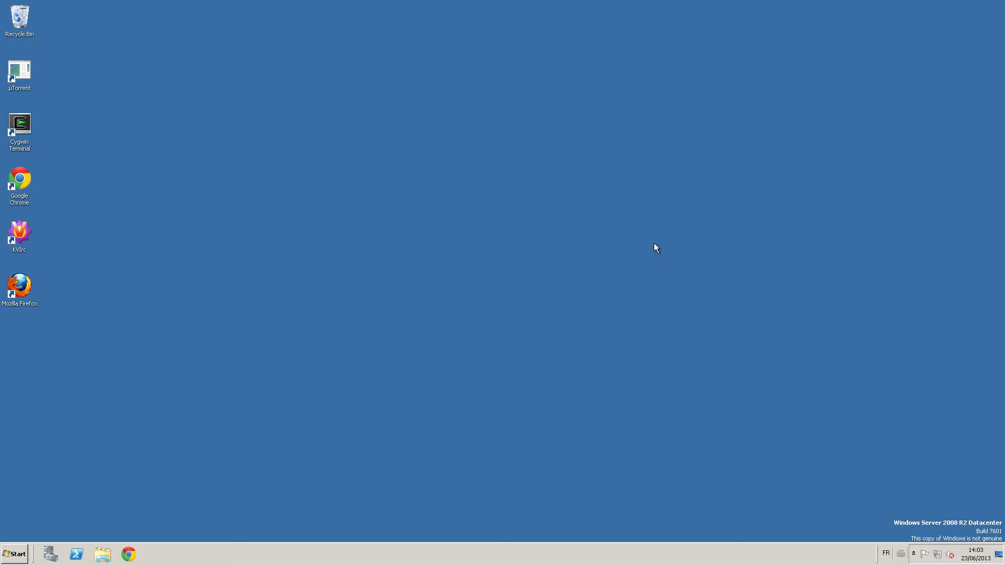
pyautogui.click(103, 556)
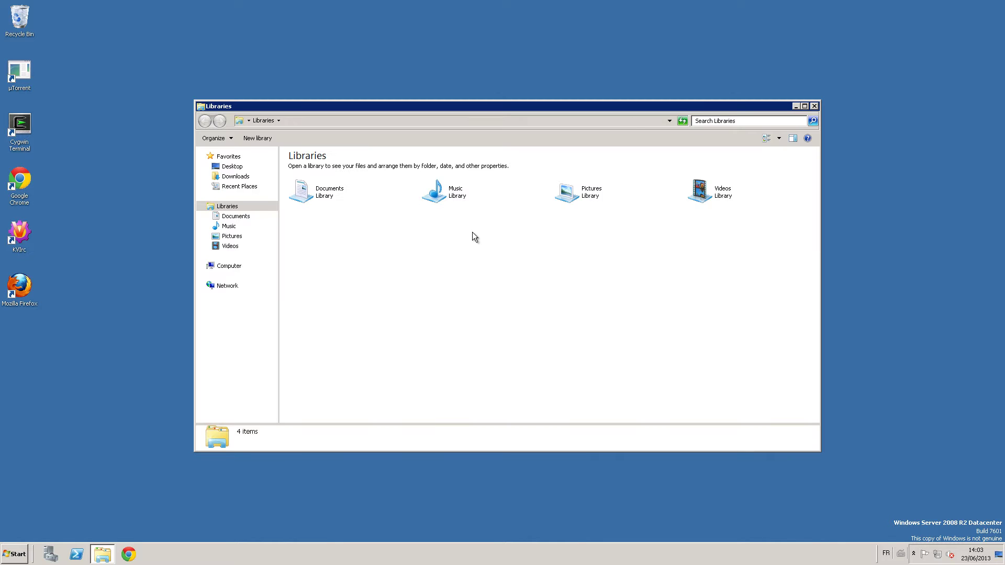
pyautogui.doubleClick(324, 196)
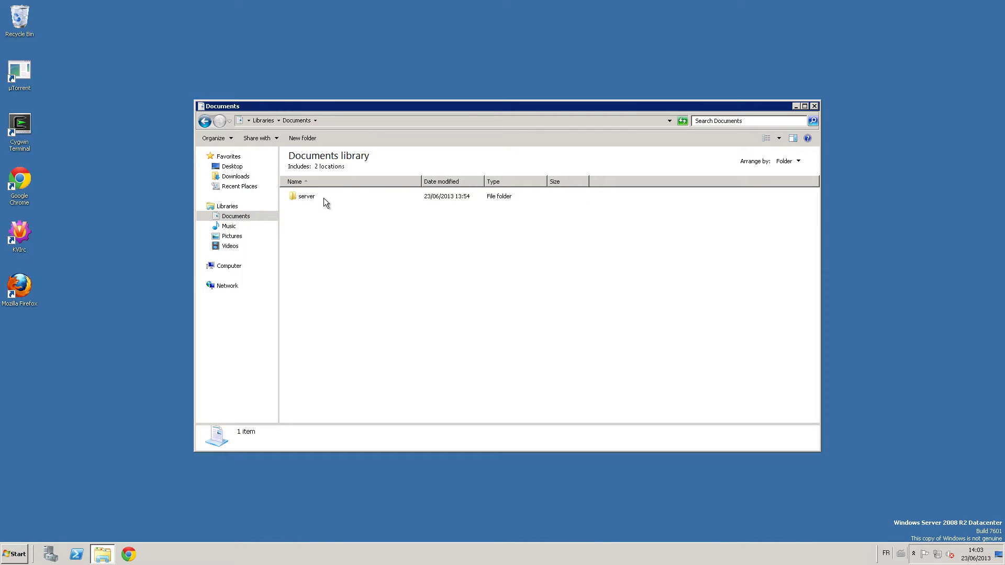
pyautogui.doubleClick(324, 201)
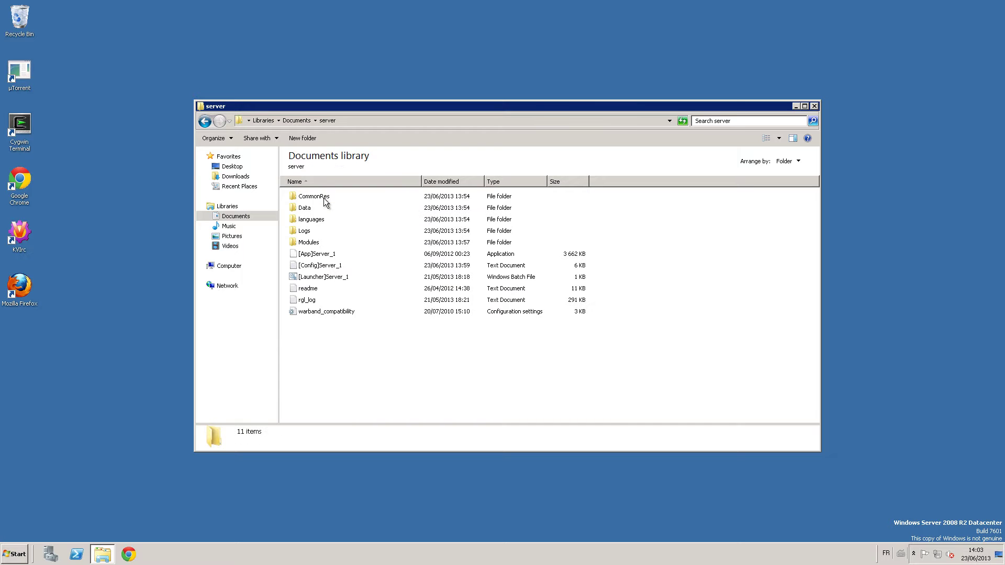
pyautogui.press('BackSpace')
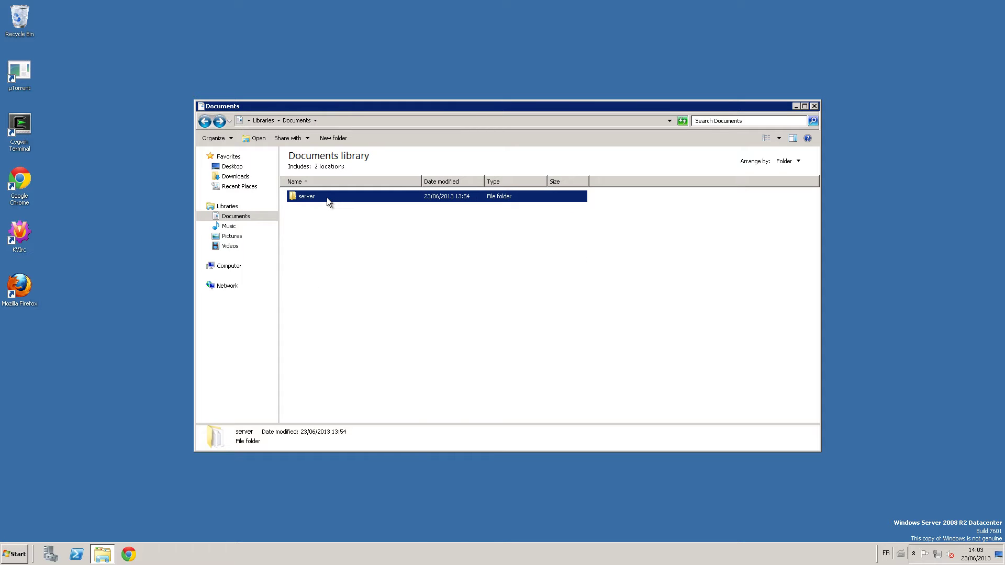
pyautogui.moveTo(327, 196)
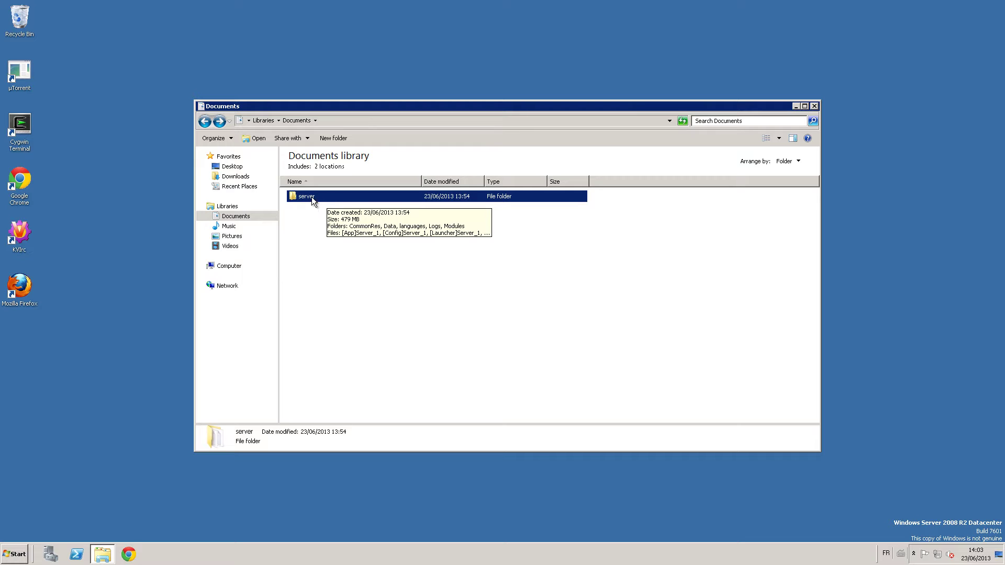
pyautogui.doubleClick(312, 197)
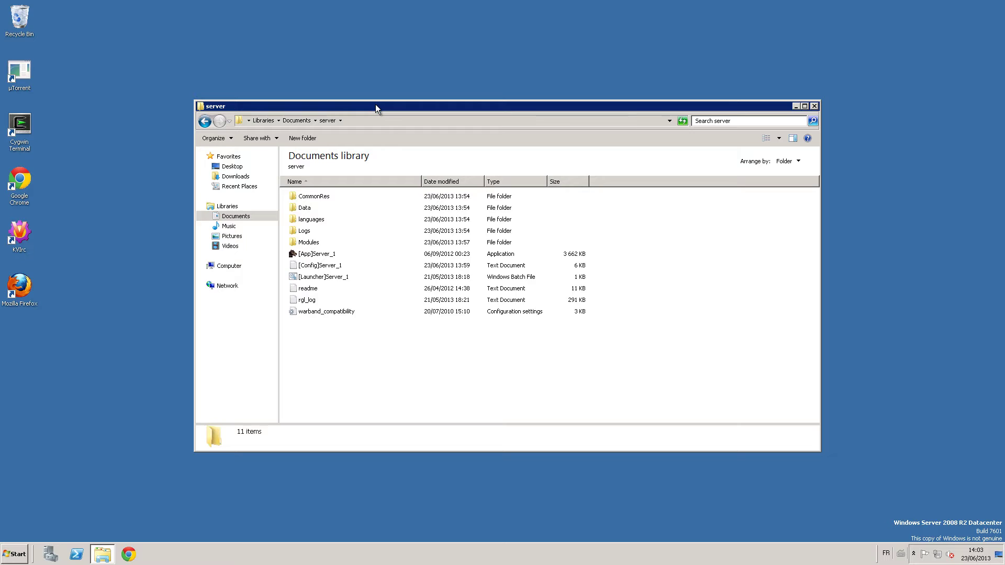
pyautogui.doubleClick(375, 106)
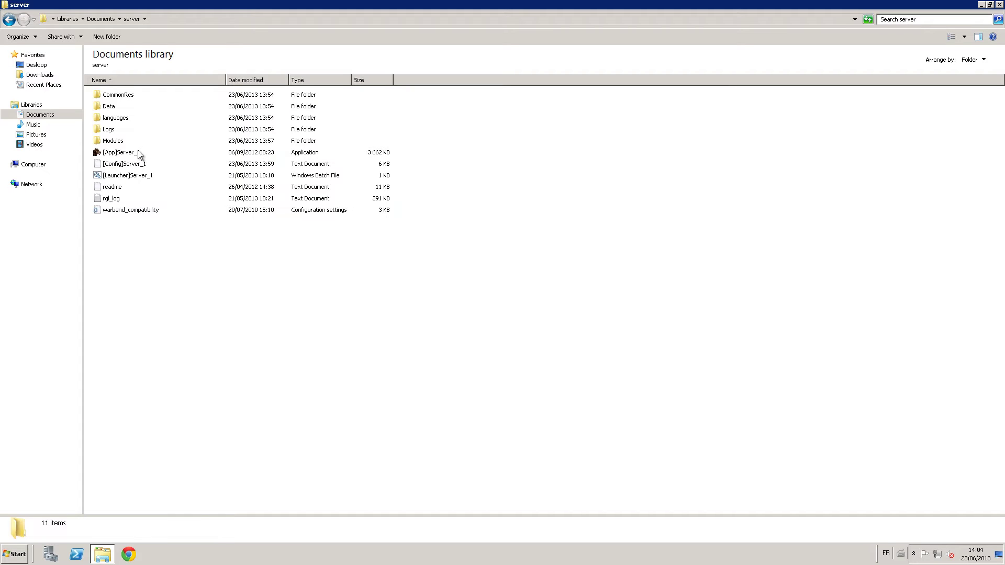
pyautogui.moveTo(135, 151)
pyautogui.click(120, 95)
pyautogui.click(121, 106)
pyautogui.click(121, 120)
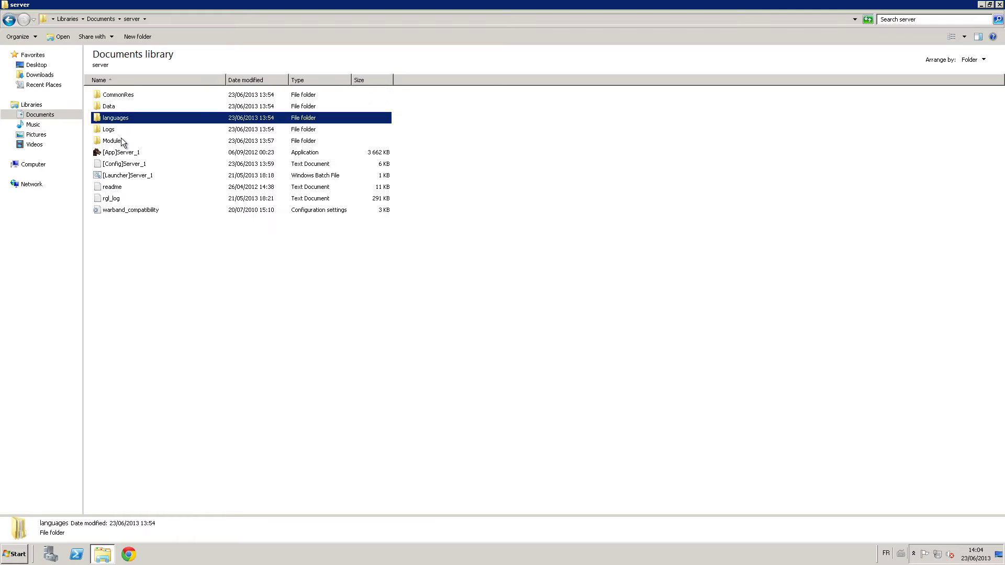
pyautogui.click(121, 140)
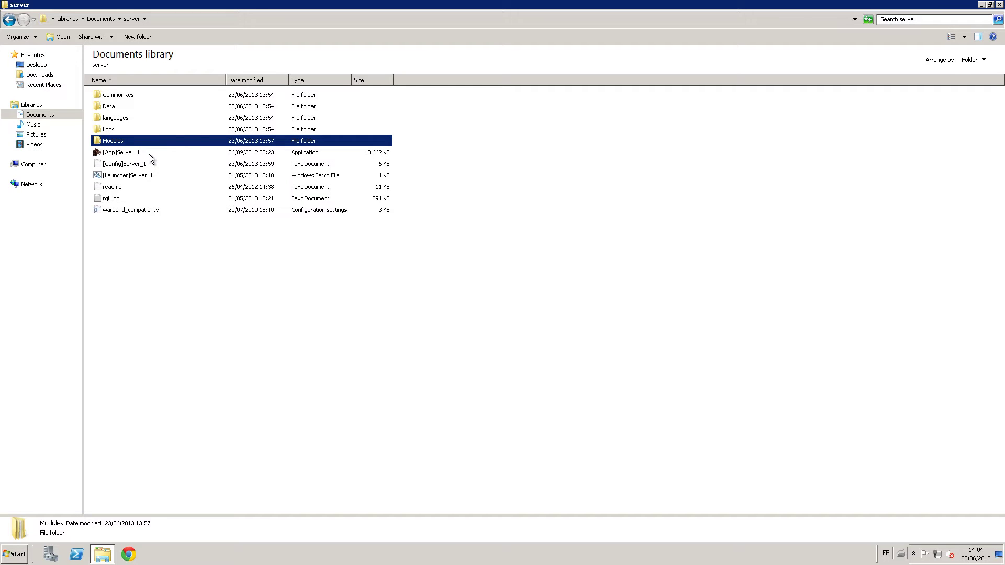
pyautogui.click(135, 175)
pyautogui.click(129, 163)
pyautogui.click(127, 153)
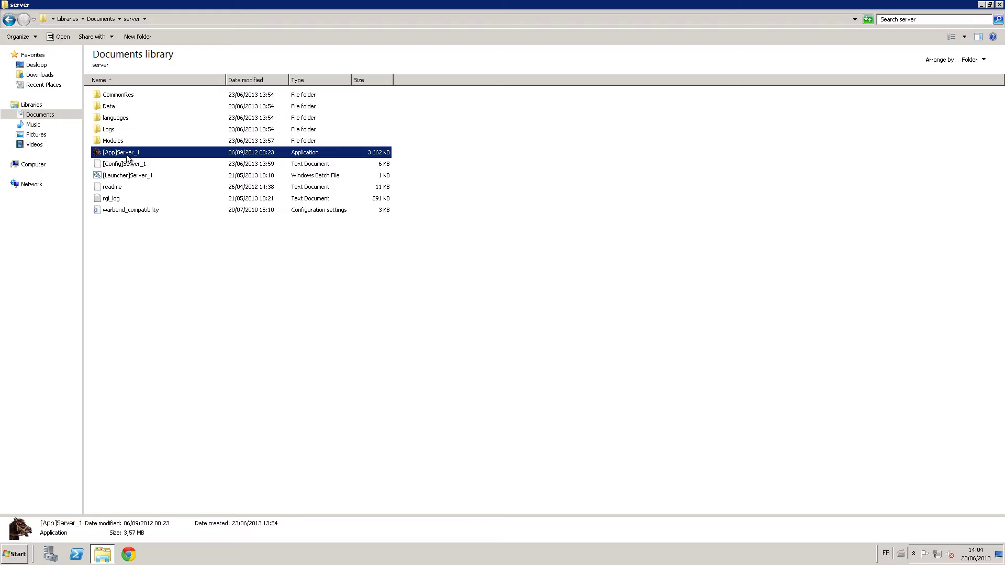
pyautogui.click(120, 152)
pyautogui.press('End')
pyautogui.click(132, 161)
pyautogui.click(133, 155)
pyautogui.click(145, 165)
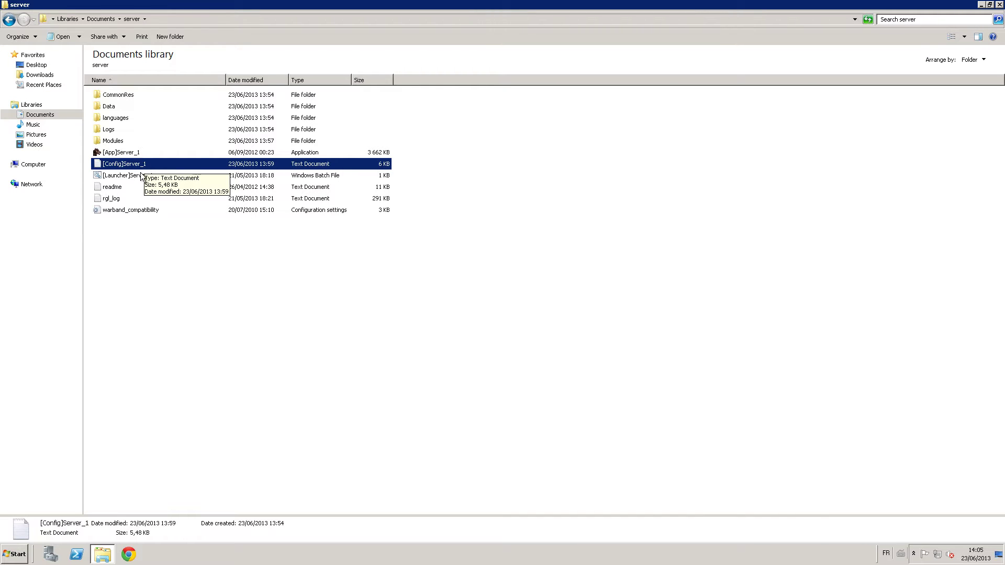
pyautogui.click(153, 177)
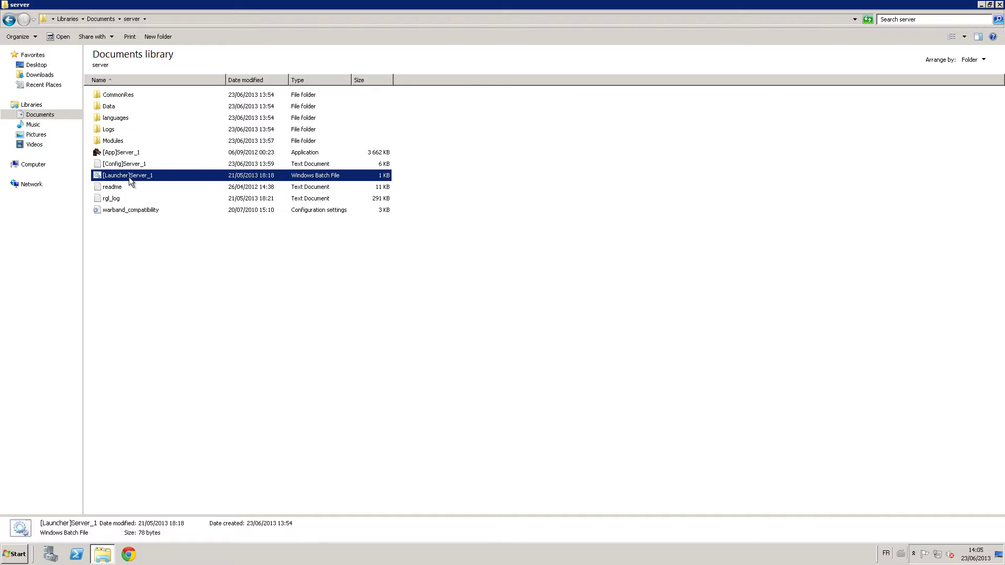
pyautogui.rightClick(129, 176)
pyautogui.click(146, 193)
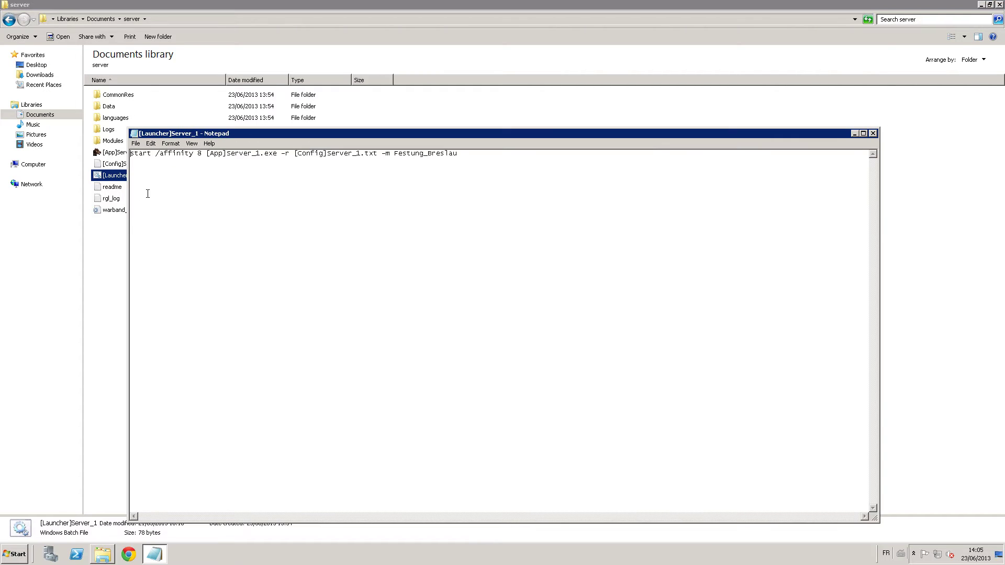
pyautogui.moveTo(341, 133); pyautogui.dragTo(374, 111)
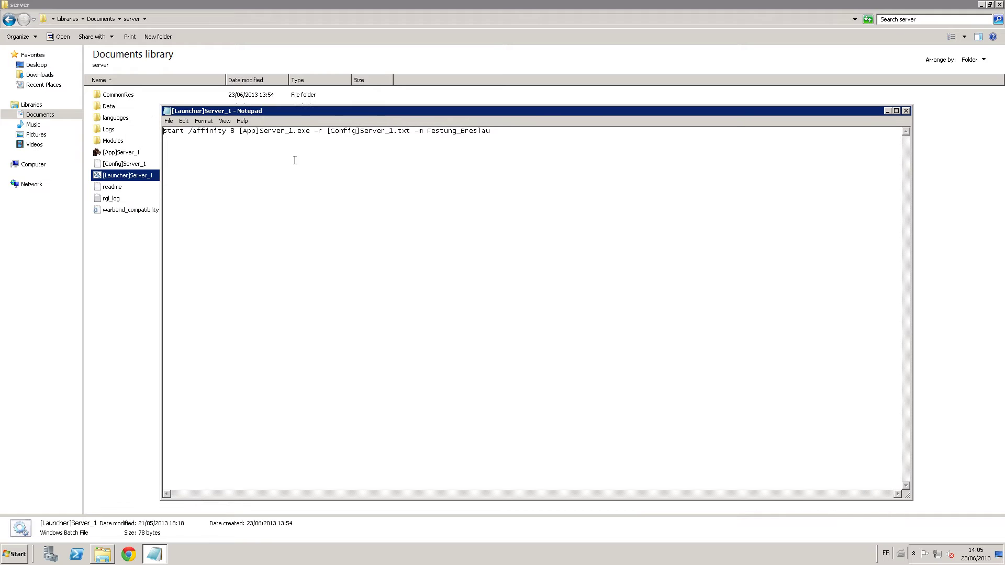
pyautogui.moveTo(236, 130); pyautogui.dragTo(158, 131)
pyautogui.click(234, 132)
pyautogui.press('Left')
pyautogui.press('Left')
pyautogui.press('Left')
pyautogui.hotkey('shift', 'Right')
pyautogui.hotkey('shift', 'Right')
pyautogui.hotkey('shift', 'Right')
pyautogui.hotkey('shift', 'Right')
pyautogui.hotkey('shift', 'Right')
pyautogui.hotkey('shift', 'Right')
pyautogui.hotkey('shift', 'Right')
pyautogui.hotkey('shift', 'Right')
pyautogui.hotkey('shift', 'Right')
pyautogui.hotkey('shift', 'Right')
pyautogui.hotkey('shift', 'Right')
pyautogui.hotkey('shift', 'Right')
pyautogui.hotkey('shift', 'Right')
pyautogui.hotkey('shift', 'Right')
pyautogui.hotkey('shift', 'Right')
pyautogui.hotkey('shift', 'Right')
pyautogui.hotkey('shift', 'Right')
pyautogui.hotkey('shift', 'Right')
pyautogui.hotkey('shift', 'Right')
pyautogui.hotkey('shift', 'Right')
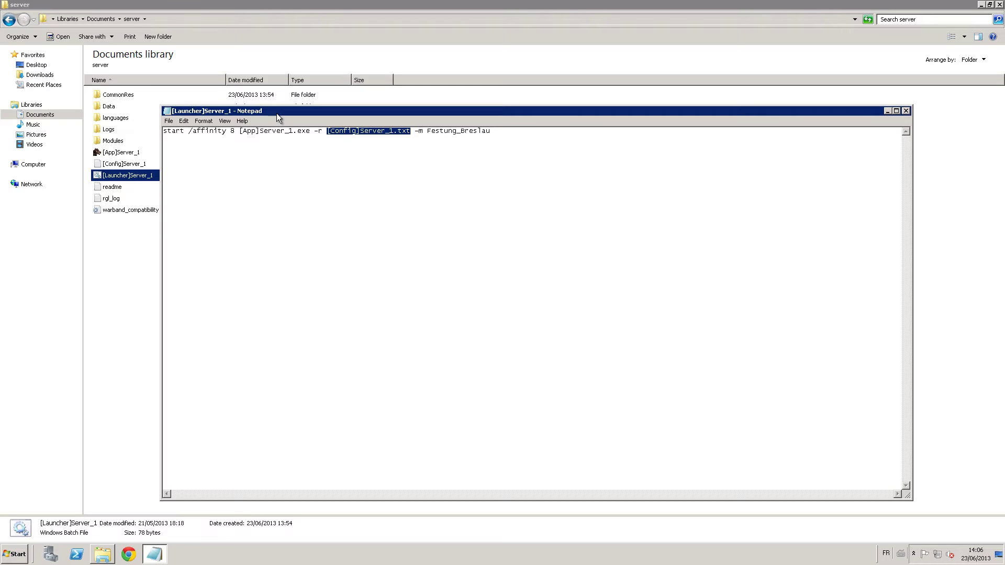
# Change the -m argument from Festung_Breslau to 'Napoleonic Wars' in the launcher file, then close it.
pyautogui.press('Right')
pyautogui.press('Right')
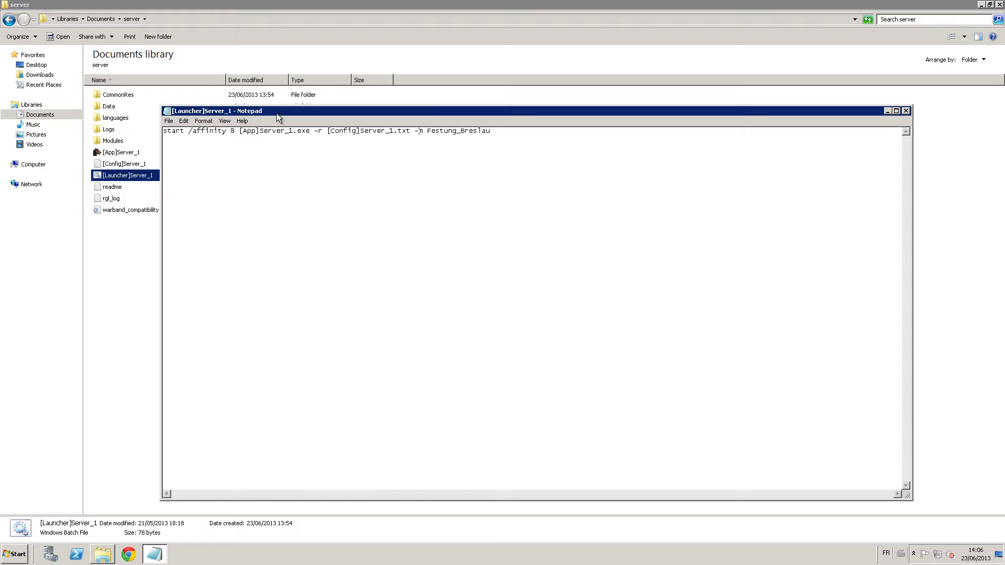
pyautogui.press('Right')
pyautogui.hotkey('shift', 'Right')
pyautogui.hotkey('shift', 'Right')
pyautogui.hotkey('shift', 'Right')
pyautogui.hotkey('shift', 'Right')
pyautogui.hotkey('shift', 'Right')
pyautogui.hotkey('shift', 'Right')
pyautogui.hotkey('shift', 'Right')
pyautogui.hotkey('shift', 'Right')
pyautogui.hotkey('shift', 'Right')
pyautogui.hotkey('shift', 'Right')
pyautogui.hotkey('shift', 'Right')
pyautogui.hotkey('shift', 'Right')
pyautogui.hotkey('shift', 'Right')
pyautogui.hotkey('shift', 'Right')
pyautogui.hotkey('shift', 'Right')
pyautogui.write('Napoleinic')
pyautogui.press('BackSpace')
pyautogui.press('BackSpace')
pyautogui.press('BackSpace')
pyautogui.write('onic Wars')
pyautogui.click(906, 111)
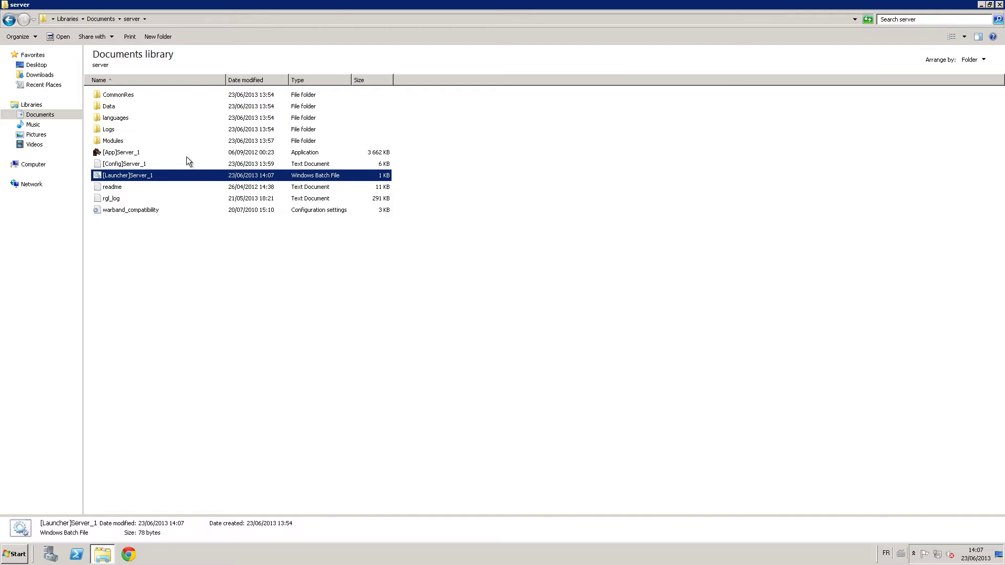
# Open [Config]Server_1 with Notepad++, cancel the plugin update prompt, and maximize the editor.
pyautogui.click(124, 164)
pyautogui.rightClick(123, 164)
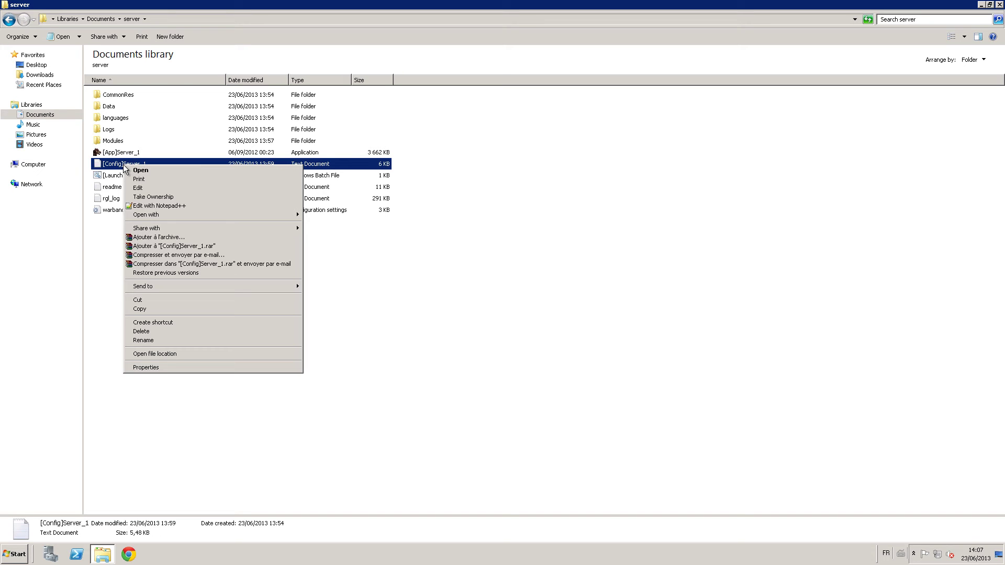
pyautogui.click(177, 206)
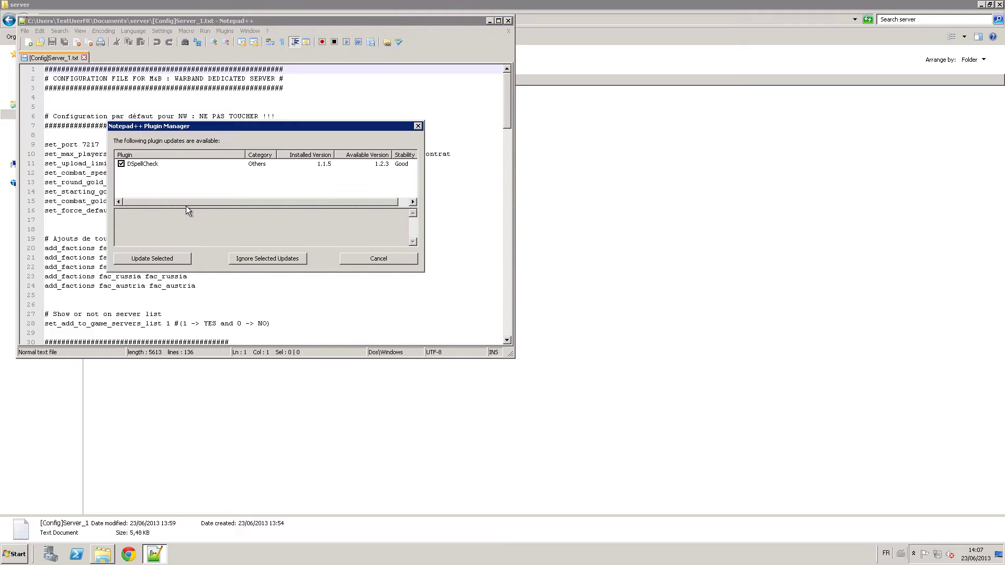
pyautogui.click(357, 258)
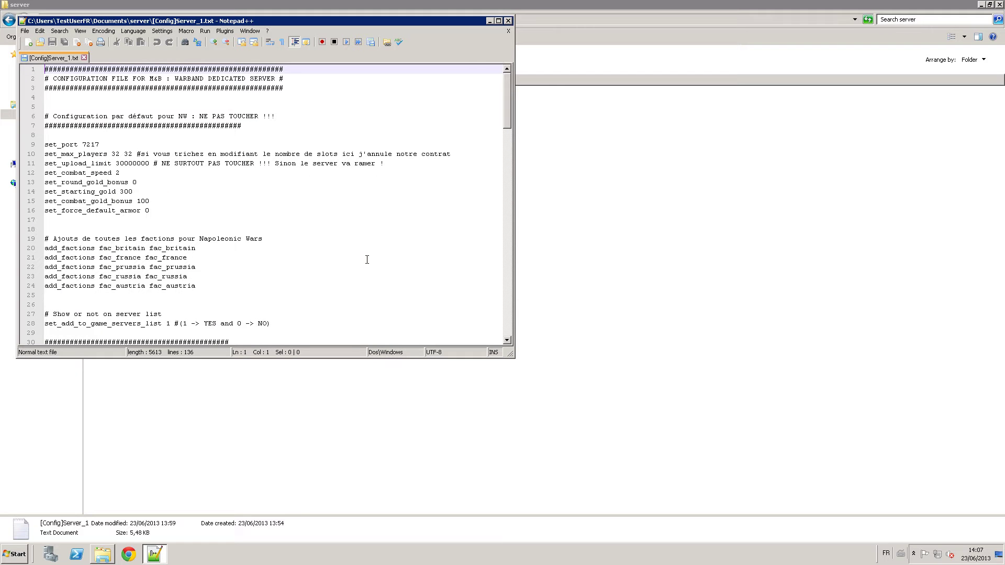
pyautogui.click(498, 21)
# Look over the config and select the set_port setting on line 9.
pyautogui.scroll(-6, 260, 255)
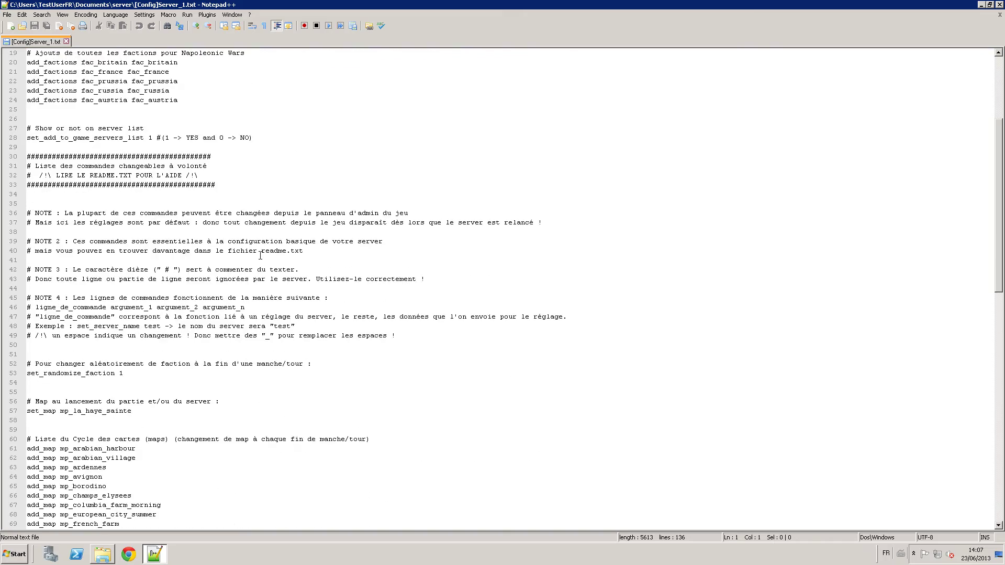
pyautogui.scroll(-10, 260, 255)
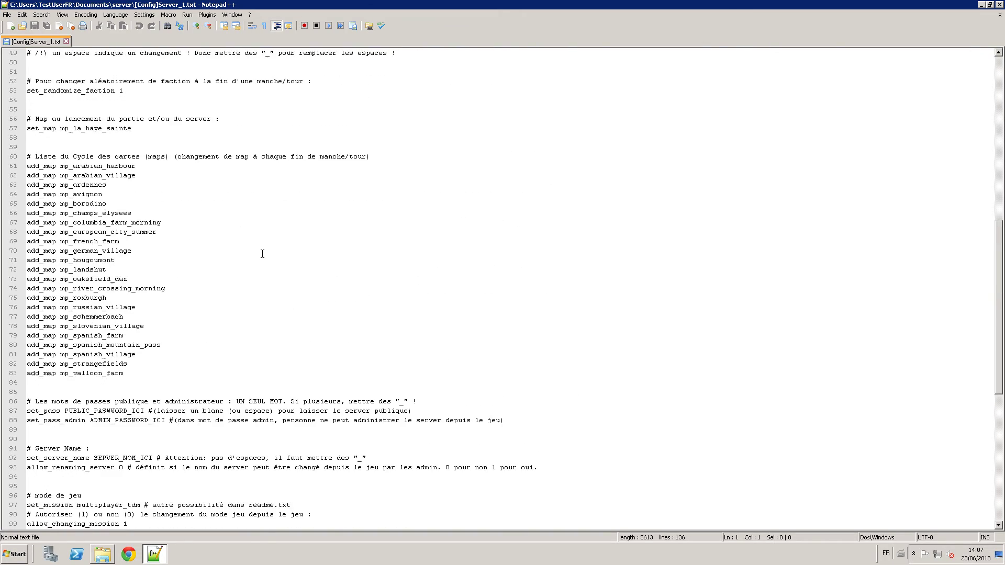
pyautogui.scroll(16, 262, 254)
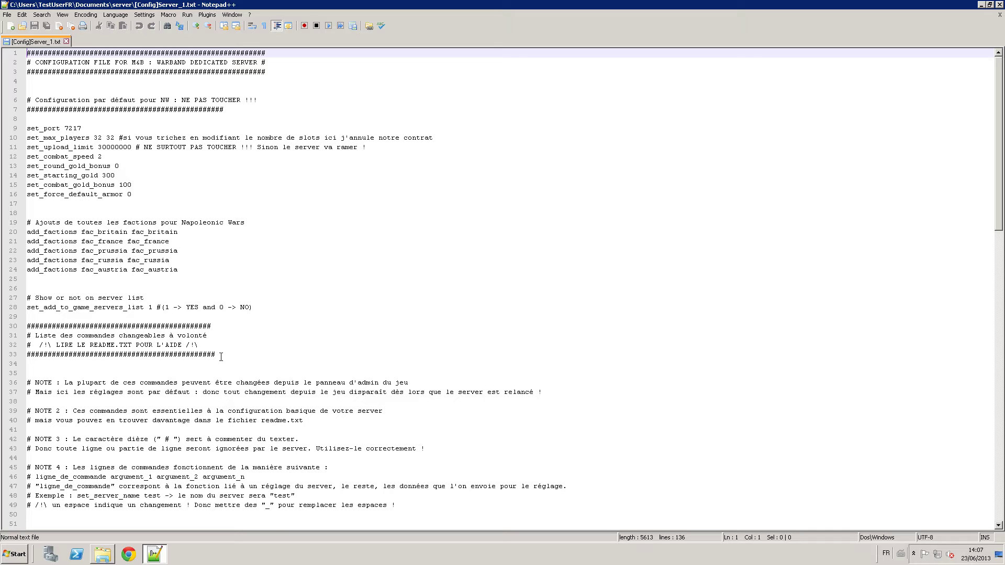
pyautogui.moveTo(220, 356); pyautogui.dragTo(6, 62)
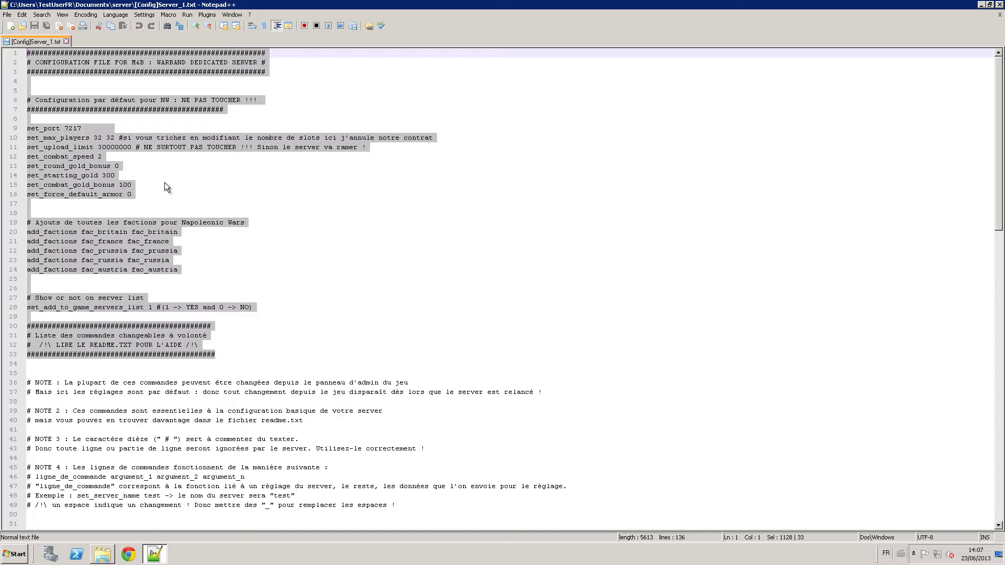
pyautogui.click(128, 134)
pyautogui.moveTo(94, 128); pyautogui.dragTo(13, 142)
pyautogui.click(43, 137)
pyautogui.moveTo(82, 128); pyautogui.dragTo(22, 133)
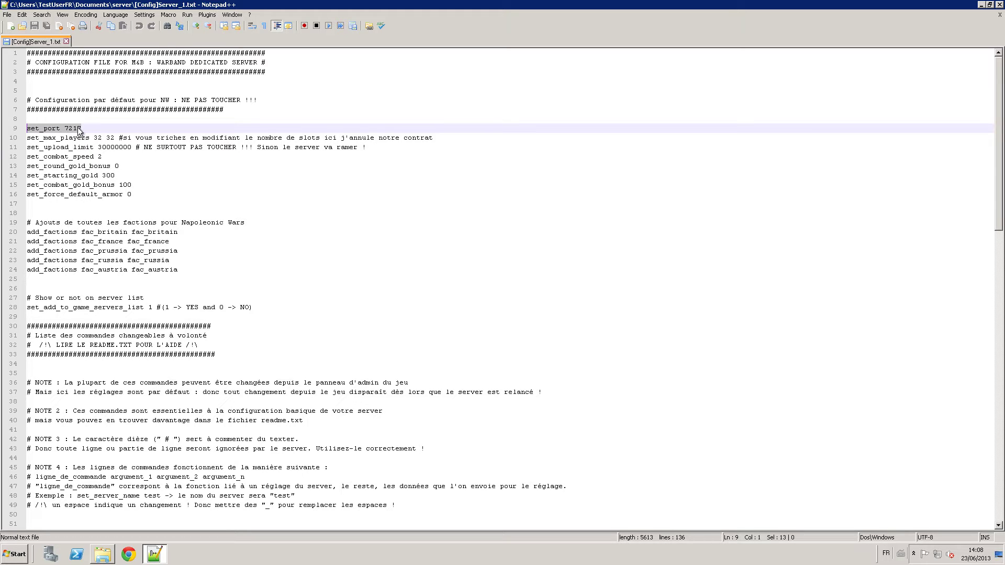
pyautogui.click(80, 129)
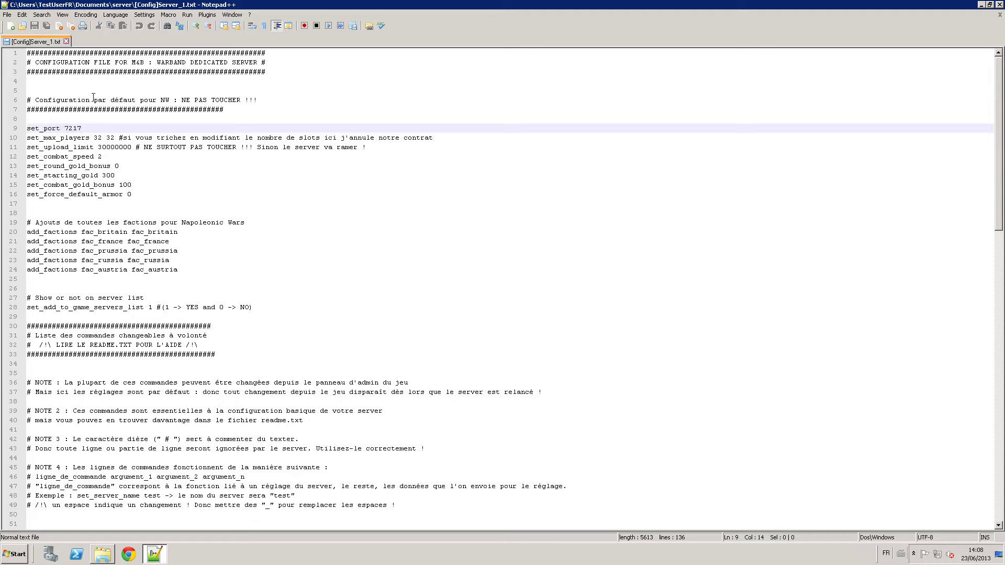
pyautogui.press('BackSpace')
pyautogui.press('BackSpace')
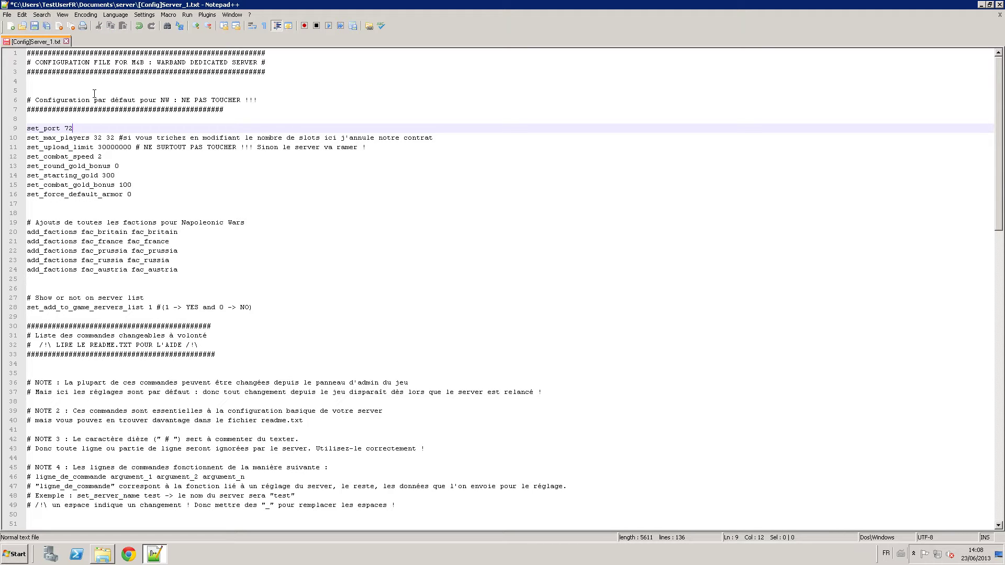
pyautogui.write('20')
pyautogui.press('BackSpace')
pyautogui.write('15')
pyautogui.write('1517')
pyautogui.hotkey('ctrl', 's')
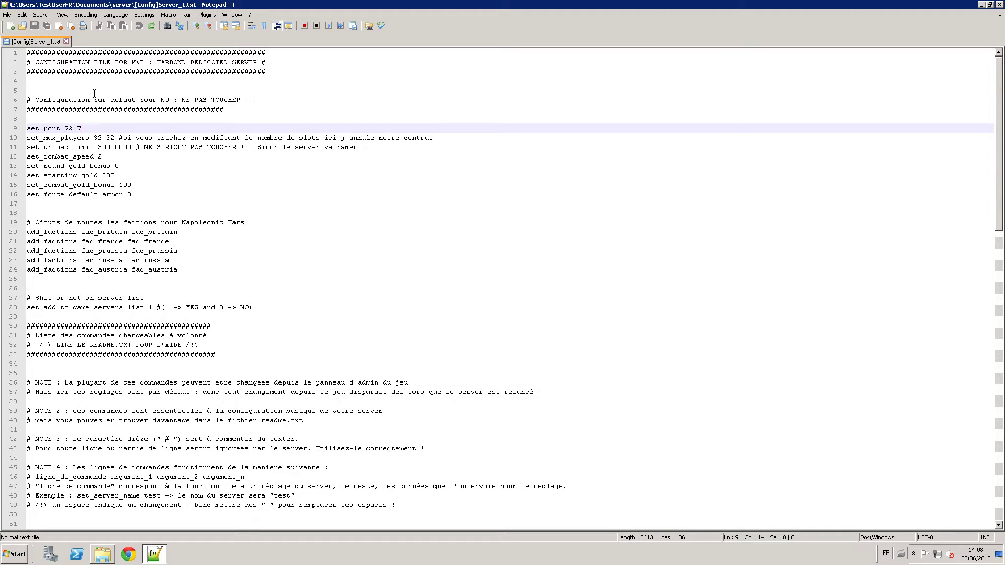
pyautogui.press('Down')
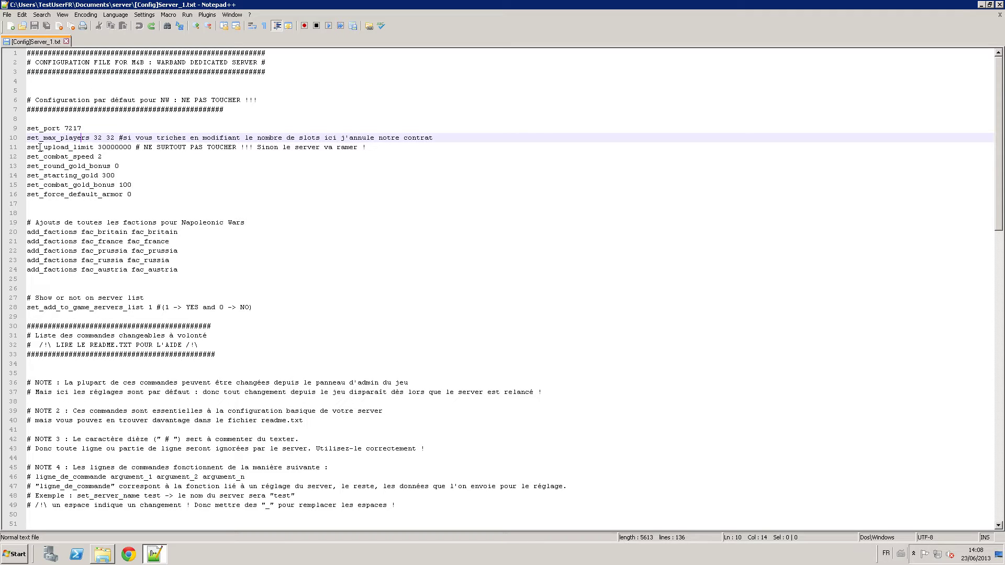
pyautogui.moveTo(29, 137); pyautogui.dragTo(116, 137)
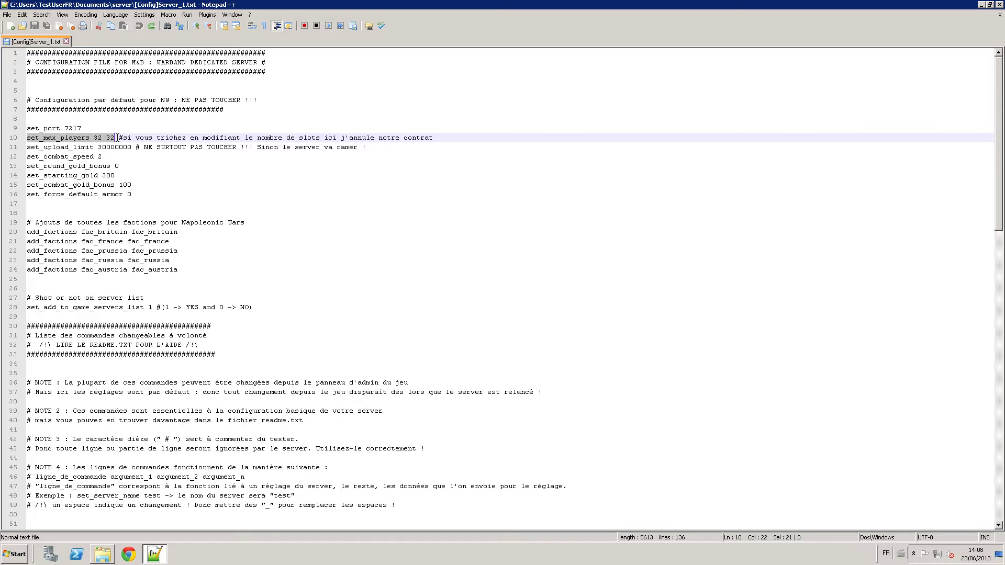
pyautogui.click(117, 138)
pyautogui.press('BackSpace')
pyautogui.press('BackSpace')
pyautogui.press('BackSpace')
pyautogui.press('BackSpace')
pyautogui.press('BackSpace')
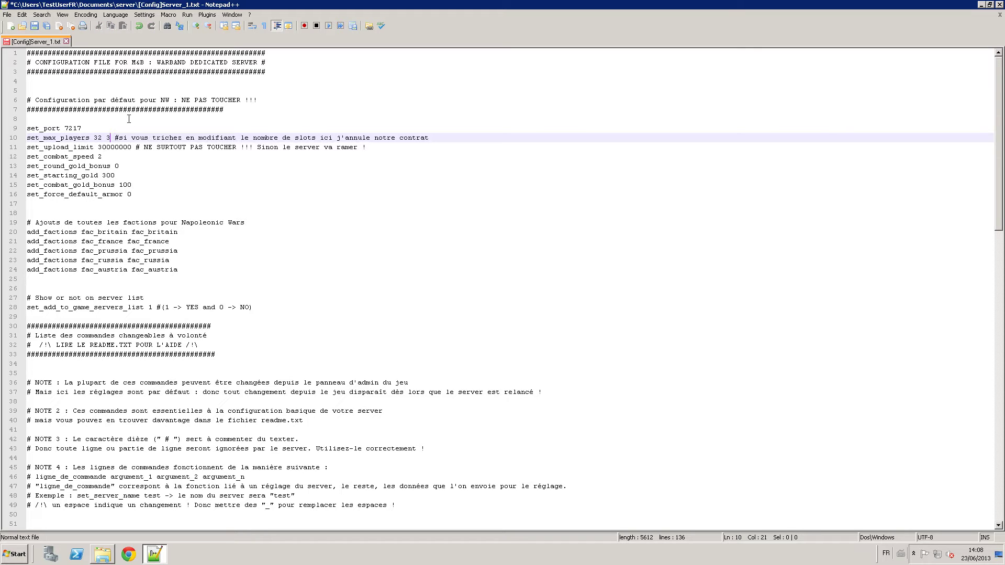
pyautogui.write('100 100')
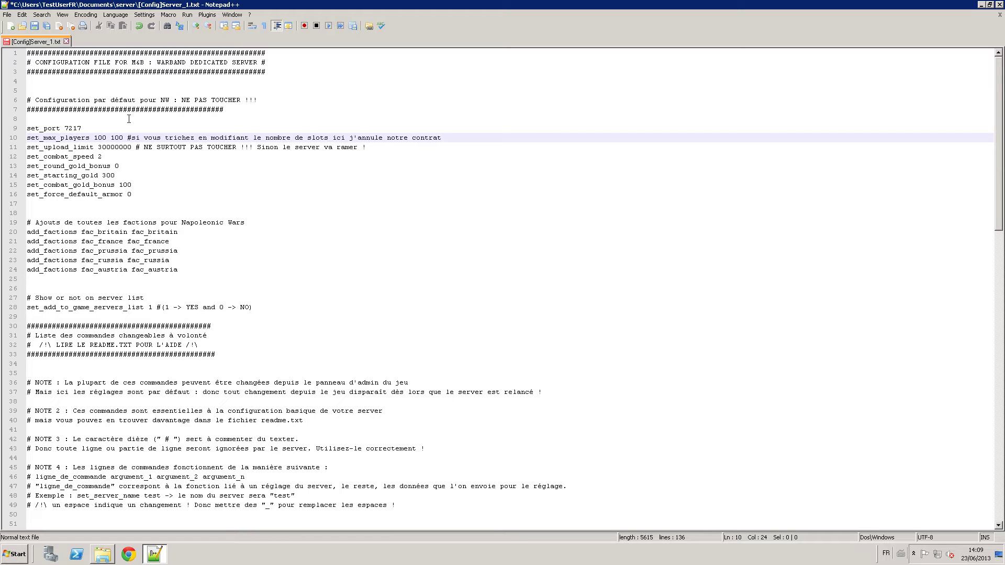
pyautogui.press('BackSpace')
pyautogui.press('BackSpace')
pyautogui.press('BackSpace')
pyautogui.press('BackSpace')
pyautogui.press('BackSpace')
pyautogui.press('BackSpace')
pyautogui.press('BackSpace')
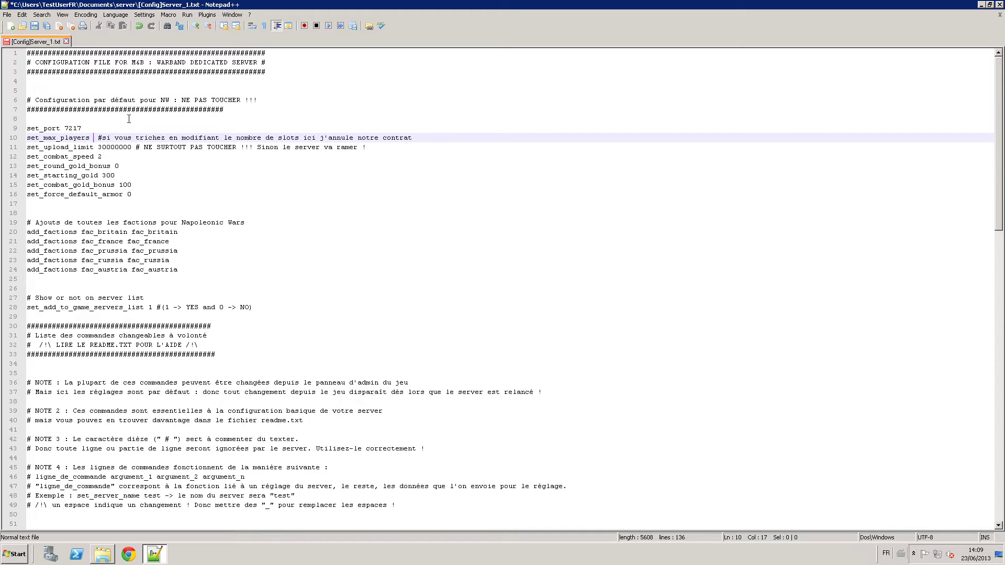
pyautogui.write('32 32')
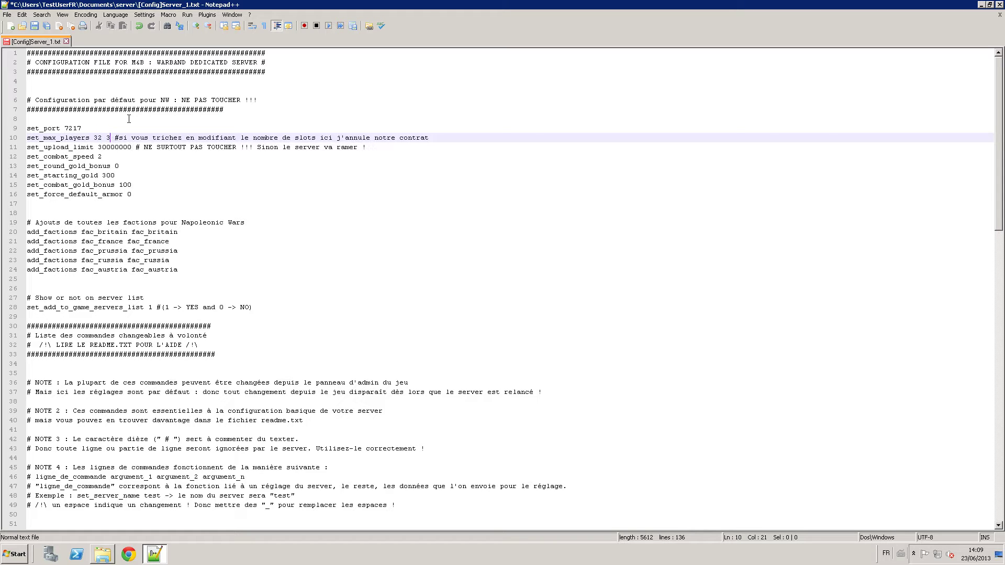
pyautogui.press('Down')
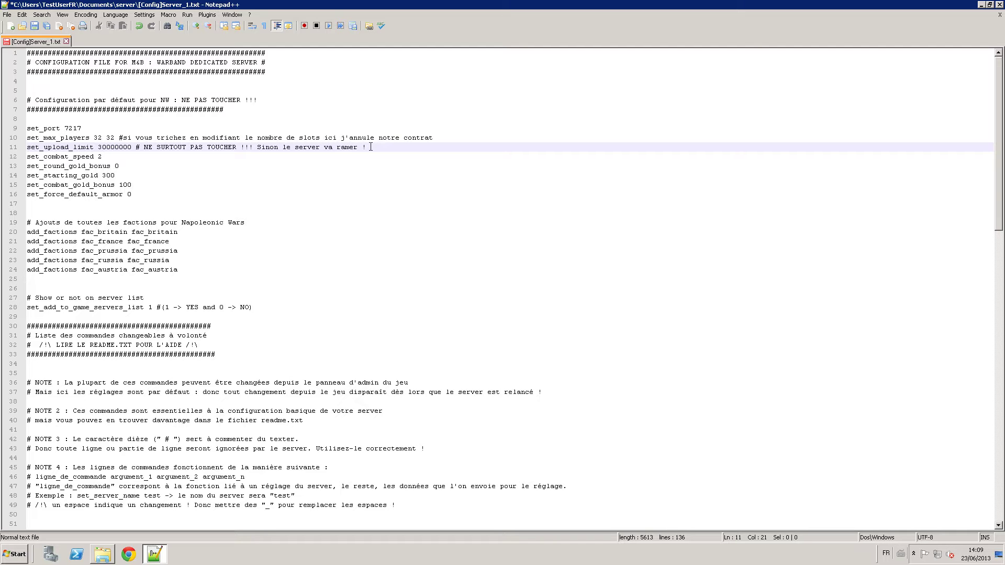
pyautogui.moveTo(370, 147); pyautogui.dragTo(20, 149)
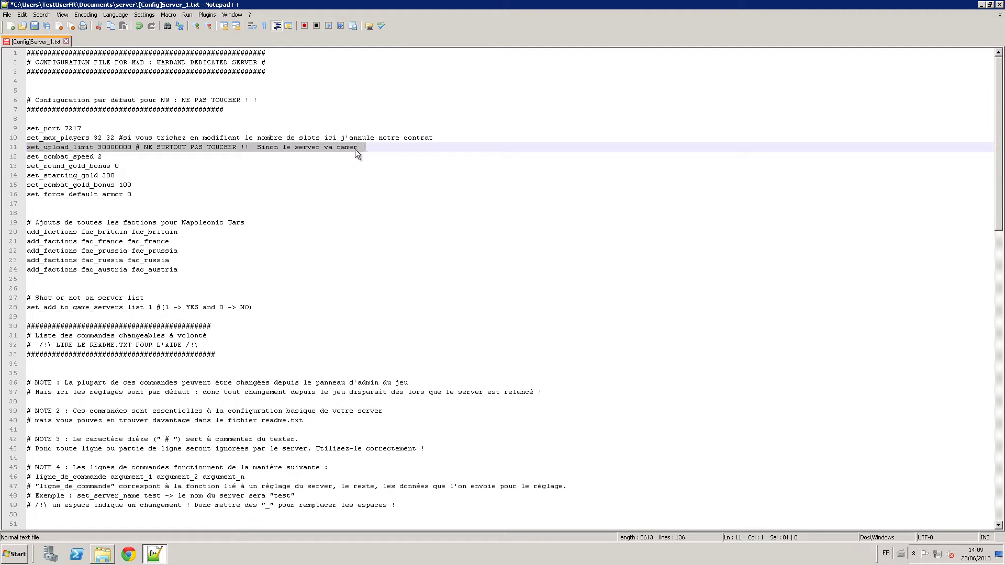
pyautogui.moveTo(109, 158); pyautogui.dragTo(23, 161)
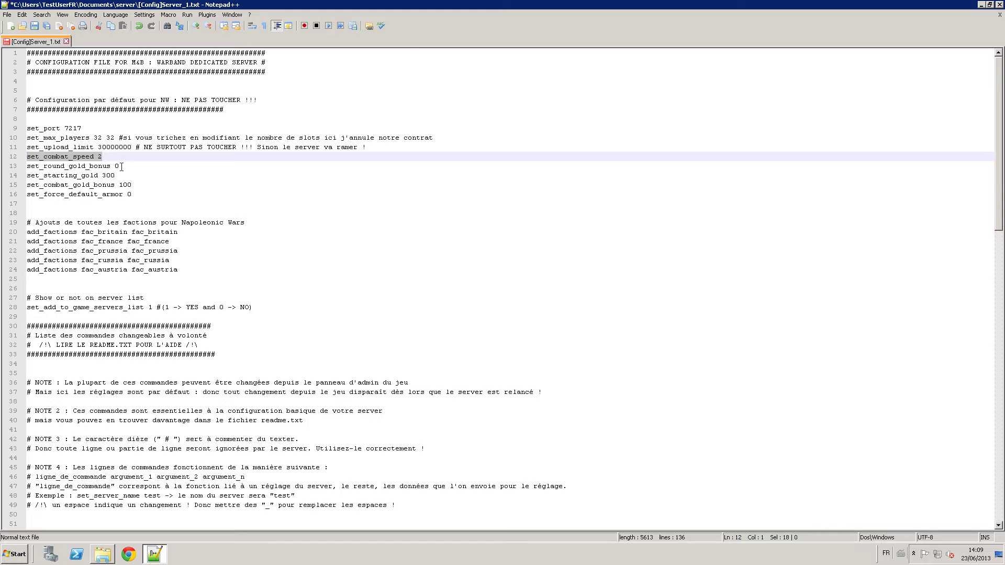
pyautogui.moveTo(138, 195); pyautogui.dragTo(29, 166)
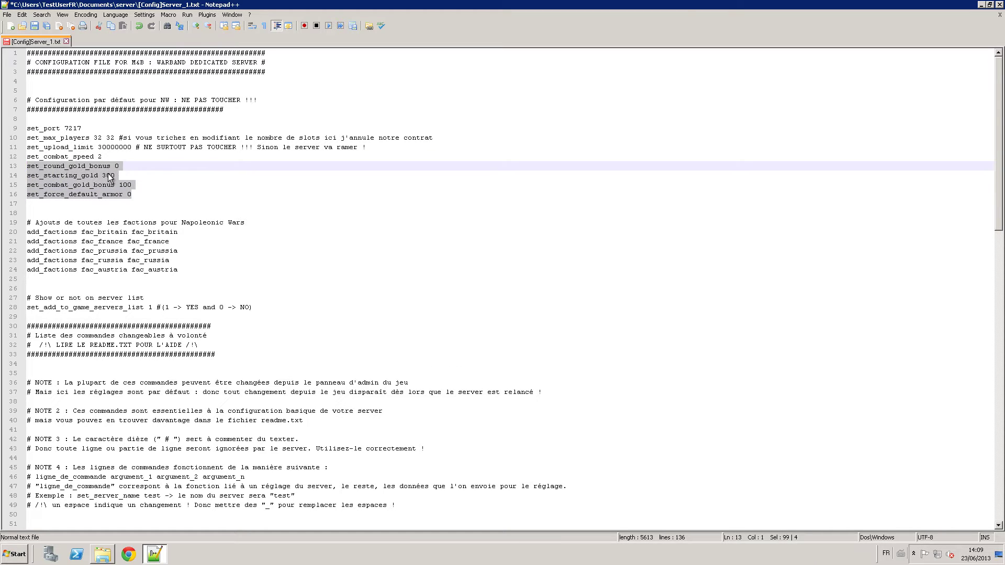
pyautogui.click(107, 177)
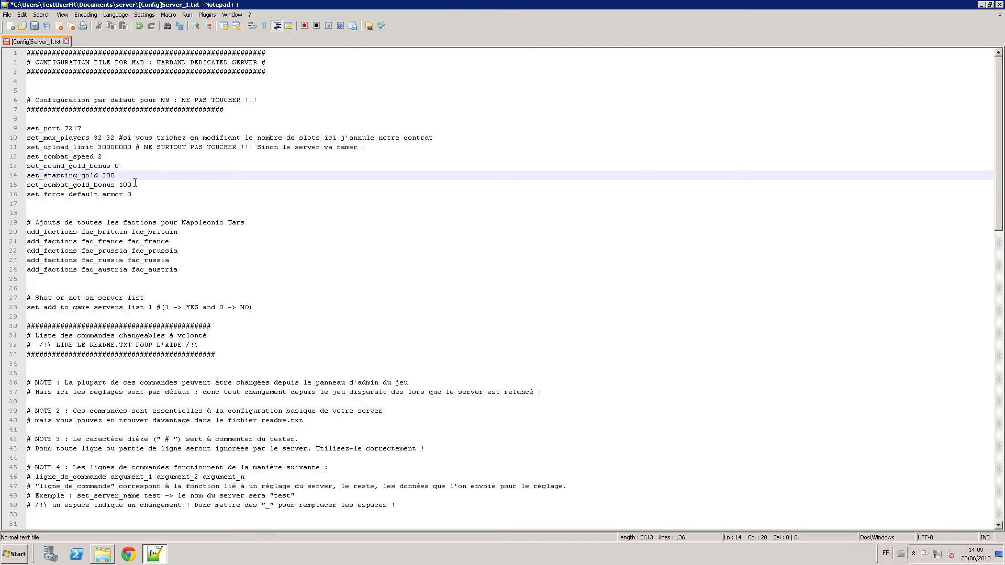
pyautogui.moveTo(134, 195); pyautogui.dragTo(20, 195)
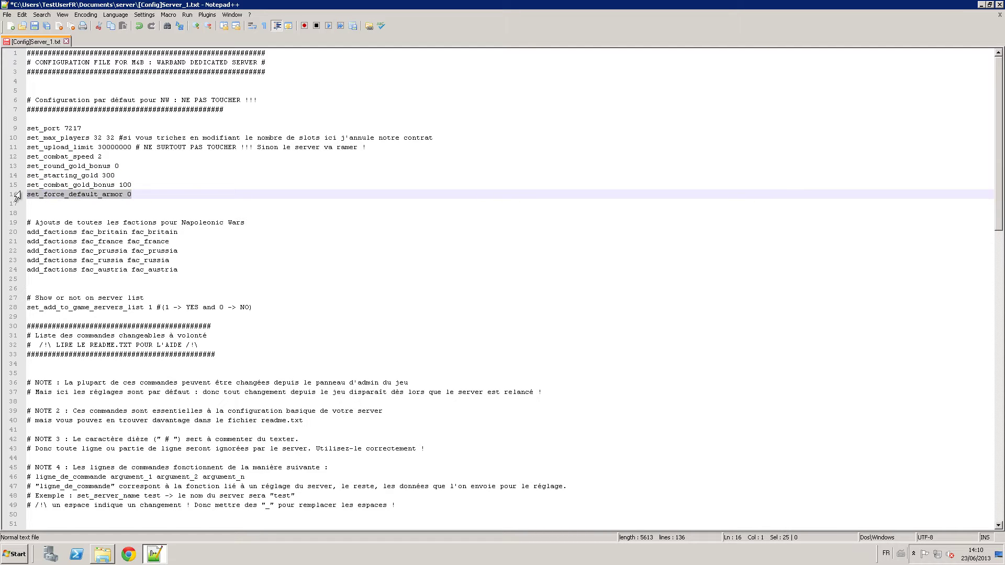
pyautogui.click(185, 272)
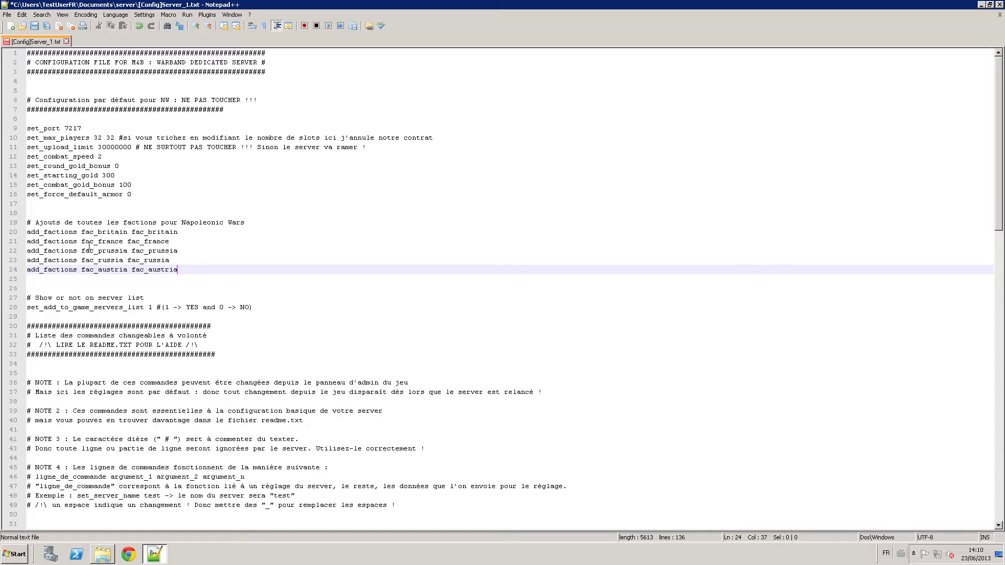
# Cut the faction lines 19–24 and paste them below NOTE 4, with blank-line spacing.
pyautogui.moveTo(183, 270); pyautogui.dragTo(32, 223)
pyautogui.hotkey('ctrl', 'c')
pyautogui.press('BackSpace')
pyautogui.press('BackSpace')
pyautogui.press('BackSpace')
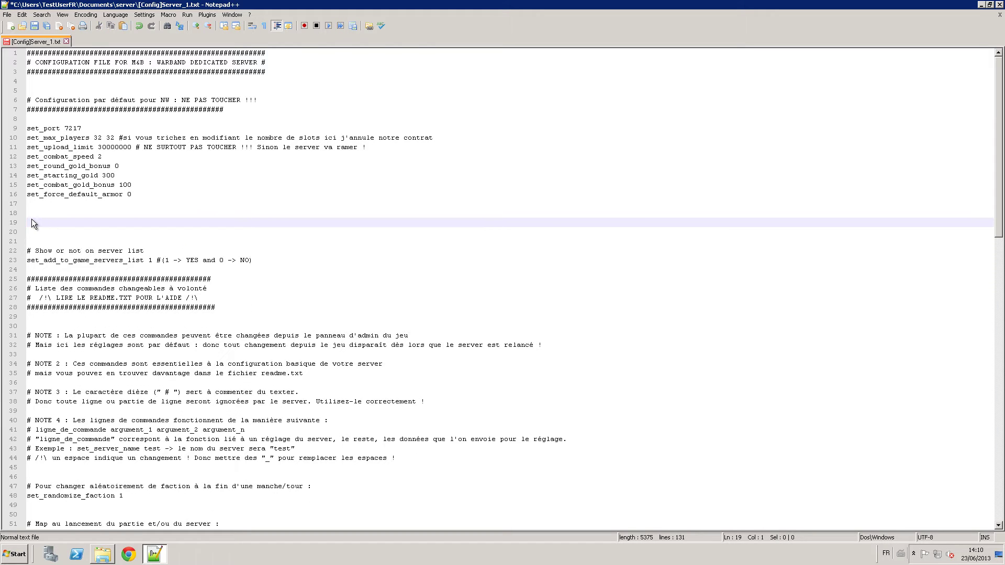
pyautogui.press('Down')
pyautogui.press('Down')
pyautogui.press('Down')
pyautogui.press('Down')
pyautogui.press('Down')
pyautogui.press('Down')
pyautogui.press('Down')
pyautogui.press('Down')
pyautogui.press('Down')
pyautogui.press('Down')
pyautogui.press('Down')
pyautogui.press('Down')
pyautogui.press('Down')
pyautogui.press('Down')
pyautogui.press('Down')
pyautogui.press('Down')
pyautogui.press('Down')
pyautogui.press('Down')
pyautogui.press('Down')
pyautogui.press('Down')
pyautogui.press('Down')
pyautogui.press('Down')
pyautogui.press('Down')
pyautogui.press('Down')
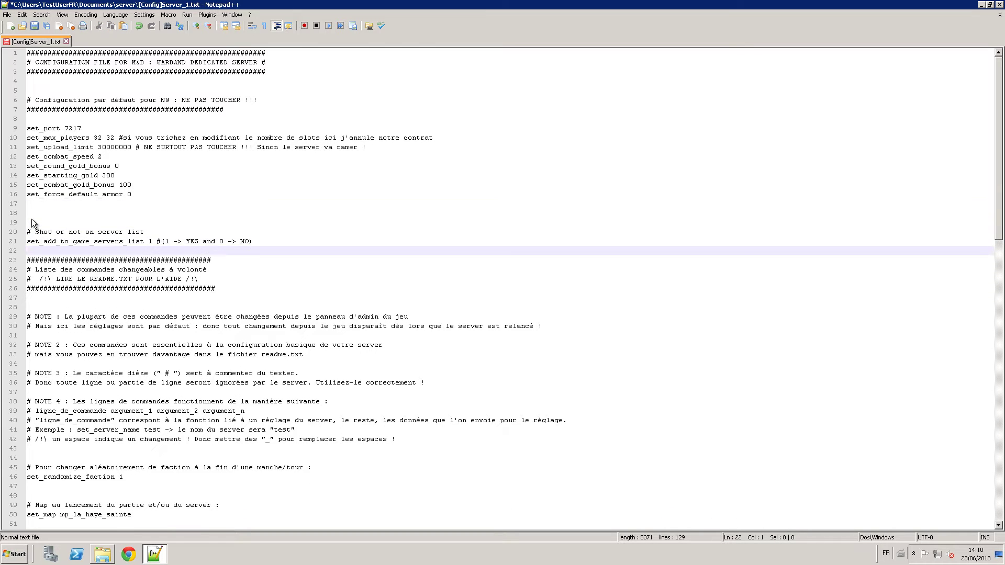
pyautogui.press('Up')
pyautogui.press('Up')
pyautogui.press('Return')
pyautogui.press('Return')
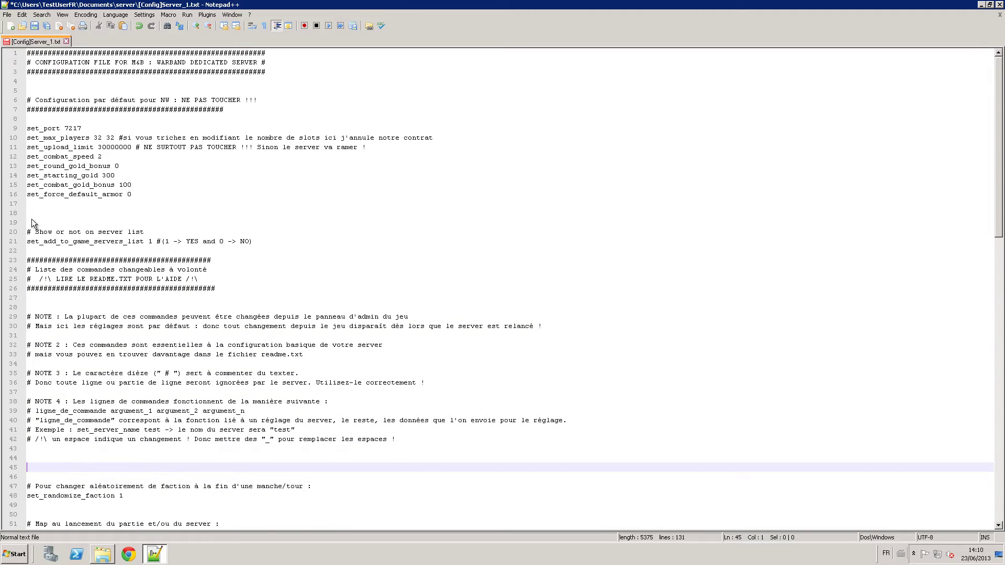
pyautogui.hotkey('ctrl', 'v')
pyautogui.press('Down')
pyautogui.press('Down')
pyautogui.press('Down')
pyautogui.press('Down')
pyautogui.press('Up')
pyautogui.press('Up')
pyautogui.press('Up')
pyautogui.press('Up')
pyautogui.press('Up')
pyautogui.press('Up')
pyautogui.press('Up')
pyautogui.press('Up')
pyautogui.press('Up')
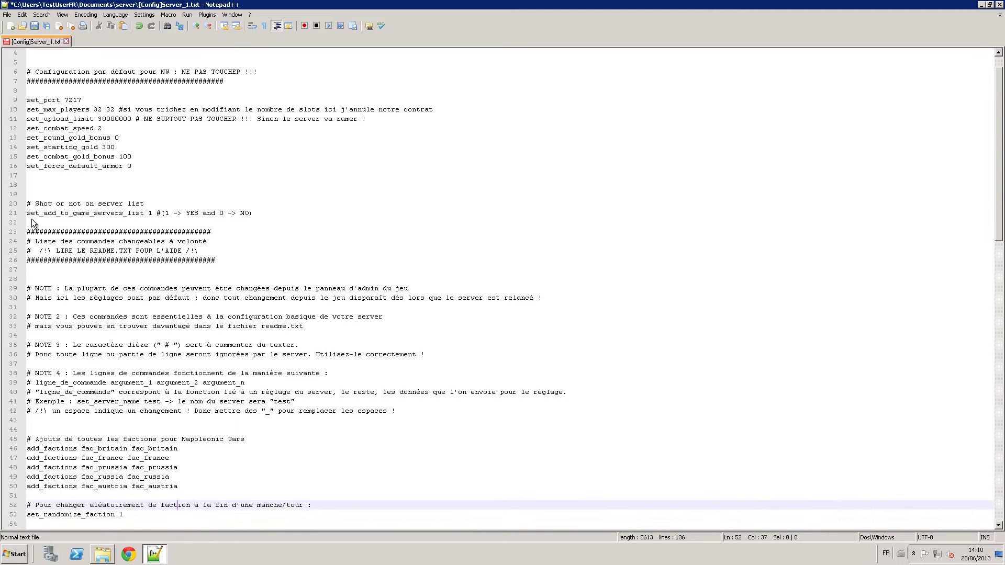
pyautogui.press('Up')
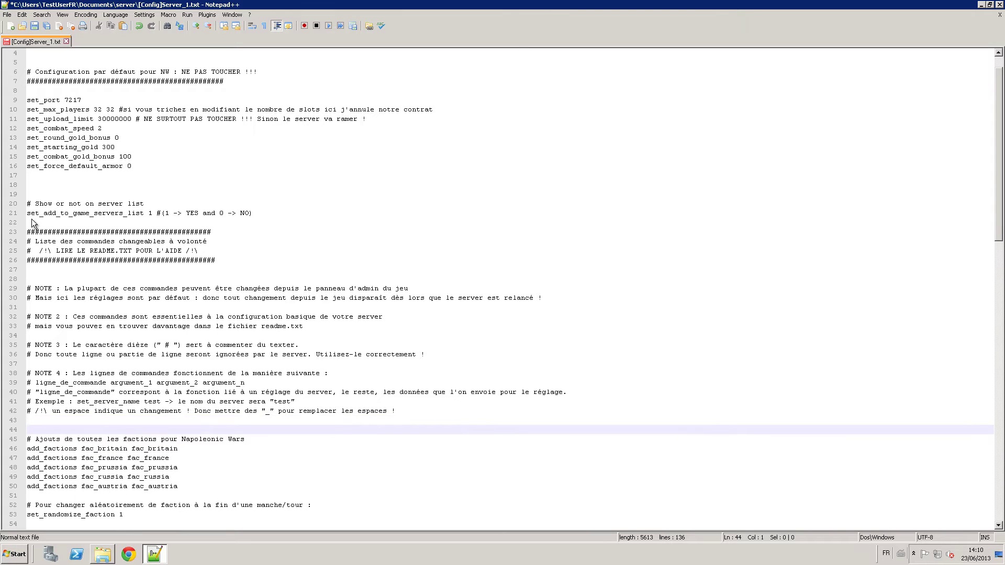
pyautogui.press('Down')
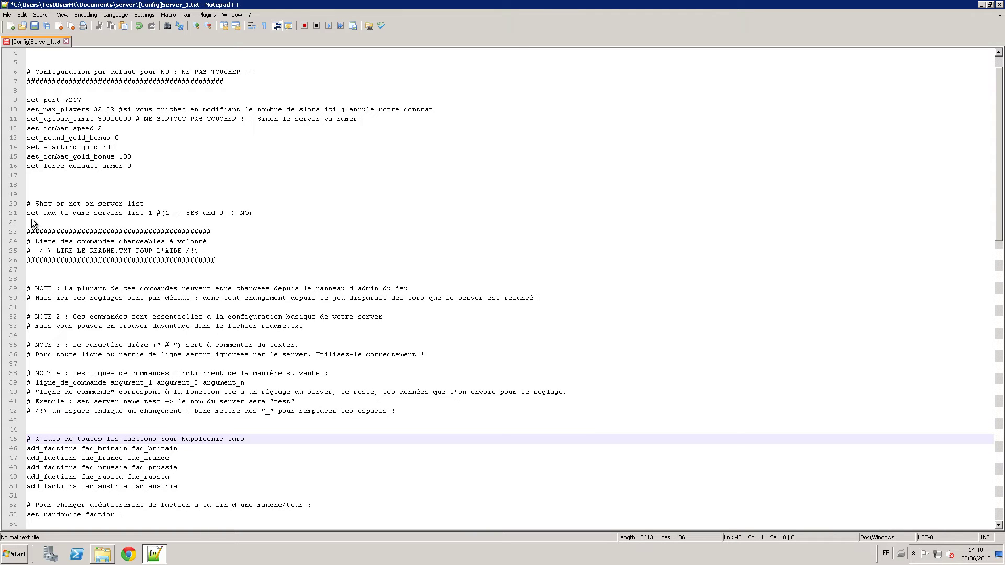
pyautogui.press('Down')
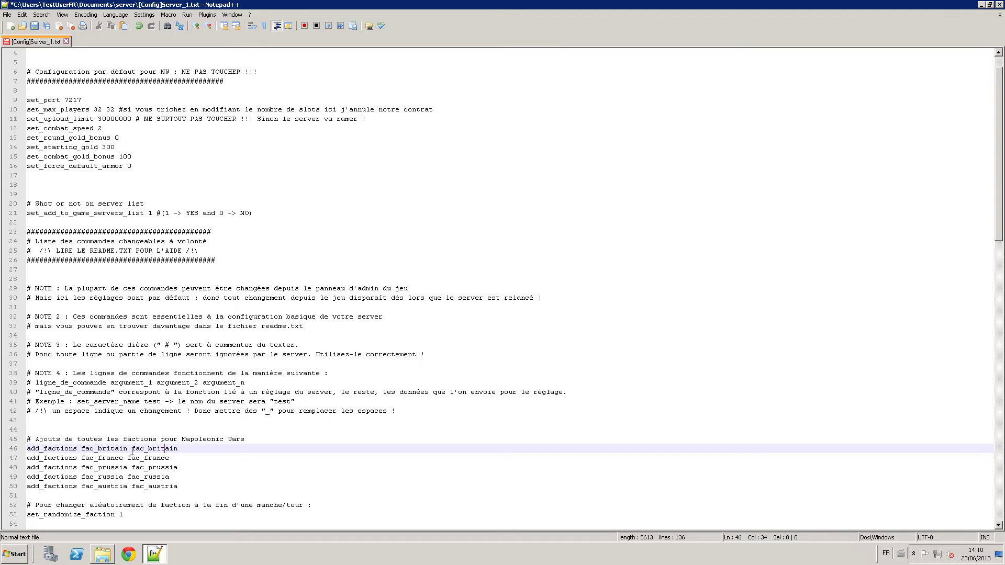
# Change line 46's second faction from britain to france, making it add_factions fac_britain fac_france.
pyautogui.moveTo(180, 447); pyautogui.dragTo(7, 441)
pyautogui.moveTo(177, 458); pyautogui.dragTo(111, 460)
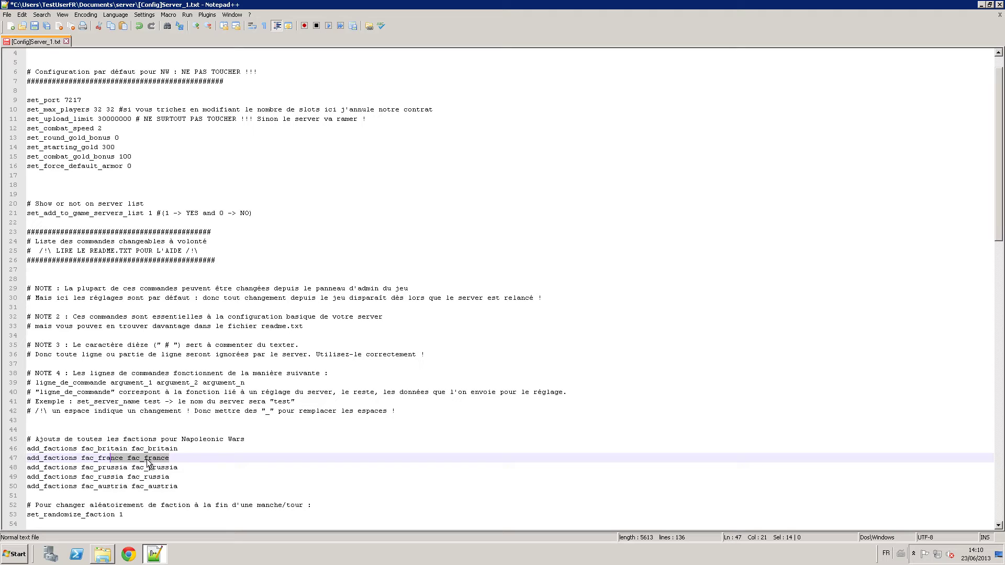
pyautogui.click(153, 449)
pyautogui.click(178, 449)
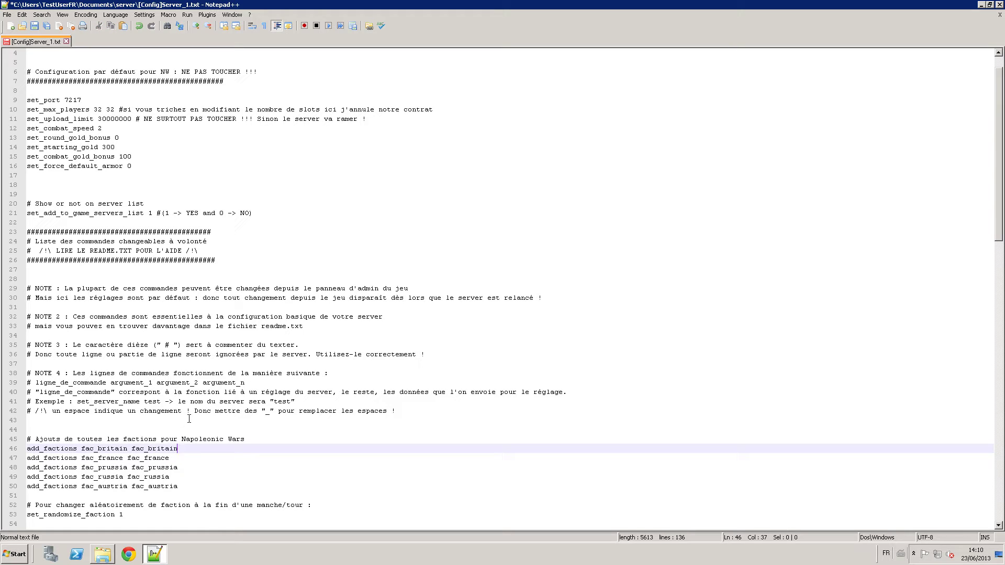
pyautogui.press('BackSpace')
pyautogui.press('BackSpace')
pyautogui.press('BackSpace')
pyautogui.press('BackSpace')
pyautogui.press('BackSpace')
pyautogui.press('BackSpace')
pyautogui.press('BackSpace')
pyautogui.write('france')
# Check the remaining france, prussia, russia and austria add_factions lines.
pyautogui.press('Down')
pyautogui.press('Down')
pyautogui.press('Down')
pyautogui.press('Down')
pyautogui.press('Down')
pyautogui.press('Down')
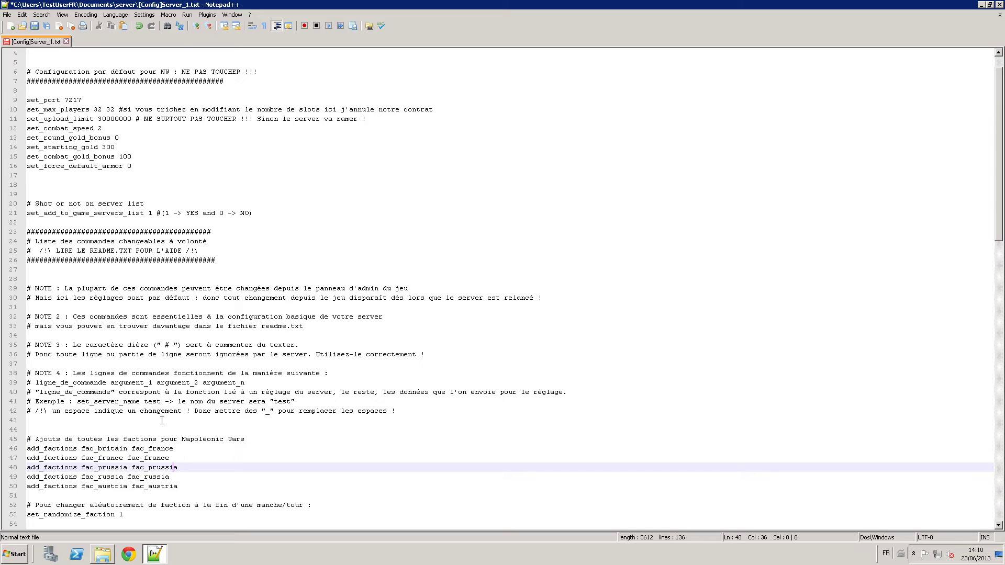
pyautogui.press('Up')
pyautogui.press('Up')
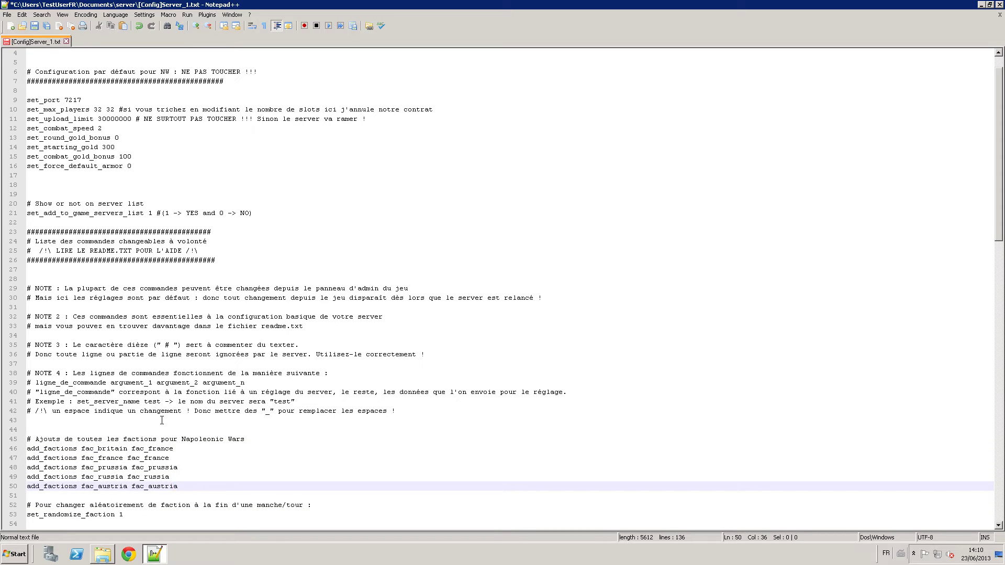
pyautogui.click(176, 446)
pyautogui.click(176, 458)
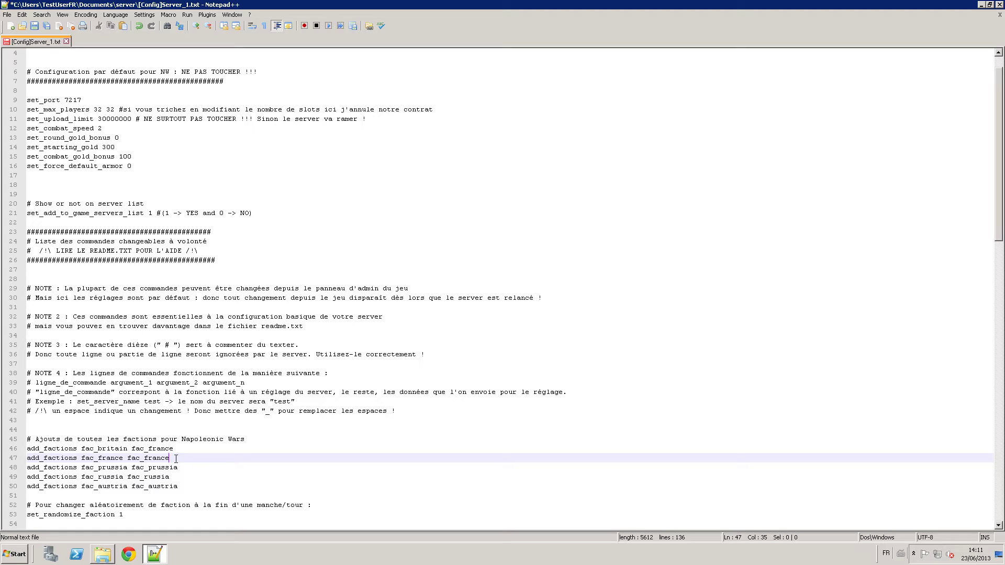
pyautogui.click(181, 466)
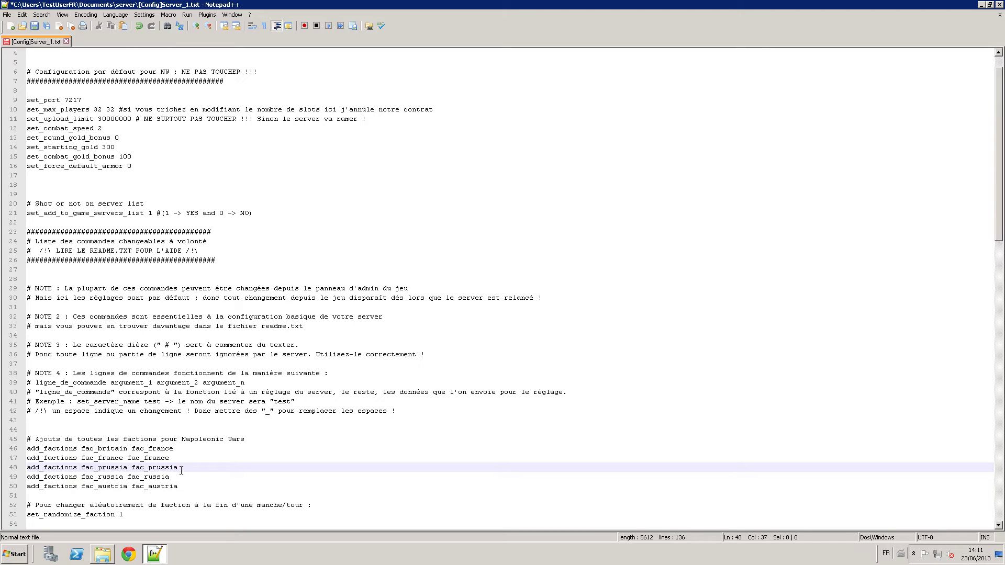
pyautogui.click(181, 477)
pyautogui.scroll(-1, 181, 473)
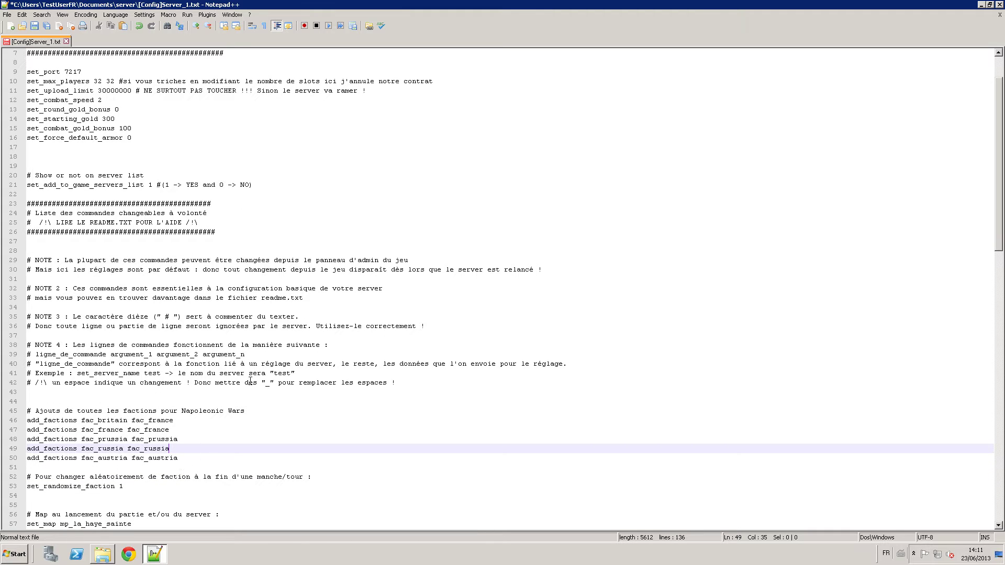
pyautogui.moveTo(434, 328); pyautogui.dragTo(24, 266)
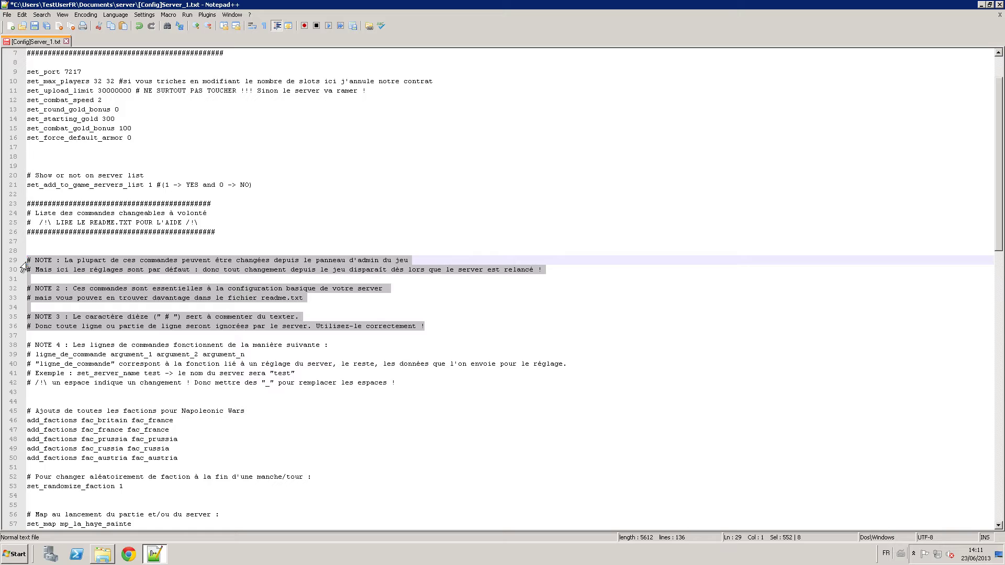
pyautogui.click(115, 263)
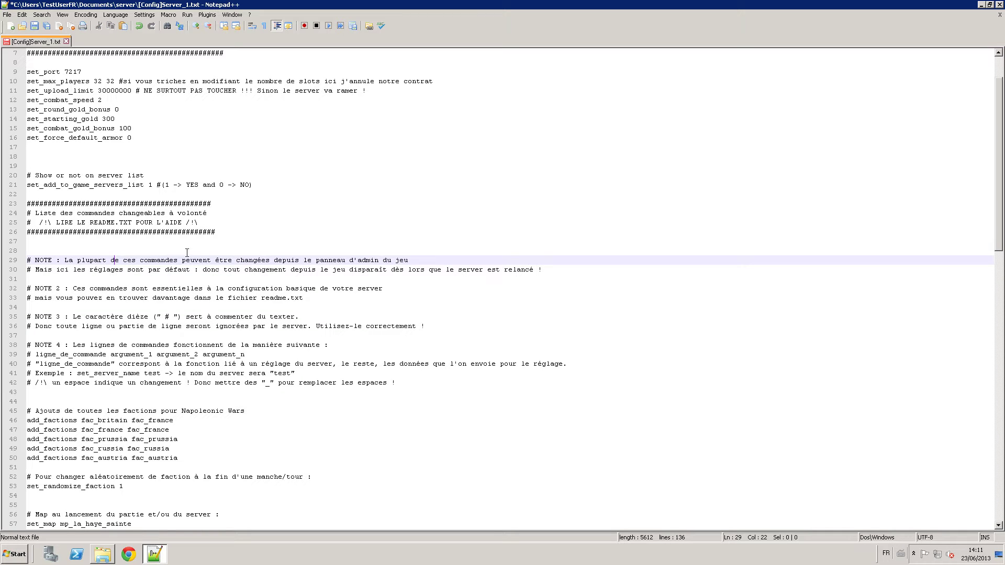
pyautogui.moveTo(254, 232); pyautogui.dragTo(29, 53)
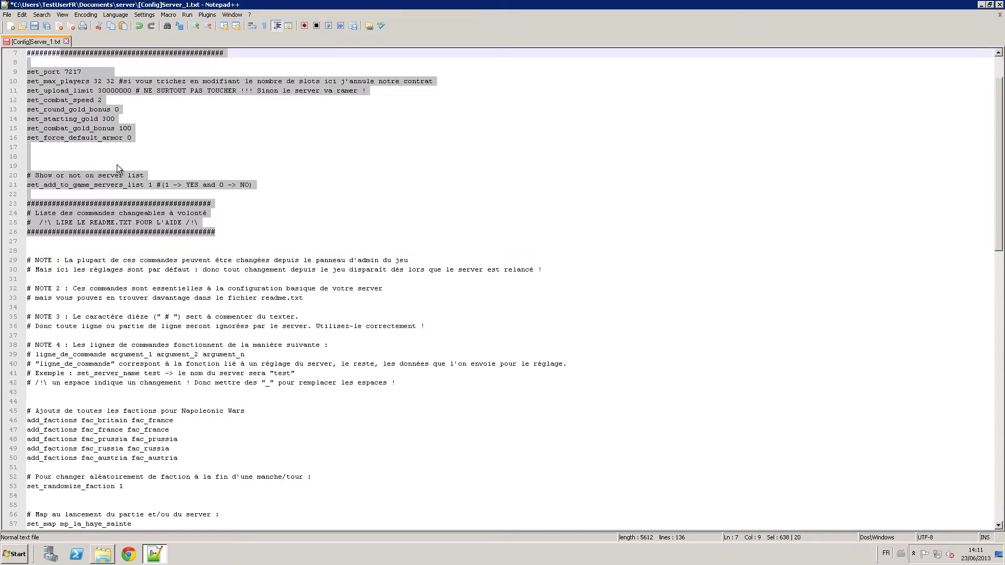
pyautogui.click(195, 288)
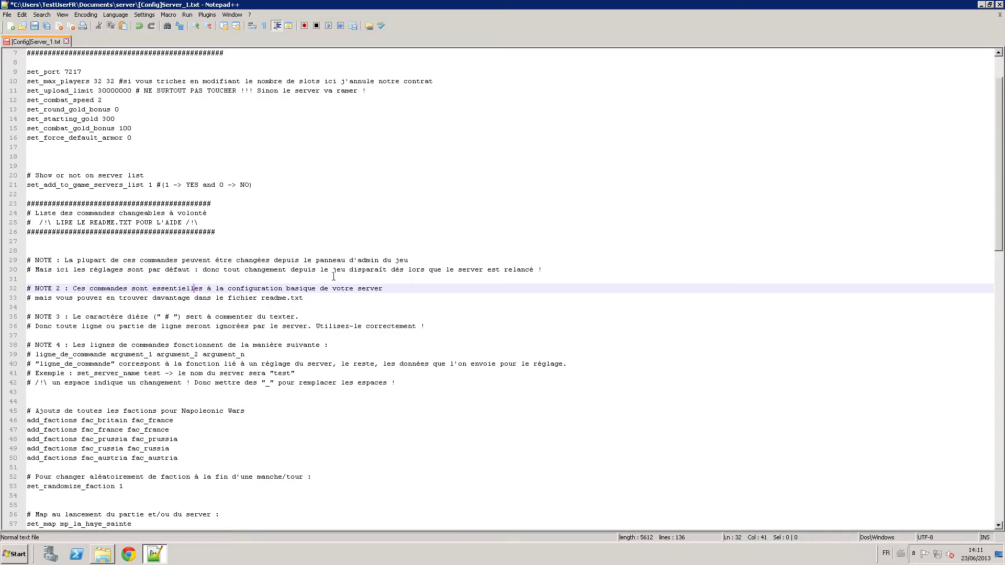
pyautogui.moveTo(179, 440); pyautogui.dragTo(185, 269)
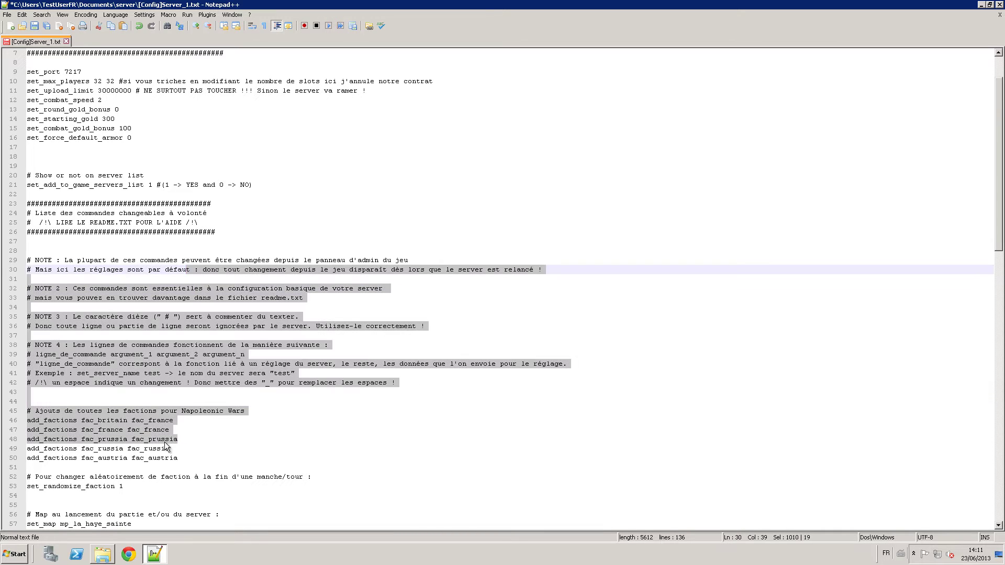
pyautogui.click(197, 455)
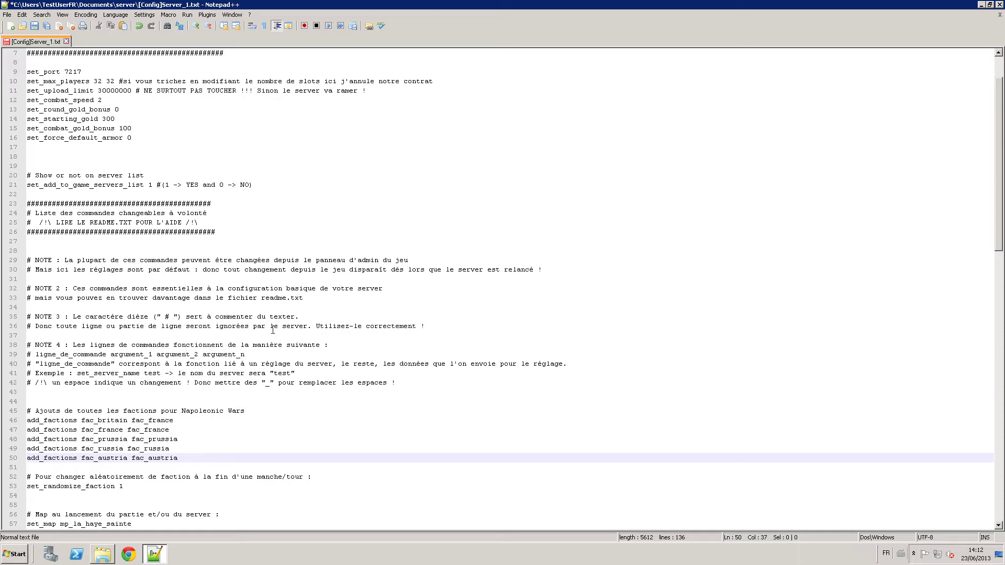
pyautogui.moveTo(307, 501); pyautogui.dragTo(173, 241)
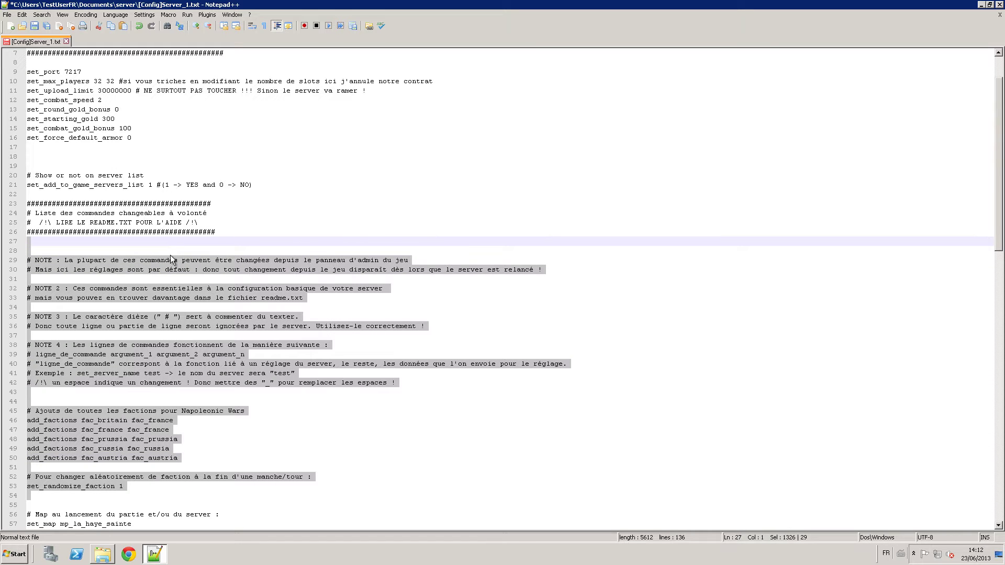
pyautogui.click(316, 311)
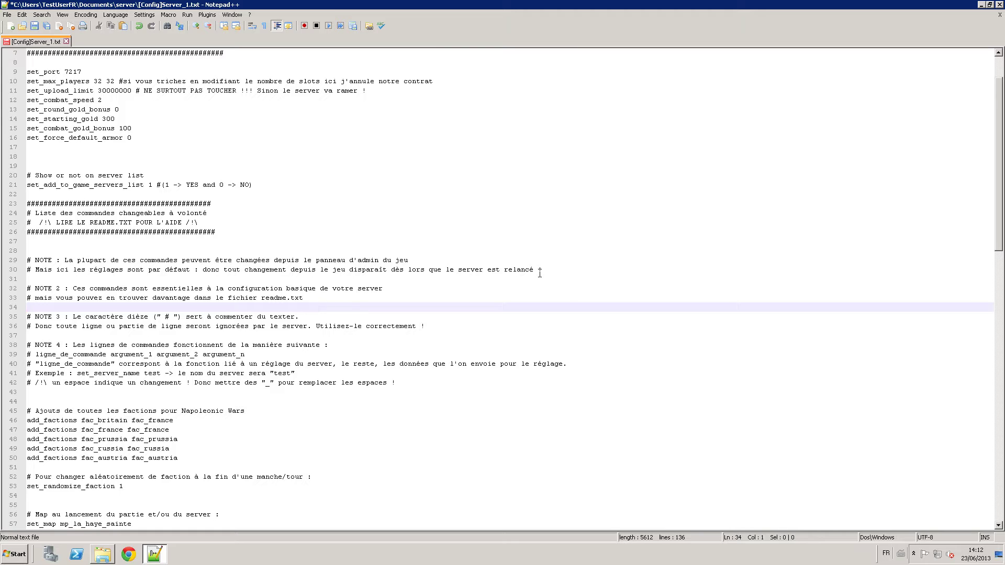
pyautogui.moveTo(537, 269); pyautogui.dragTo(110, 260)
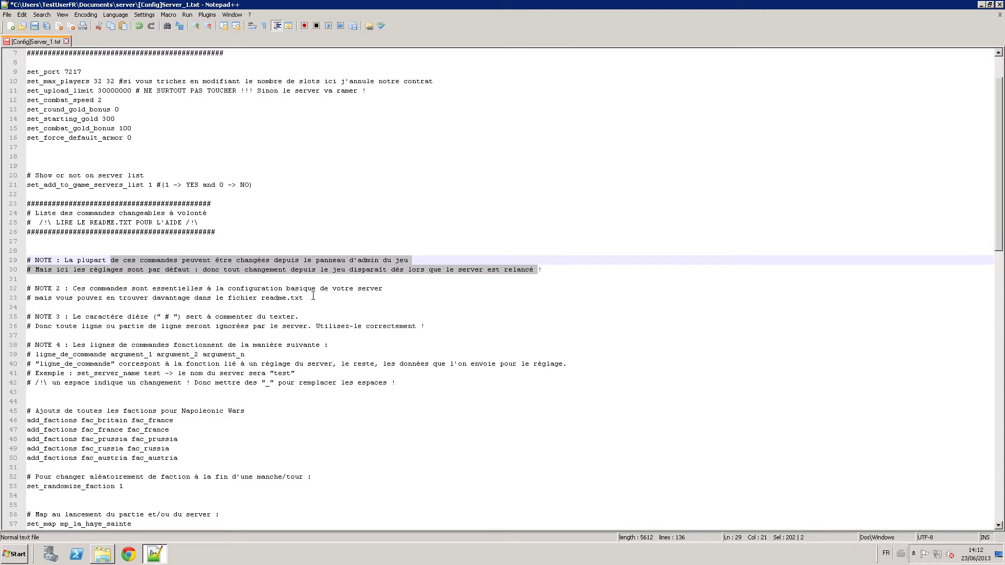
pyautogui.moveTo(313, 296); pyautogui.dragTo(203, 288)
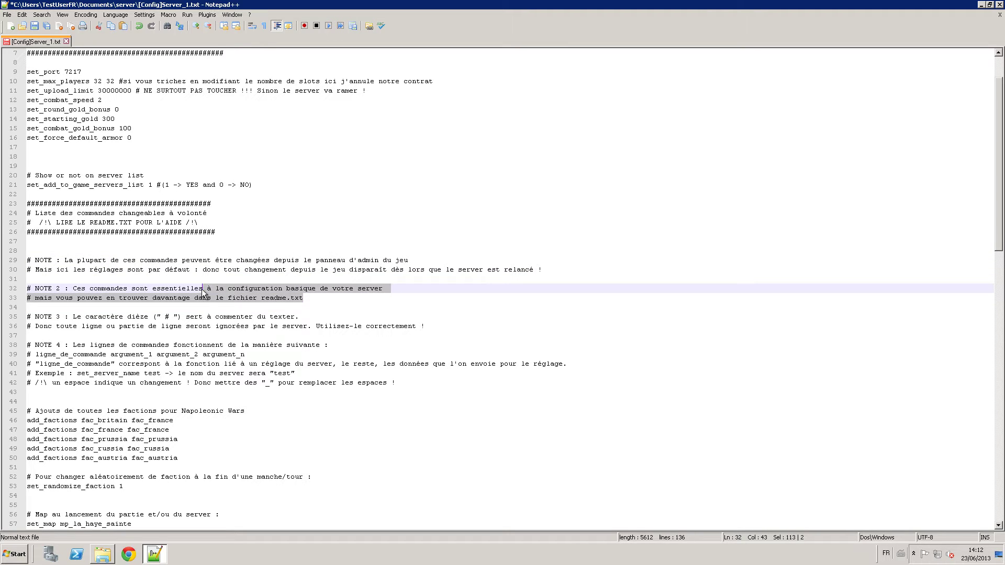
pyautogui.hotkey('alt', 'Tab')
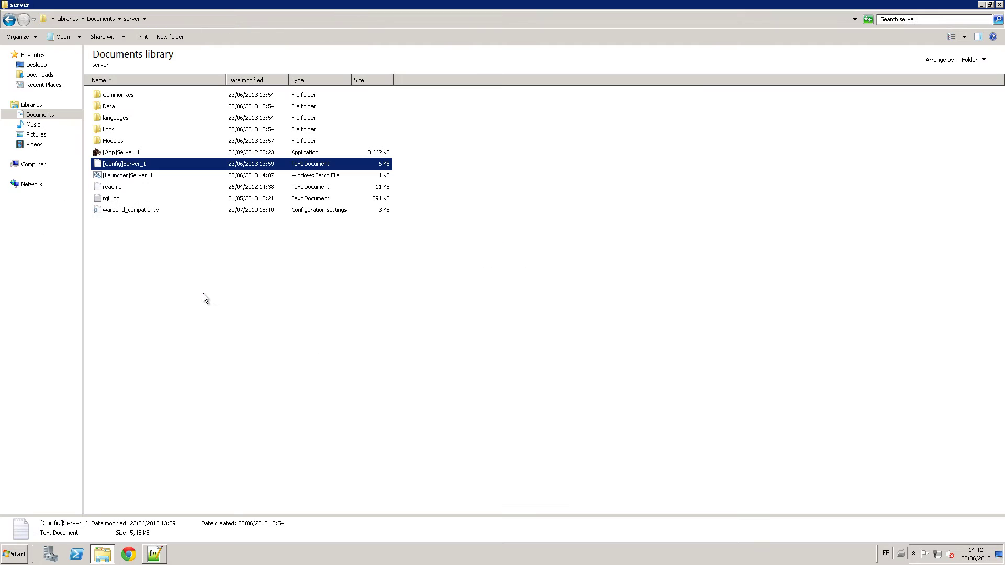
pyautogui.doubleClick(117, 188)
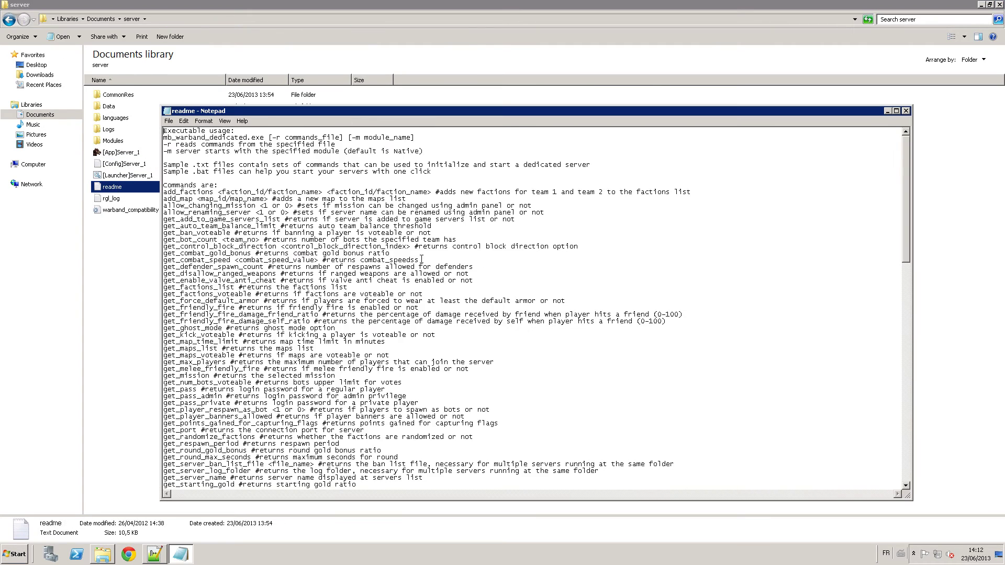
pyautogui.scroll(-13, 406, 268)
pyautogui.scroll(-11, 406, 267)
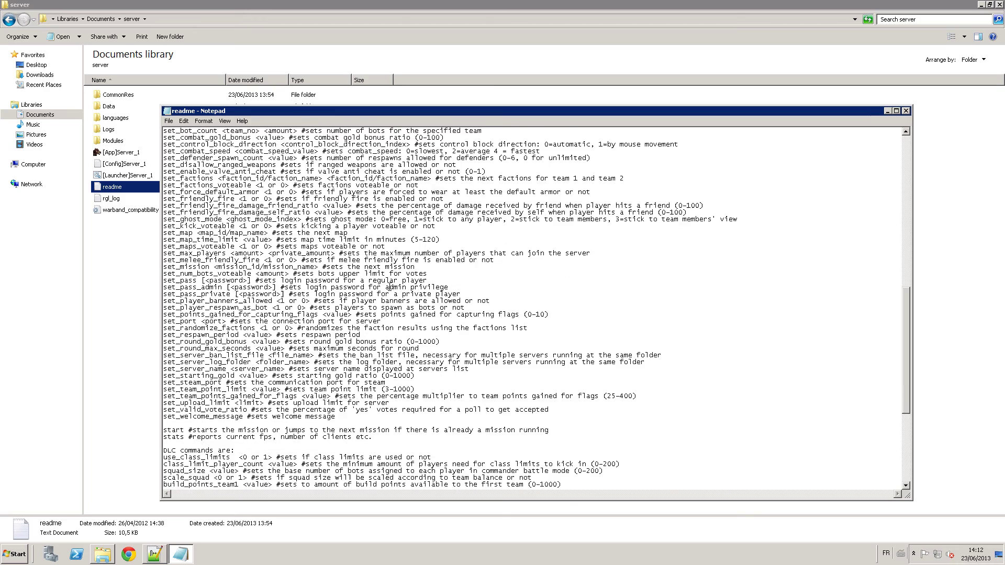
pyautogui.click(907, 111)
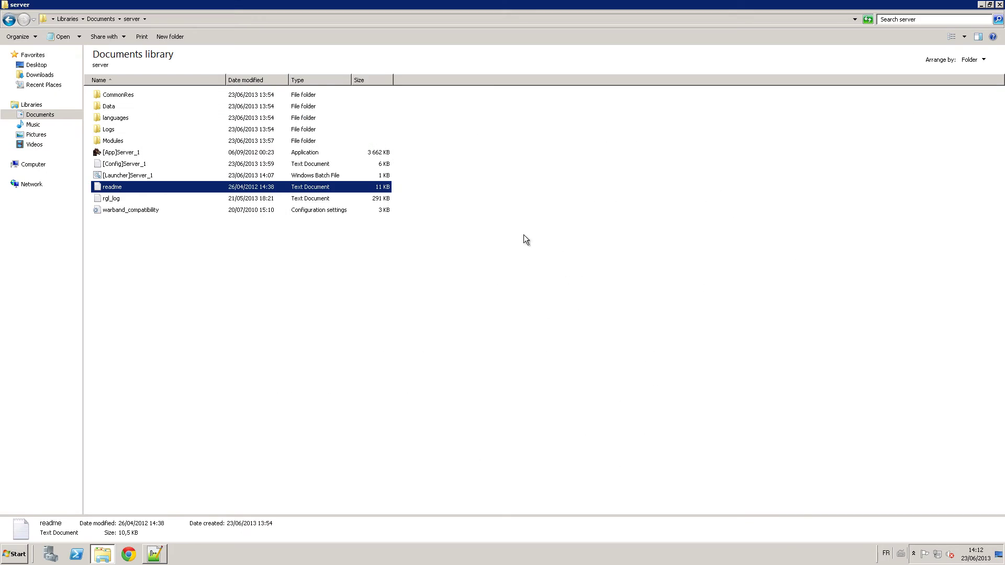
pyautogui.hotkey('alt', 'Tab')
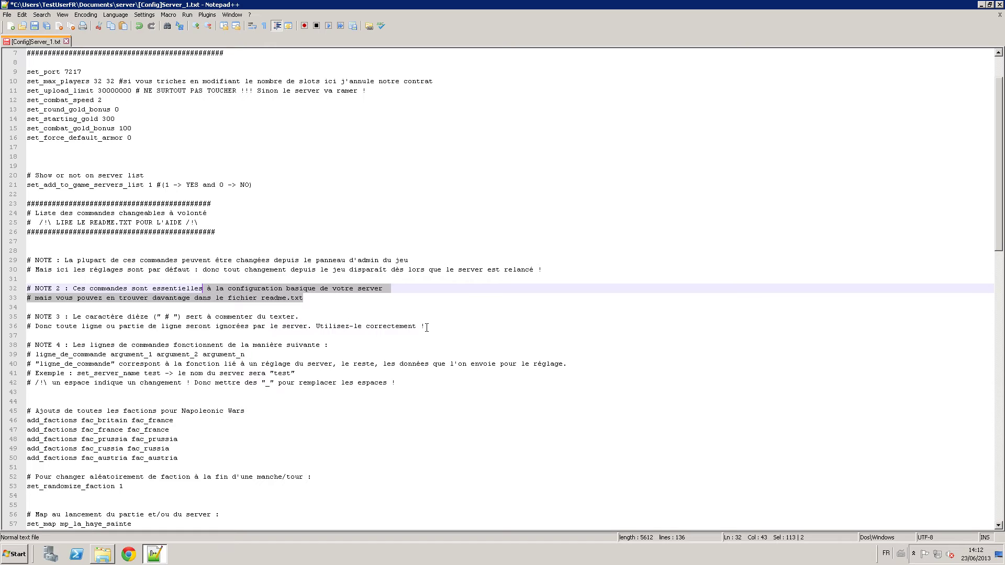
# Undo the header banner edits on lines 2–3, restoring the WARBAND DEDICATED SERVER title.
pyautogui.moveTo(169, 317); pyautogui.dragTo(164, 317)
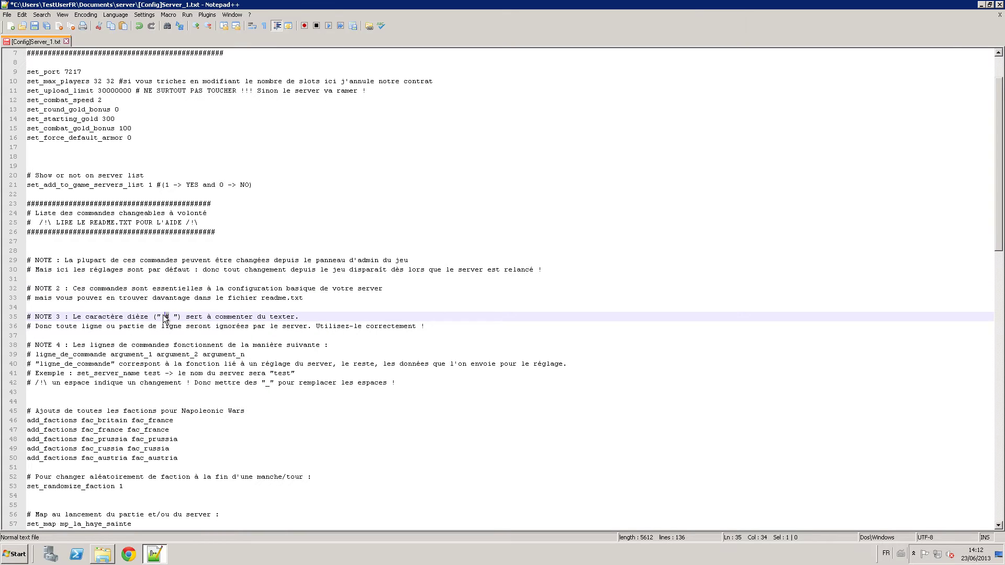
pyautogui.moveTo(195, 232); pyautogui.dragTo(147, 242)
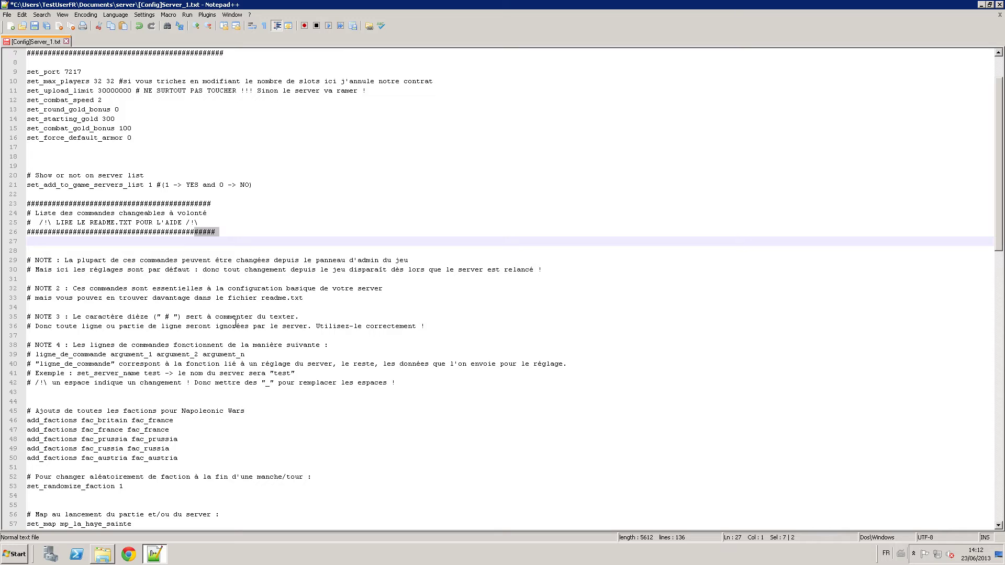
pyautogui.scroll(2, 185, 296)
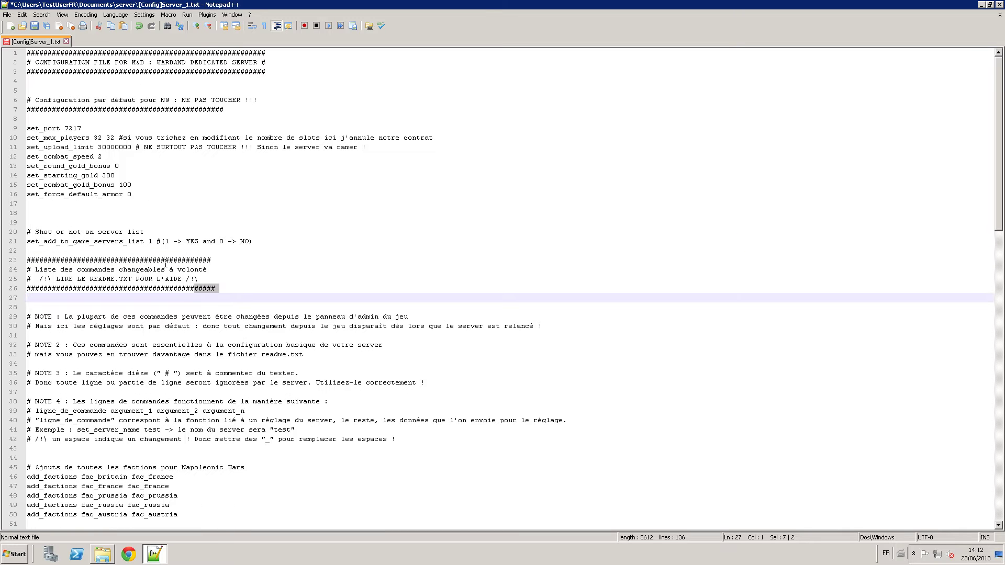
pyautogui.click(260, 53)
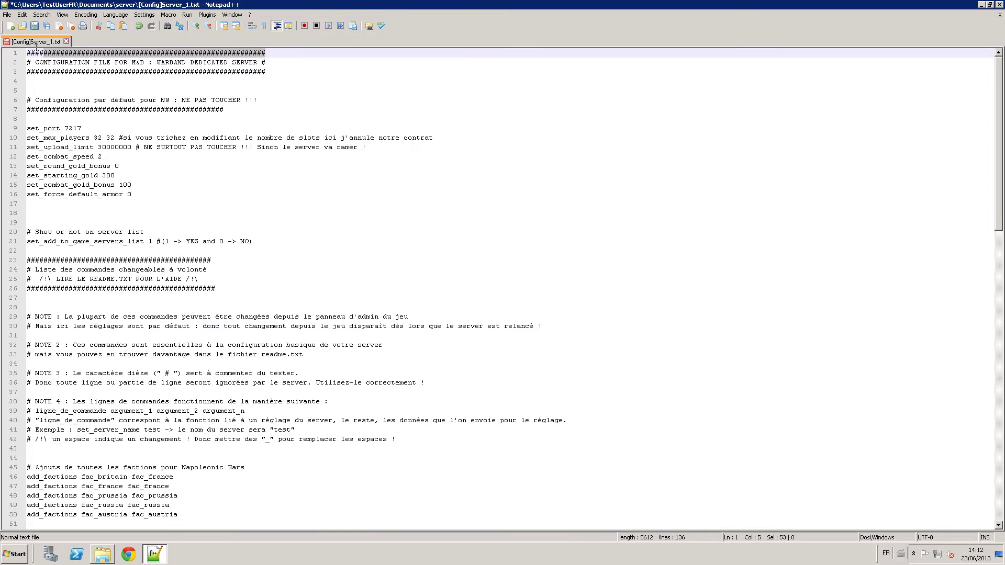
pyautogui.moveTo(269, 72); pyautogui.dragTo(246, 64)
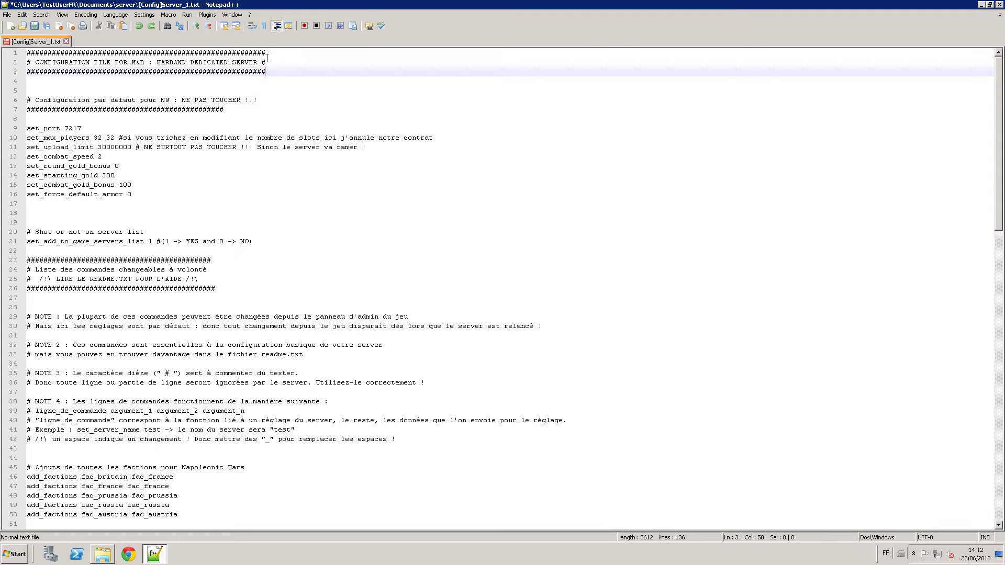
pyautogui.hotkey('ctrl', 'z')
pyautogui.hotkey('shift', 'Left')
pyautogui.hotkey('shift', 'Left')
pyautogui.hotkey('shift', 'Left')
pyautogui.hotkey('shift', 'Left')
pyautogui.hotkey('shift', 'Left')
pyautogui.hotkey('shift', 'Left')
pyautogui.hotkey('shift', 'Left')
pyautogui.hotkey('shift', 'Left')
pyautogui.hotkey('shift', 'Left')
pyautogui.hotkey('shift', 'Left')
pyautogui.hotkey('shift', 'Left')
pyautogui.hotkey('shift', 'Left')
pyautogui.hotkey('shift', 'Left')
pyautogui.click(250, 83)
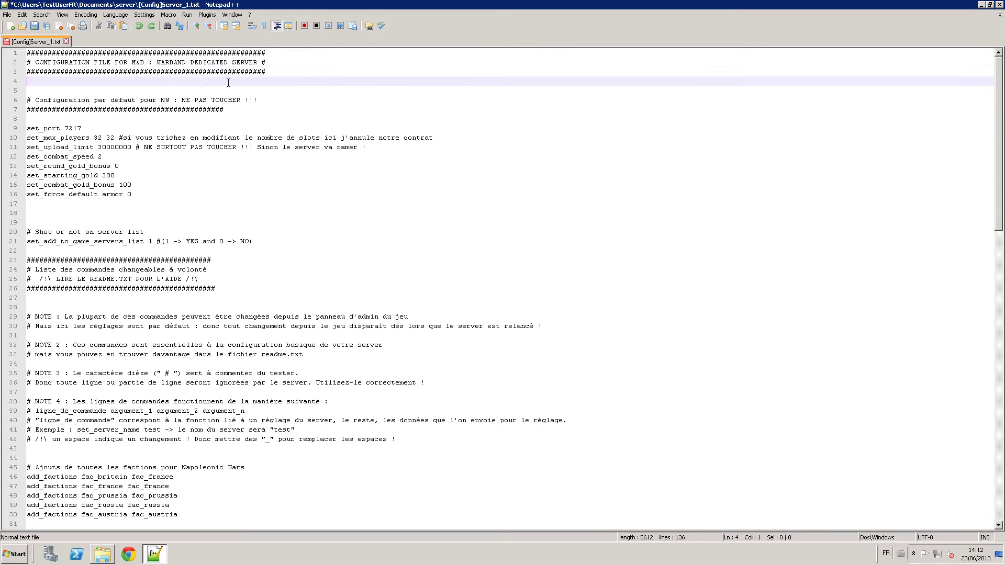
pyautogui.scroll(-1, 214, 234)
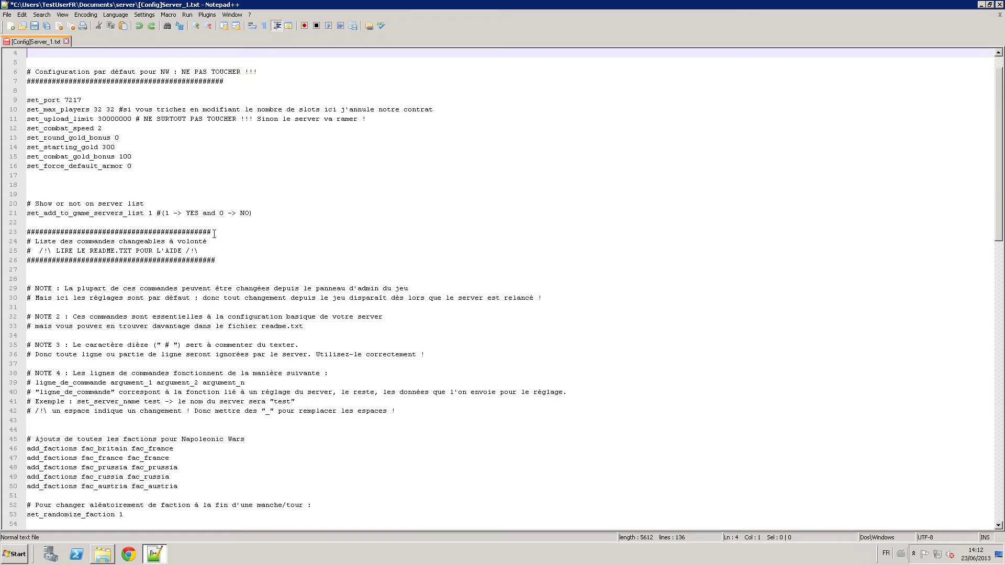
pyautogui.scroll(-3, 214, 233)
pyautogui.scroll(4, 216, 246)
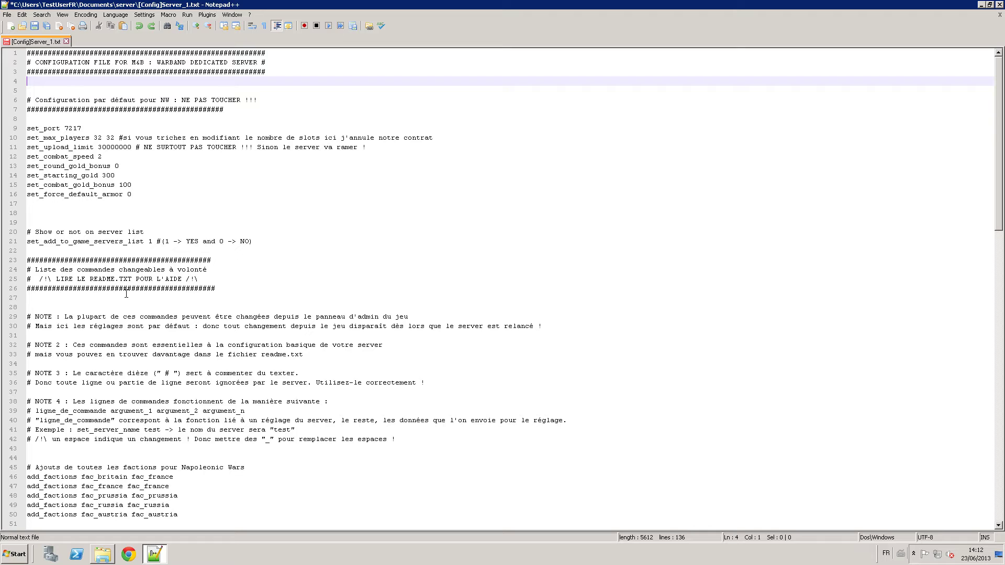
# Append one extra # to line 23's separator so it matches the other separators.
pyautogui.click(34, 53)
pyautogui.click(31, 138)
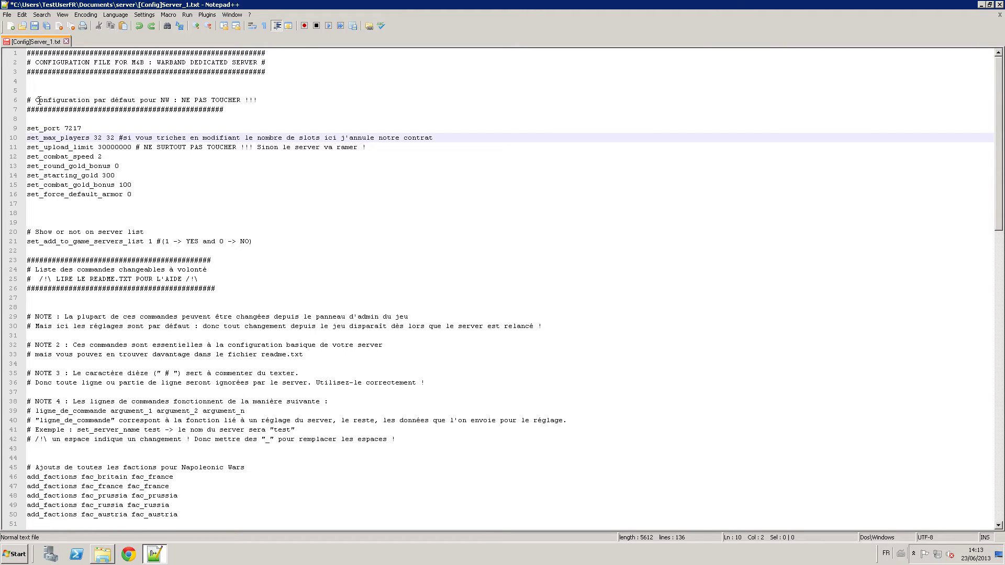
pyautogui.press('Up')
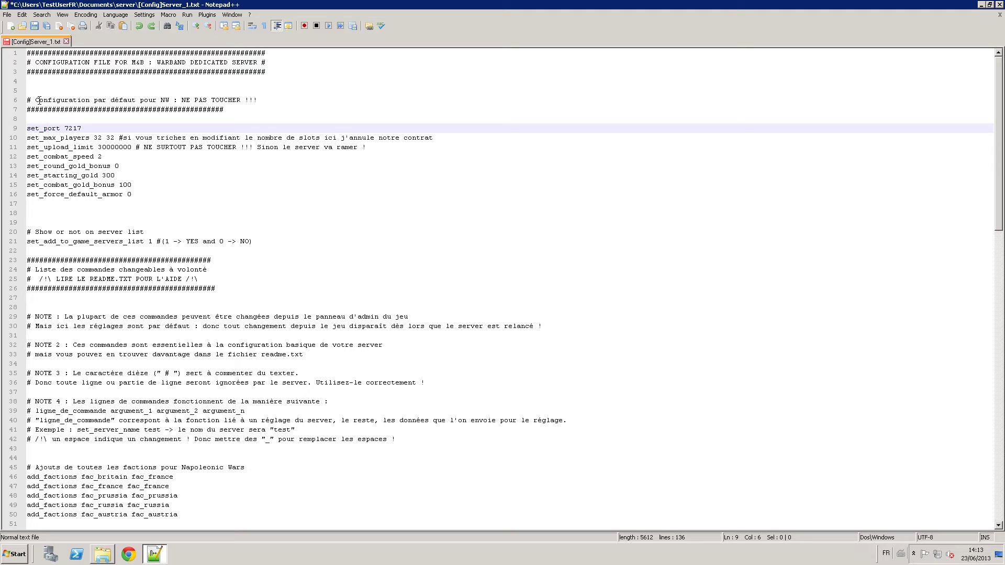
pyautogui.press('Down')
pyautogui.press('Down')
pyautogui.press('Down')
pyautogui.press('Down')
pyautogui.press('Down')
pyautogui.press('Down')
pyautogui.press('Down')
pyautogui.press('Down')
pyautogui.press('Down')
pyautogui.press('Down')
pyautogui.press('Down')
pyautogui.press('Down')
pyautogui.press('Down')
pyautogui.press('Down')
pyautogui.press('Down')
pyautogui.press('Down')
pyautogui.press('Down')
pyautogui.press('Down')
pyautogui.press('Down')
pyautogui.press('Down')
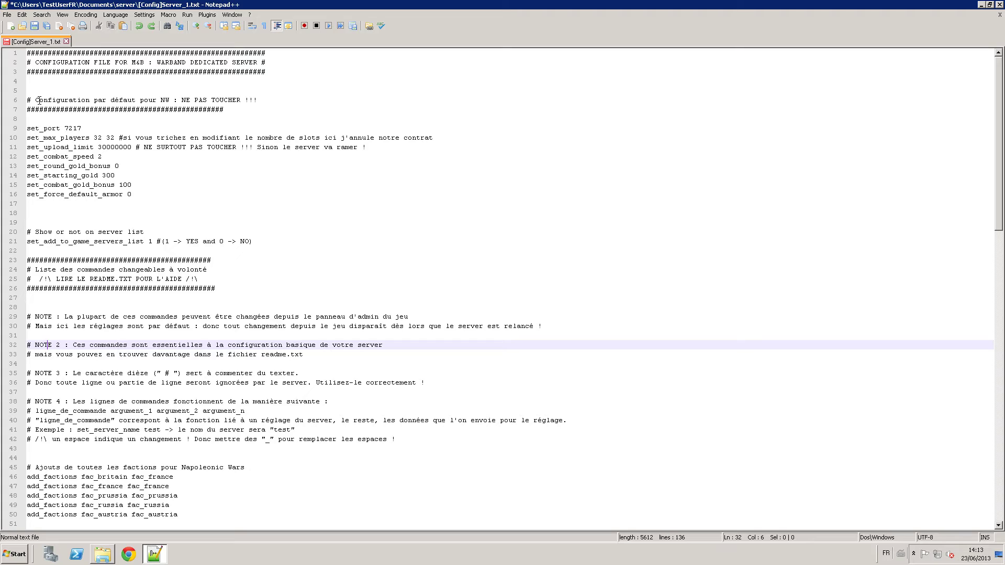
pyautogui.press('Down')
pyautogui.press('Down')
pyautogui.press('Down')
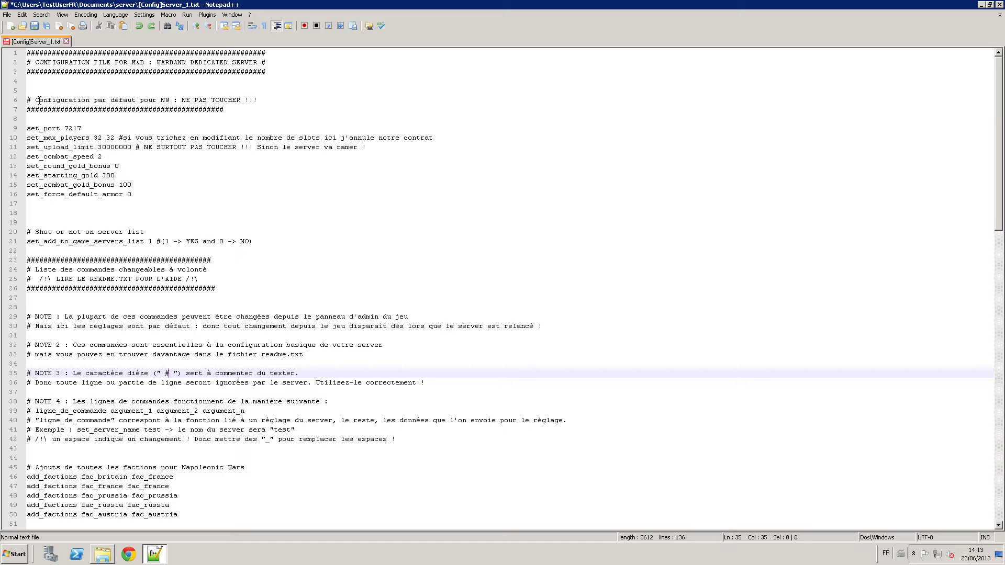
pyautogui.press('Up')
pyautogui.press('Up')
pyautogui.press('Up')
pyautogui.press('Up')
pyautogui.press('Up')
pyautogui.press('Up')
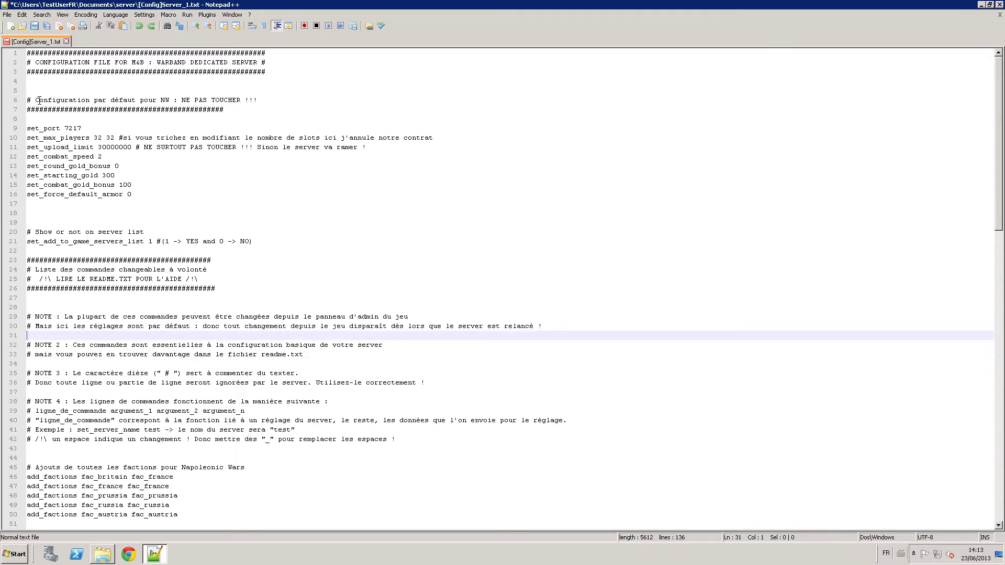
pyautogui.click(225, 259)
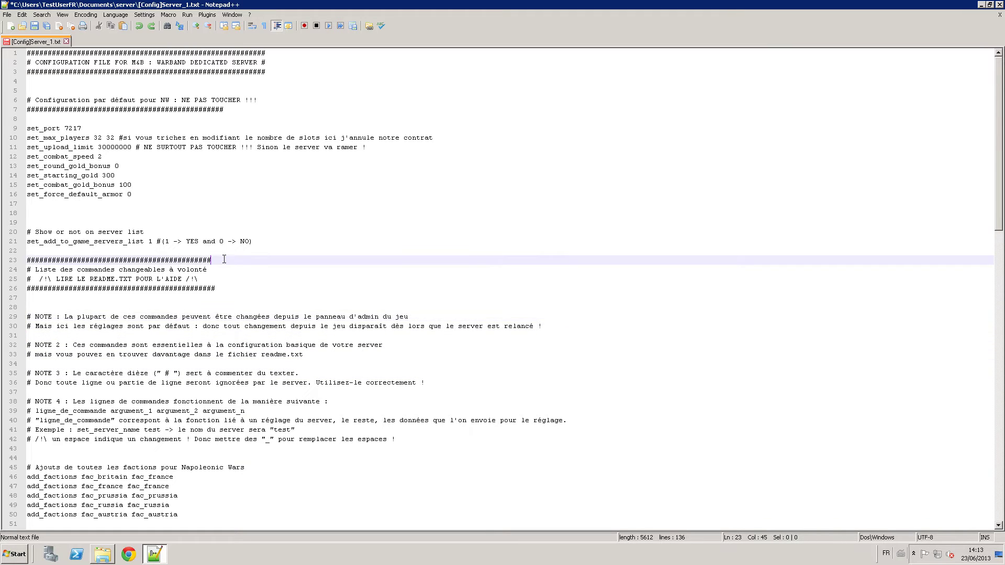
pyautogui.write('#')
pyautogui.press('Down')
pyautogui.press('Down')
pyautogui.press('Down')
pyautogui.press('Down')
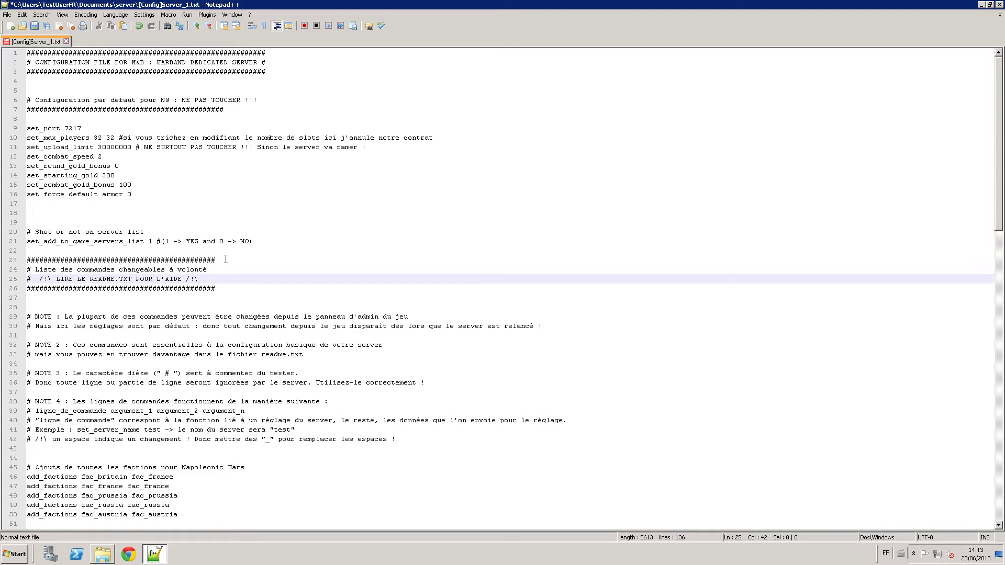
pyautogui.press('Down')
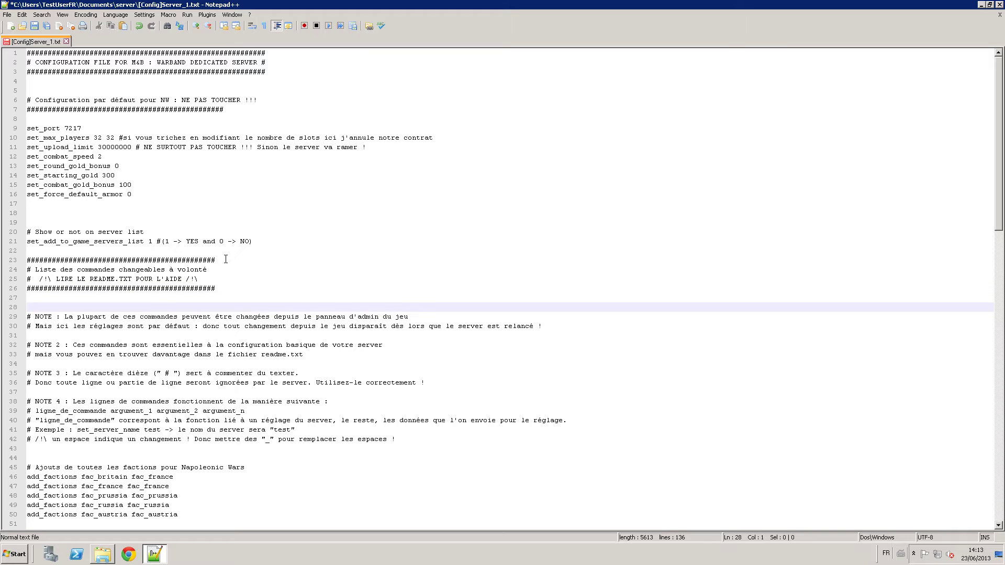
pyautogui.press('Down')
pyautogui.press('Down')
pyautogui.press('Down')
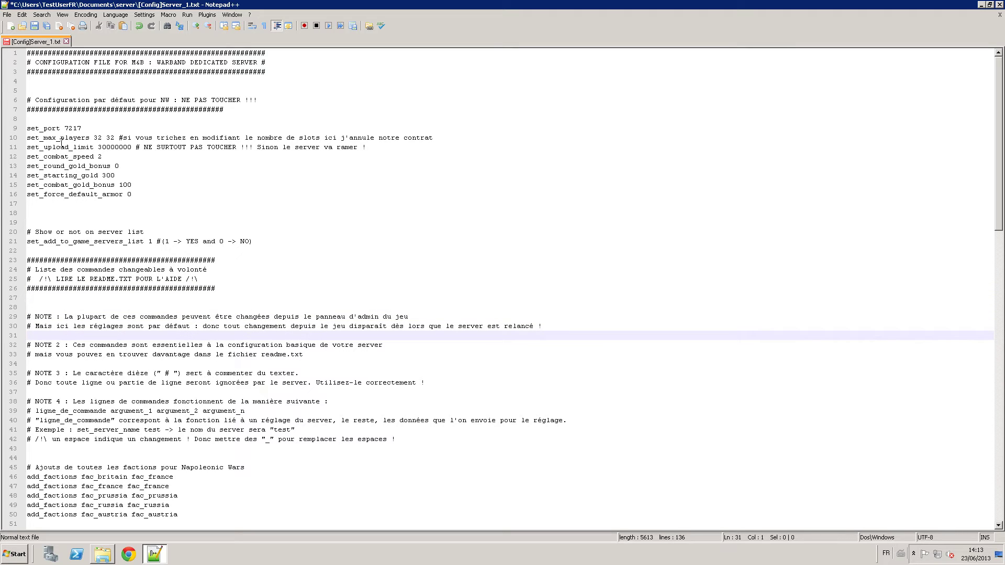
pyautogui.moveTo(35, 137); pyautogui.dragTo(99, 137)
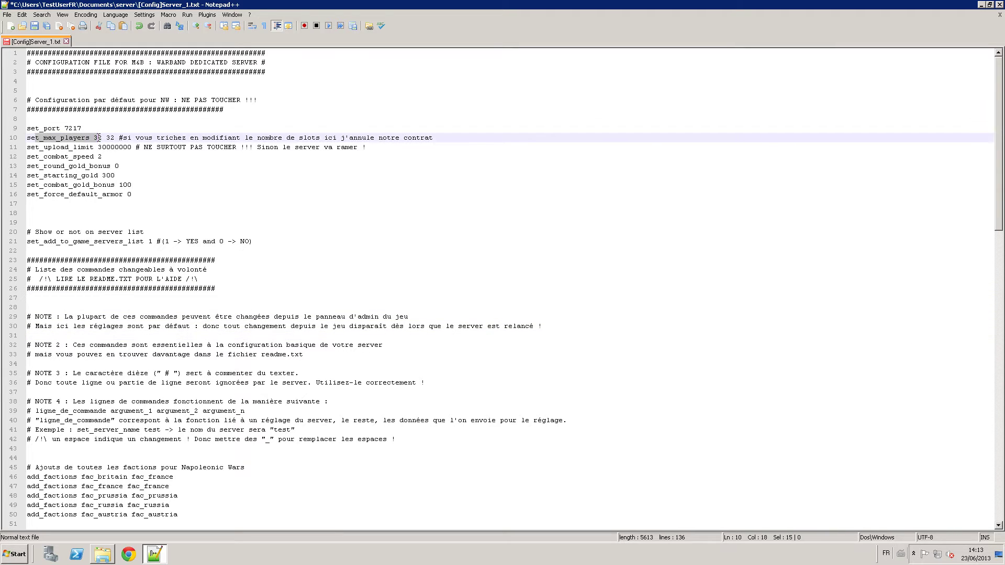
pyautogui.click(122, 138)
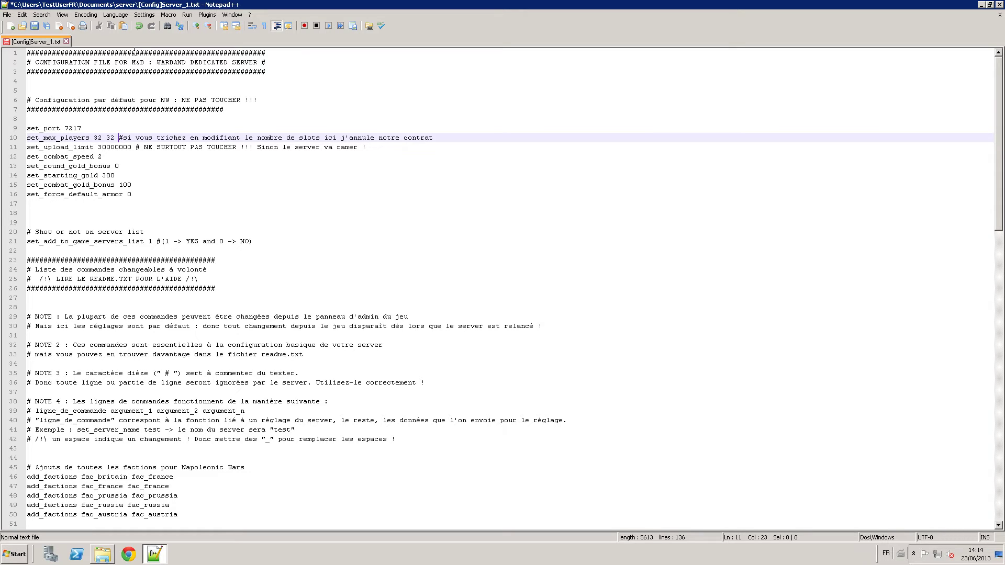
pyautogui.press('Down')
pyautogui.press('Down')
pyautogui.press('Down')
pyautogui.press('Down')
pyautogui.press('Down')
pyautogui.press('Down')
pyautogui.press('Down')
pyautogui.press('Down')
pyautogui.press('Down')
pyautogui.press('Down')
pyautogui.press('Down')
pyautogui.press('Down')
pyautogui.press('Down')
pyautogui.press('Down')
pyautogui.press('Down')
pyautogui.press('Down')
pyautogui.press('Down')
pyautogui.press('Down')
pyautogui.press('Down')
pyautogui.press('Down')
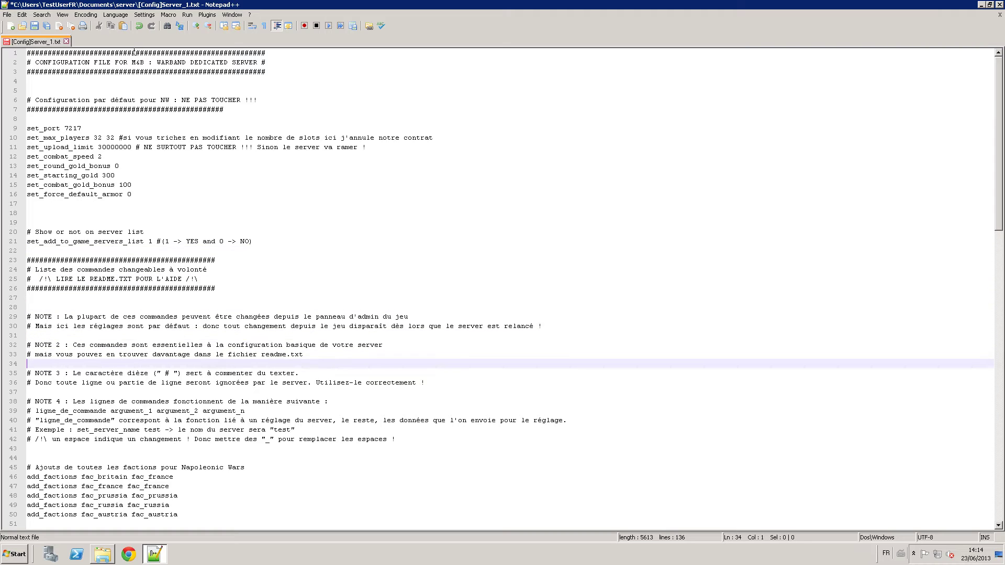
pyautogui.click(119, 373)
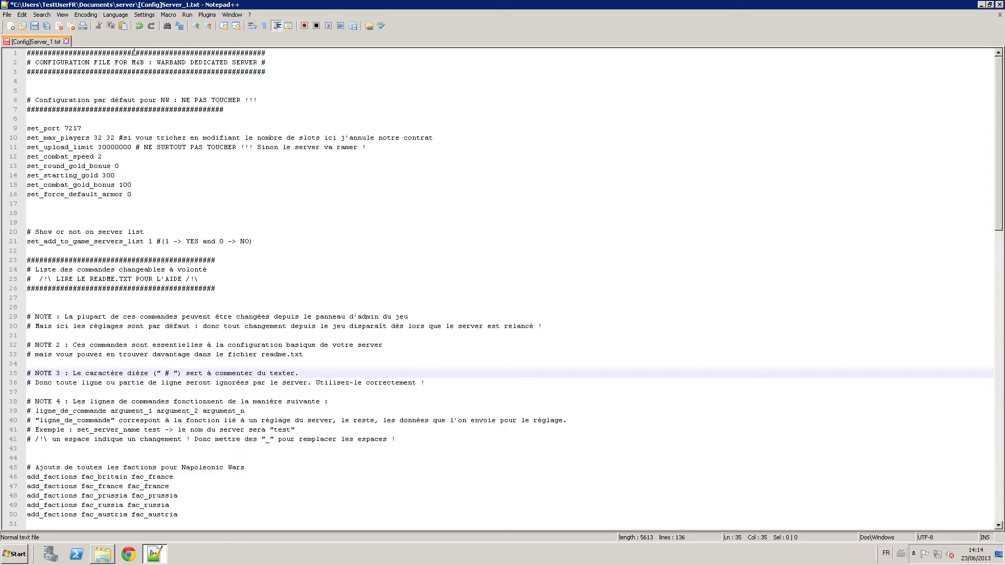
pyautogui.press('Down')
pyautogui.press('Down')
pyautogui.press('Down')
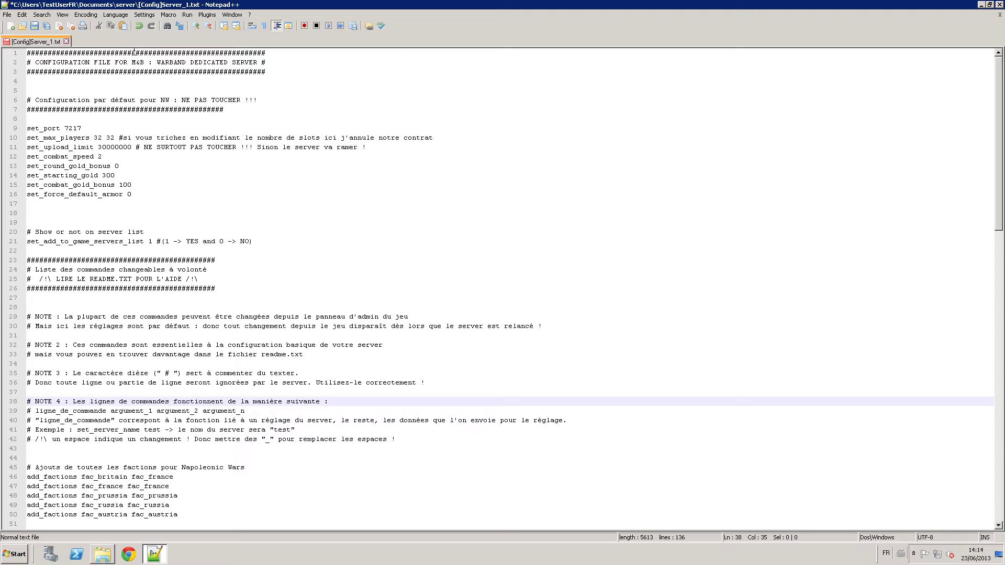
pyautogui.press('Down')
pyautogui.press('Up')
pyautogui.click(248, 411)
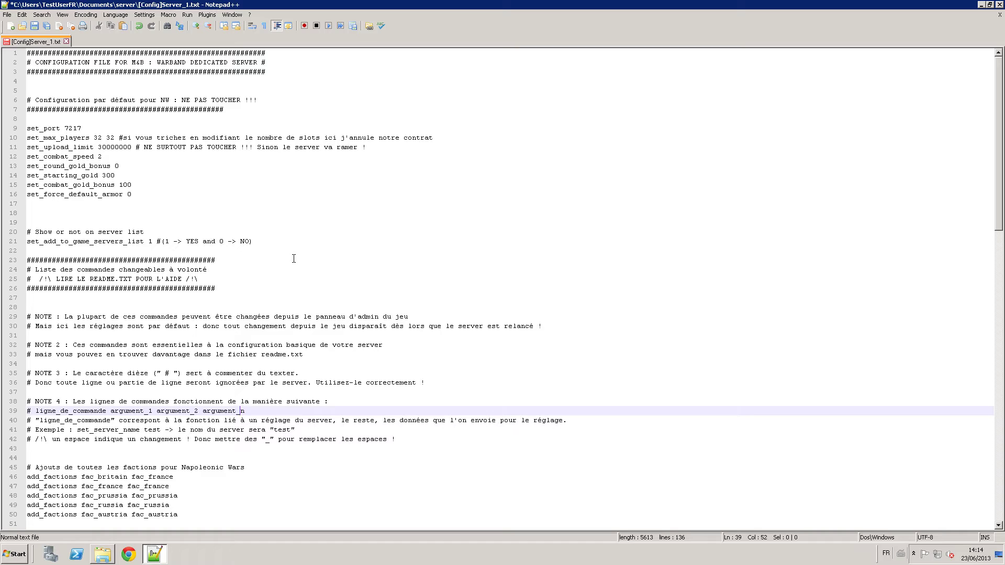
pyautogui.press('Down')
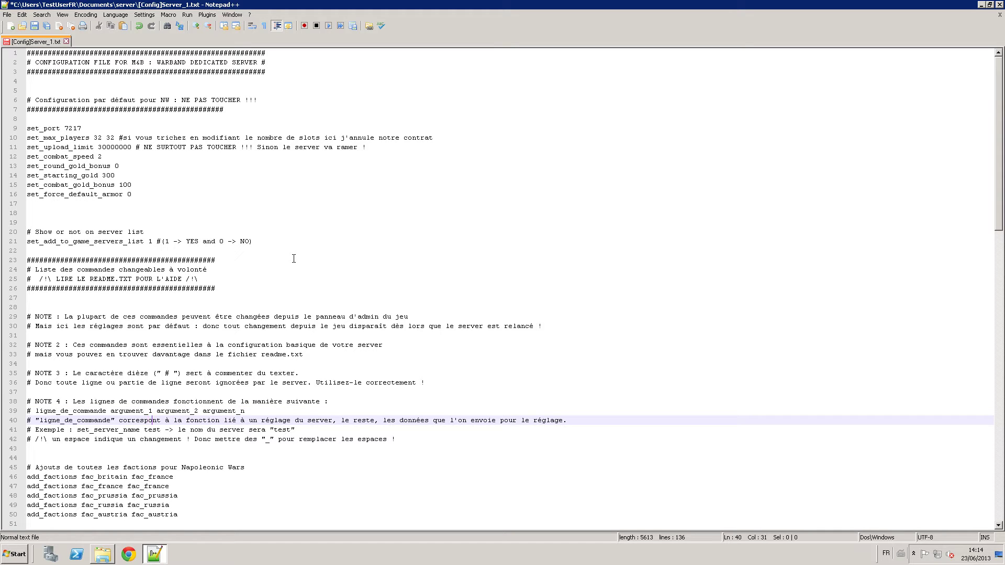
pyautogui.press('Right')
pyautogui.press('Right')
pyautogui.press('Right')
pyautogui.press('Right')
pyautogui.press('Right')
pyautogui.press('Right')
pyautogui.press('Right')
pyautogui.press('Right')
pyautogui.press('Right')
pyautogui.press('Right')
pyautogui.press('Right')
pyautogui.press('Right')
pyautogui.press('Right')
pyautogui.press('Right')
pyautogui.press('Right')
pyautogui.press('Right')
pyautogui.press('Right')
pyautogui.press('Right')
pyautogui.press('Right')
pyautogui.press('Right')
pyautogui.press('Right')
pyautogui.press('Right')
pyautogui.press('Right')
pyautogui.press('Right')
pyautogui.press('Right')
pyautogui.press('Right')
pyautogui.press('Right')
pyautogui.press('Right')
pyautogui.press('Right')
pyautogui.press('Right')
pyautogui.press('Right')
pyautogui.press('Right')
pyautogui.press('Right')
pyautogui.press('Right')
pyautogui.press('Right')
pyautogui.press('Down')
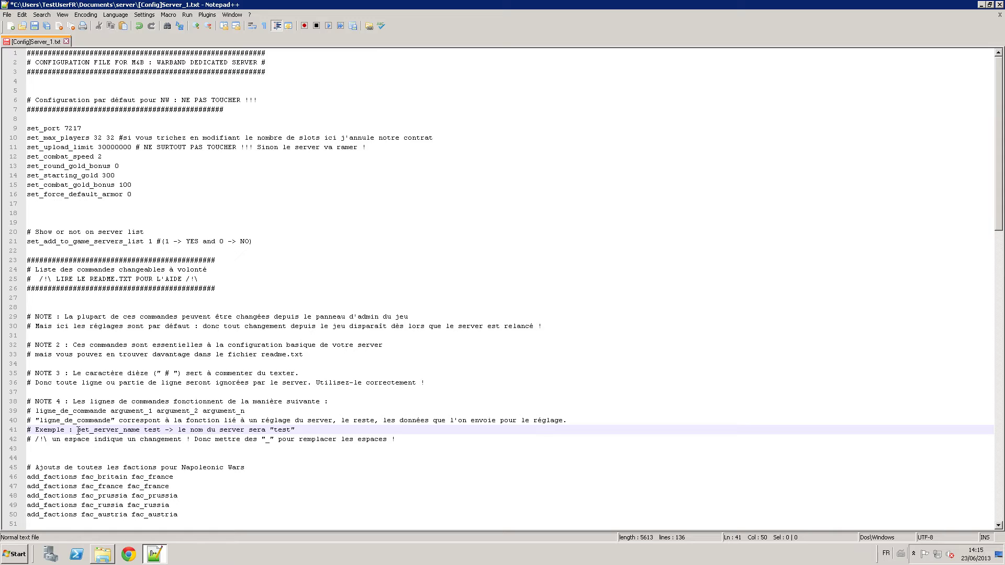
pyautogui.moveTo(77, 429); pyautogui.dragTo(162, 429)
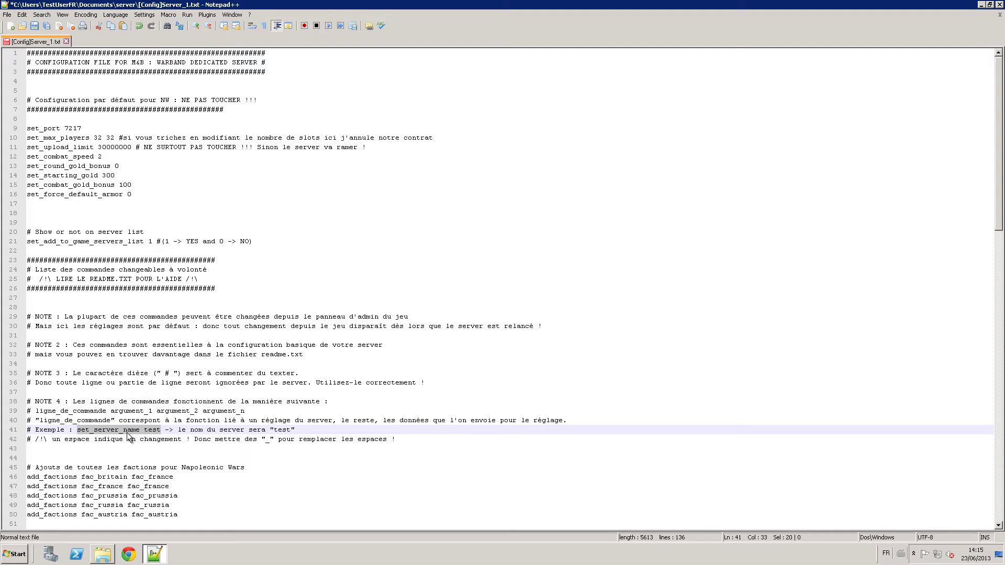
pyautogui.click(140, 439)
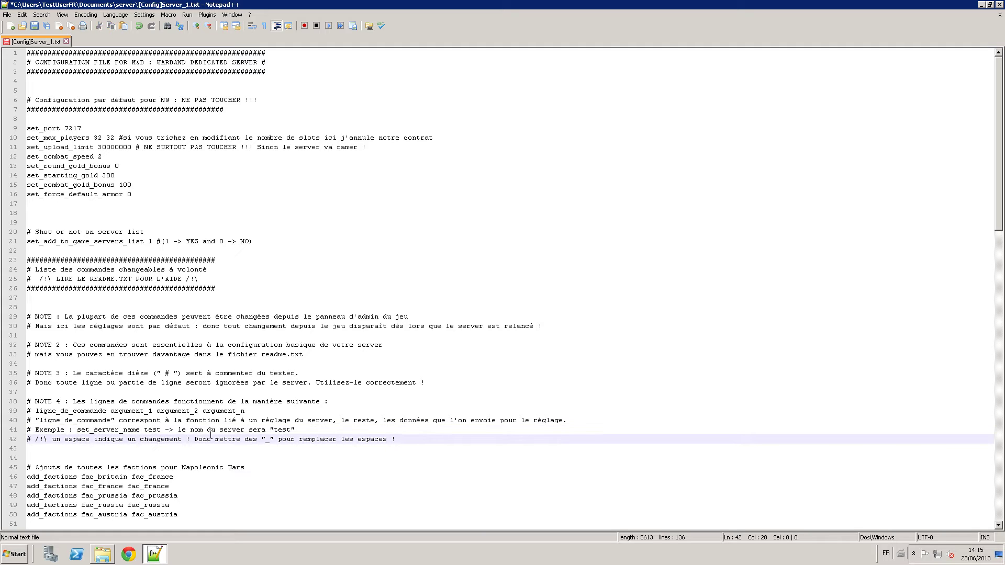
pyautogui.moveTo(141, 430); pyautogui.dragTo(77, 430)
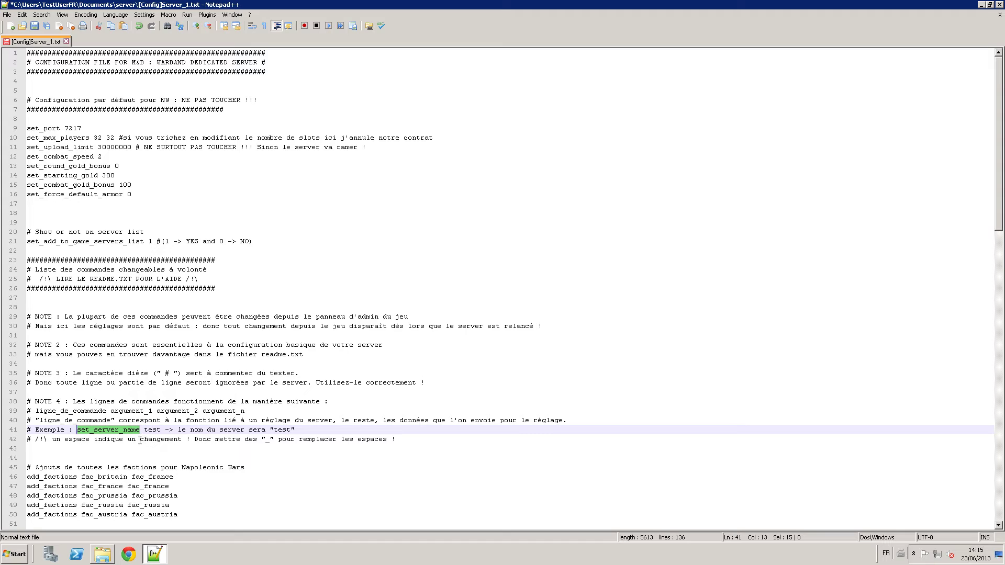
pyautogui.moveTo(161, 431); pyautogui.dragTo(145, 430)
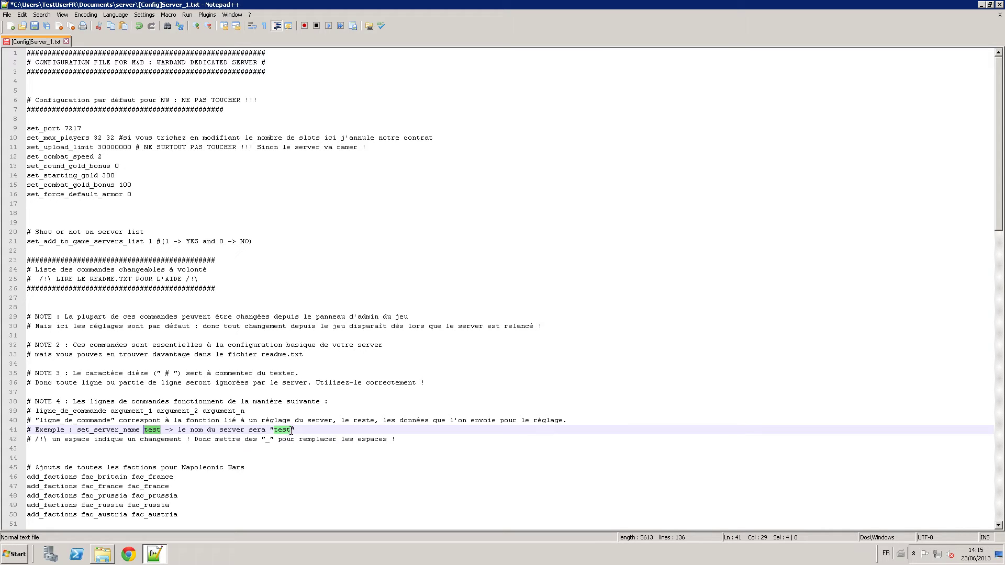
pyautogui.moveTo(290, 430); pyautogui.dragTo(273, 430)
pyautogui.click(408, 421)
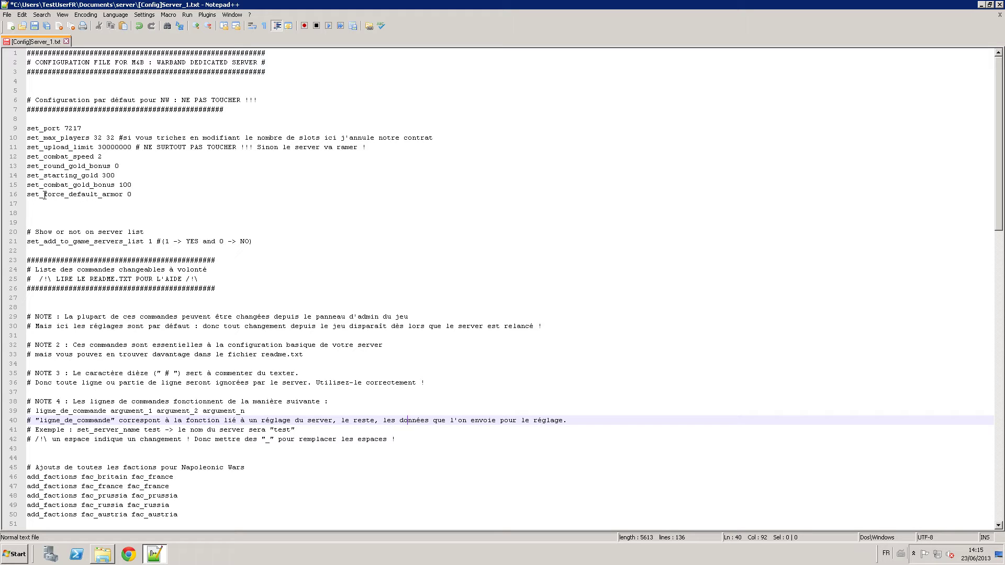
pyautogui.click(42, 199)
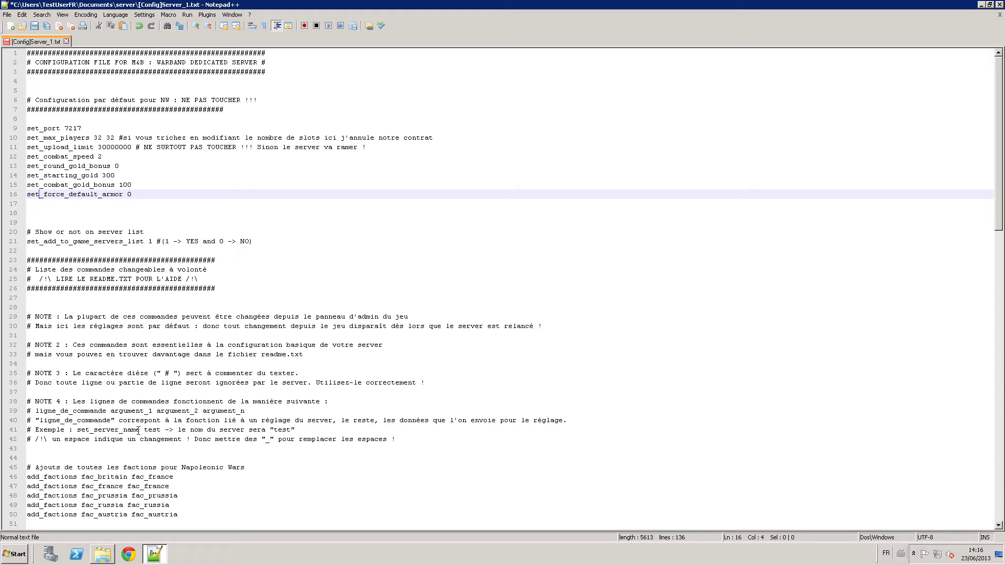
pyautogui.moveTo(140, 429); pyautogui.dragTo(77, 430)
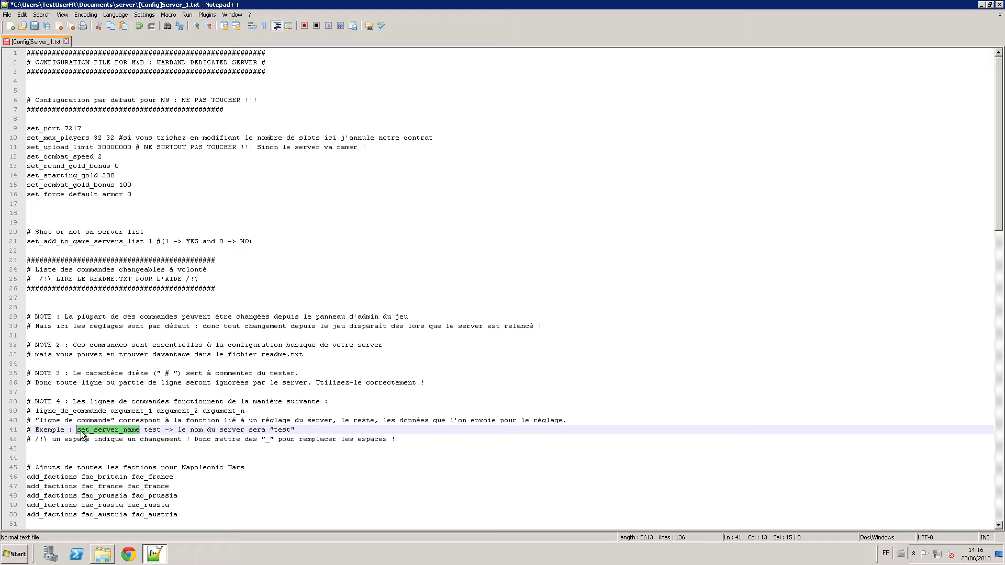
pyautogui.click(144, 430)
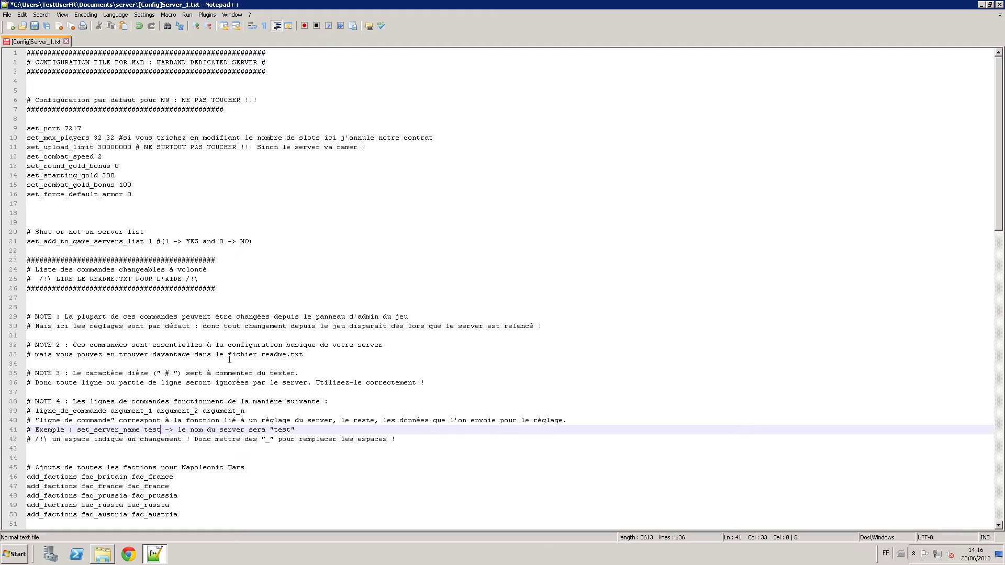
pyautogui.scroll(-2, 228, 366)
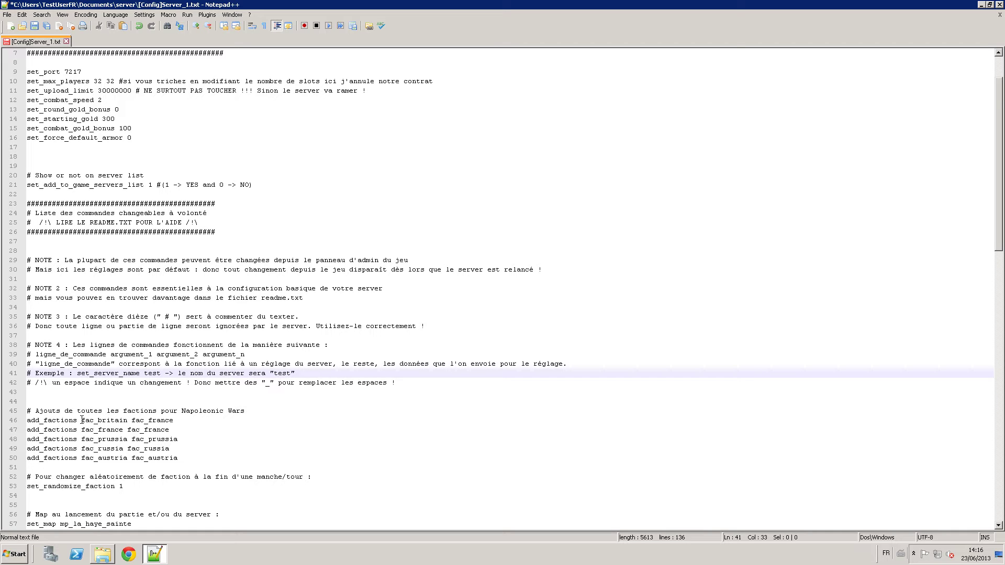
pyautogui.moveTo(77, 420); pyautogui.dragTo(15, 421)
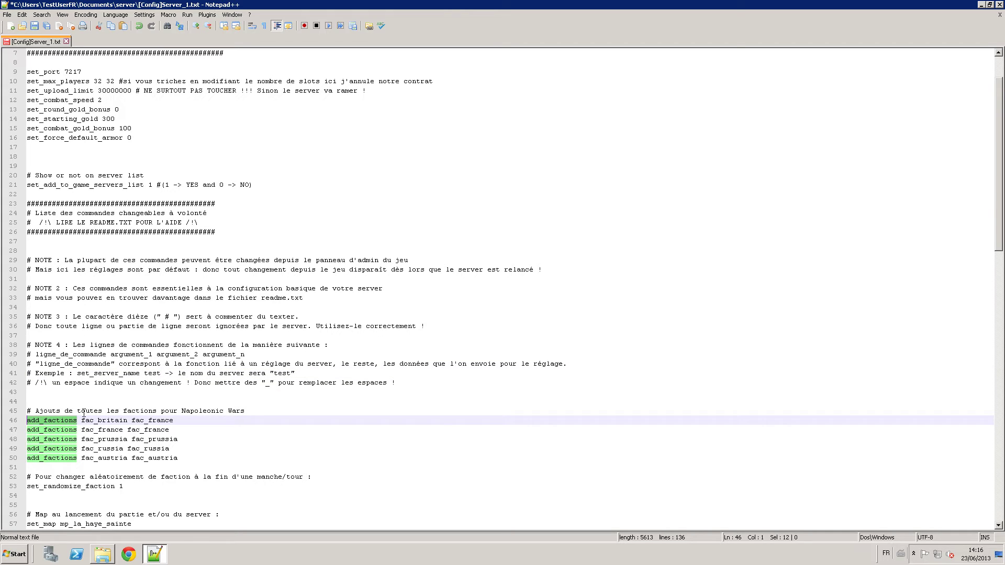
pyautogui.moveTo(81, 420); pyautogui.dragTo(128, 420)
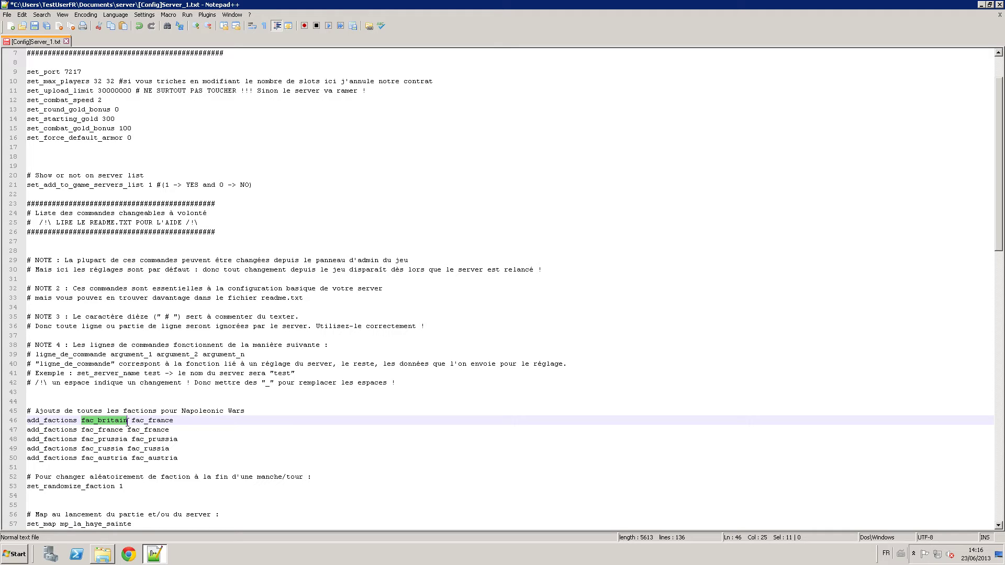
pyautogui.moveTo(131, 420); pyautogui.dragTo(173, 420)
pyautogui.click(107, 421)
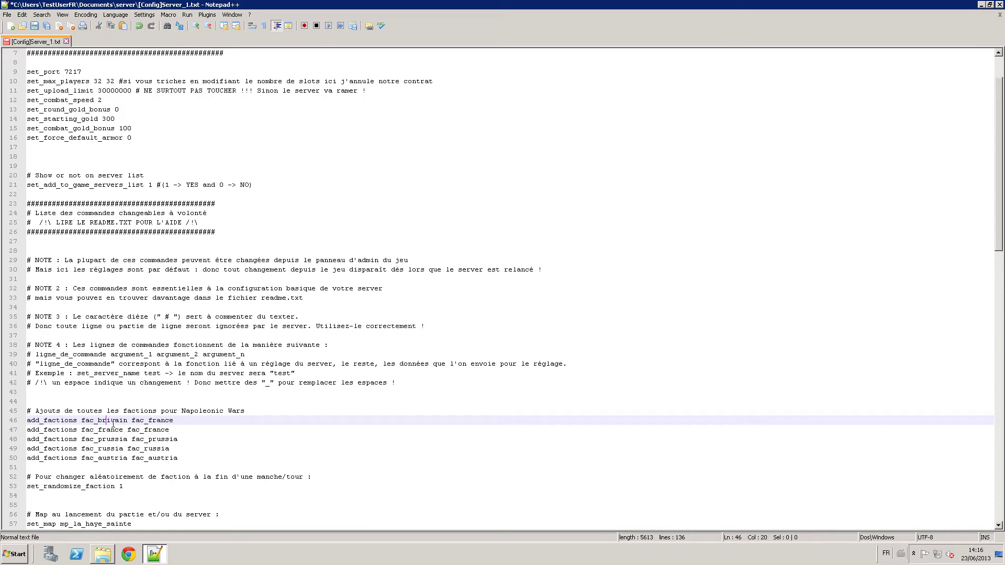
pyautogui.click(175, 421)
pyautogui.press('Down')
pyautogui.press('Down')
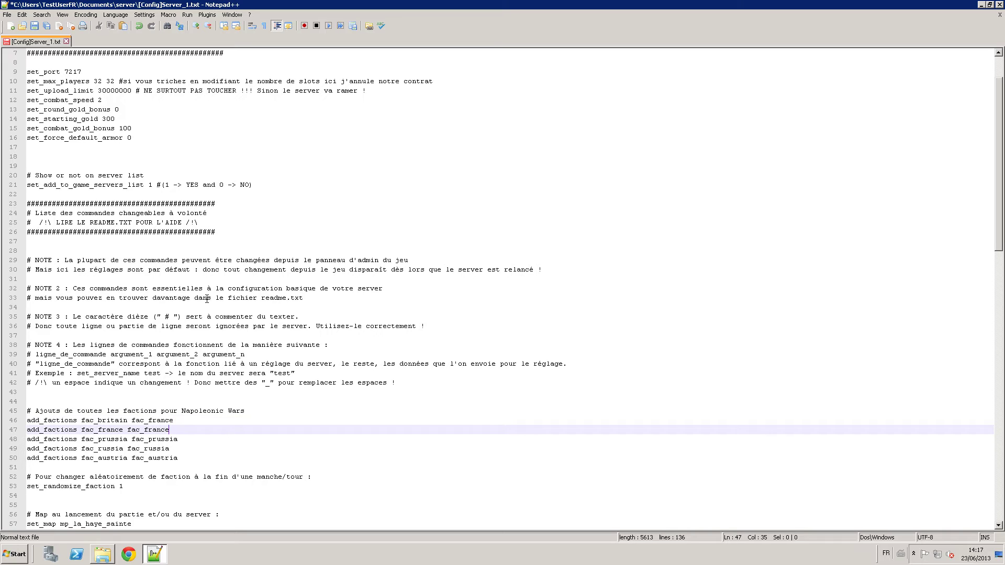
pyautogui.press('Down')
pyautogui.press('Down')
pyautogui.press('Down')
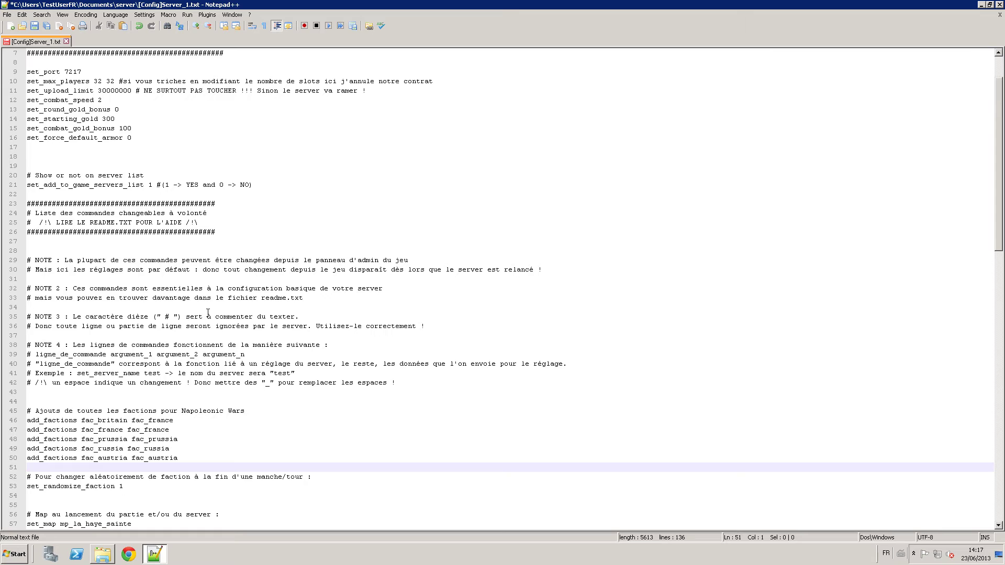
pyautogui.scroll(-6, 208, 312)
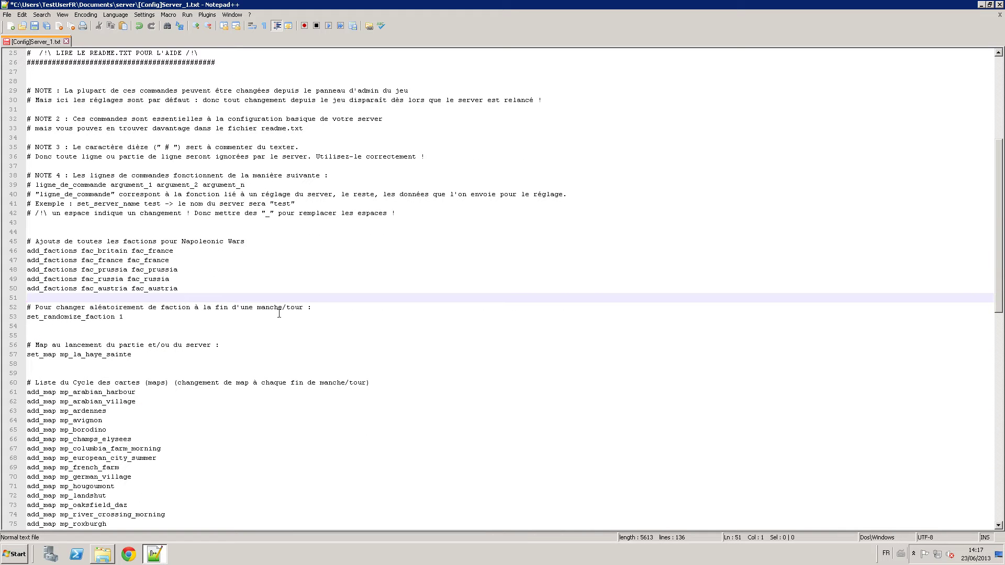
pyautogui.moveTo(188, 287); pyautogui.dragTo(29, 252)
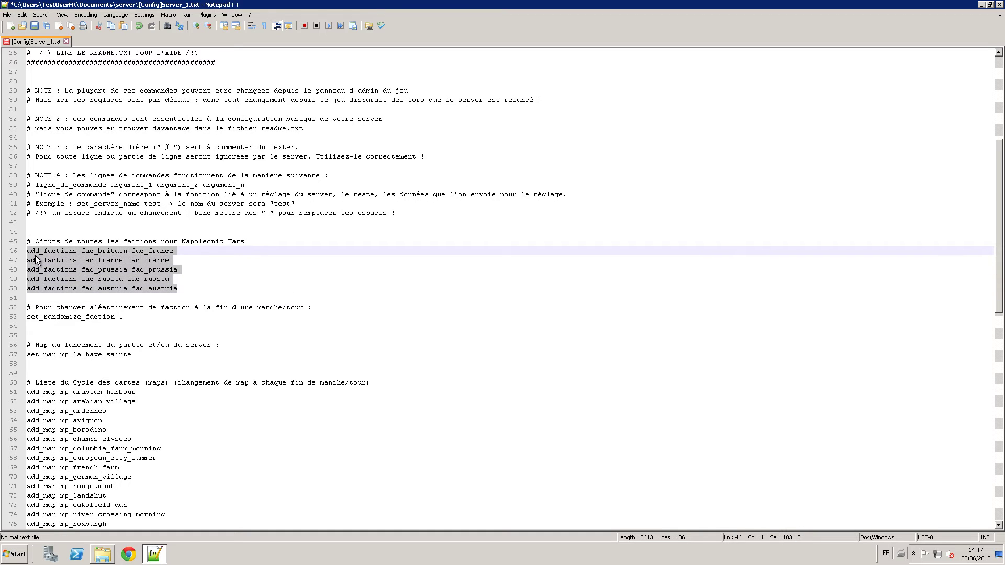
pyautogui.click(186, 289)
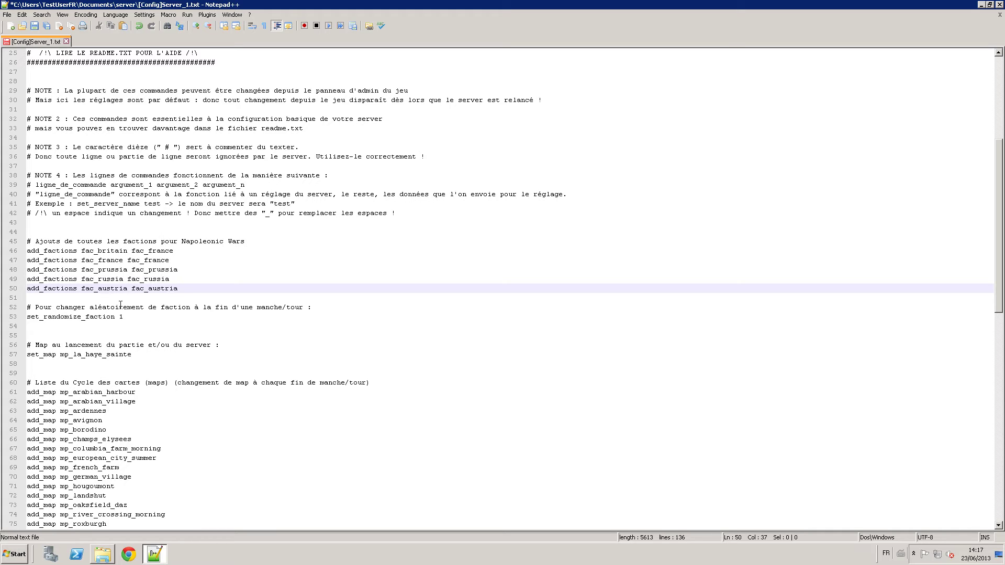
pyautogui.moveTo(131, 317); pyautogui.dragTo(42, 316)
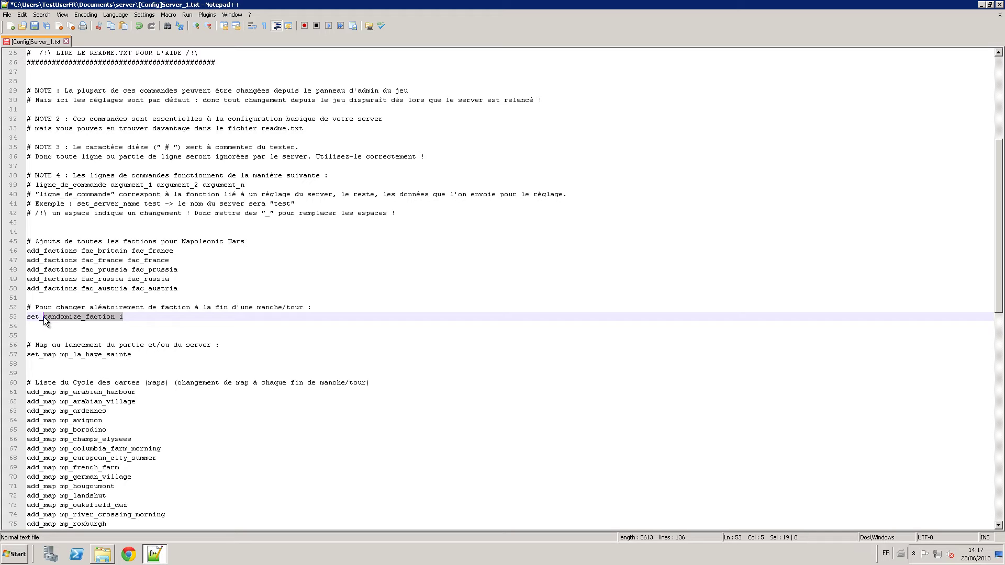
pyautogui.click(127, 317)
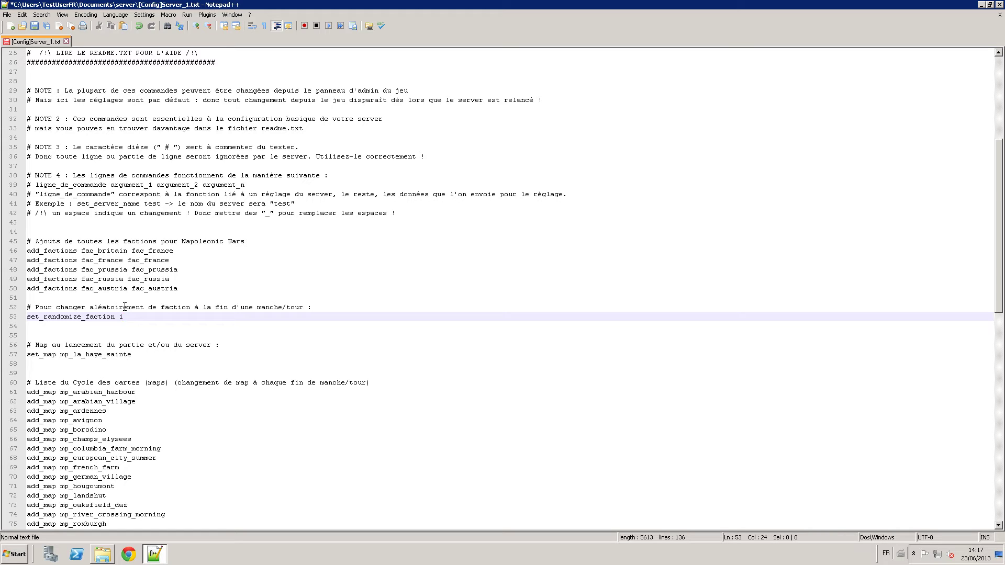
pyautogui.moveTo(179, 289); pyautogui.dragTo(77, 260)
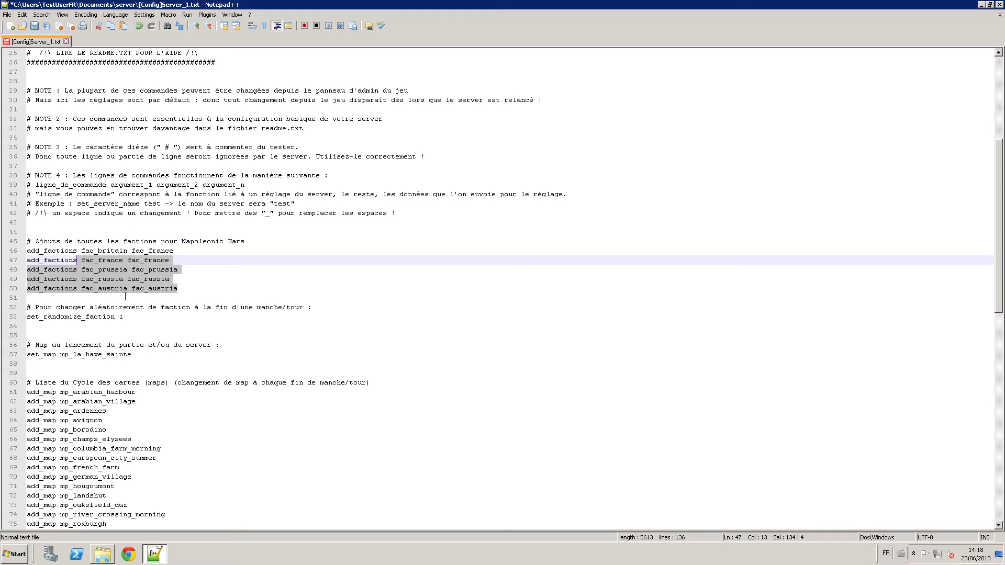
pyautogui.click(128, 317)
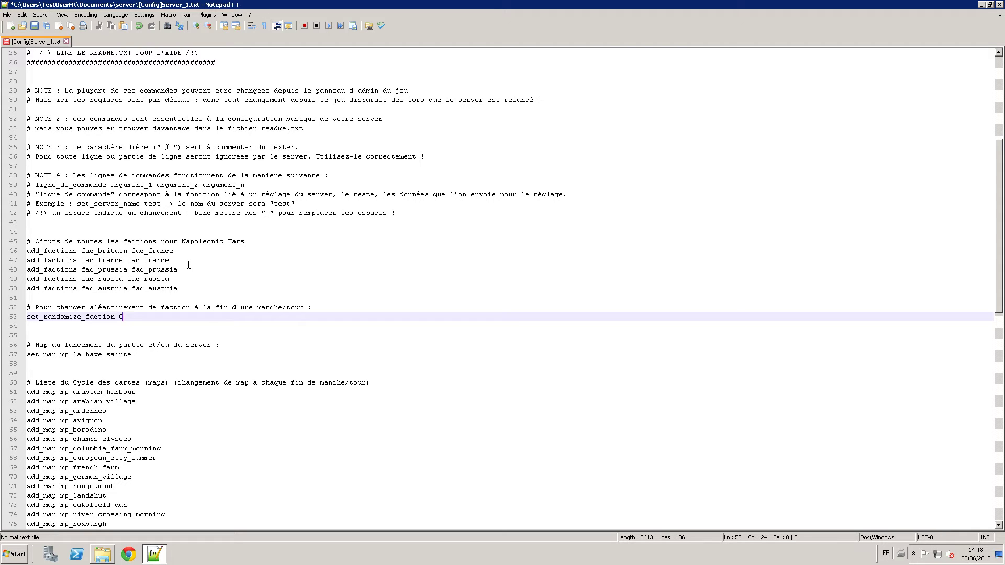
pyautogui.write('1')
pyautogui.scroll(-2, 185, 352)
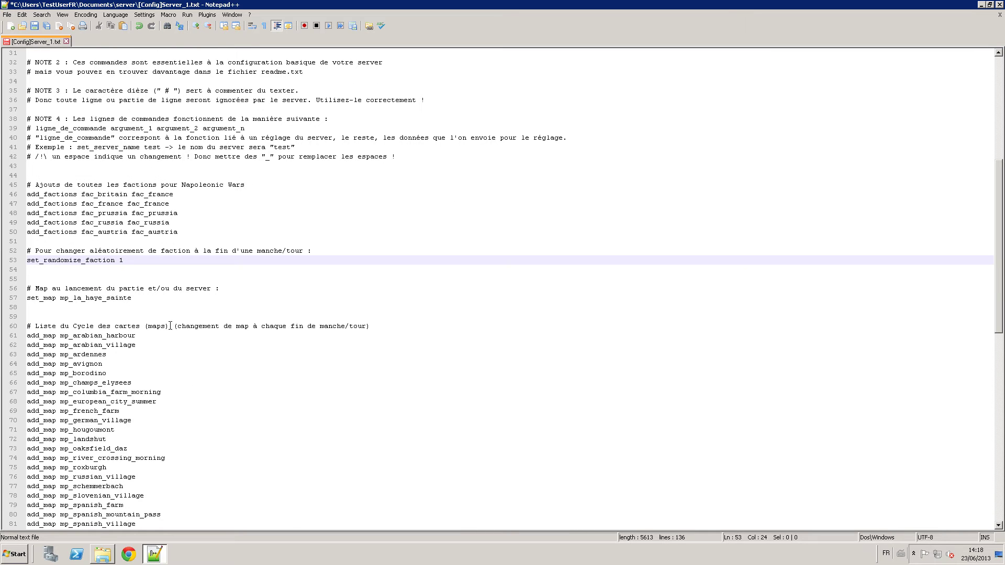
pyautogui.click(146, 297)
pyautogui.moveTo(147, 297); pyautogui.dragTo(24, 298)
pyautogui.click(58, 298)
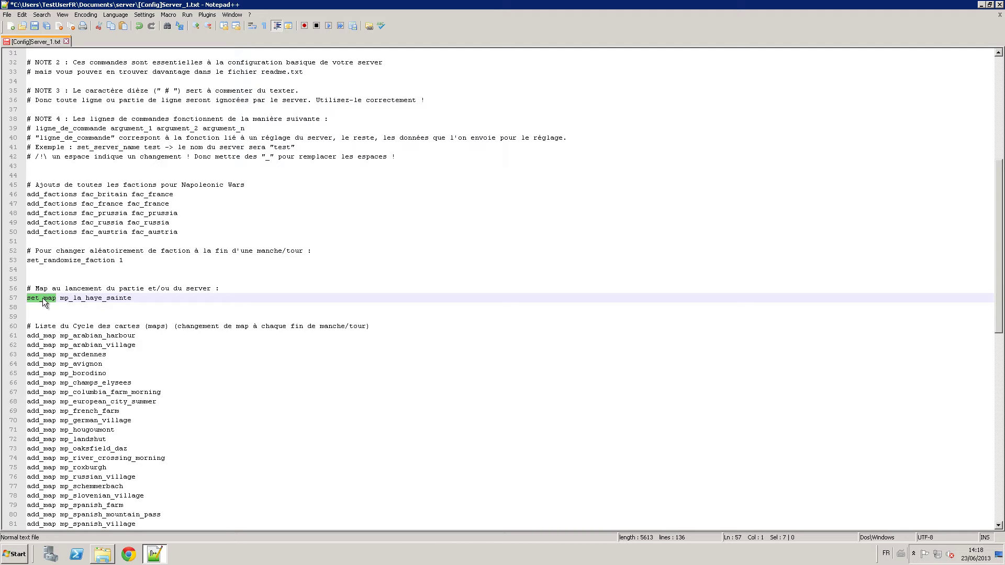
pyautogui.moveTo(132, 298); pyautogui.dragTo(62, 302)
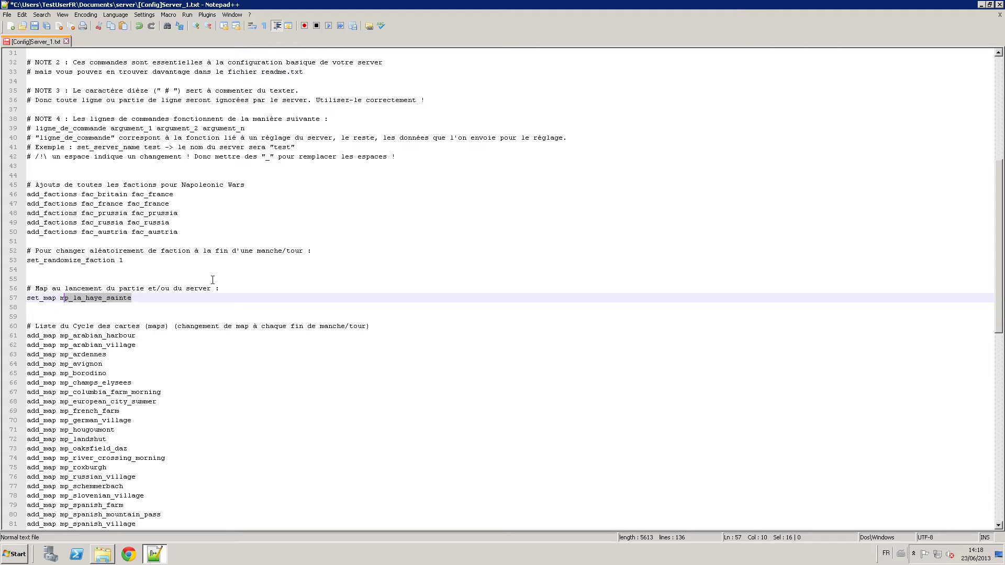
pyautogui.scroll(-2, 240, 335)
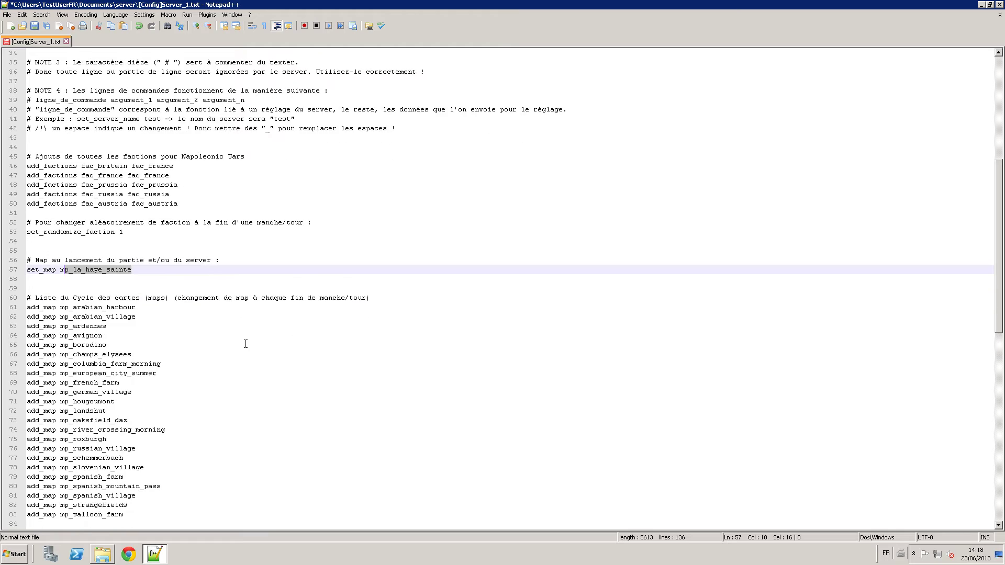
pyautogui.click(132, 486)
pyautogui.moveTo(124, 486); pyautogui.dragTo(17, 281)
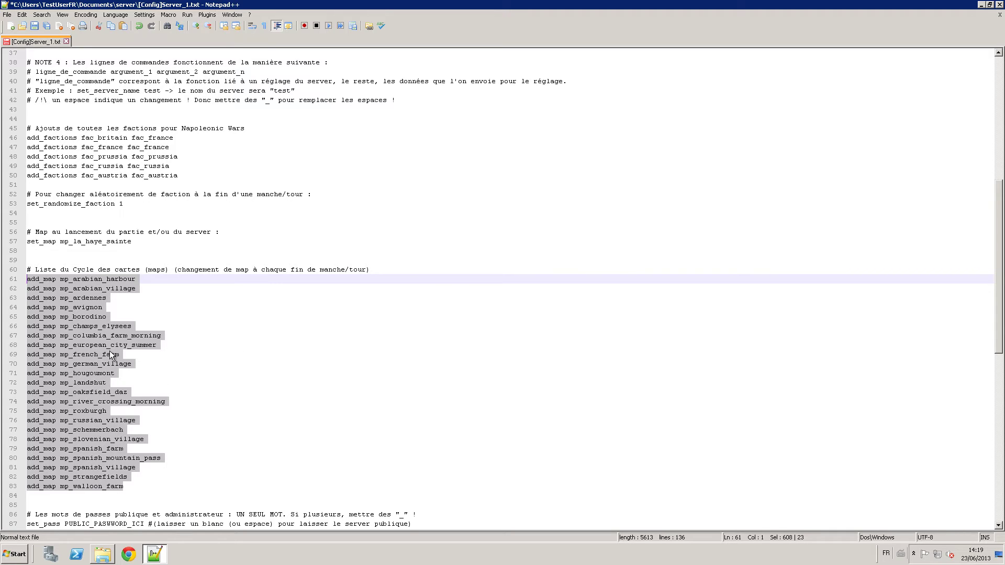
# Add a trial 'set_map toto' line below set_map mp_la_haye_sainte.
pyautogui.click(149, 250)
pyautogui.click(145, 245)
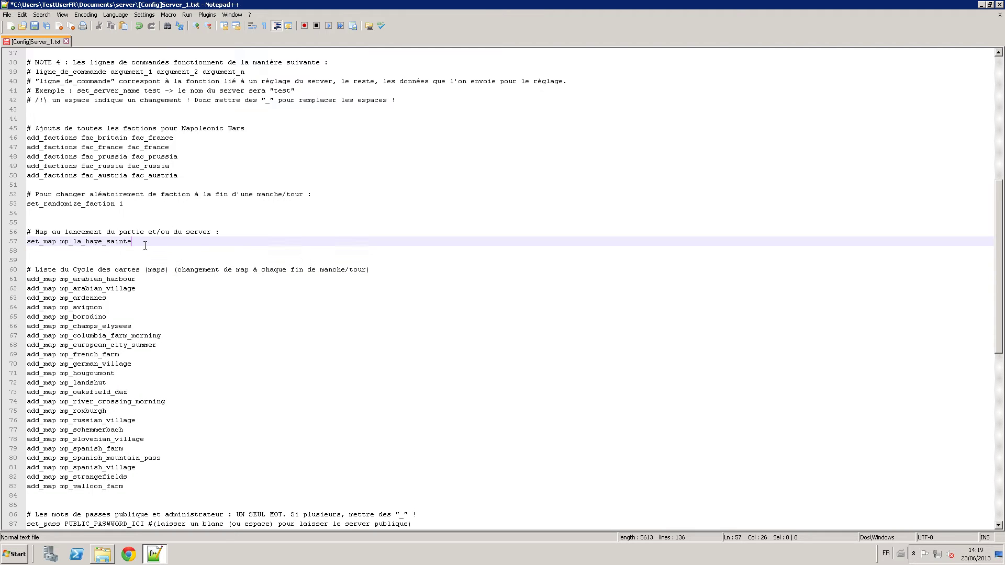
pyautogui.press('Return')
pyautogui.write('set')
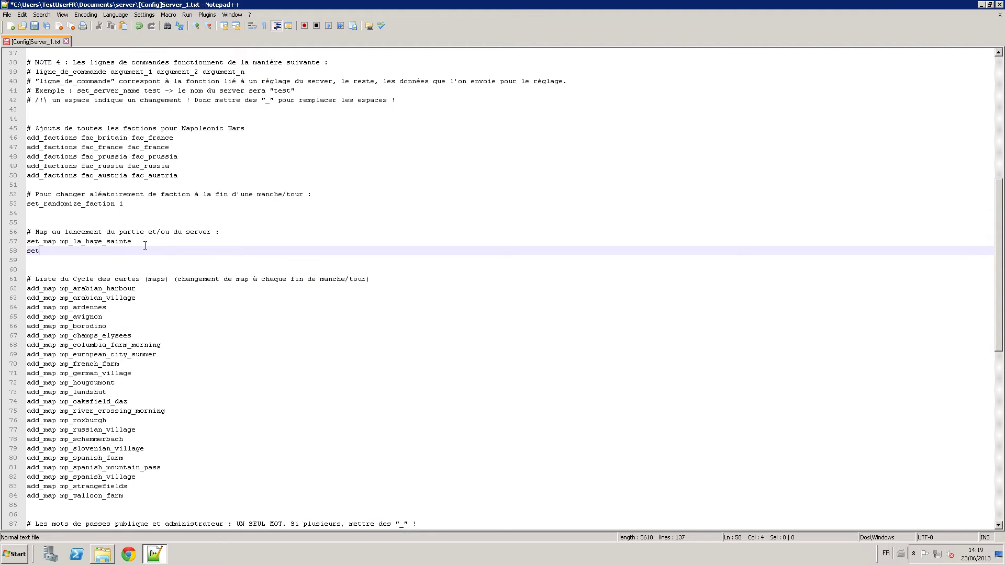
pyautogui.write('_map toto')
pyautogui.press('BackSpace')
pyautogui.press('BackSpace')
pyautogui.write('oto')
# Delete the set_map toto line, leaving mp_la_haye_sainte as the only starting map.
pyautogui.press('Up')
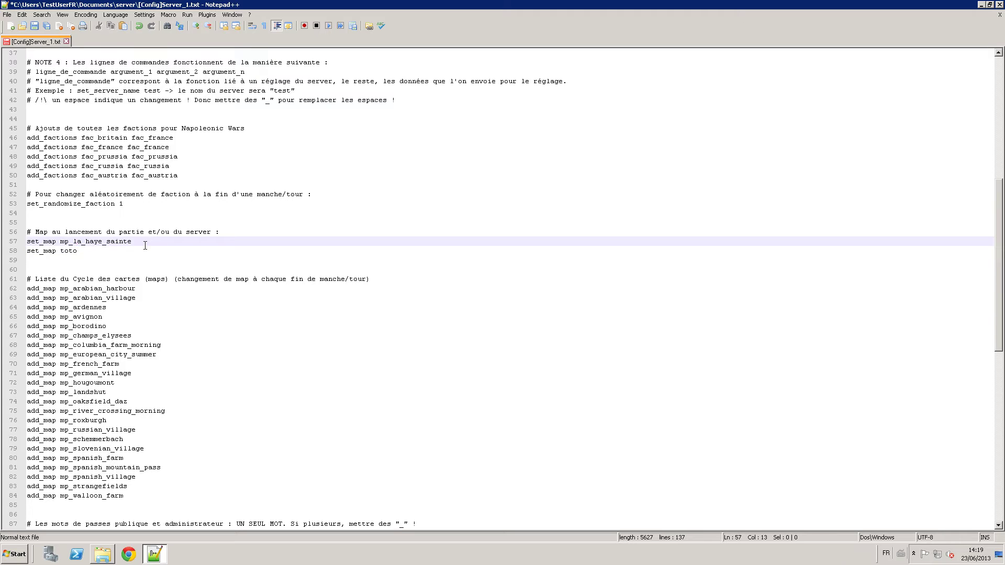
pyautogui.press('Down')
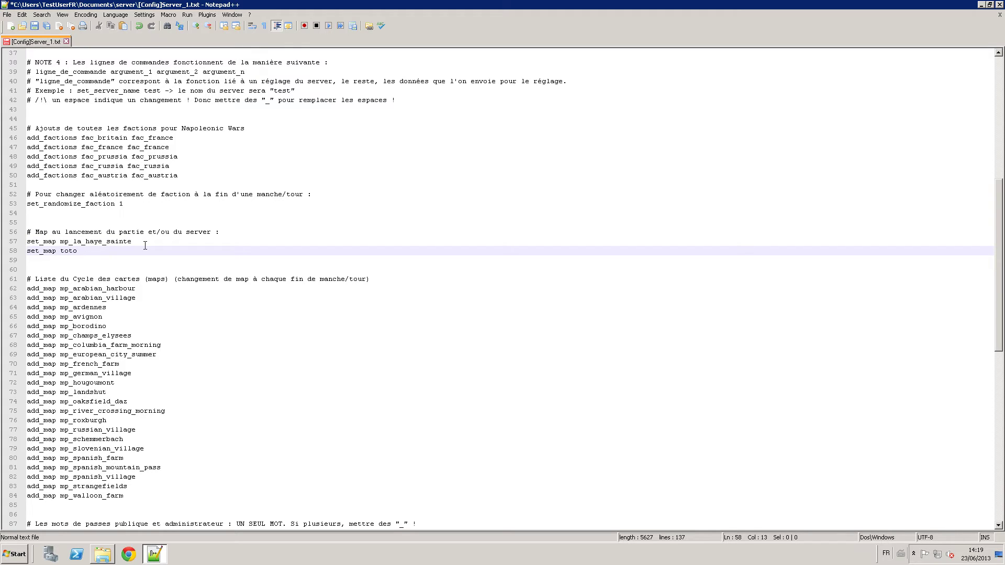
pyautogui.press('Up')
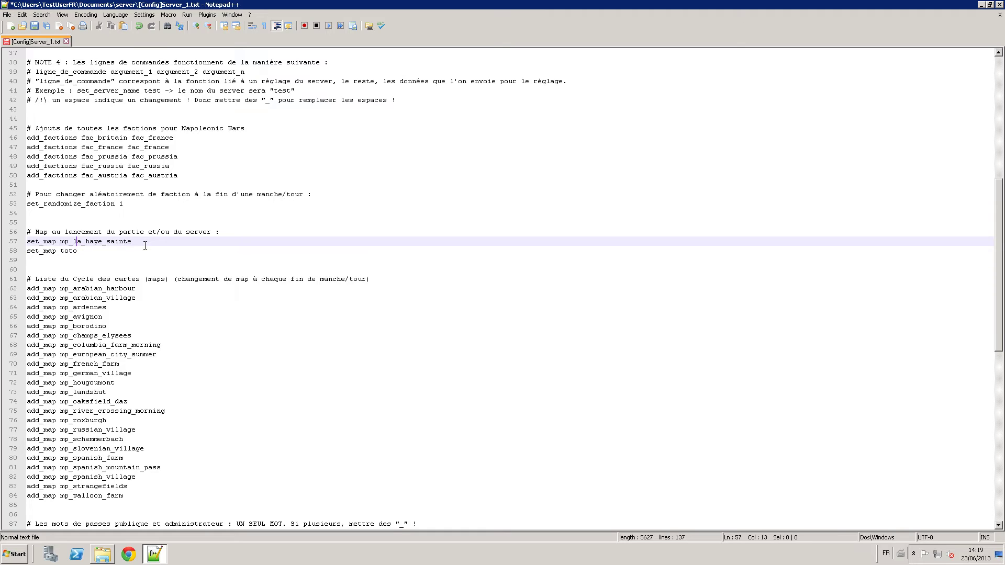
pyautogui.press('Down')
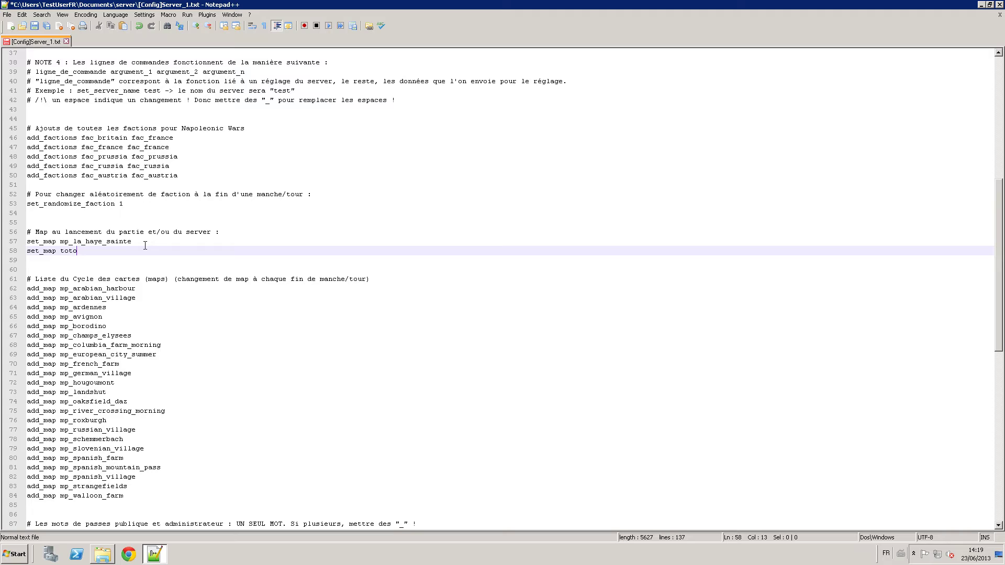
pyautogui.press('Up')
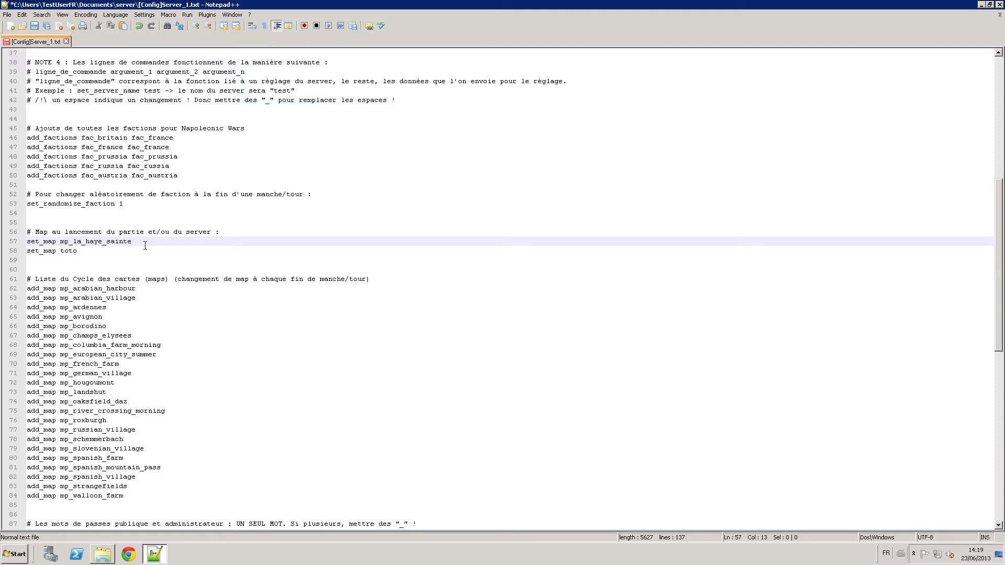
pyautogui.press('Down')
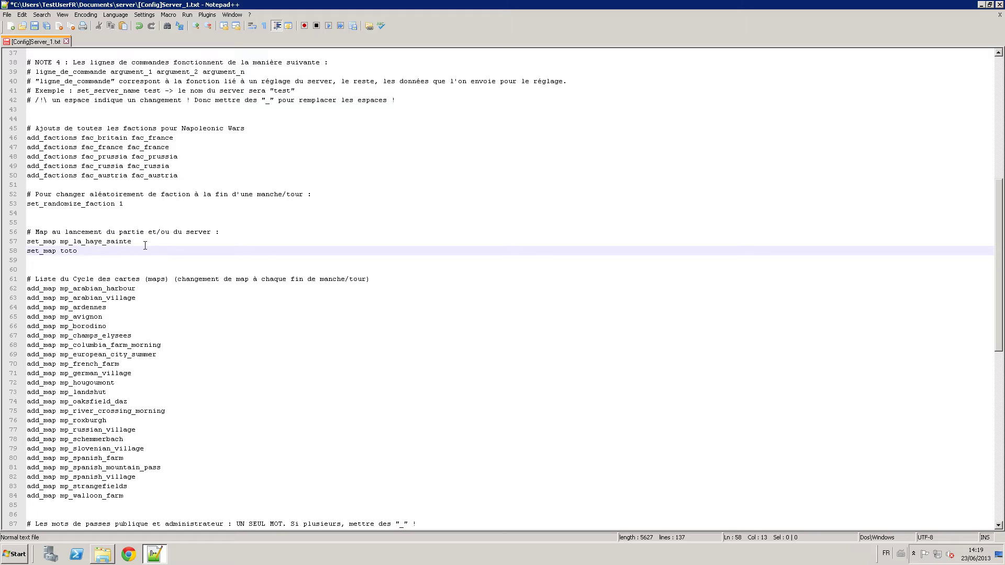
pyautogui.press('BackSpace')
pyautogui.press('BackSpace')
pyautogui.press('BackSpace')
pyautogui.press('BackSpace')
pyautogui.press('BackSpace')
pyautogui.press('BackSpace')
pyautogui.press('BackSpace')
pyautogui.press('BackSpace')
pyautogui.press('BackSpace')
pyautogui.press('BackSpace')
pyautogui.press('BackSpace')
pyautogui.press('BackSpace')
pyautogui.press('BackSpace')
pyautogui.press('Down')
pyautogui.press('Down')
pyautogui.press('Down')
pyautogui.press('Down')
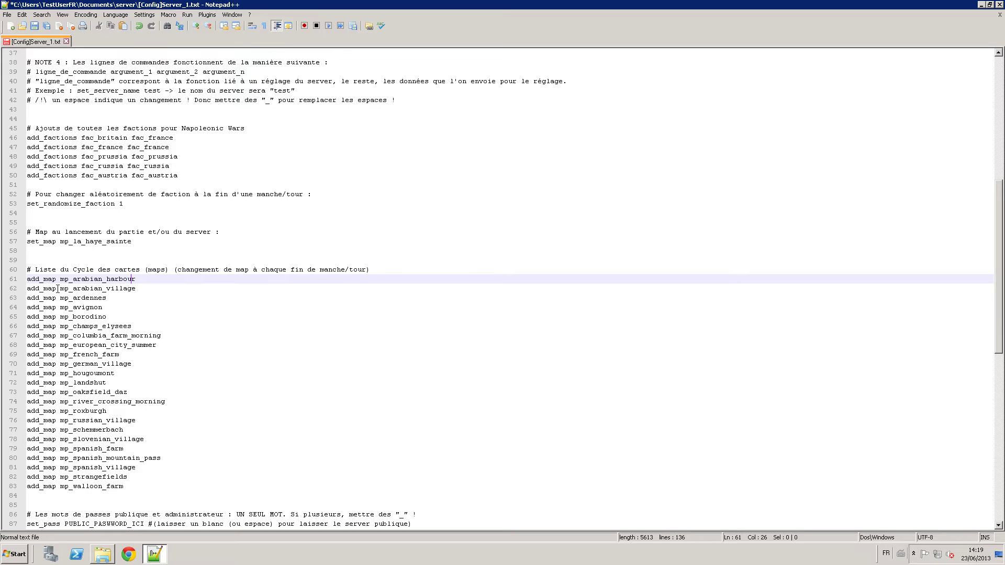
pyautogui.moveTo(56, 288); pyautogui.dragTo(27, 288)
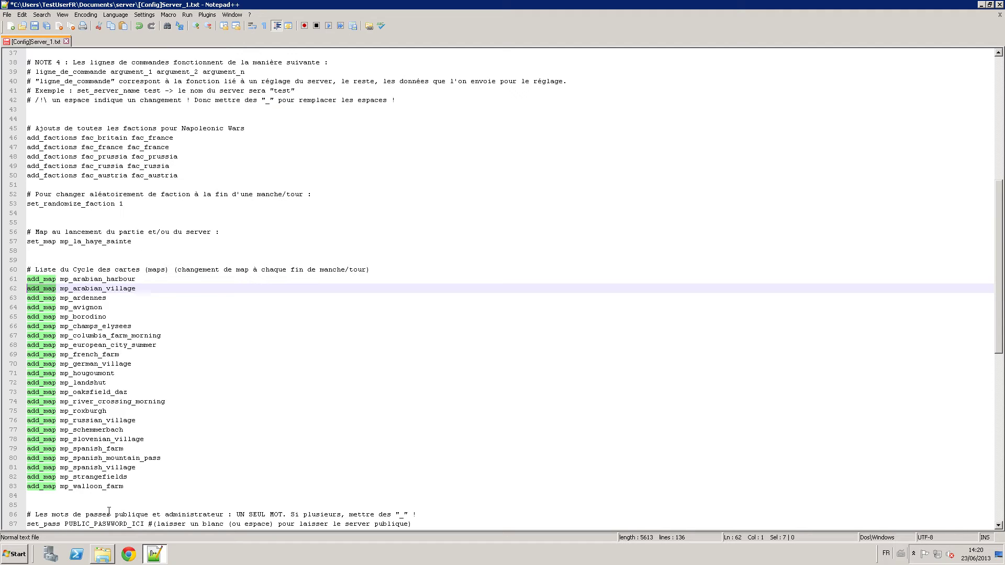
pyautogui.click(141, 291)
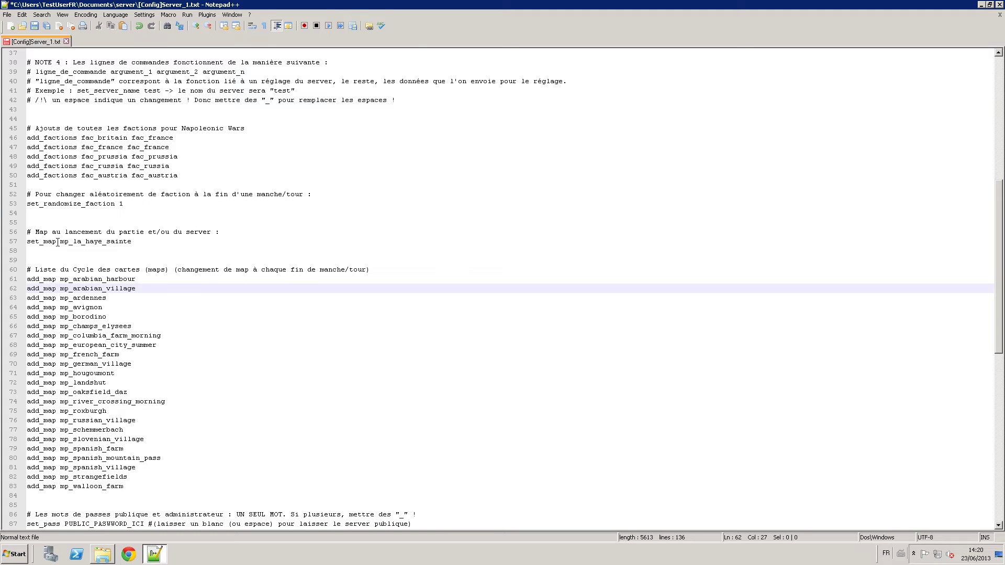
pyautogui.keyDown('shift'); pyautogui.click(102, 290); pyautogui.keyUp('shift')
pyautogui.moveTo(138, 280); pyautogui.dragTo(98, 280)
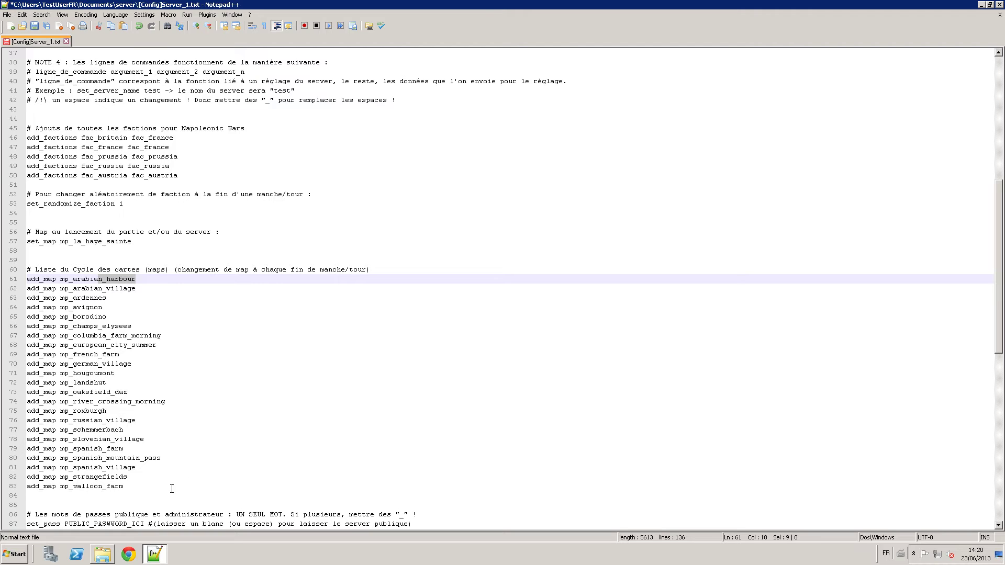
pyautogui.moveTo(171, 488); pyautogui.dragTo(100, 390)
pyautogui.scroll(-5, 101, 387)
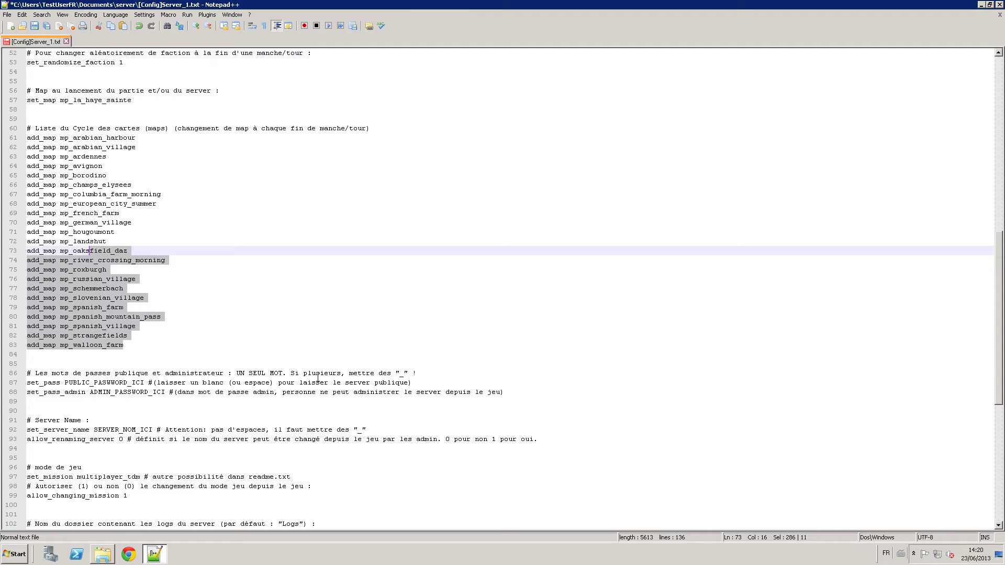
# Highlight the comment notes about spaces and public passwords.
pyautogui.doubleClick(400, 373)
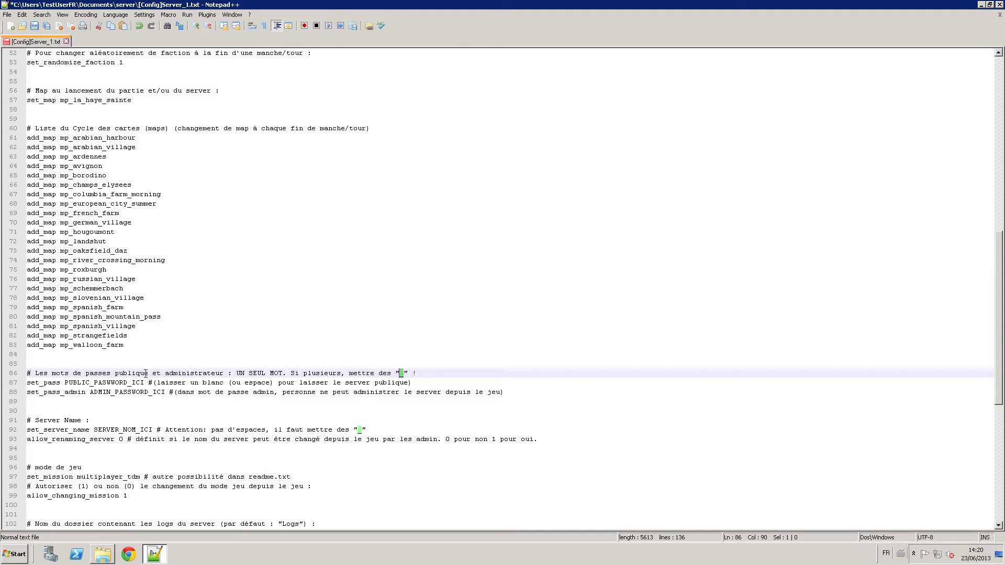
pyautogui.moveTo(145, 373); pyautogui.dragTo(106, 376)
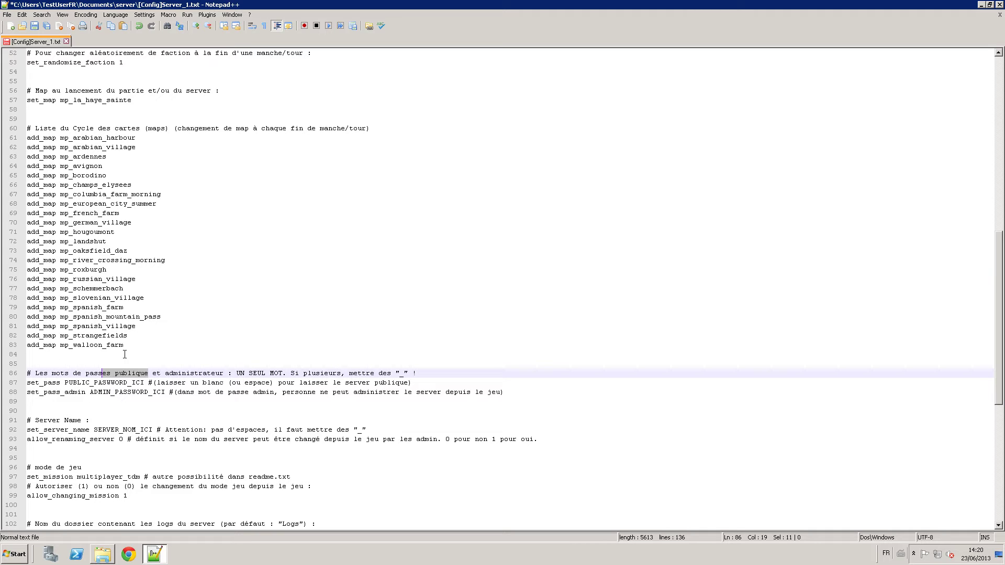
pyautogui.click(172, 373)
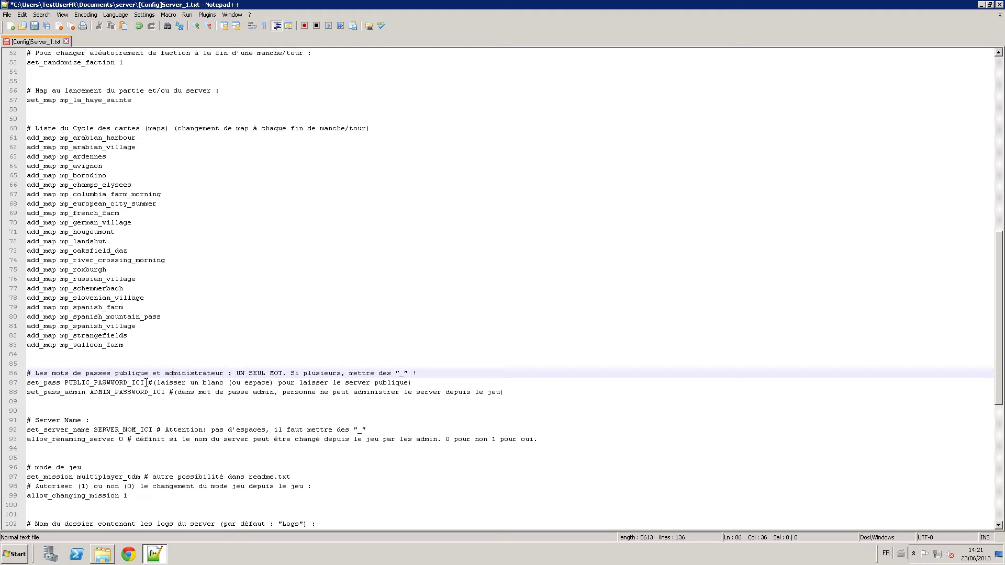
# Delete the PUBLIC_PASWWORD_ICI placeholder and extra spaces, leaving set_pass blank.
pyautogui.moveTo(145, 382); pyautogui.dragTo(61, 383)
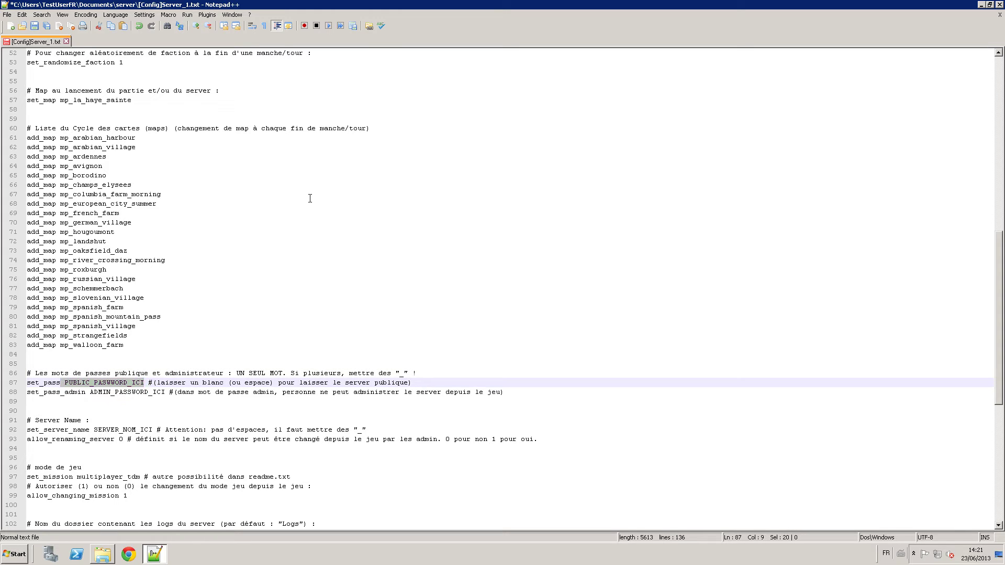
pyautogui.hotkey('shift', 'Right')
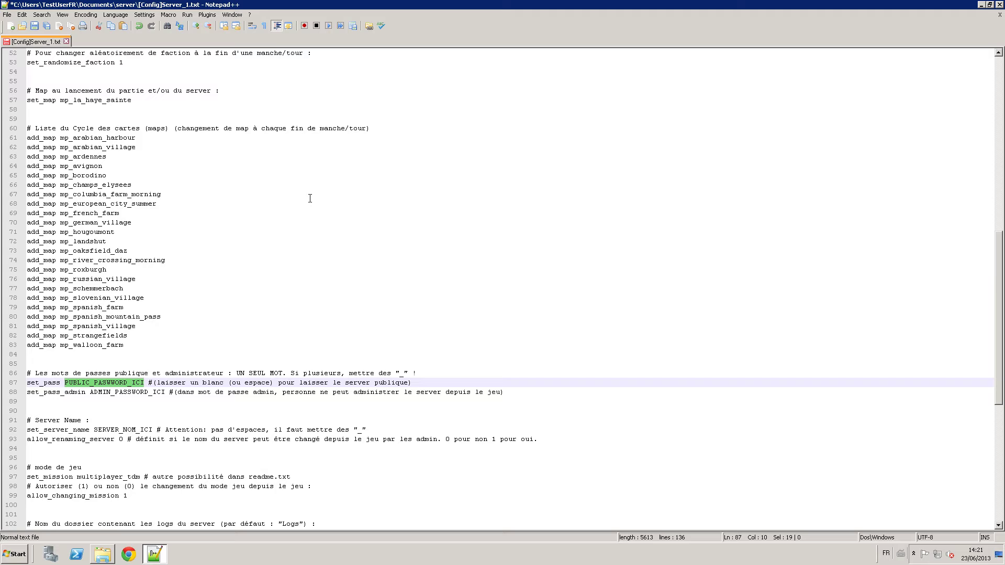
pyautogui.press('Down')
pyautogui.press('Up')
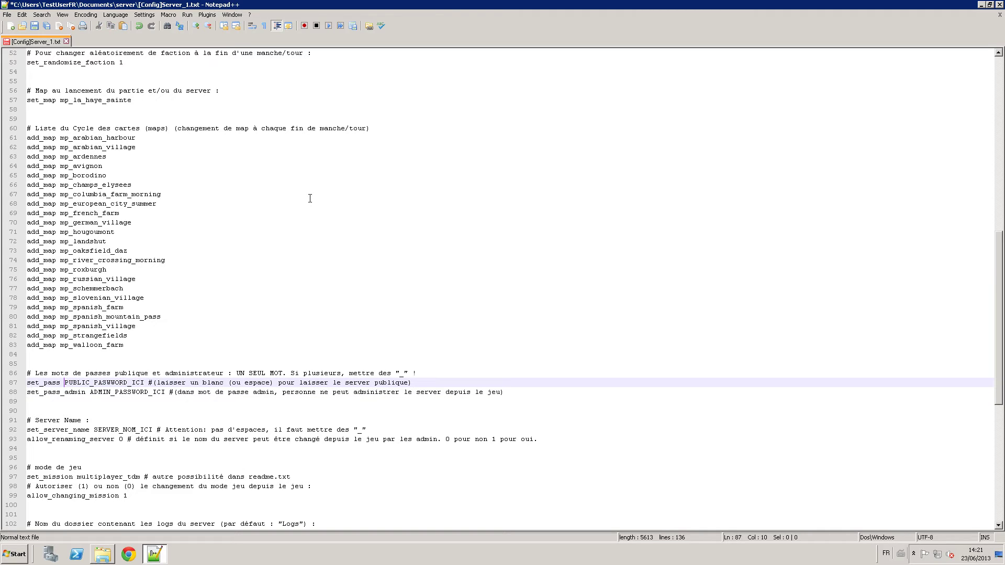
pyautogui.hotkey('shift', 'Right')
pyautogui.hotkey('shift', 'Right')
pyautogui.hotkey('shift', 'Right')
pyautogui.hotkey('shift', 'Right')
pyautogui.hotkey('shift', 'Right')
pyautogui.hotkey('shift', 'Right')
pyautogui.hotkey('shift', 'Right')
pyautogui.hotkey('shift', 'Right')
pyautogui.hotkey('shift', 'Right')
pyautogui.hotkey('shift', 'Right')
pyautogui.hotkey('shift', 'Right')
pyautogui.hotkey('shift', 'Right')
pyautogui.hotkey('shift', 'Right')
pyautogui.hotkey('shift', 'Right')
pyautogui.hotkey('shift', 'Right')
pyautogui.hotkey('shift', 'Right')
pyautogui.hotkey('shift', 'Right')
pyautogui.hotkey('shift', 'Right')
pyautogui.hotkey('shift', 'Right')
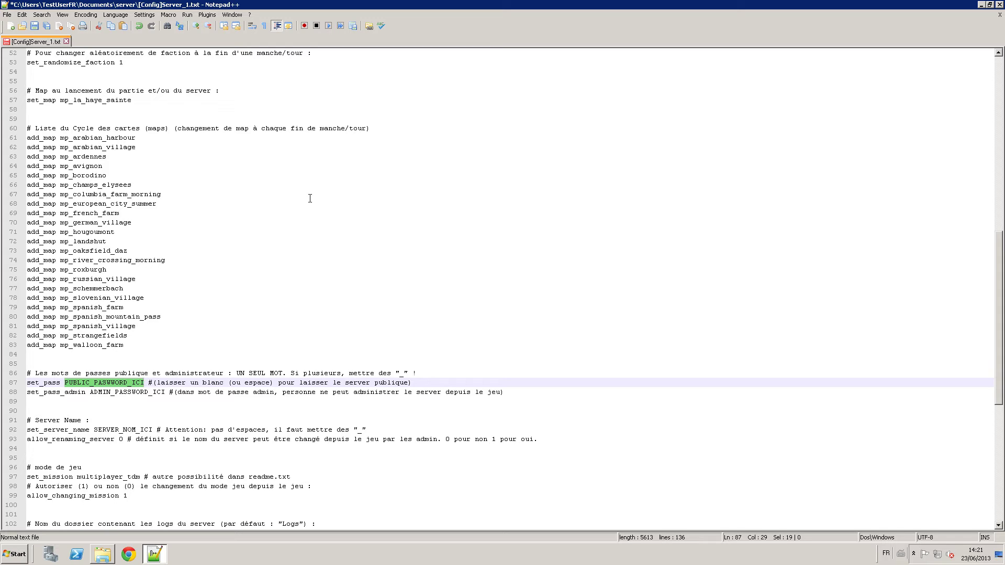
pyautogui.press('Delete')
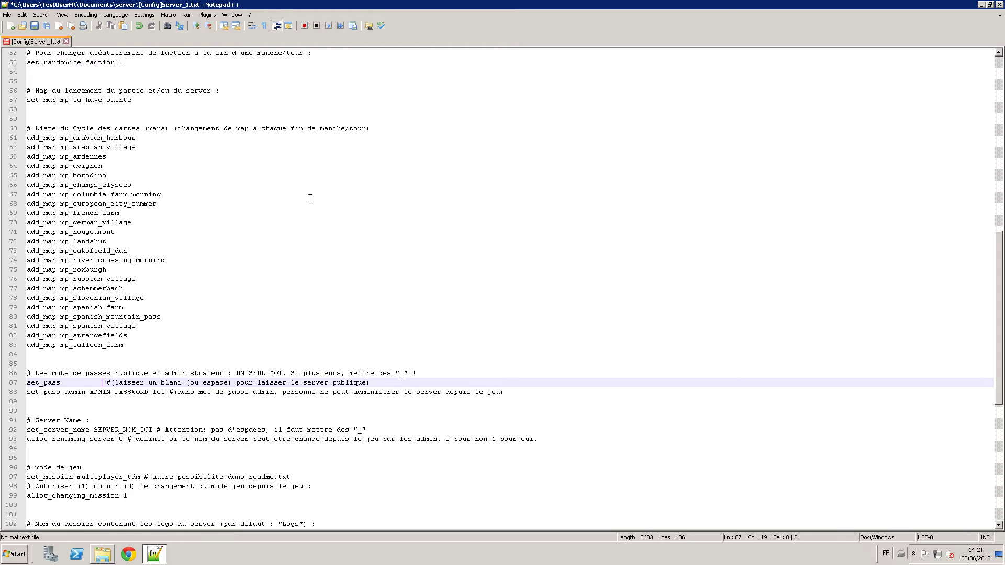
pyautogui.press('BackSpace')
pyautogui.press('BackSpace')
pyautogui.press('BackSpace')
pyautogui.press('BackSpace')
pyautogui.press('BackSpace')
pyautogui.press('BackSpace')
pyautogui.press('BackSpace')
pyautogui.press('BackSpace')
pyautogui.press('BackSpace')
pyautogui.press('BackSpace')
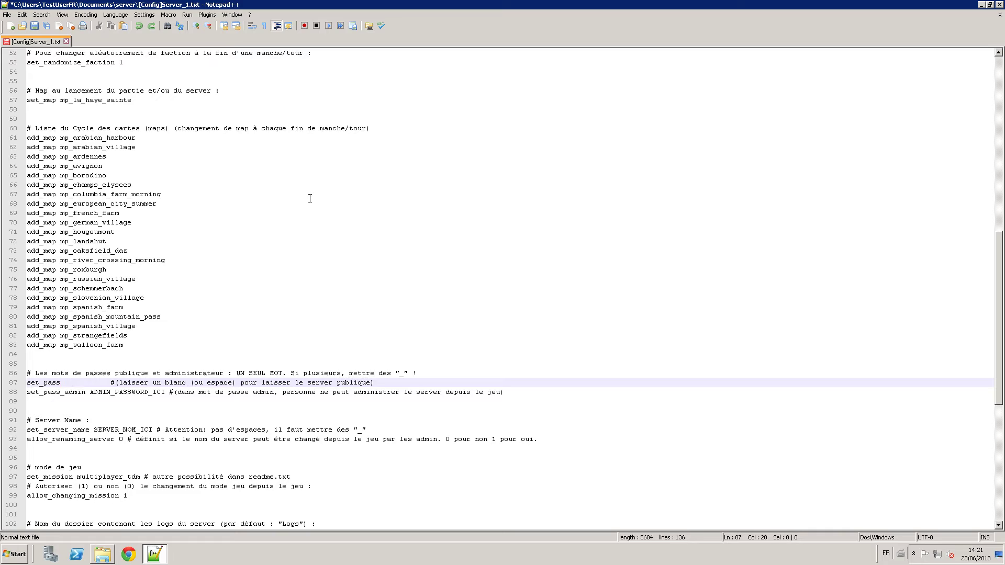
pyautogui.press('BackSpace')
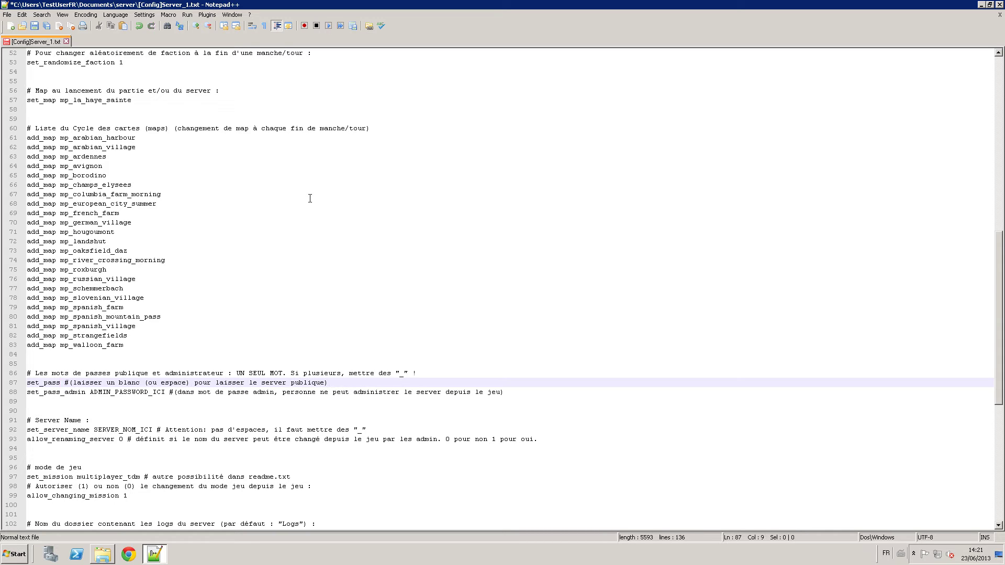
# Replace ADMIN_PASSWORD_ICI on the set_pass_admin line with the admin password.
pyautogui.press('Down')
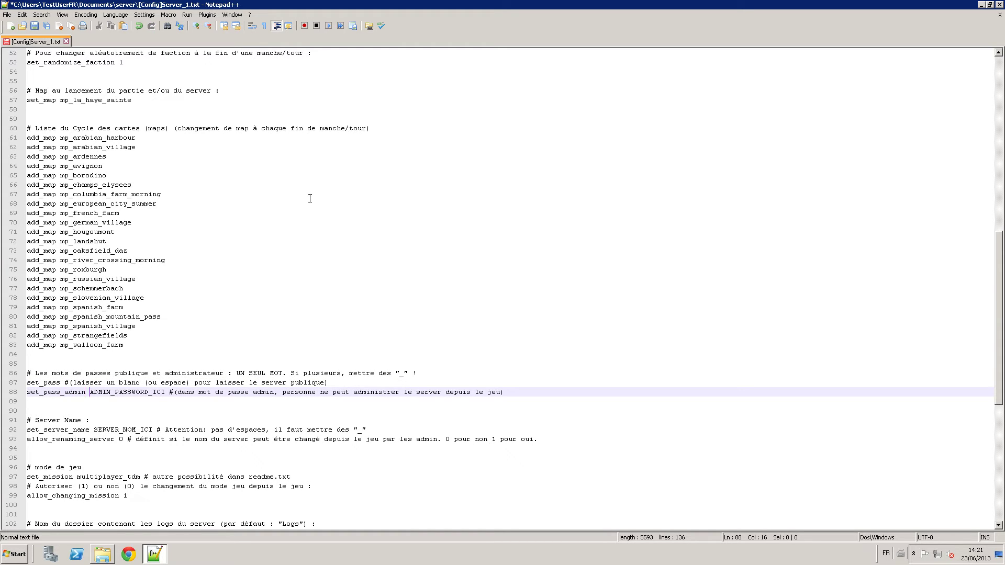
pyautogui.hotkey('shift', 'Right')
pyautogui.hotkey('shift', 'Right')
pyautogui.hotkey('shift', 'Right')
pyautogui.hotkey('shift', 'Right')
pyautogui.hotkey('shift', 'Right')
pyautogui.hotkey('shift', 'Right')
pyautogui.hotkey('shift', 'Right')
pyautogui.hotkey('shift', 'Right')
pyautogui.hotkey('shift', 'Right')
pyautogui.hotkey('shift', 'Right')
pyautogui.hotkey('shift', 'Right')
pyautogui.hotkey('shift', 'Right')
pyautogui.hotkey('shift', 'Right')
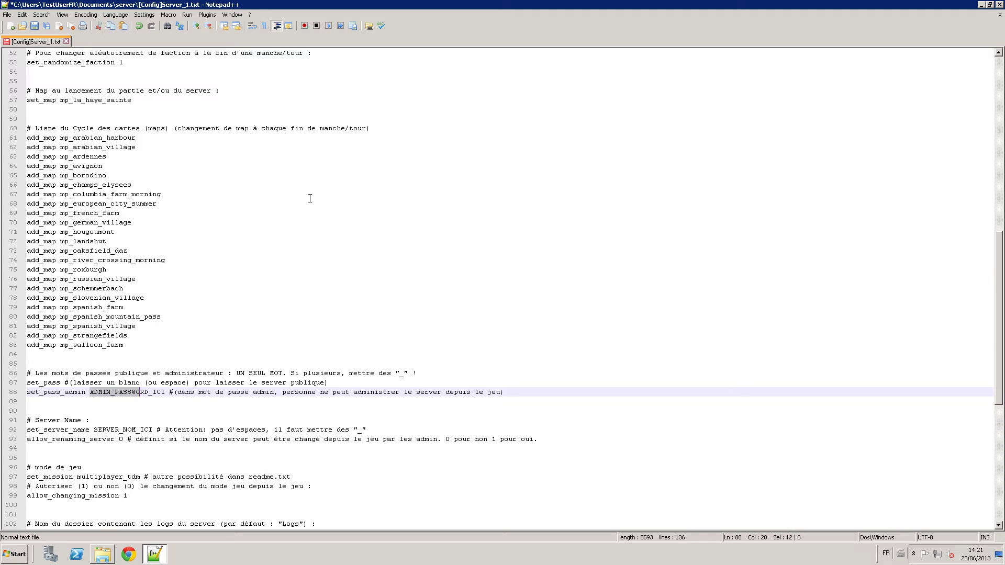
pyautogui.hotkey('shift', 'Right')
pyautogui.hotkey('shift', 'Right')
pyautogui.hotkey('shift', 'Right')
pyautogui.hotkey('shift', 'Right')
pyautogui.hotkey('shift', 'Right')
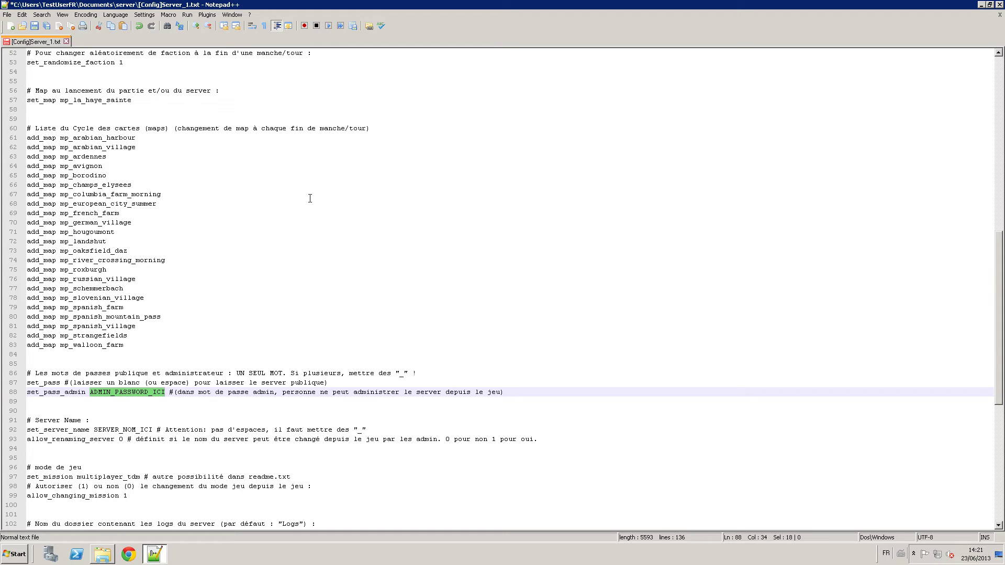
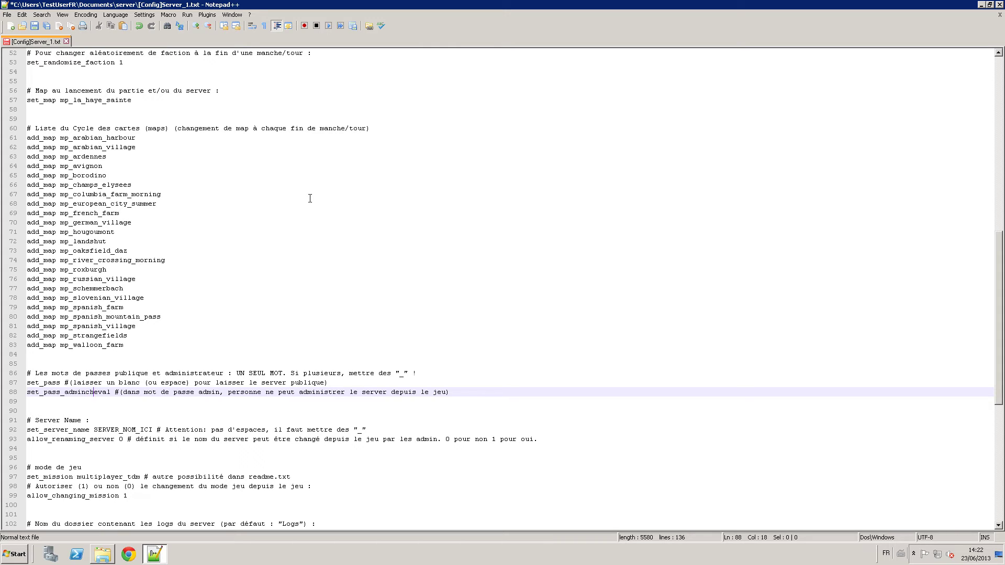
pyautogui.press('Left')
pyautogui.hotkey('shift', 'Left')
pyautogui.hotkey('shift', 'Left')
pyautogui.hotkey('shift', 'Left')
pyautogui.hotkey('shift', 'Left')
pyautogui.hotkey('shift', 'Left')
pyautogui.hotkey('shift', 'Left')
pyautogui.hotkey('shift', 'Left')
pyautogui.hotkey('shift', 'Left')
pyautogui.hotkey('shift', 'Left')
pyautogui.hotkey('shift', 'Left')
pyautogui.hotkey('shift', 'Left')
pyautogui.hotkey('shift', 'Left')
pyautogui.hotkey('shift', 'Left')
pyautogui.hotkey('shift', 'Left')
pyautogui.hotkey('shift', 'Left')
pyautogui.hotkey('shift', 'Left')
pyautogui.hotkey('shift', 'Left')
pyautogui.hotkey('shift', 'Left')
pyautogui.hotkey('shift', 'Left')
pyautogui.hotkey('shift', 'Left')
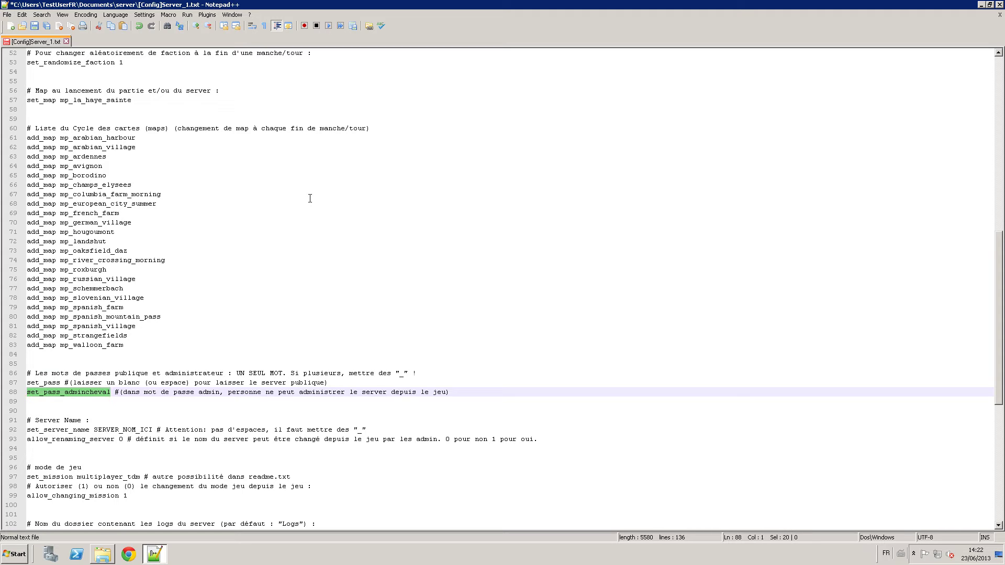
pyautogui.press('Right')
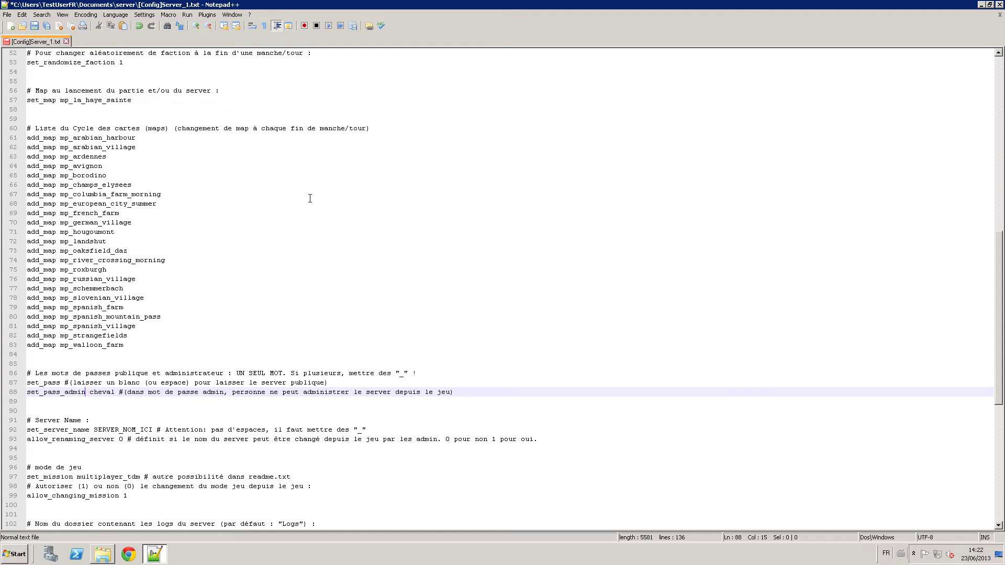
# Correct 'dans' to 'sans' in the admin password comment.
pyautogui.press('Down')
pyautogui.press('Down')
pyautogui.press('Down')
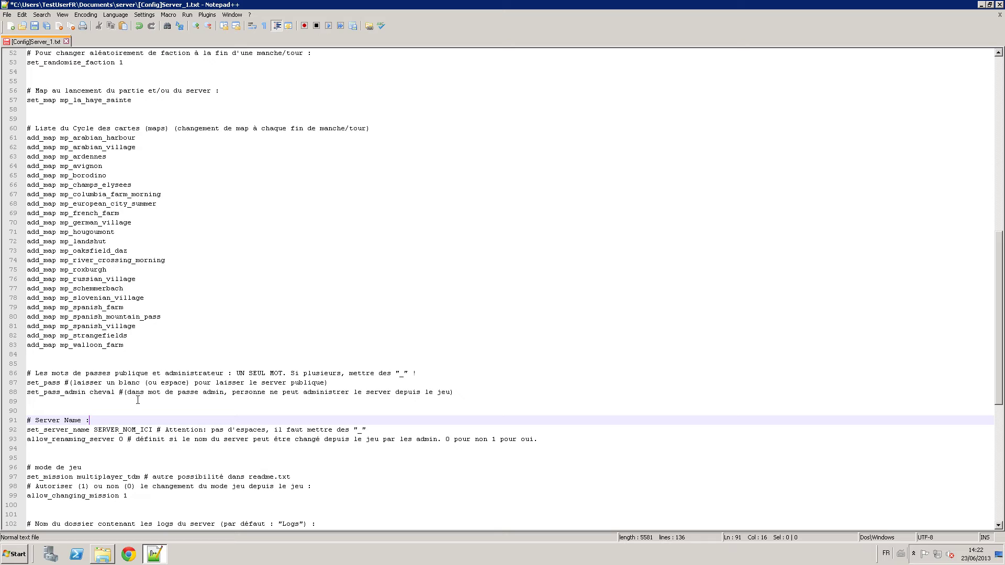
pyautogui.press('Up')
pyautogui.press('Up')
pyautogui.press('Up')
pyautogui.press('Delete')
pyautogui.write('s')
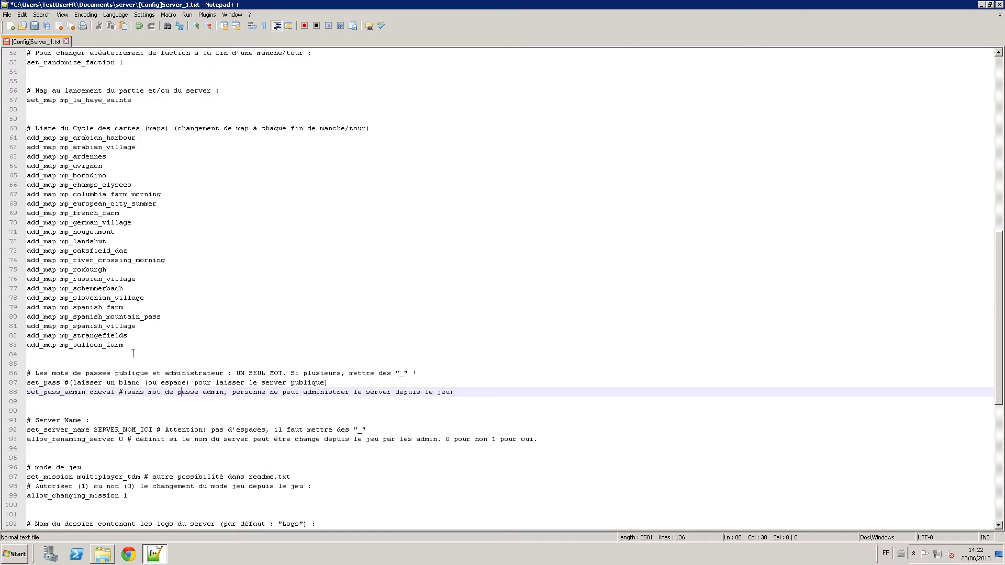
pyautogui.press('Down')
pyautogui.press('Down')
pyautogui.press('Up')
pyautogui.press('Up')
pyautogui.press('Down')
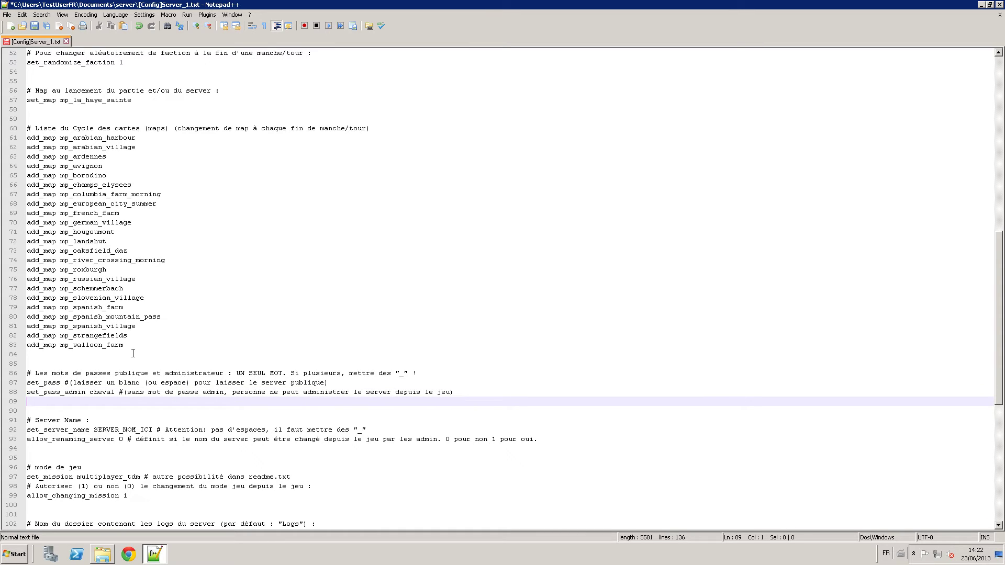
# Review the SERVER_NOM_ICI placeholder and its no-spaces warning, leaving the name unchanged.
pyautogui.press('Down')
pyautogui.press('Down')
pyautogui.press('Down')
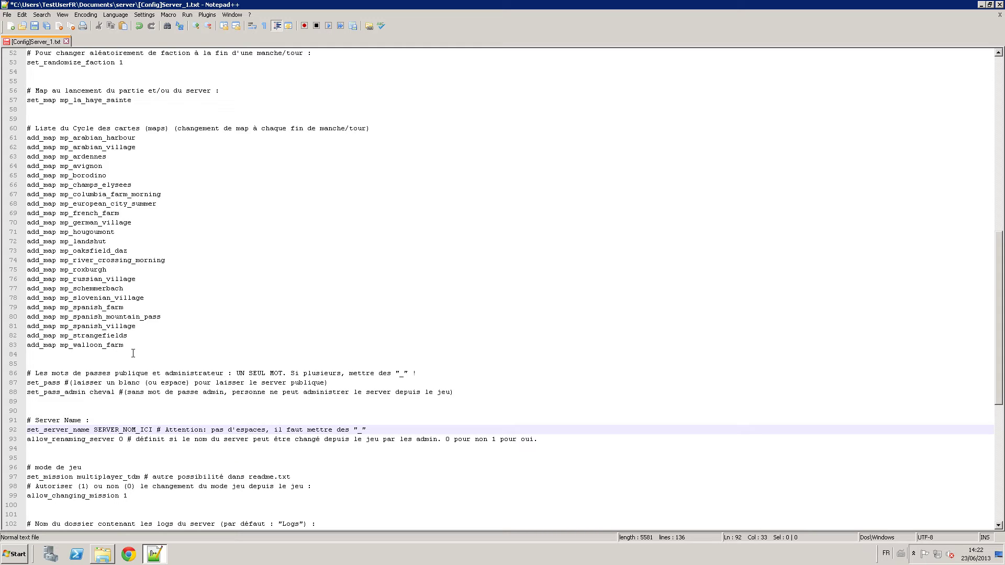
pyautogui.hotkey('shift', 'Left')
pyautogui.hotkey('shift', 'Left')
pyautogui.hotkey('shift', 'Left')
pyautogui.hotkey('shift', 'Left')
pyautogui.hotkey('shift', 'Left')
pyautogui.hotkey('shift', 'Left')
pyautogui.hotkey('shift', 'Left')
pyautogui.hotkey('shift', 'Left')
pyautogui.hotkey('shift', 'Left')
pyautogui.hotkey('shift', 'Left')
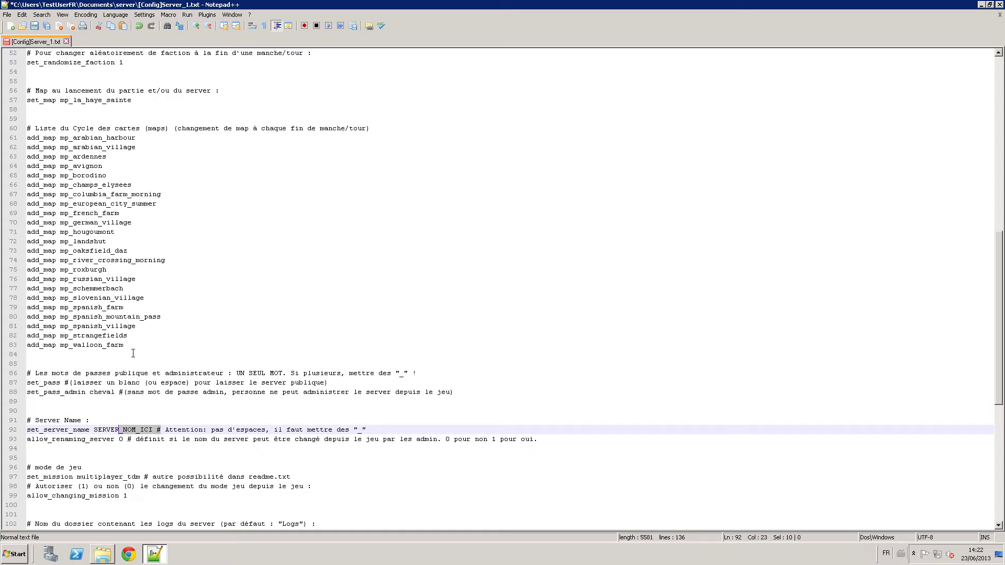
pyautogui.hotkey('shift', 'Left')
pyautogui.hotkey('shift', 'Left')
pyautogui.hotkey('shift', 'Left')
pyautogui.hotkey('shift', 'Left')
pyautogui.hotkey('shift', 'Left')
pyautogui.hotkey('shift', 'Left')
pyautogui.press('Right')
pyautogui.press('Right')
pyautogui.press('Right')
pyautogui.press('Right')
pyautogui.press('Right')
pyautogui.press('Right')
pyautogui.press('Right')
pyautogui.press('Right')
pyautogui.press('Right')
pyautogui.press('Right')
pyautogui.press('Right')
pyautogui.press('Right')
pyautogui.press('Right')
pyautogui.press('Right')
pyautogui.press('Right')
pyautogui.press('Right')
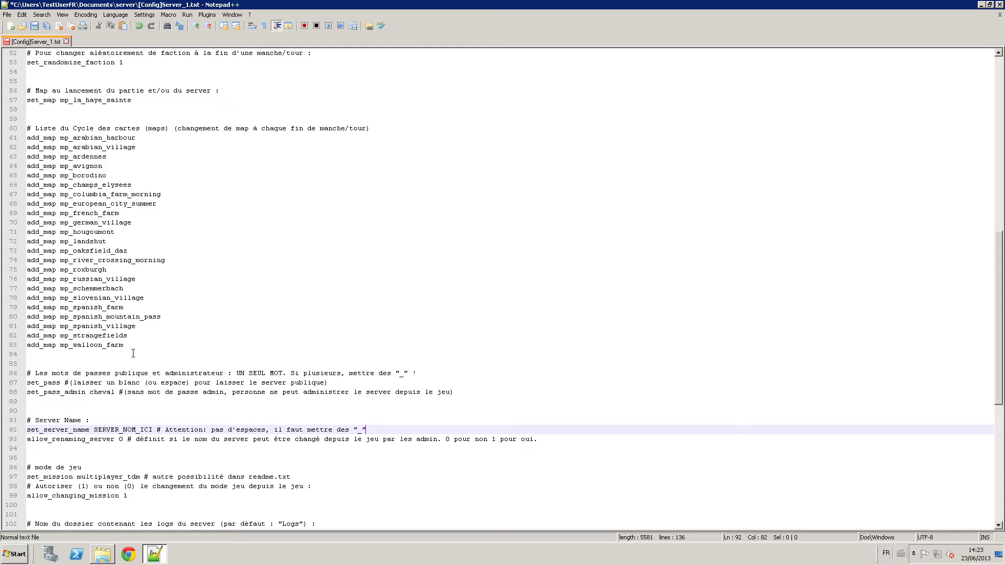
pyautogui.press('Left')
pyautogui.press('Left')
pyautogui.press('Left')
pyautogui.press('Left')
pyautogui.press('Left')
pyautogui.press('Left')
pyautogui.press('Left')
pyautogui.press('Left')
pyautogui.press('Left')
pyautogui.press('Left')
pyautogui.press('Left')
pyautogui.press('Left')
pyautogui.press('Left')
pyautogui.press('Left')
pyautogui.press('Left')
pyautogui.press('Left')
pyautogui.press('Left')
pyautogui.press('Left')
pyautogui.press('Left')
pyautogui.press('Left')
pyautogui.press('Left')
pyautogui.press('Left')
pyautogui.press('Left')
pyautogui.press('Left')
pyautogui.press('Left')
pyautogui.press('Left')
pyautogui.press('Left')
pyautogui.press('Left')
pyautogui.press('Left')
pyautogui.press('Left')
pyautogui.press('Left')
# Set allow_renaming_server to 1 on line 93.
pyautogui.press('Down')
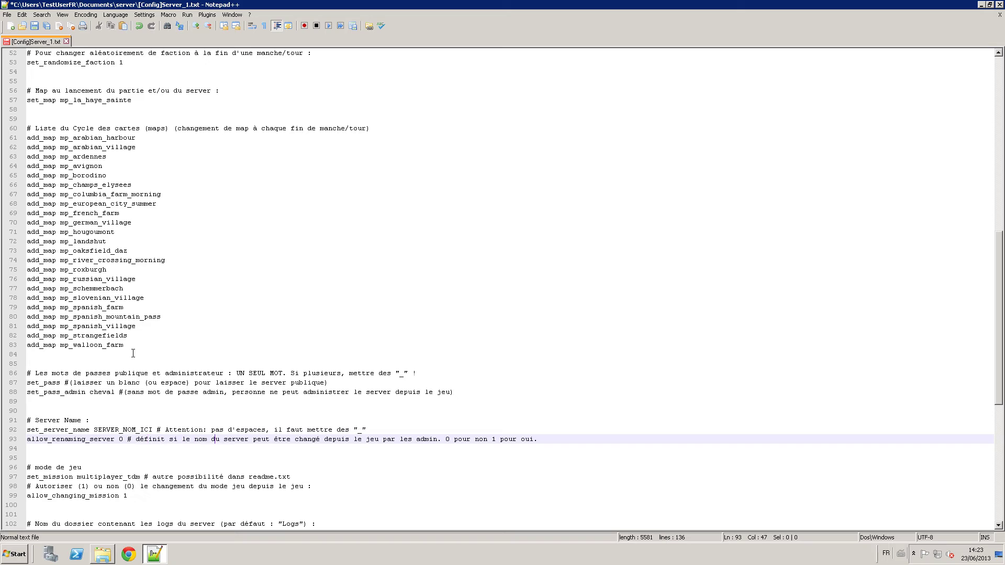
pyautogui.hotkey('ctrl', 'Right')
pyautogui.hotkey('ctrl', 'Right')
pyautogui.hotkey('ctrl', 'Right')
pyautogui.hotkey('ctrl', 'Left')
pyautogui.hotkey('ctrl', 'Left')
pyautogui.hotkey('ctrl', 'Left')
pyautogui.write('1')
pyautogui.press('Down')
pyautogui.press('Up')
pyautogui.press('Down')
pyautogui.press('Down')
pyautogui.press('Down')
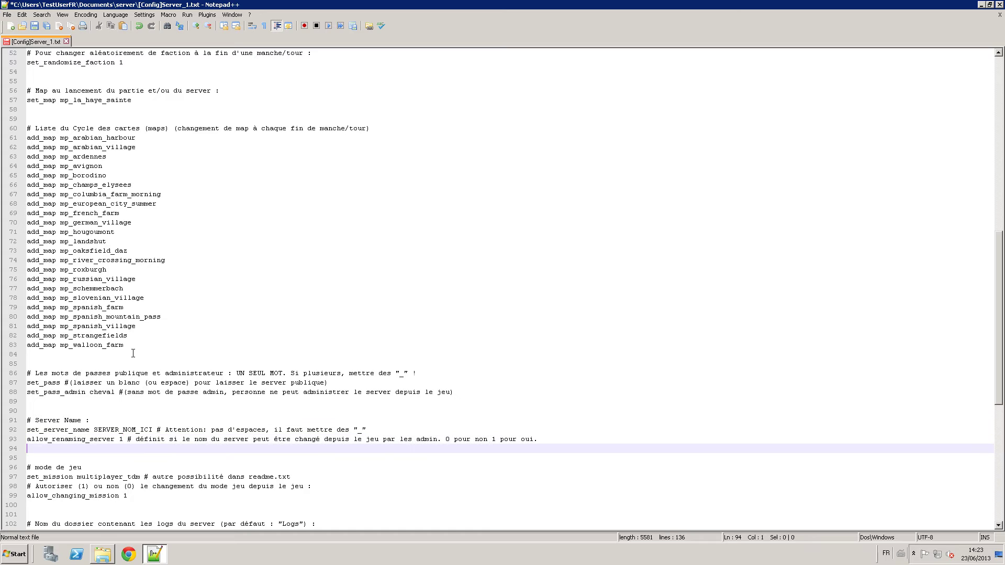
pyautogui.press('Down')
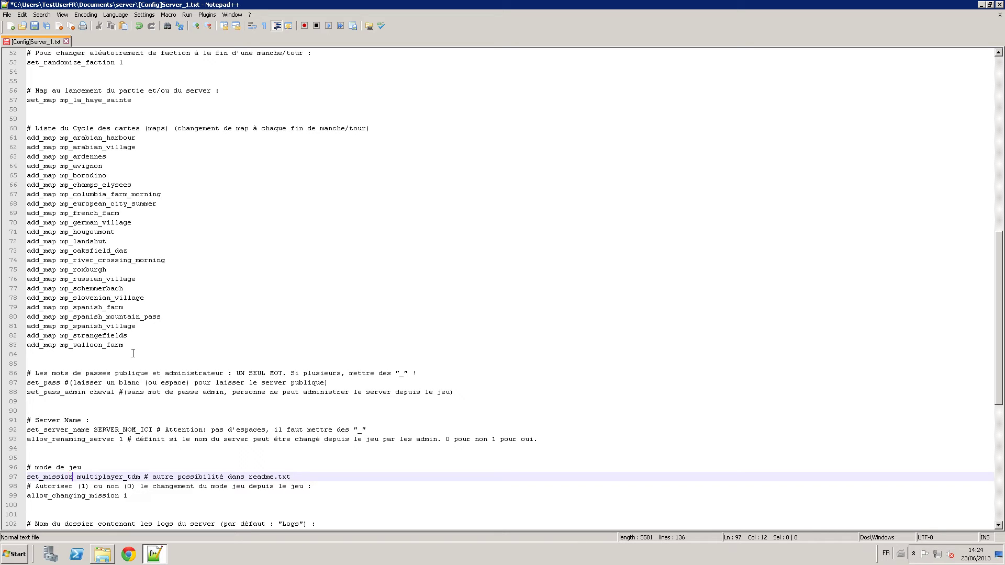
# Edit the set_mission value from multiplayer_tdm to multiplayer_dm.
pyautogui.press('Up')
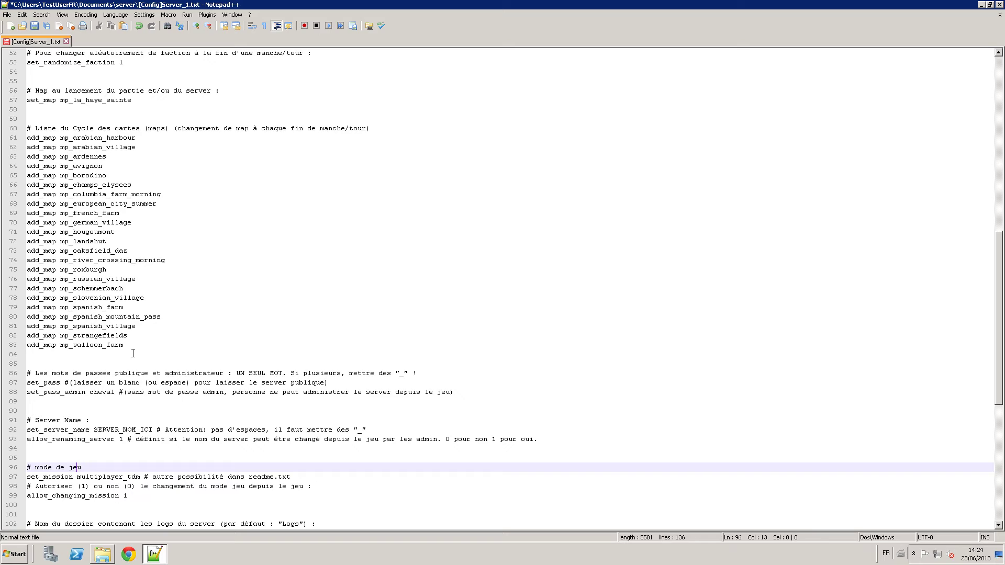
pyautogui.press('Down')
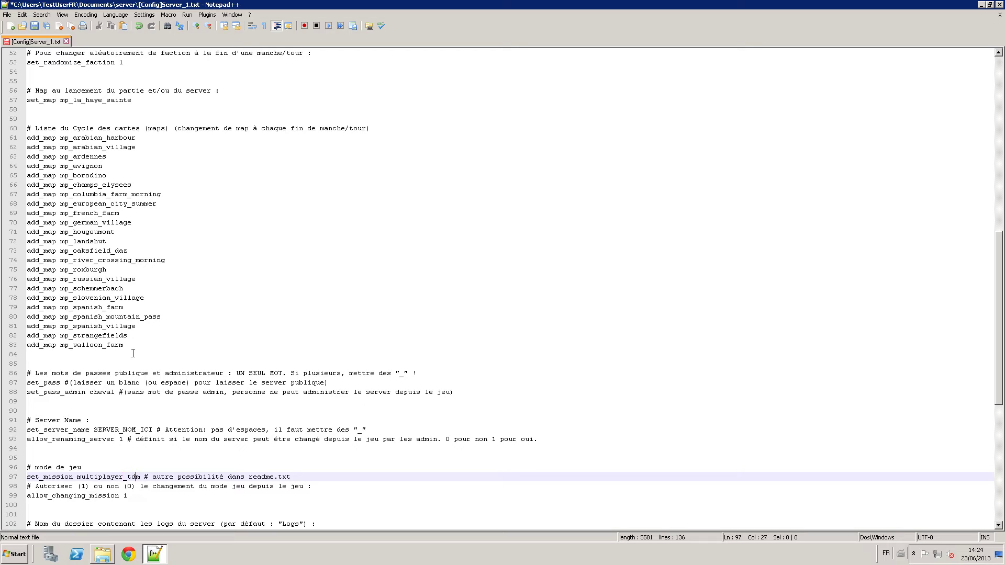
pyautogui.press('Left')
pyautogui.press('Left')
pyautogui.press('Left')
pyautogui.press('Left')
pyautogui.press('Left')
pyautogui.press('Left')
pyautogui.press('Left')
pyautogui.press('Left')
pyautogui.hotkey('shift', 'Right')
pyautogui.hotkey('shift', 'Right')
pyautogui.hotkey('shift', 'Right')
pyautogui.hotkey('shift', 'Right')
pyautogui.hotkey('shift', 'Right')
pyautogui.hotkey('shift', 'Right')
pyautogui.hotkey('shift', 'Right')
pyautogui.hotkey('shift', 'Right')
pyautogui.hotkey('shift', 'Right')
pyautogui.hotkey('shift', 'Right')
pyautogui.hotkey('shift', 'Right')
pyautogui.hotkey('shift', 'Right')
pyautogui.hotkey('shift', 'Right')
pyautogui.hotkey('shift', 'Right')
pyautogui.hotkey('shift', 'Right')
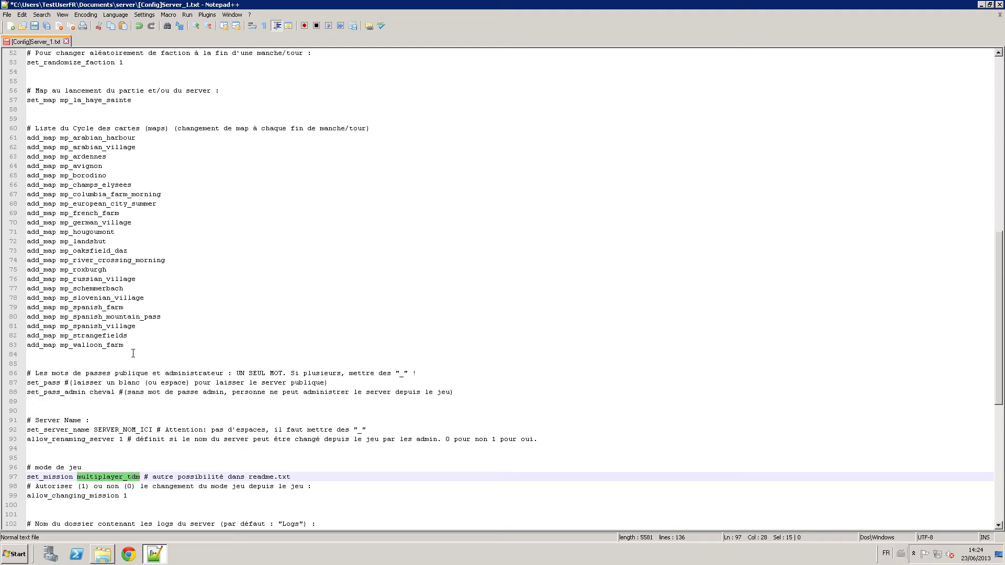
pyautogui.press('Right')
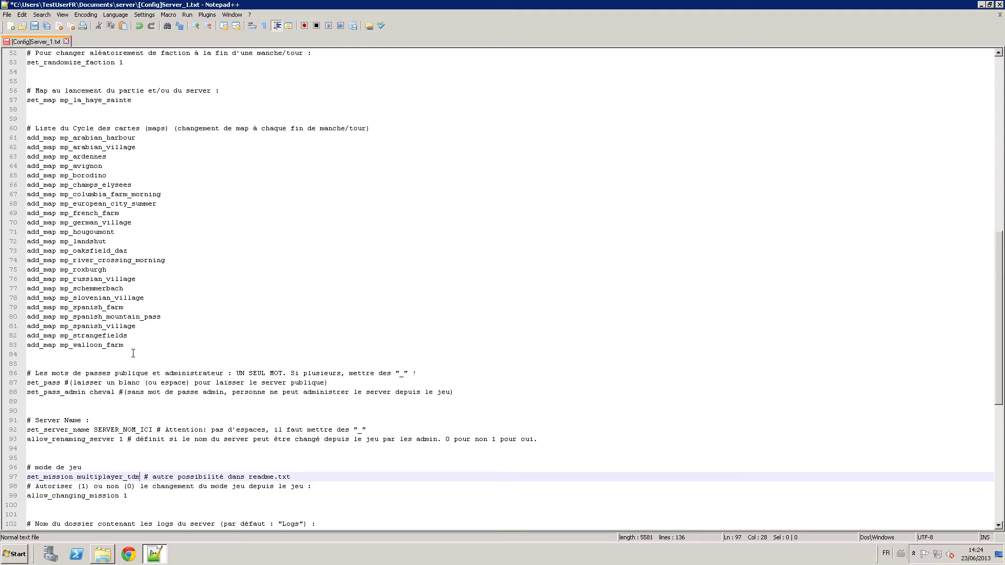
pyautogui.press('BackSpace')
pyautogui.press('BackSpace')
pyautogui.press('BackSpace')
pyautogui.write('bt')
pyautogui.press('BackSpace')
pyautogui.press('BackSpace')
pyautogui.write('hq')
pyautogui.press('BackSpace')
pyautogui.press('BackSpace')
pyautogui.write('b')
pyautogui.press('BackSpace')
pyautogui.write('tdm')
pyautogui.press('BackSpace')
pyautogui.press('BackSpace')
pyautogui.press('BackSpace')
pyautogui.write('dm')
# Review the allow_changing_mission options (1 allow, 0 disallow), keeping it at 1.
pyautogui.press('Down')
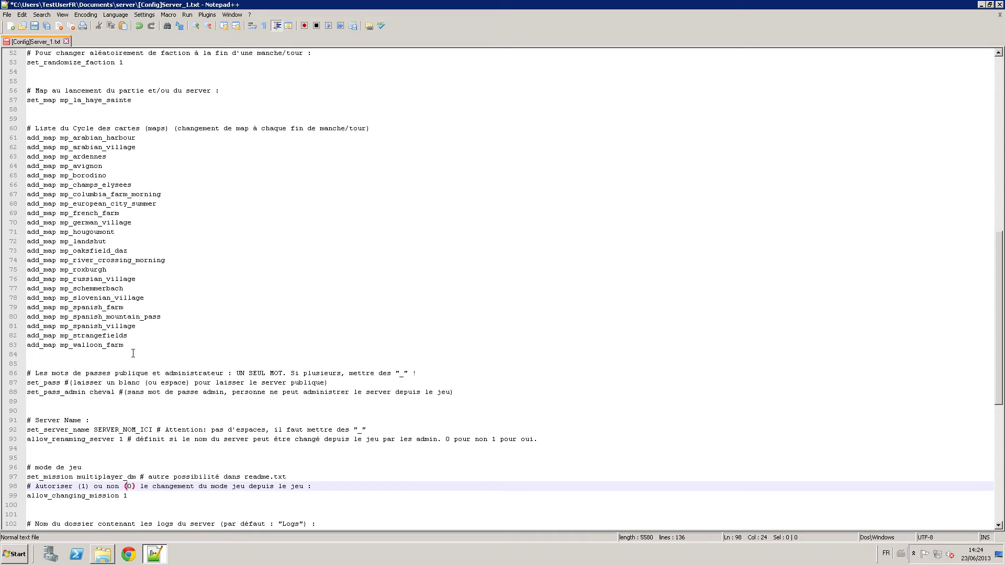
pyautogui.press('Left')
pyautogui.press('Left')
pyautogui.press('Left')
pyautogui.press('Left')
pyautogui.press('Left')
pyautogui.press('Left')
pyautogui.press('Left')
pyautogui.press('Left')
pyautogui.press('Left')
pyautogui.press('Left')
pyautogui.press('Left')
pyautogui.press('Right')
pyautogui.press('Right')
pyautogui.press('Right')
pyautogui.press('Right')
pyautogui.press('Right')
pyautogui.press('Right')
pyautogui.press('Right')
pyautogui.press('Right')
pyautogui.press('Right')
pyautogui.press('Right')
pyautogui.press('Down')
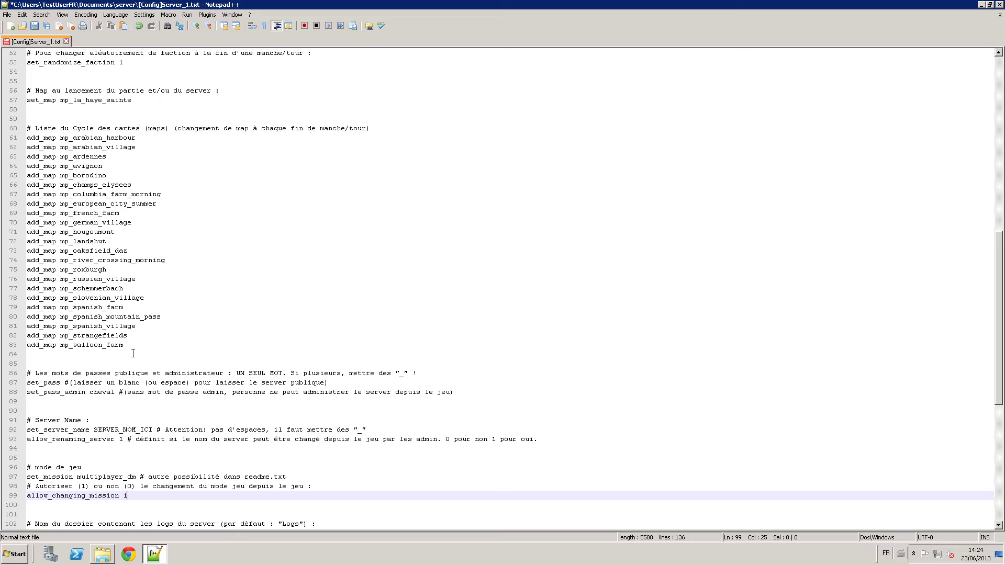
pyautogui.press('Up')
pyautogui.press('Up')
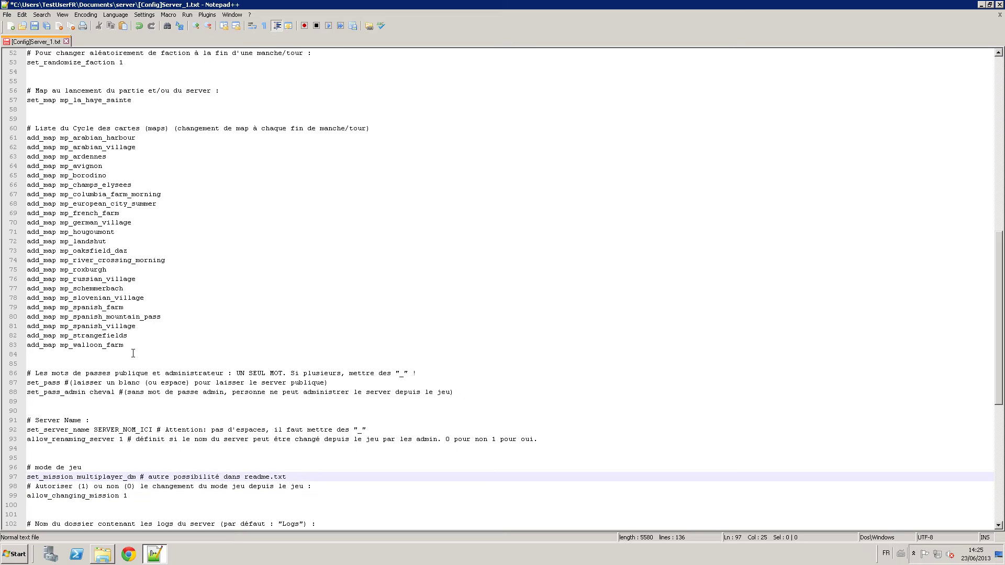
pyautogui.press('Down')
pyautogui.press('Down')
pyautogui.press('Down')
pyautogui.press('Down')
pyautogui.press('Down')
pyautogui.press('Down')
pyautogui.press('Down')
pyautogui.press('Down')
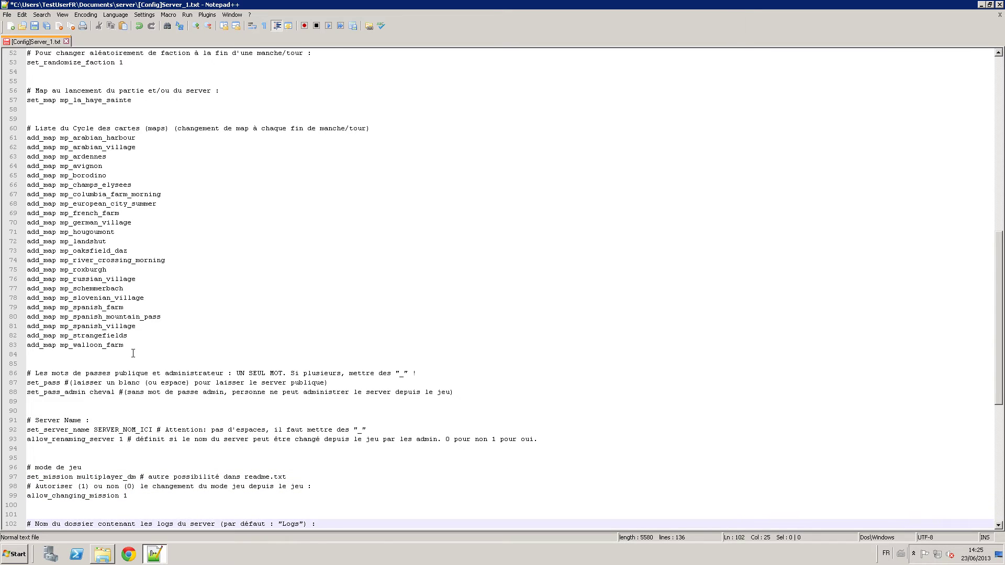
pyautogui.press('Up')
pyautogui.press('Up')
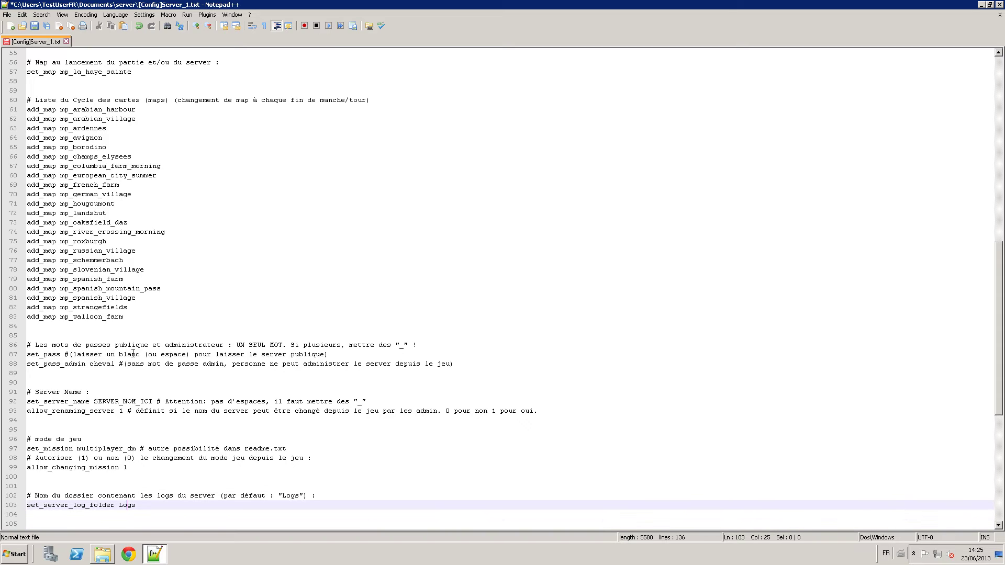
pyautogui.press('Down')
pyautogui.press('Down')
pyautogui.press('Down')
pyautogui.press('Up')
pyautogui.press('Up')
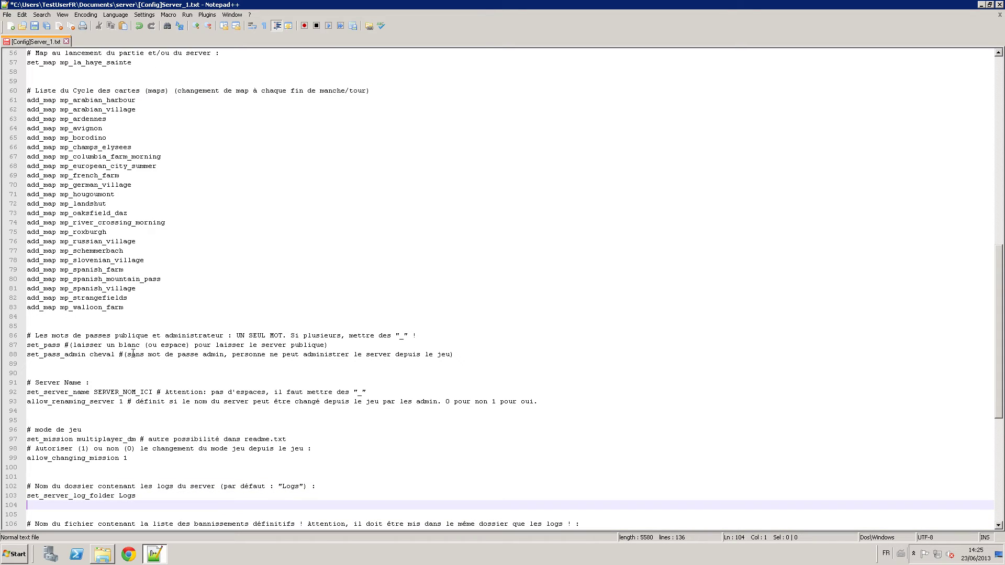
pyautogui.press('Up')
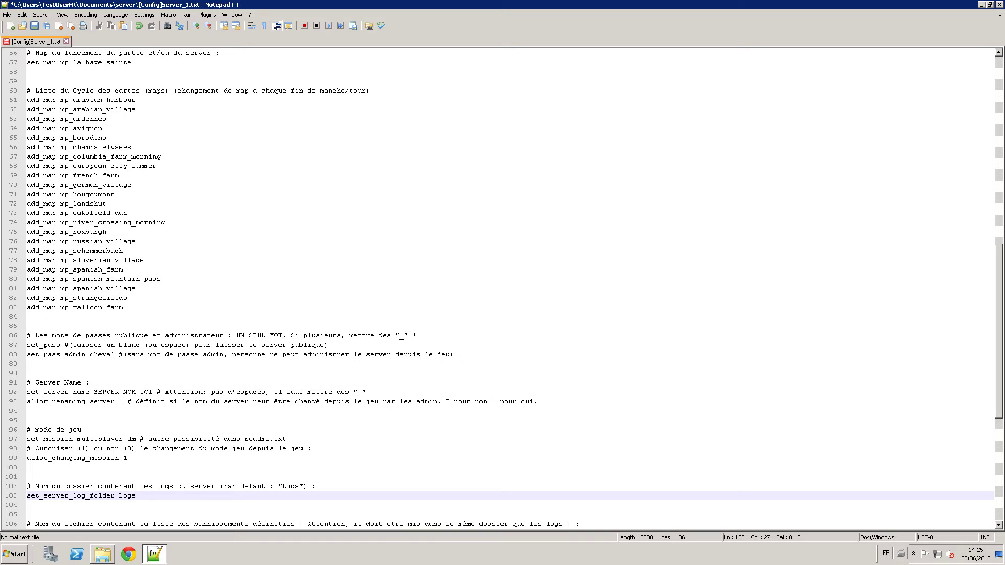
pyautogui.hotkey('ctrl', 'shift', 'Left')
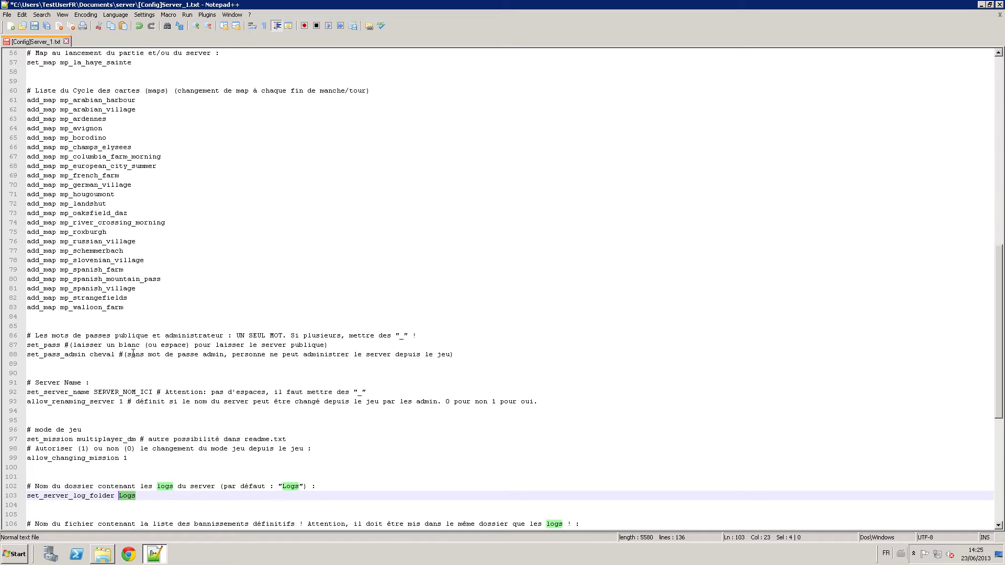
pyautogui.press('Right')
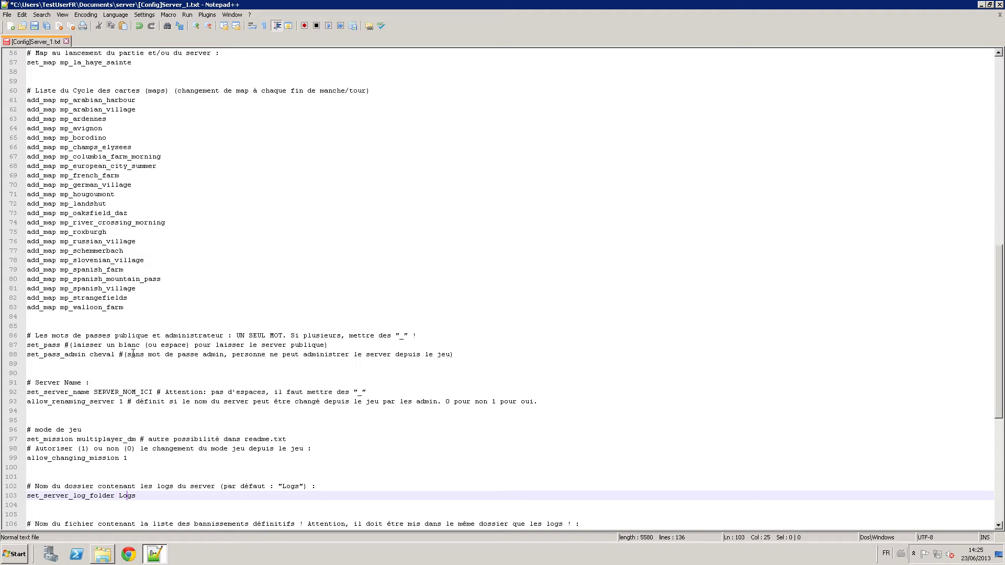
pyautogui.press('Down')
pyautogui.press('Down')
pyautogui.press('Down')
pyautogui.press('Down')
pyautogui.press('Down')
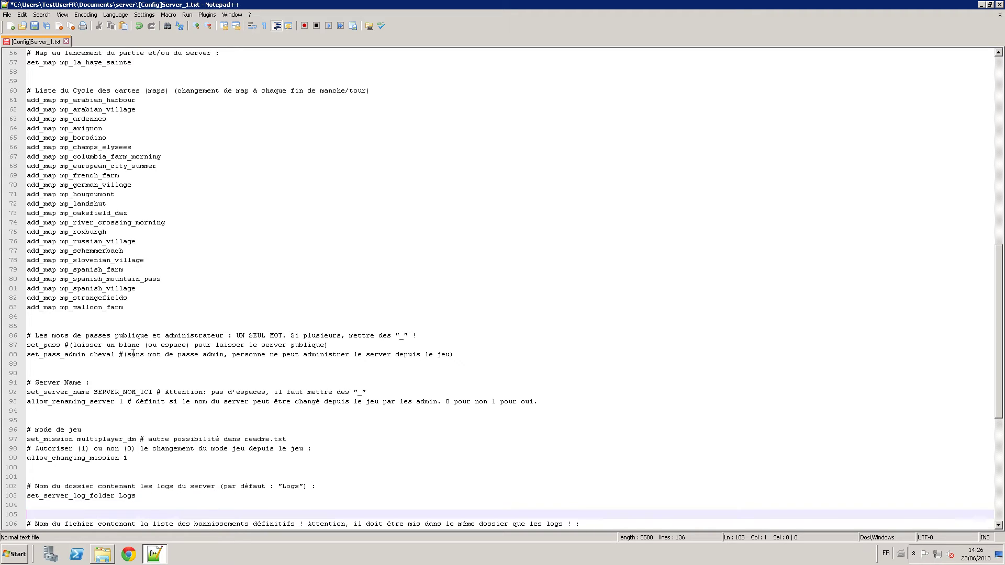
pyautogui.press('Up')
pyautogui.press('Up')
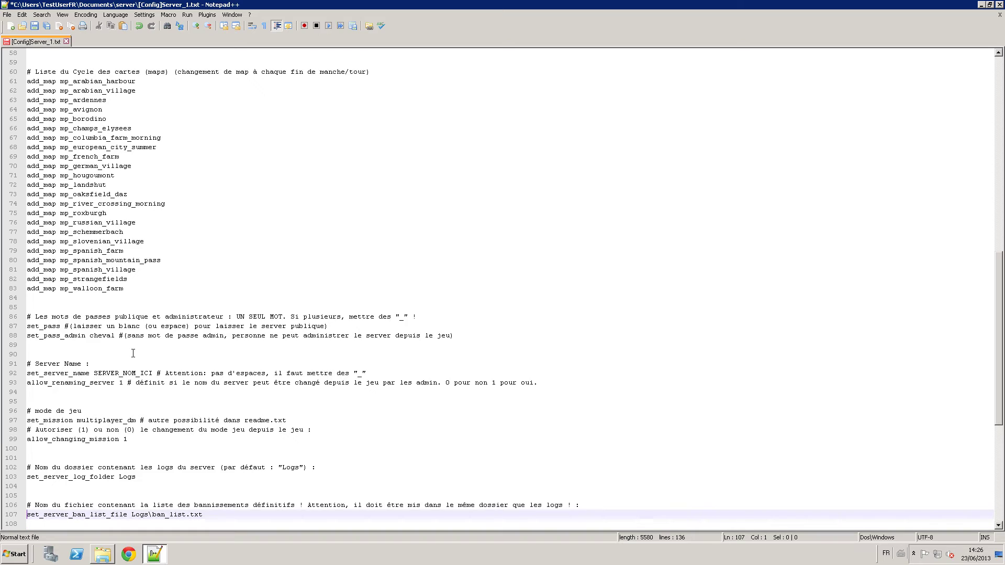
pyautogui.press('Right')
pyautogui.press('Right')
pyautogui.press('Right')
pyautogui.press('Right')
pyautogui.press('Right')
pyautogui.press('Right')
pyautogui.press('Right')
pyautogui.press('Right')
pyautogui.press('Right')
pyautogui.press('Right')
pyautogui.press('Right')
pyautogui.press('Right')
pyautogui.press('Right')
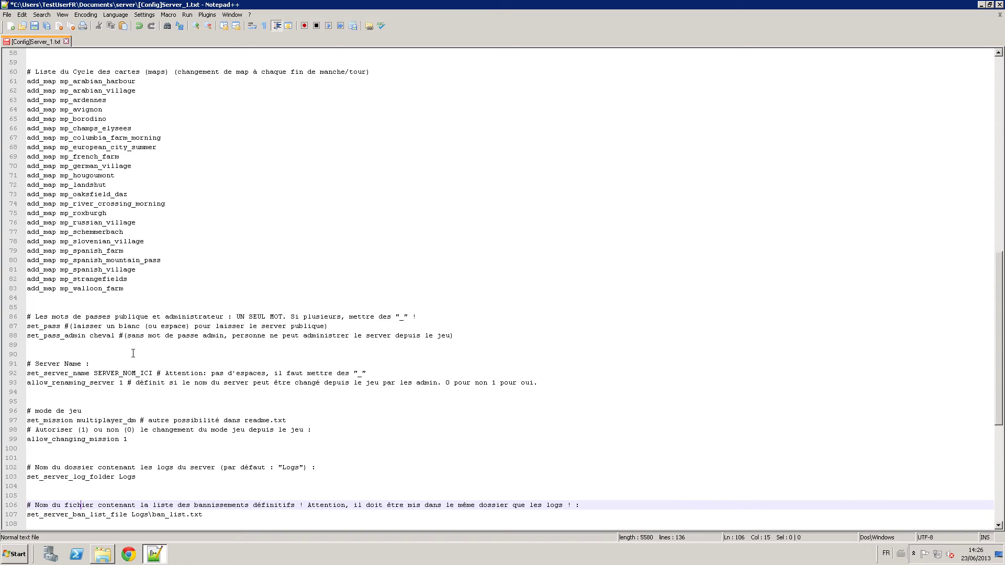
pyautogui.press('Right')
pyautogui.press('Right')
pyautogui.press('Right')
pyautogui.press('Right')
pyautogui.press('Right')
pyautogui.press('Right')
pyautogui.press('Right')
pyautogui.press('Right')
pyautogui.press('Right')
pyautogui.press('Right')
pyautogui.press('Right')
pyautogui.press('Right')
pyautogui.press('Right')
pyautogui.press('Right')
pyautogui.press('Right')
pyautogui.press('Right')
pyautogui.press('Right')
pyautogui.press('Right')
pyautogui.press('Right')
pyautogui.press('Right')
pyautogui.press('Right')
pyautogui.press('Right')
pyautogui.press('Right')
pyautogui.press('Right')
pyautogui.press('Right')
pyautogui.press('Right')
pyautogui.press('Right')
pyautogui.press('Right')
pyautogui.press('Right')
pyautogui.press('Right')
pyautogui.press('Right')
pyautogui.press('Right')
pyautogui.press('Right')
pyautogui.press('Right')
pyautogui.press('Right')
pyautogui.press('Right')
pyautogui.press('Right')
pyautogui.press('Right')
pyautogui.press('Right')
pyautogui.press('Right')
pyautogui.press('Right')
pyautogui.press('Right')
pyautogui.press('Right')
pyautogui.press('Right')
pyautogui.press('Right')
pyautogui.press('Down')
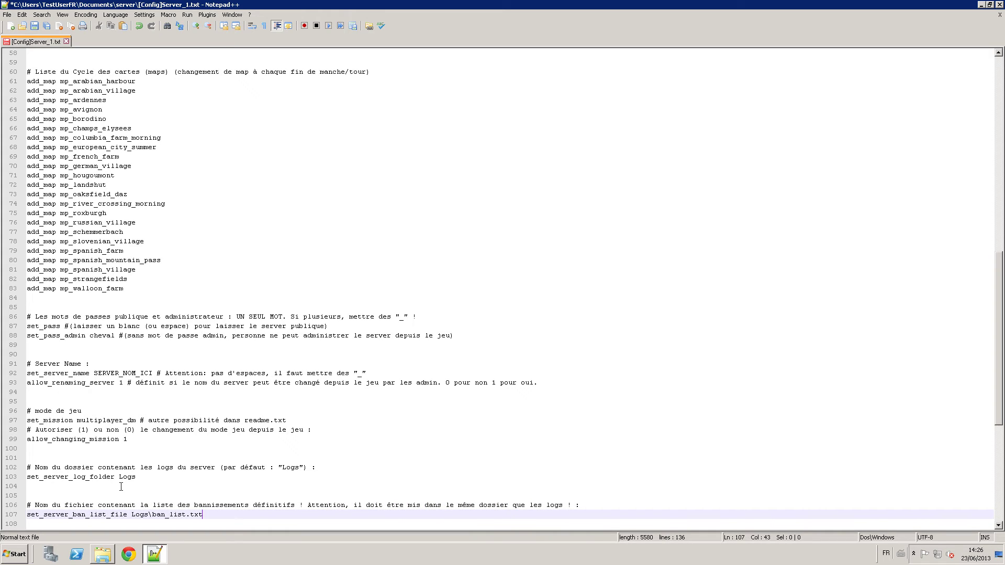
pyautogui.doubleClick(122, 478)
pyautogui.click(141, 515)
pyautogui.moveTo(171, 515); pyautogui.dragTo(155, 515)
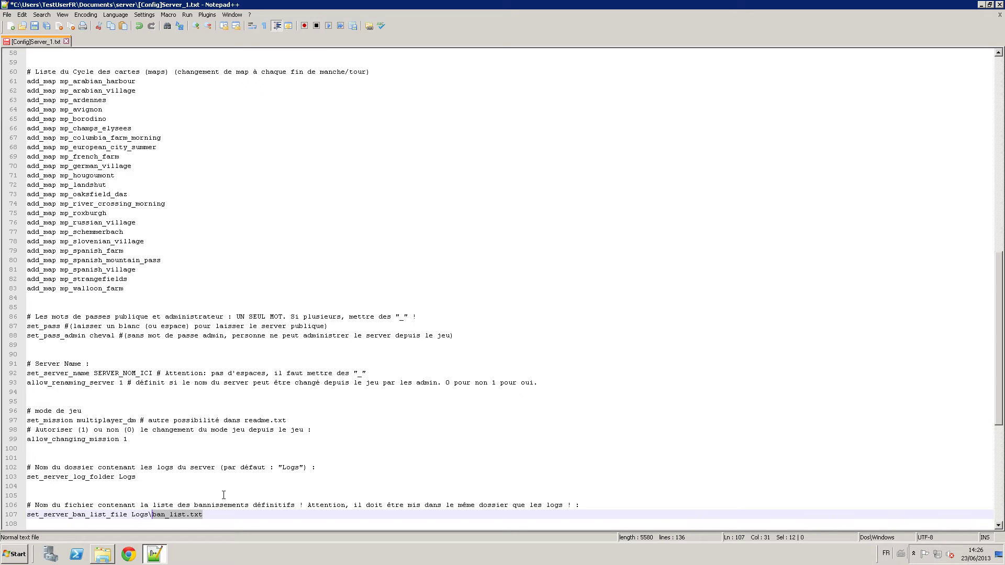
pyautogui.click(207, 514)
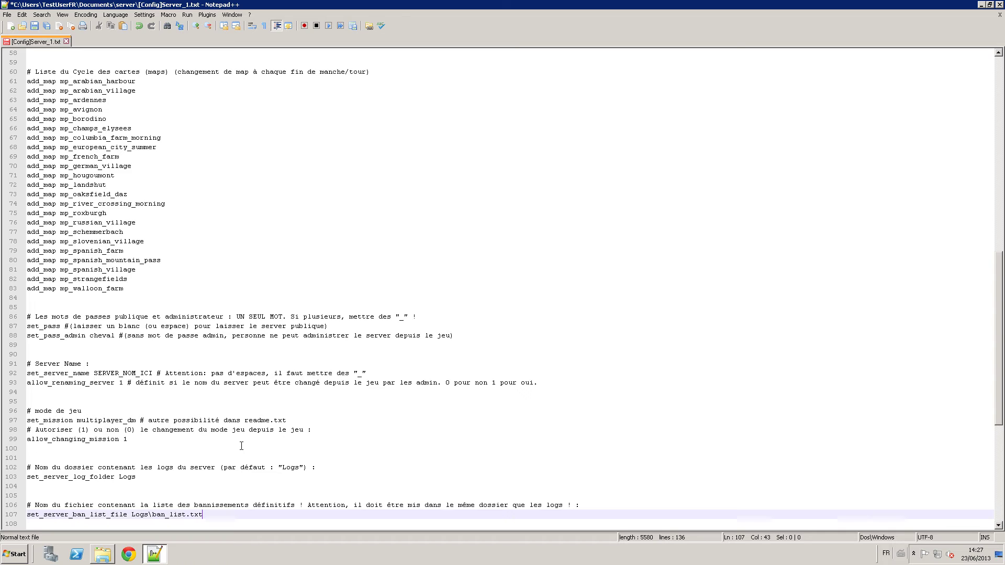
# Review the ban list, welcome message and parry settings above the friendly-fire block.
pyautogui.press('Down')
pyautogui.press('Down')
pyautogui.press('Down')
pyautogui.press('Down')
pyautogui.press('Down')
pyautogui.press('Up')
pyautogui.press('Up')
pyautogui.press('Up')
pyautogui.press('Up')
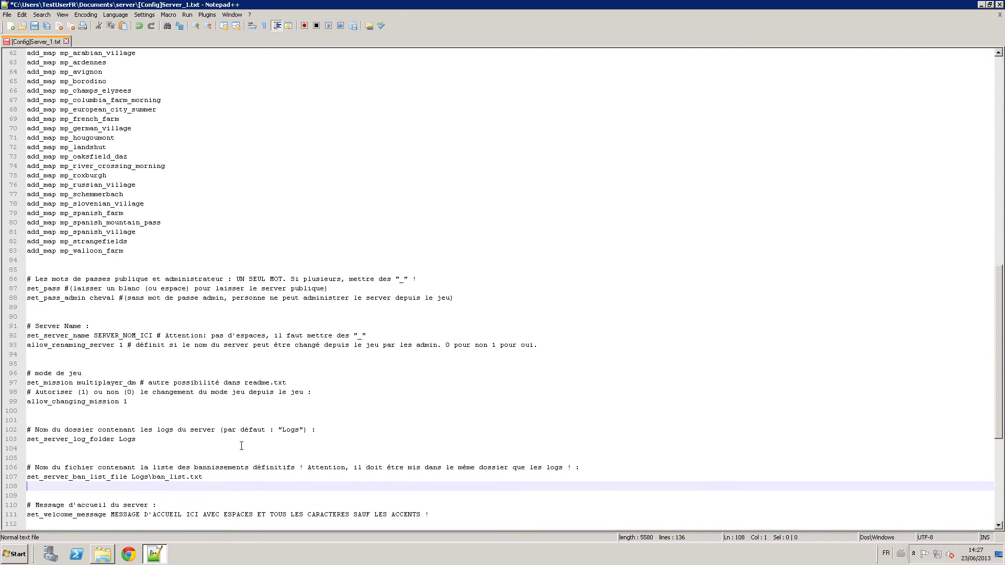
pyautogui.press('Up')
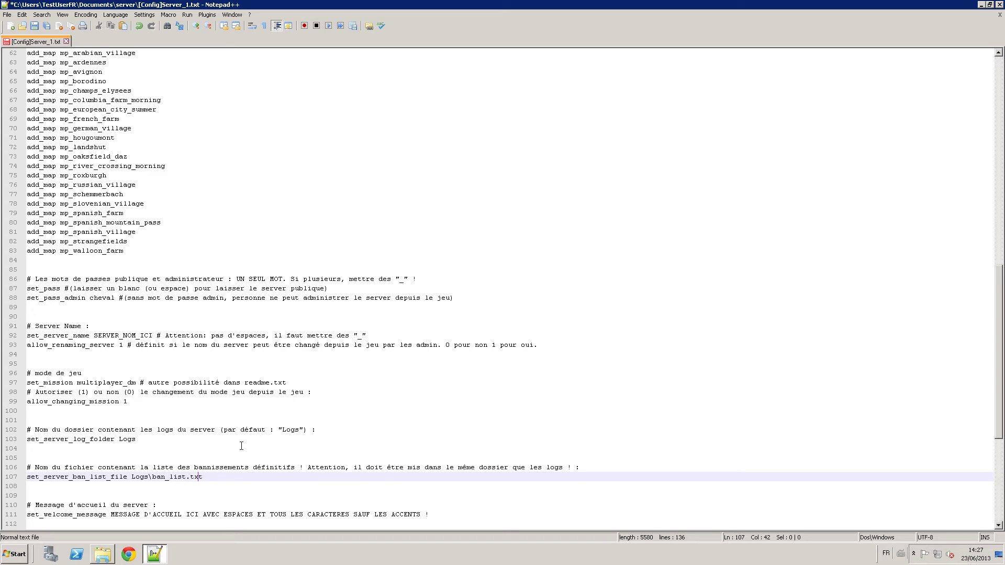
pyautogui.press('Down')
pyautogui.press('Down')
pyautogui.press('Down')
pyautogui.press('Down')
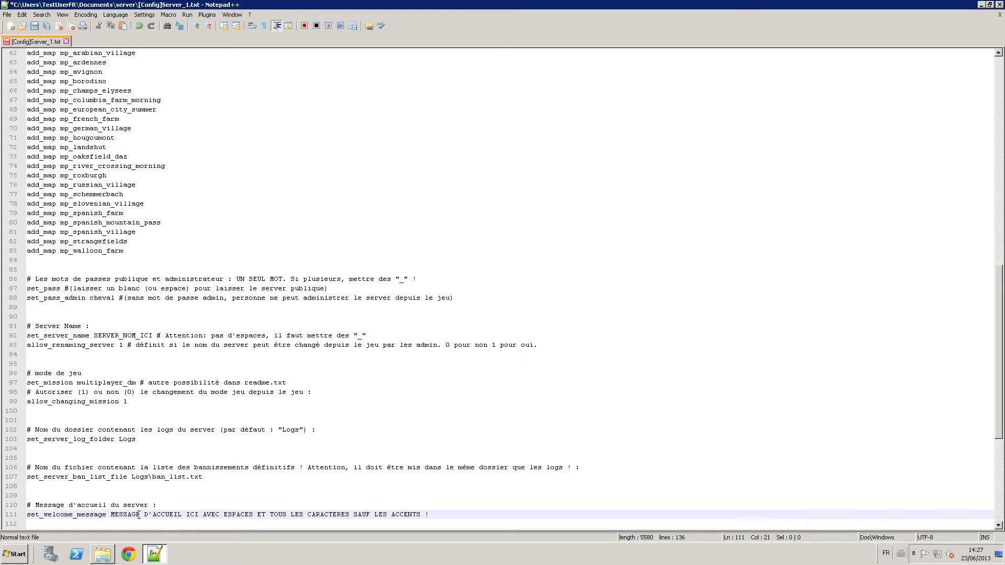
pyautogui.moveTo(111, 515); pyautogui.dragTo(410, 515)
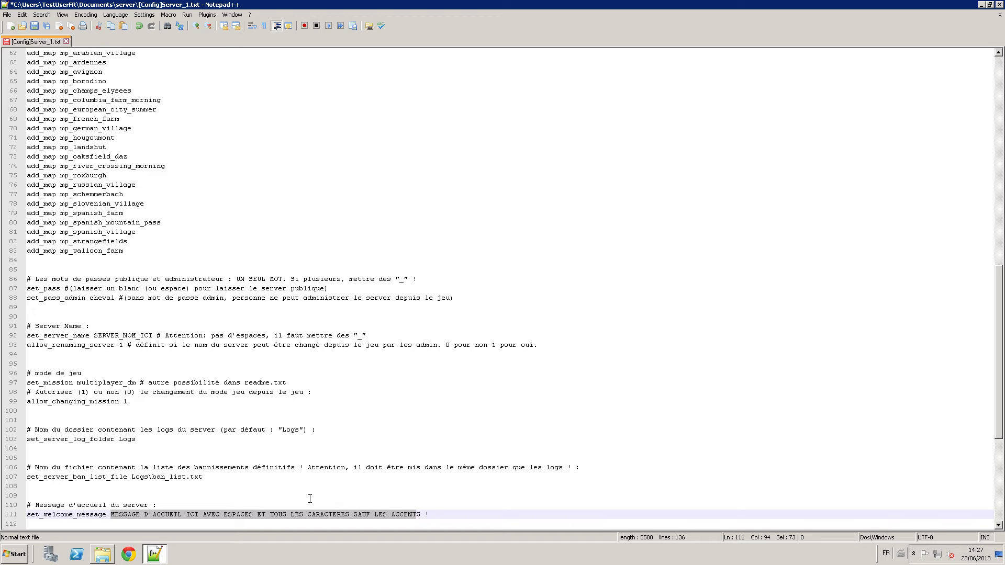
pyautogui.click(318, 521)
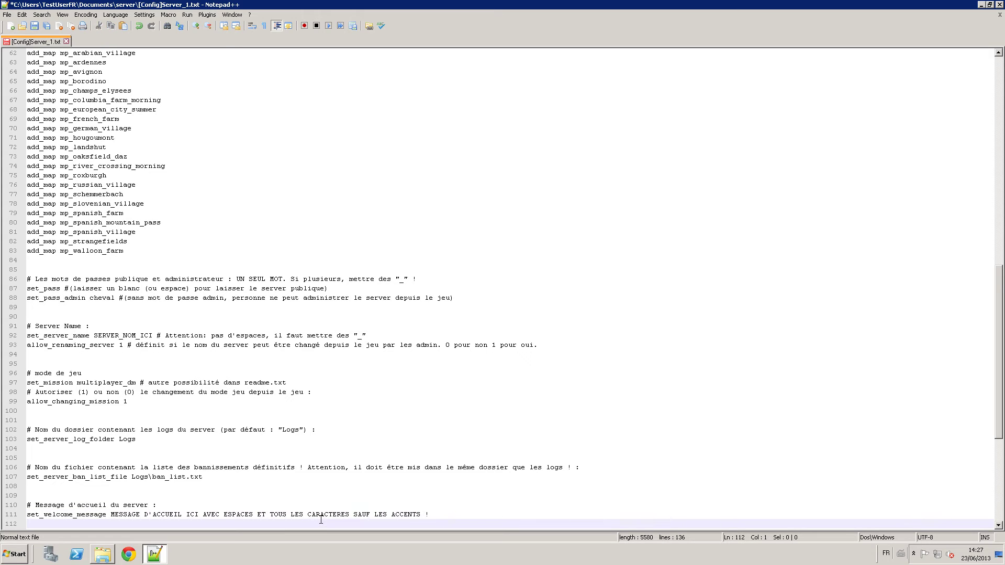
pyautogui.click(311, 516)
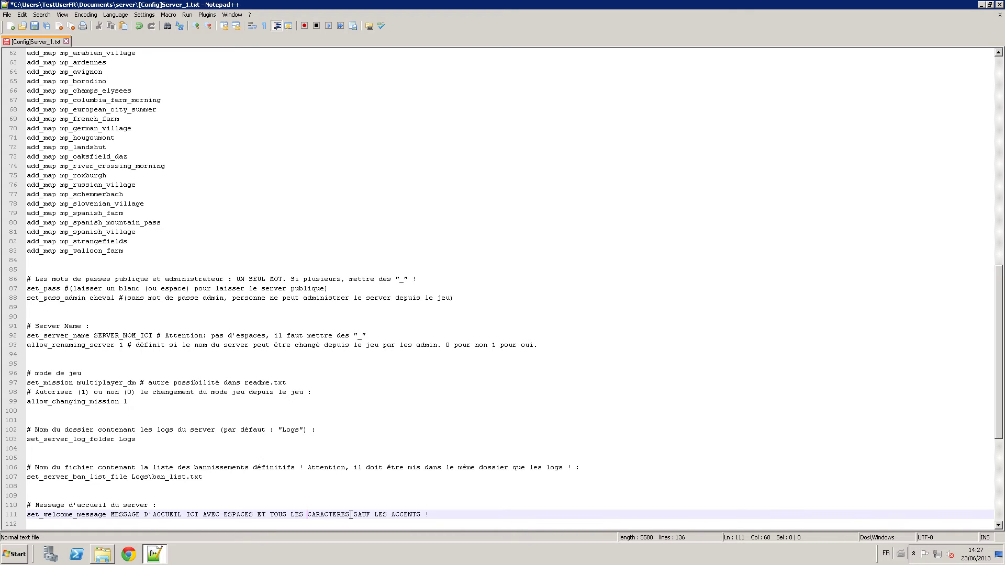
pyautogui.press('Down')
pyautogui.press('Down')
pyautogui.press('Down')
pyautogui.press('Down')
pyautogui.press('Down')
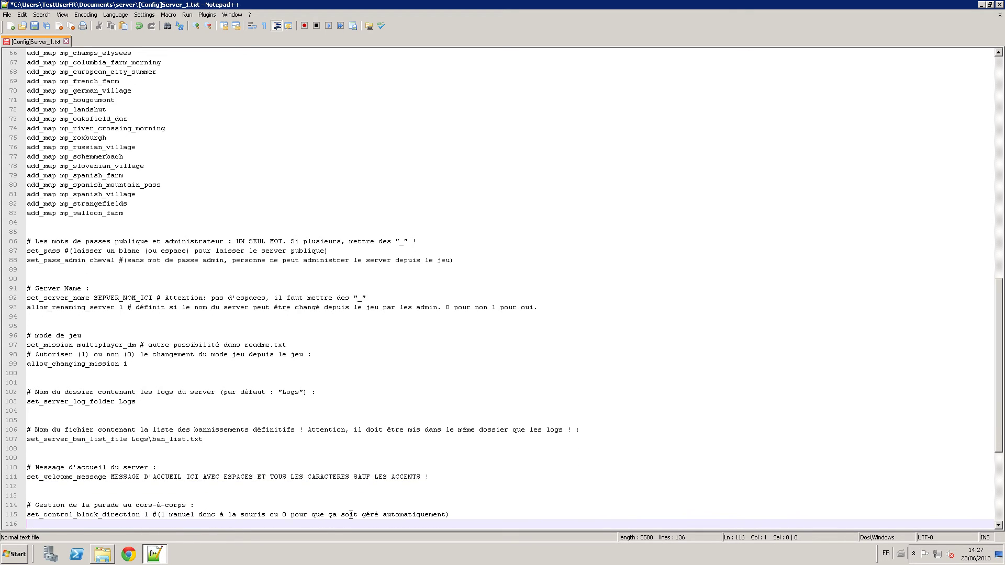
pyautogui.press('Left')
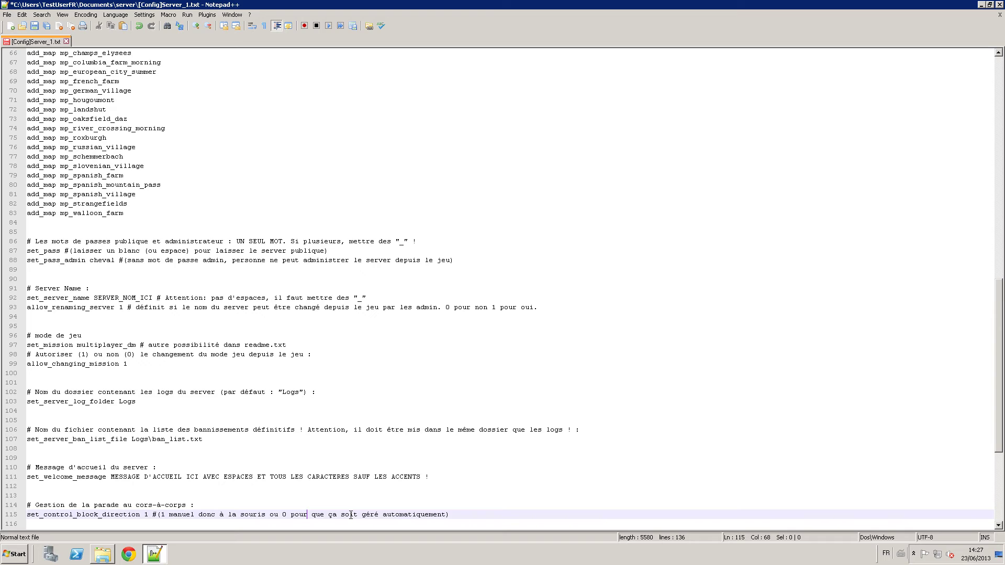
# Pad the comments on lines 120-123 with spaces so they start in one column.
pyautogui.scroll(-1, 350, 515)
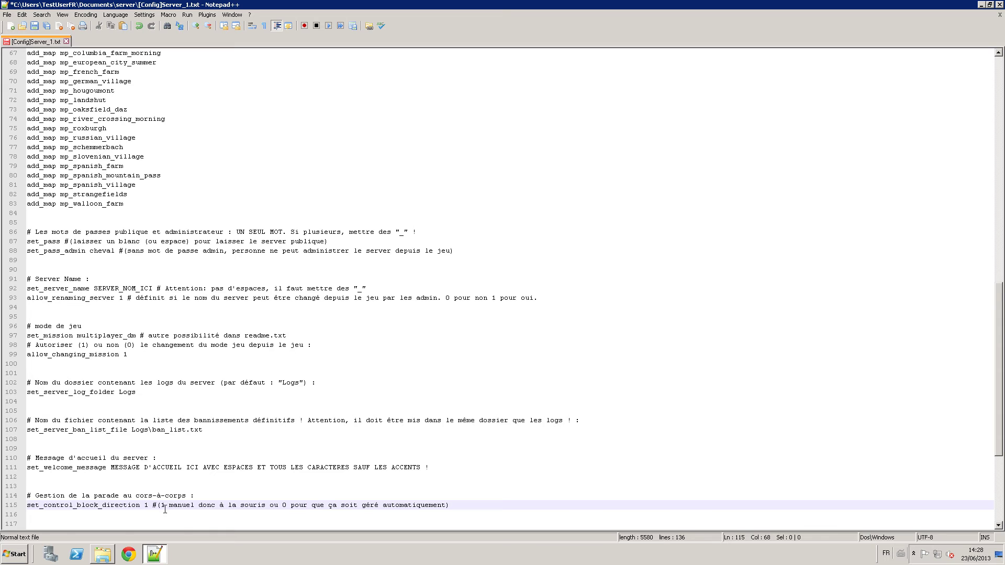
pyautogui.scroll(-2, 172, 500)
pyautogui.scroll(-3, 183, 490)
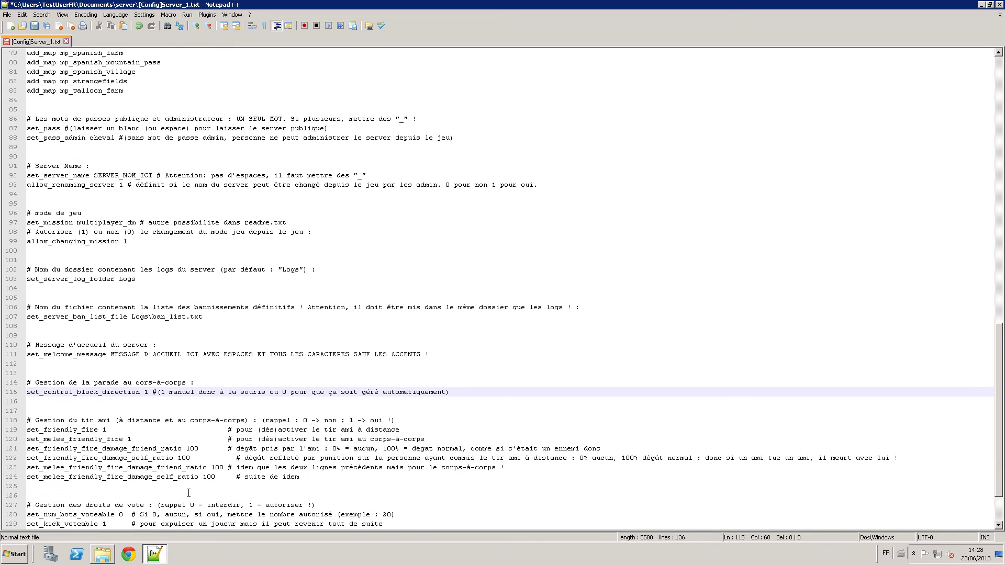
pyautogui.click(231, 438)
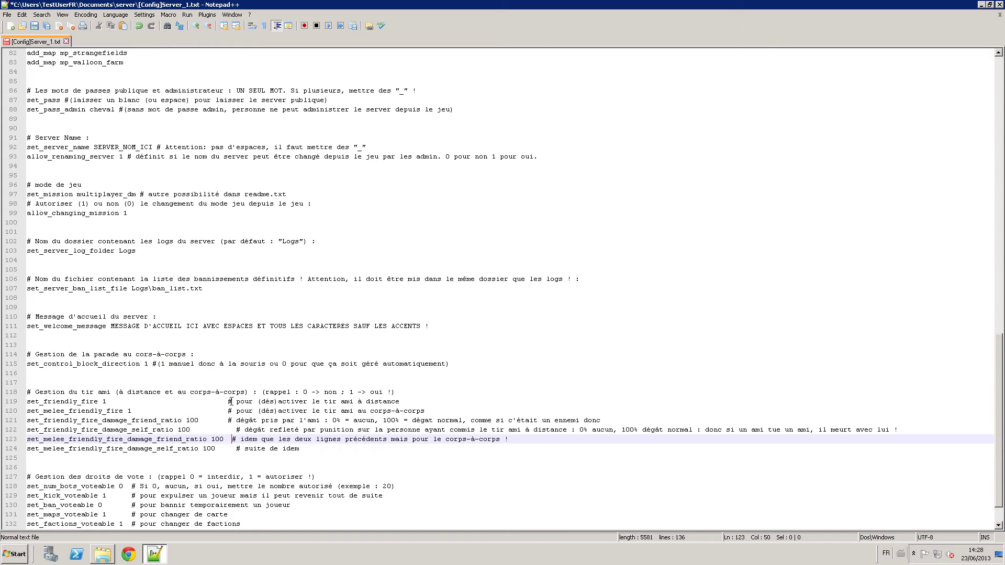
pyautogui.click(227, 420)
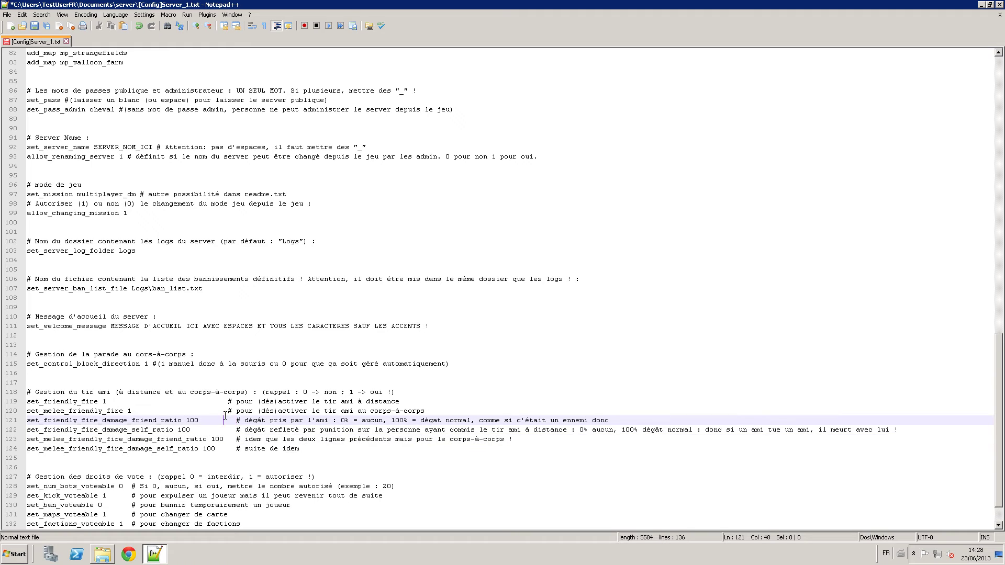
pyautogui.click(226, 411)
pyautogui.click(223, 402)
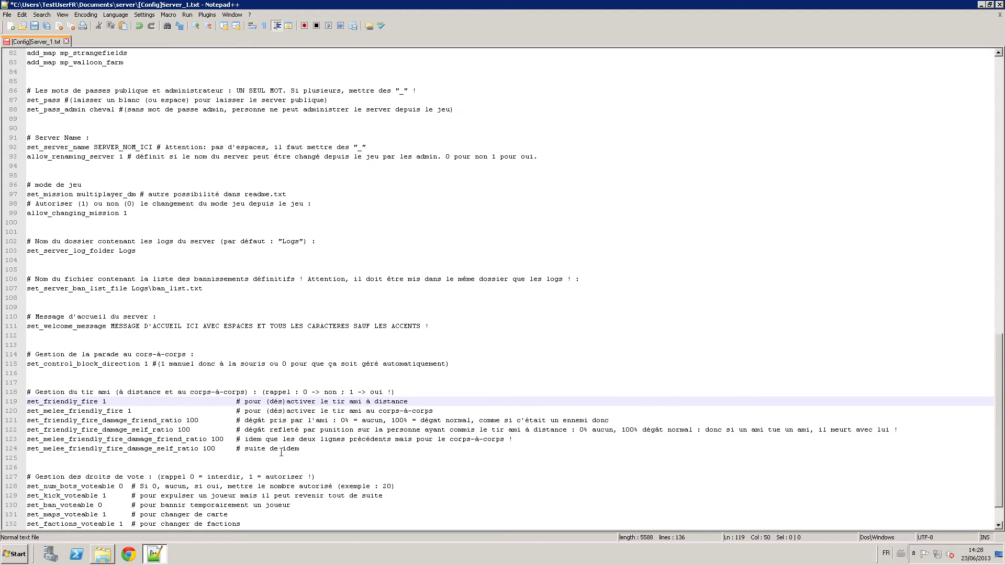
# Select the friendly-fire on/off lines and the four damage ratio lines to check them.
pyautogui.moveTo(304, 448); pyautogui.dragTo(95, 421)
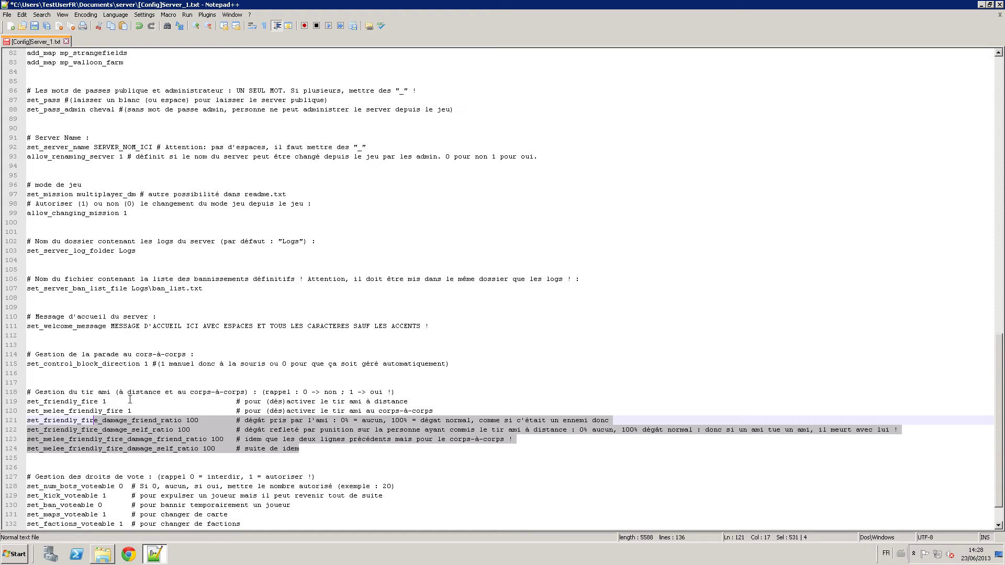
pyautogui.moveTo(139, 411); pyautogui.dragTo(21, 403)
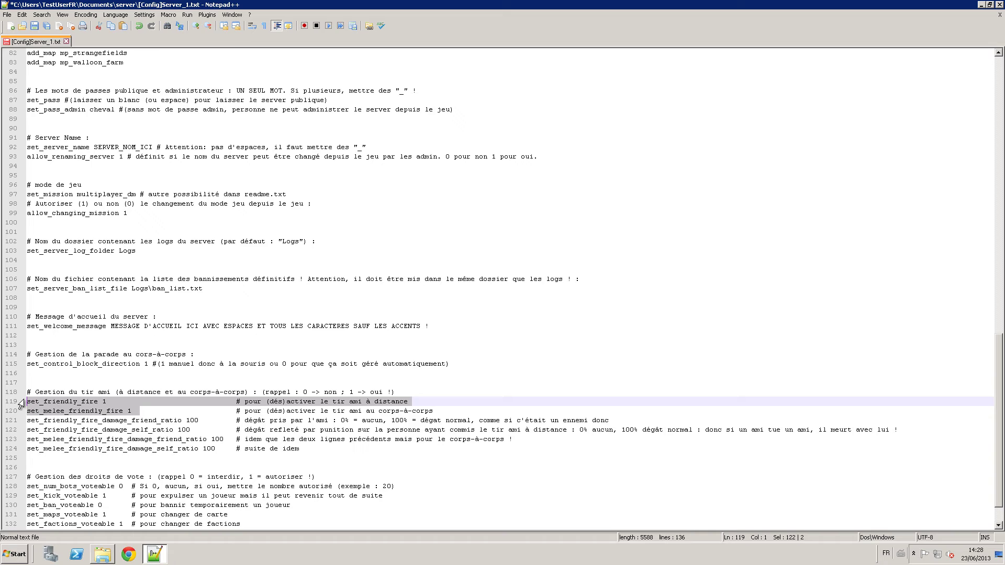
pyautogui.click(74, 403)
pyautogui.moveTo(98, 401); pyautogui.dragTo(46, 400)
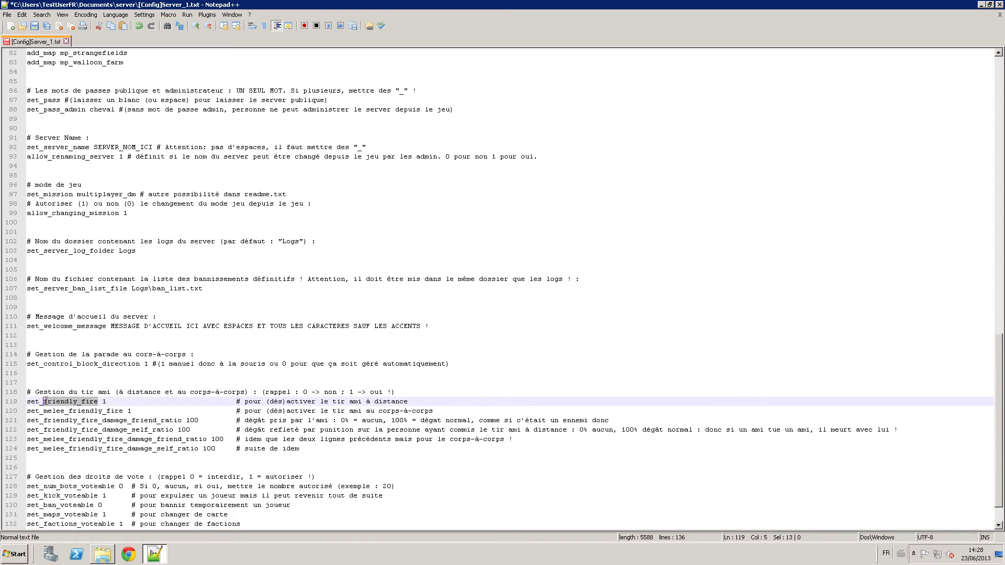
pyautogui.moveTo(144, 411); pyautogui.dragTo(59, 416)
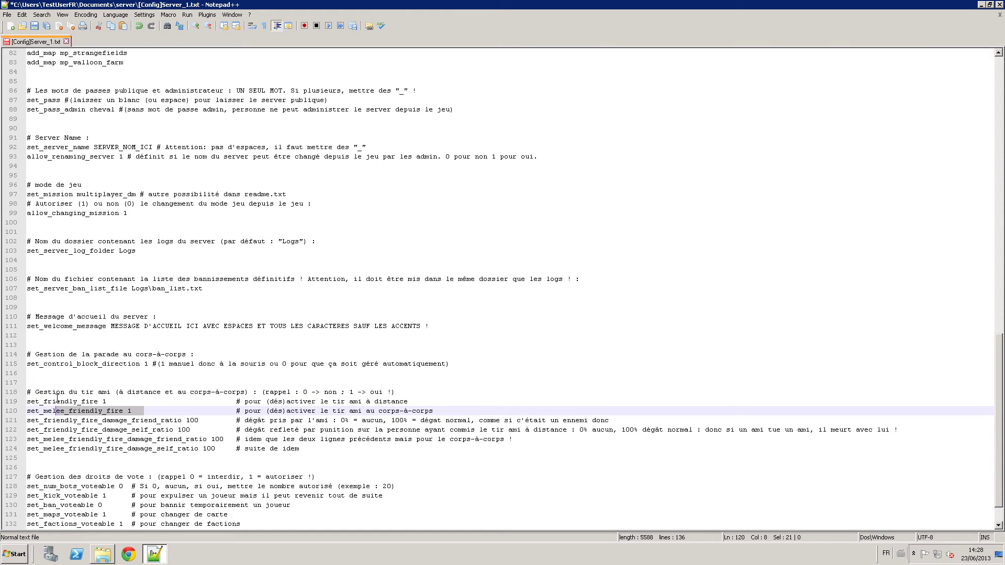
pyautogui.click(123, 401)
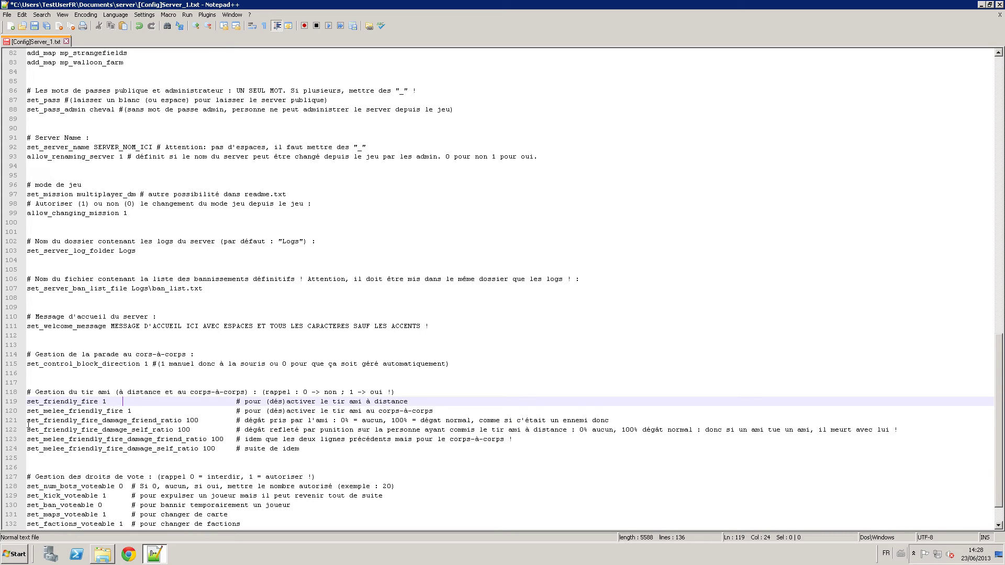
pyautogui.moveTo(28, 422); pyautogui.dragTo(225, 445)
pyautogui.click(196, 431)
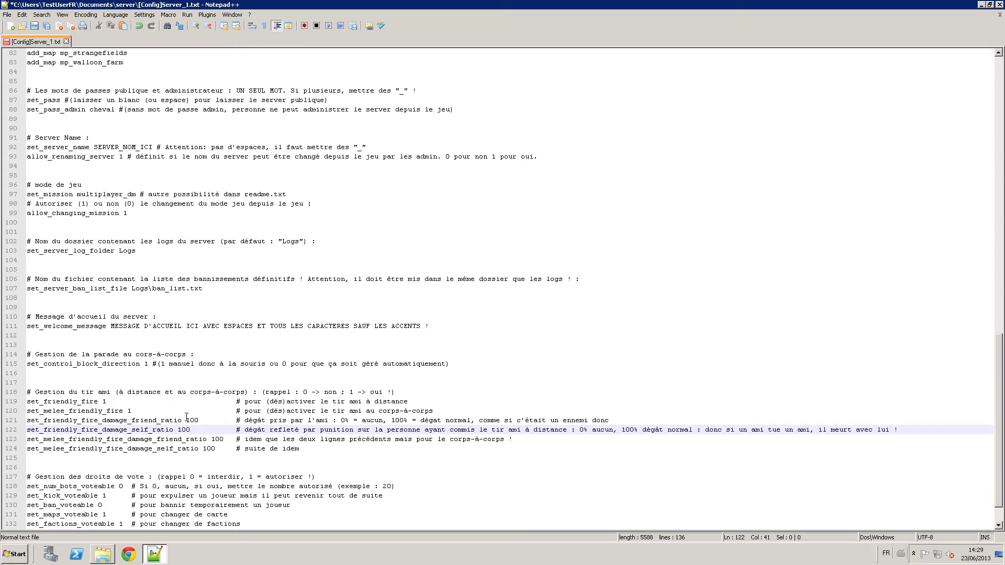
# Keep the friend damage ratio at 100 and set set_friendly_fire_damage_self_ratio to 0.
pyautogui.press('Up')
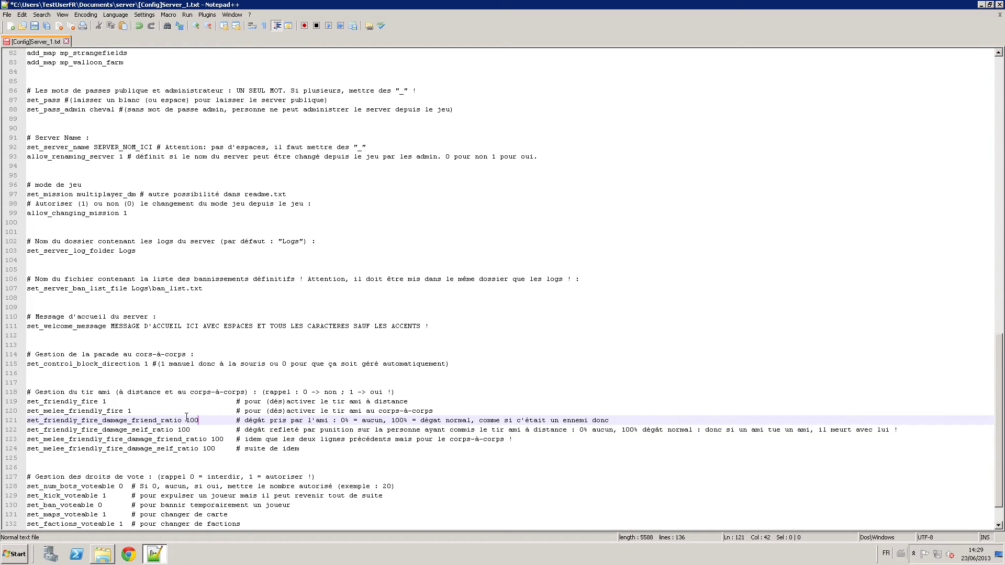
pyautogui.hotkey('shift', 'Left')
pyautogui.hotkey('shift', 'Left')
pyautogui.hotkey('shift', 'Left')
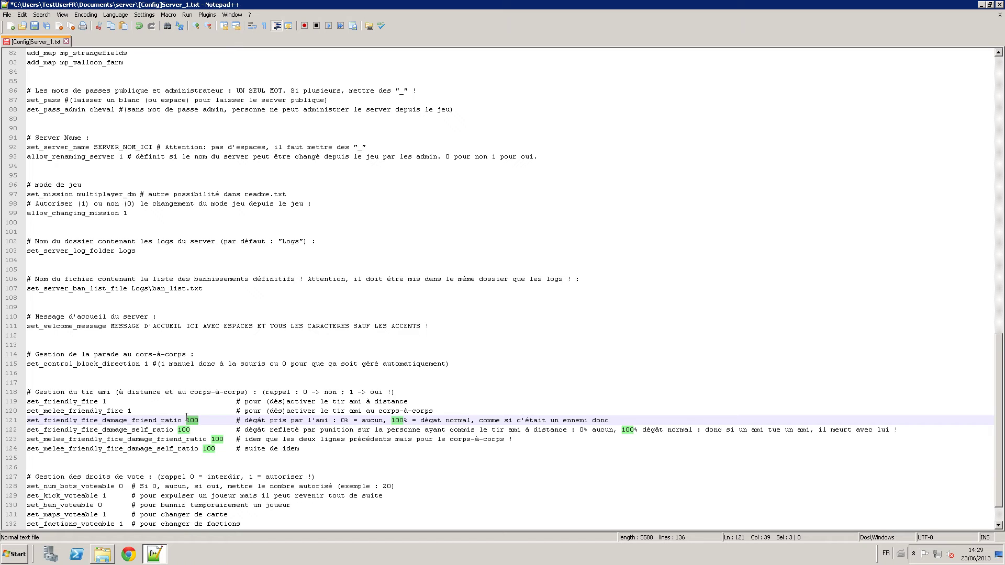
pyautogui.write('-')
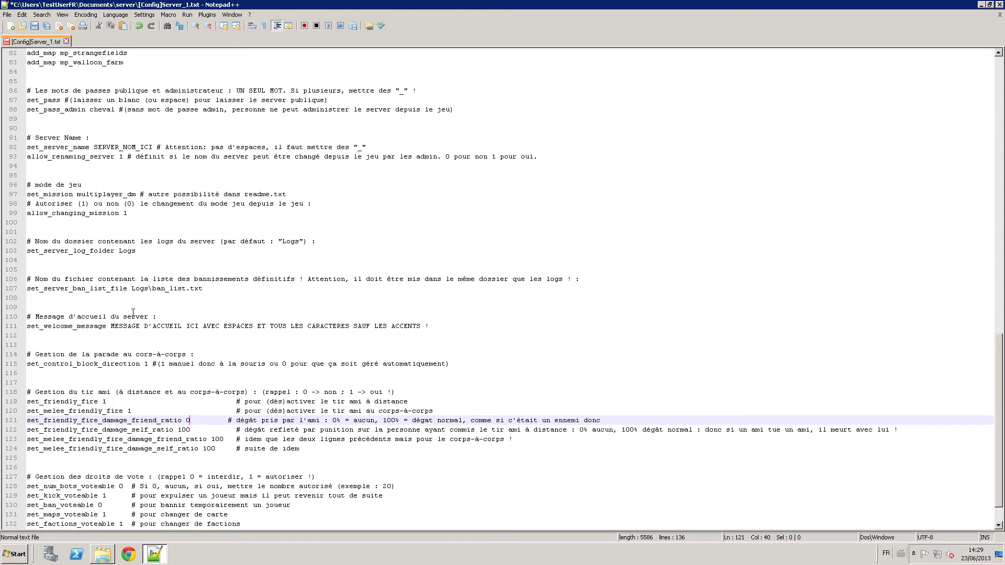
pyautogui.press('BackSpace')
pyautogui.write('100')
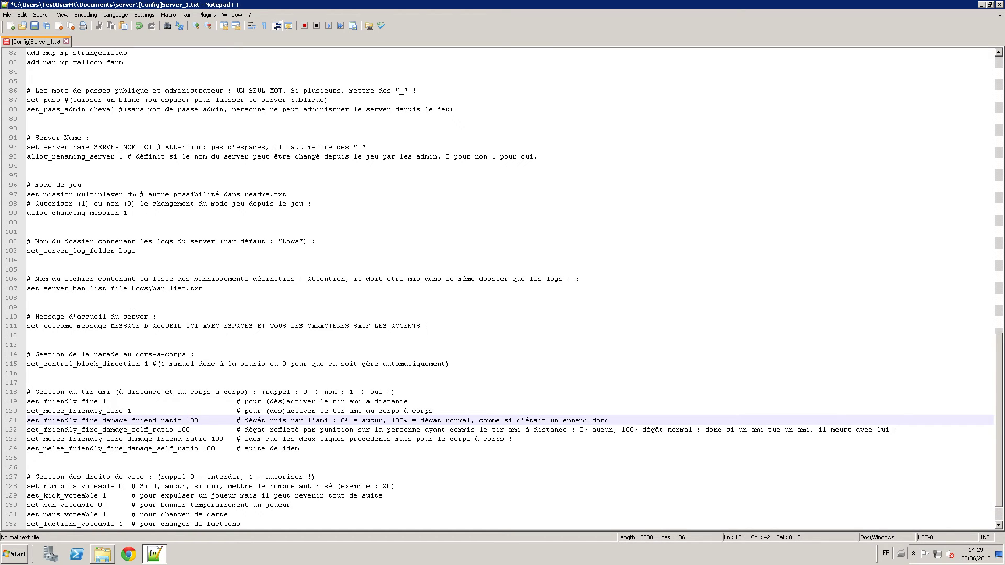
pyautogui.press('Down')
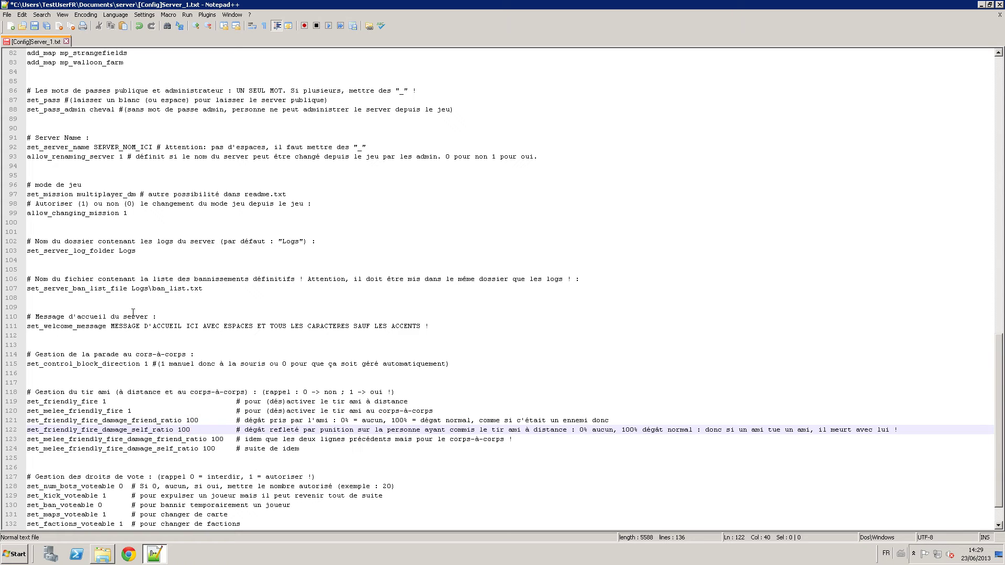
pyautogui.press('BackSpace')
pyautogui.press('BackSpace')
pyautogui.press('BackSpace')
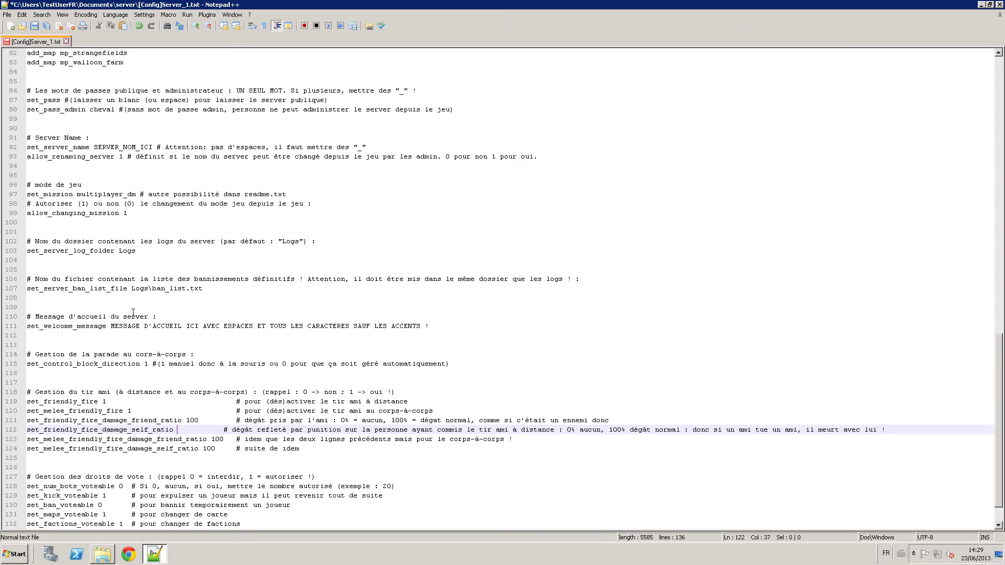
pyautogui.write('0')
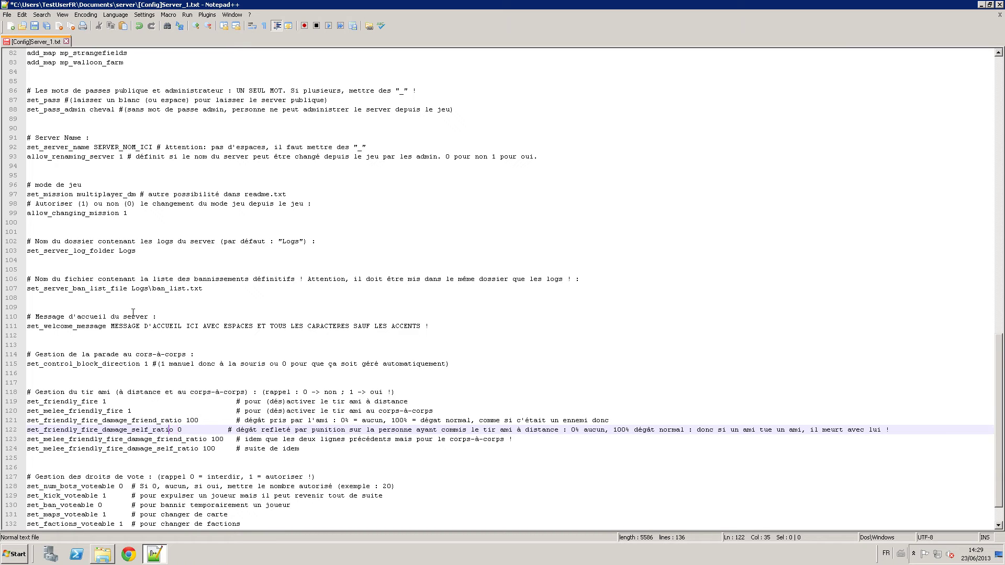
# Set set_melee_friendly_fire_damage_self_ratio to 0, leaving the melee friend ratio at 100.
pyautogui.press('Down')
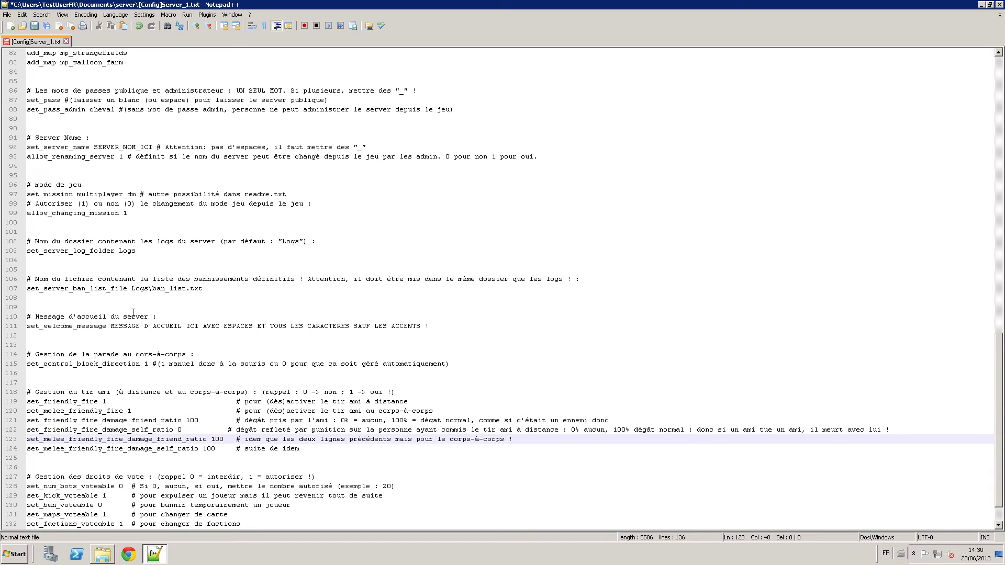
pyautogui.press('Down')
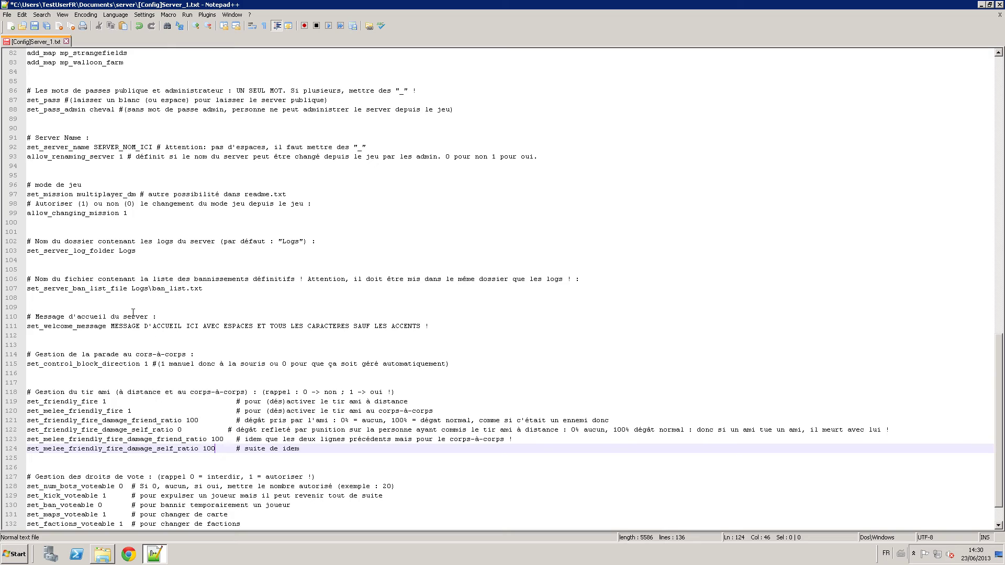
pyautogui.press('BackSpace')
pyautogui.press('BackSpace')
pyautogui.press('BackSpace')
pyautogui.write('0')
pyautogui.press('Up')
pyautogui.press('Up')
pyautogui.press('Down')
pyautogui.press('Down')
pyautogui.press('Up')
pyautogui.press('Down')
pyautogui.press('Down')
pyautogui.press('Down')
pyautogui.press('Down')
pyautogui.press('Down')
pyautogui.press('Down')
pyautogui.press('Down')
pyautogui.press('Down')
pyautogui.press('Down')
pyautogui.press('Down')
pyautogui.press('Down')
pyautogui.press('Down')
pyautogui.press('Down')
pyautogui.press('Down')
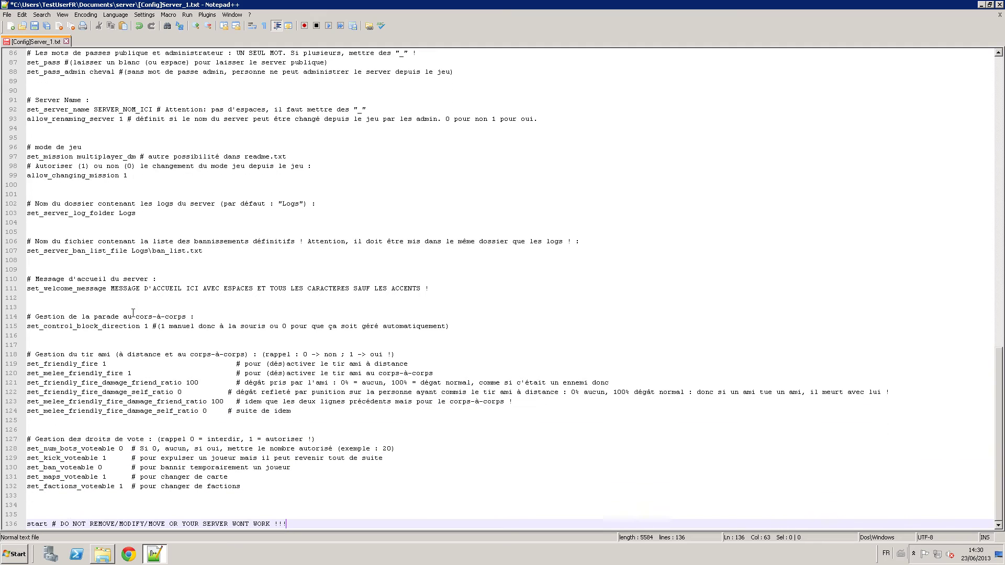
pyautogui.moveTo(248, 489); pyautogui.dragTo(47, 440)
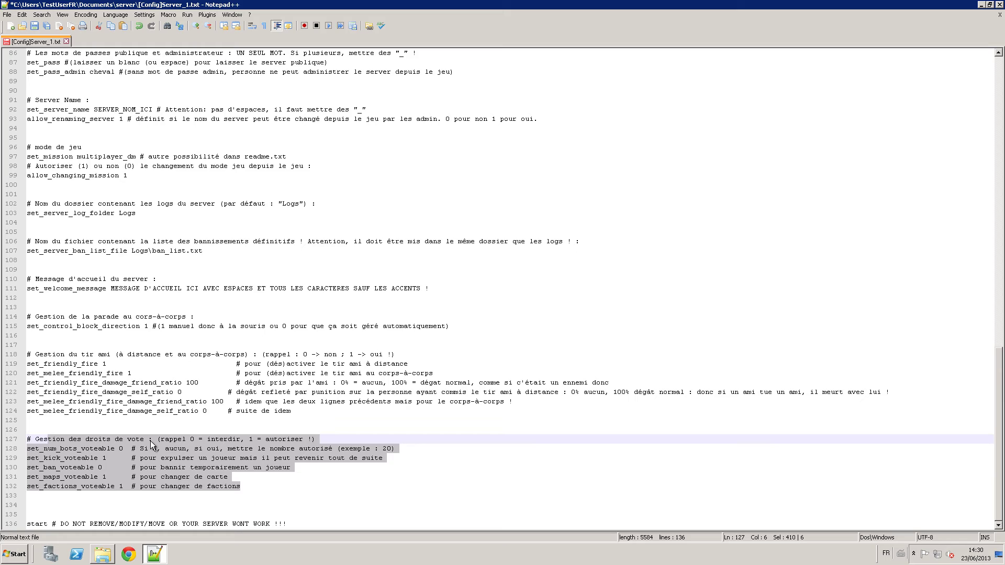
pyautogui.click(115, 449)
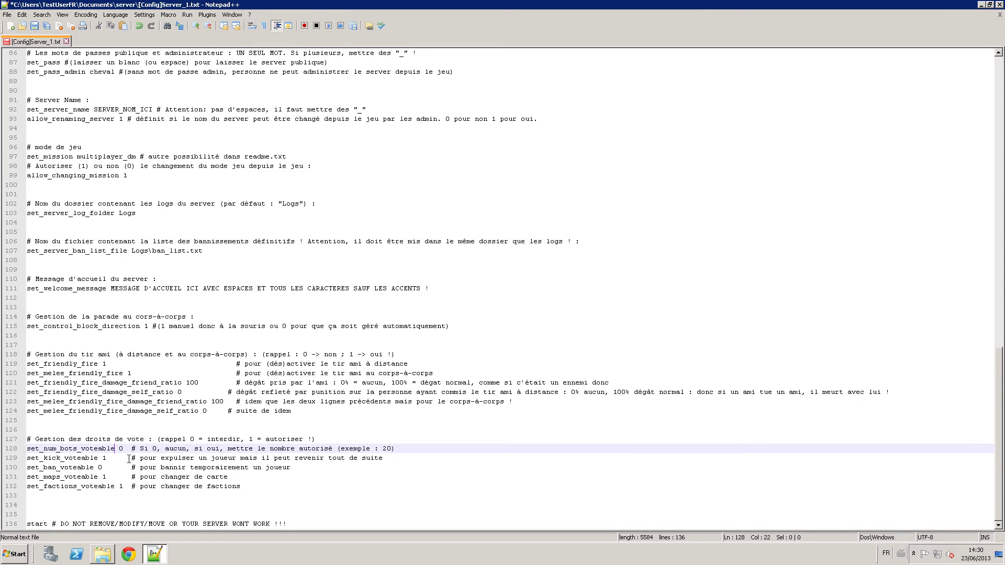
pyautogui.moveTo(90, 449); pyautogui.dragTo(29, 451)
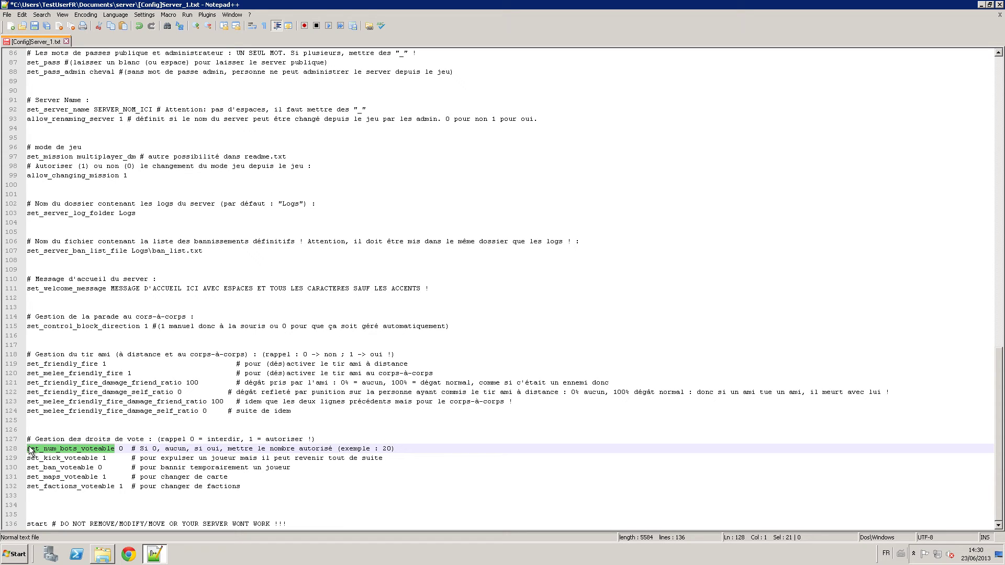
pyautogui.click(124, 448)
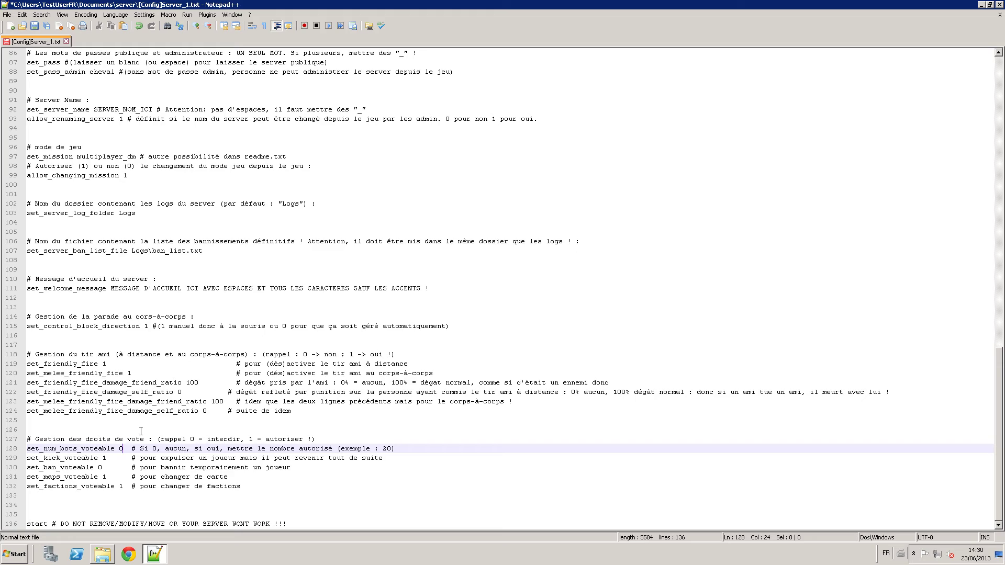
pyautogui.press('BackSpace')
pyautogui.write('20')
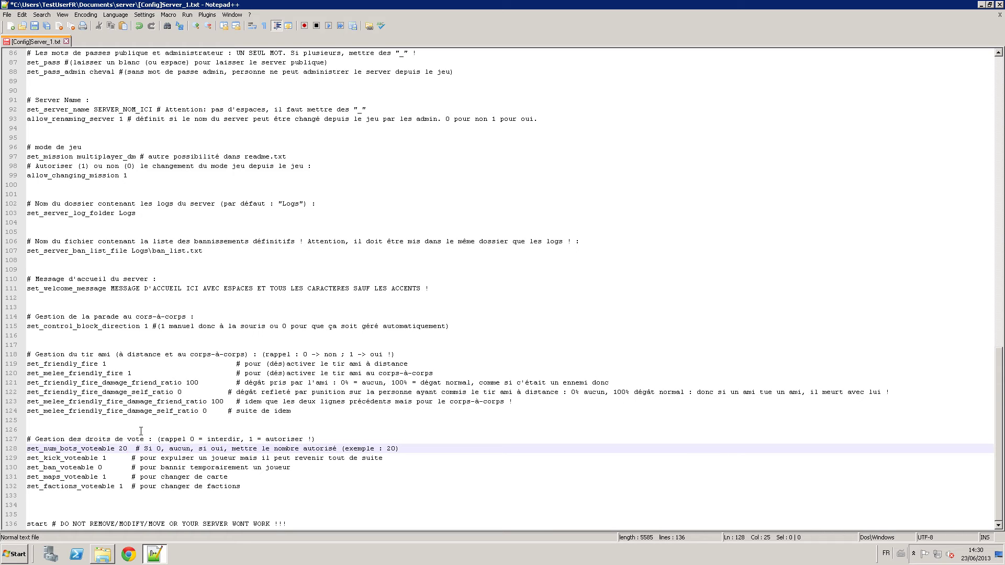
pyautogui.press('BackSpace')
pyautogui.press('BackSpace')
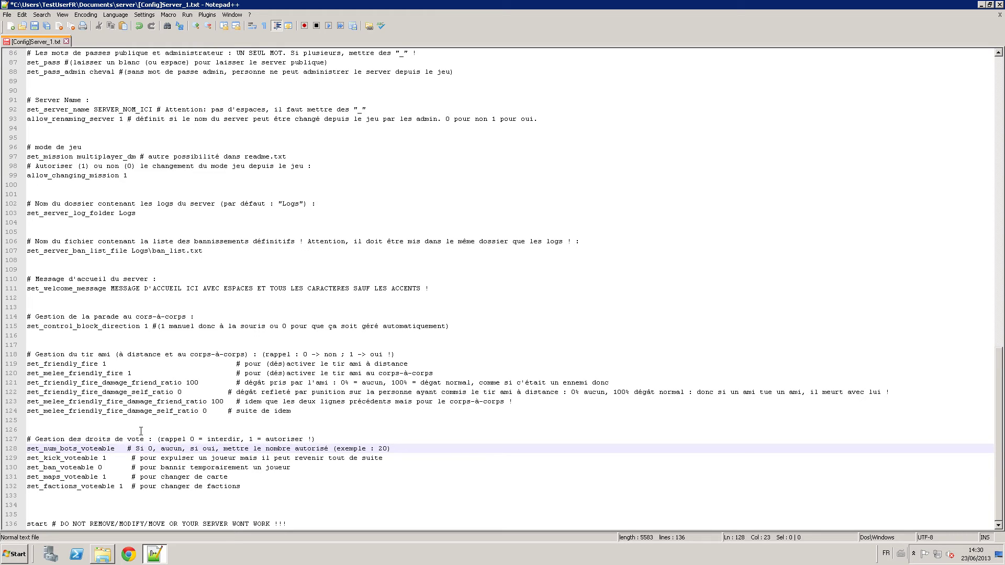
pyautogui.write('0')
pyautogui.press('Down')
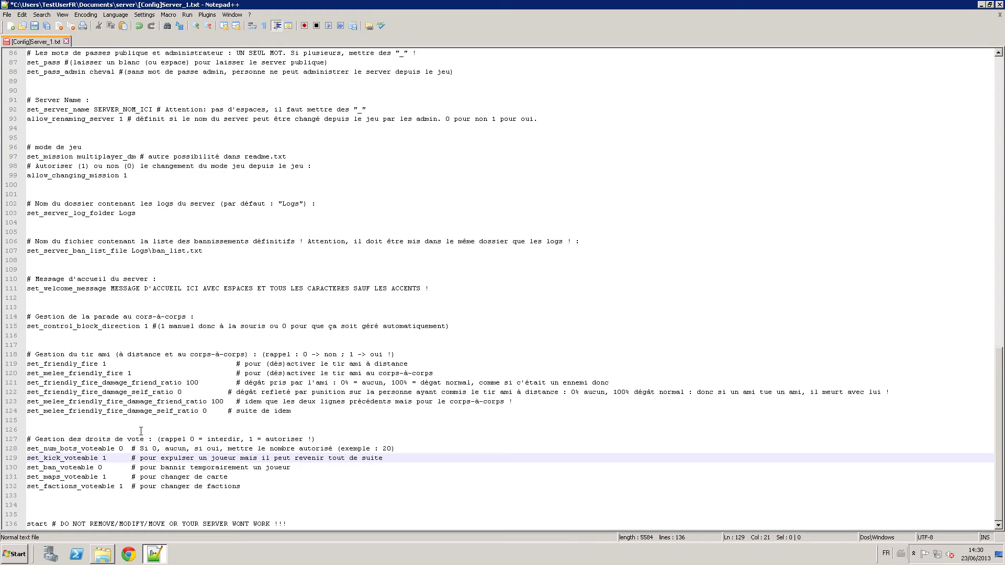
pyautogui.press('Right')
pyautogui.press('Right')
pyautogui.press('Right')
pyautogui.press('Down')
pyautogui.press('Up')
pyautogui.press('Down')
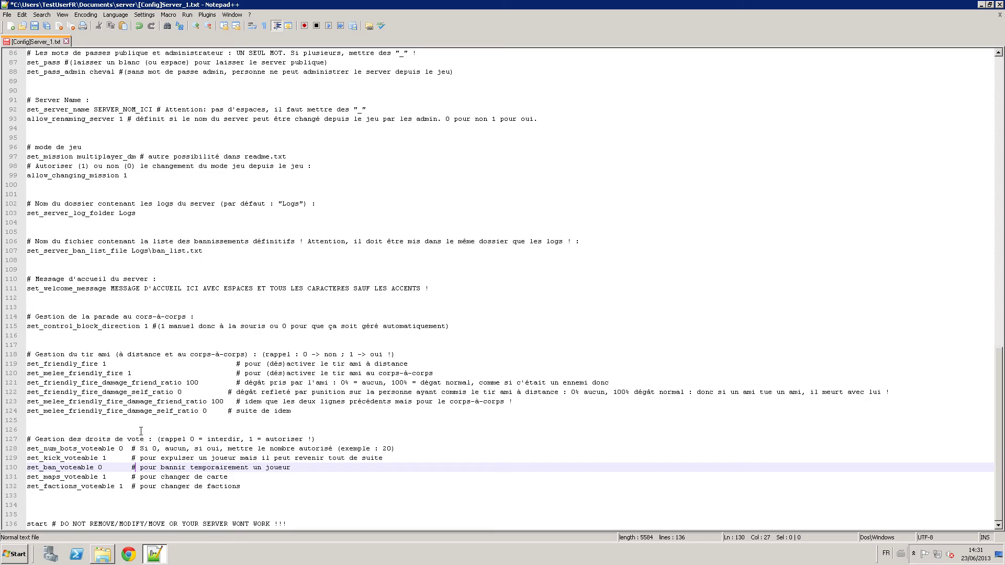
pyautogui.press('Down')
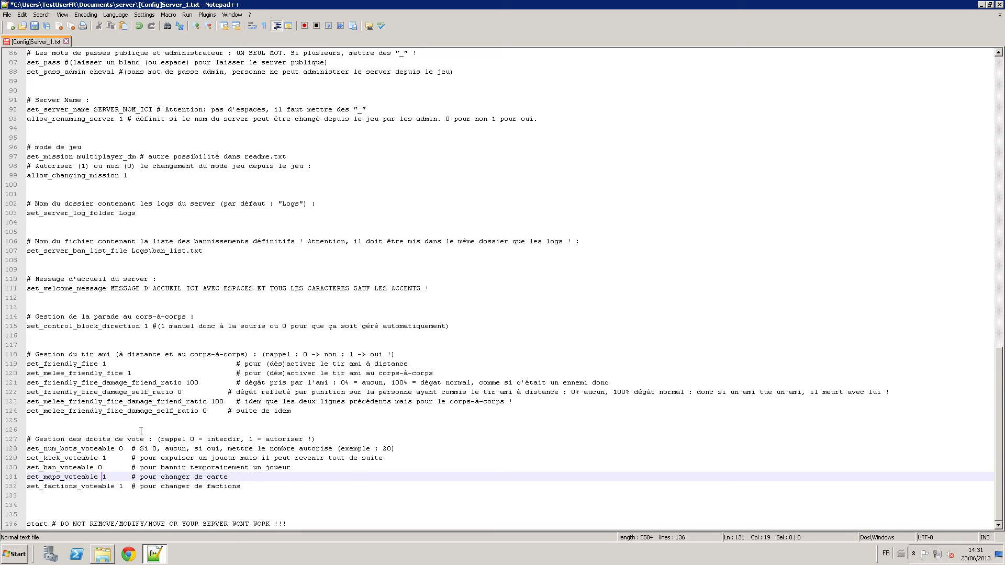
pyautogui.press('Down')
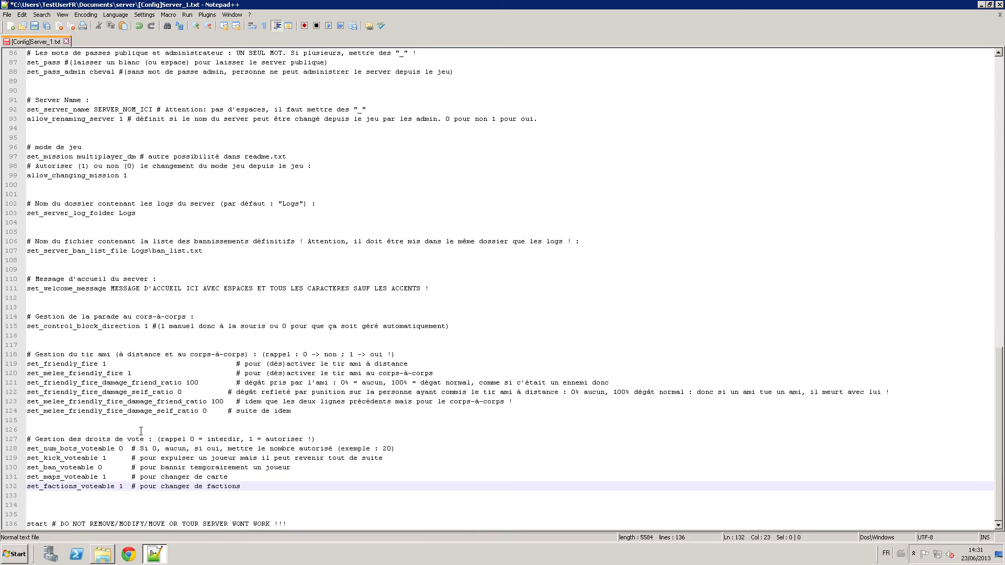
pyautogui.press('Down')
pyautogui.press('Down')
pyautogui.press('Down')
pyautogui.press('Down')
pyautogui.press('End')
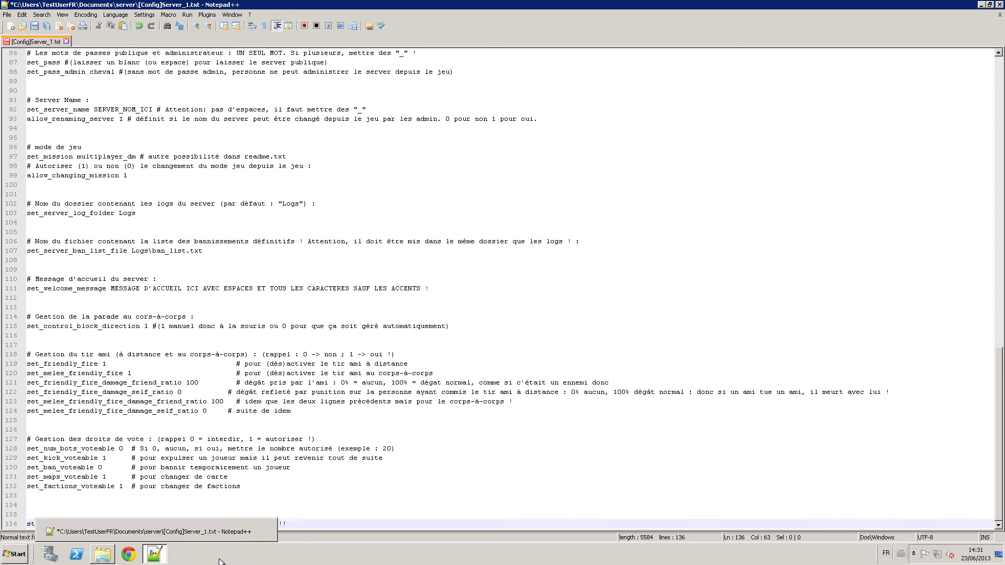
# Review the settings from the log folder down to the closing start line.
pyautogui.moveTo(236, 483); pyautogui.dragTo(27, 212)
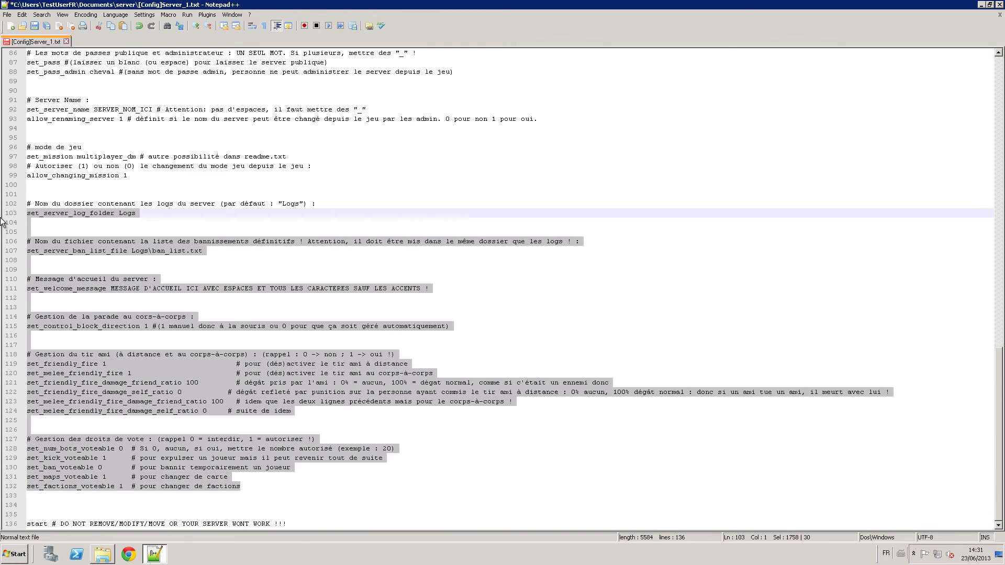
pyautogui.click(319, 478)
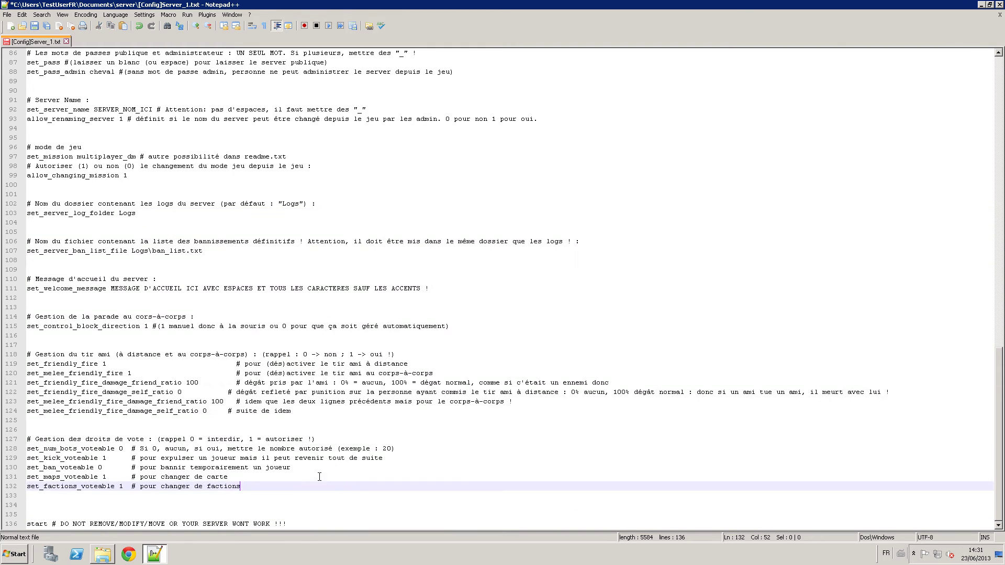
pyautogui.click(51, 524)
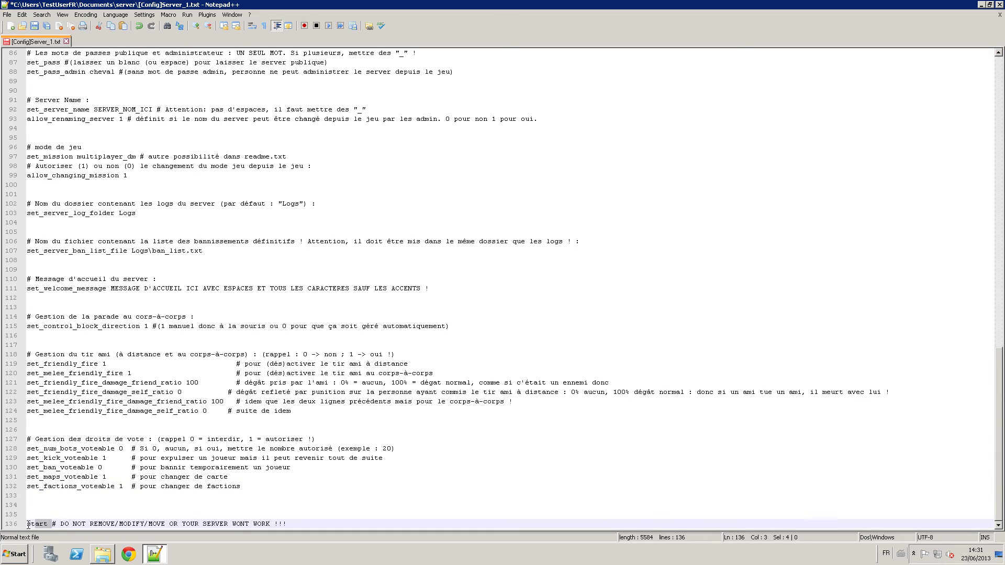
pyautogui.click(57, 504)
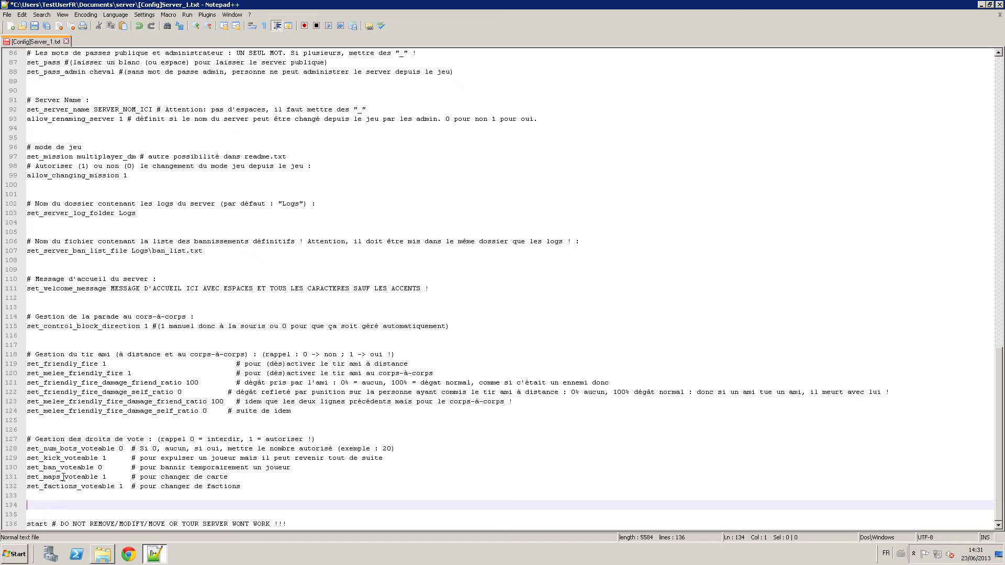
pyautogui.click(49, 428)
# Try an extra 'start' line at line 126, undo it, and save [Config]Server_1.txt.
pyautogui.press('Return')
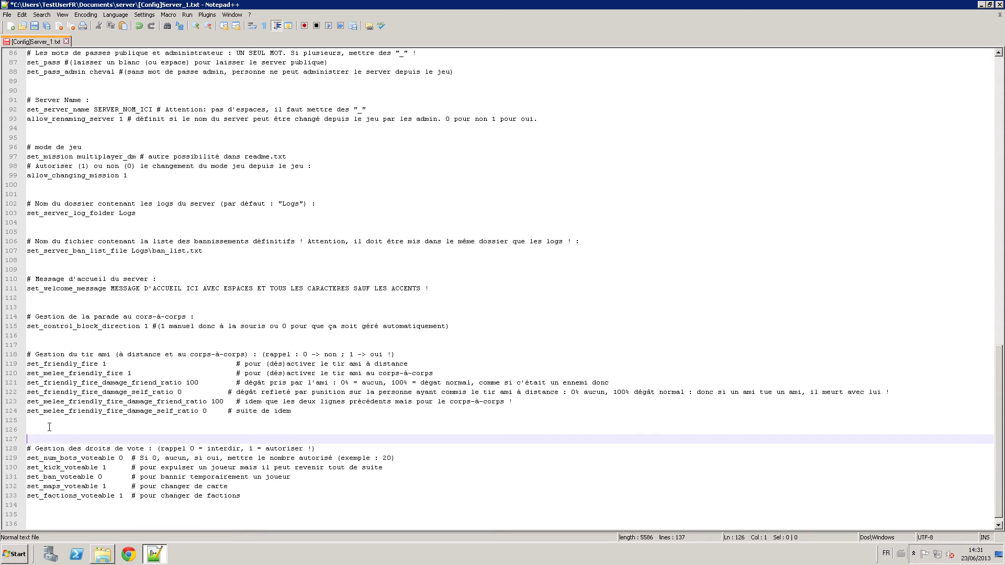
pyautogui.press('Up')
pyautogui.write('start')
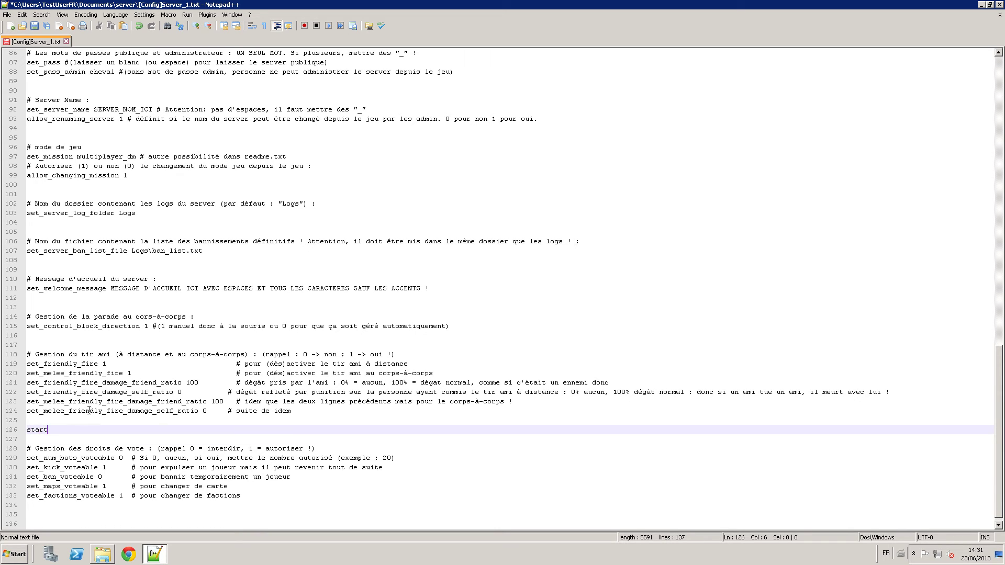
pyautogui.moveTo(258, 496); pyautogui.dragTo(191, 441)
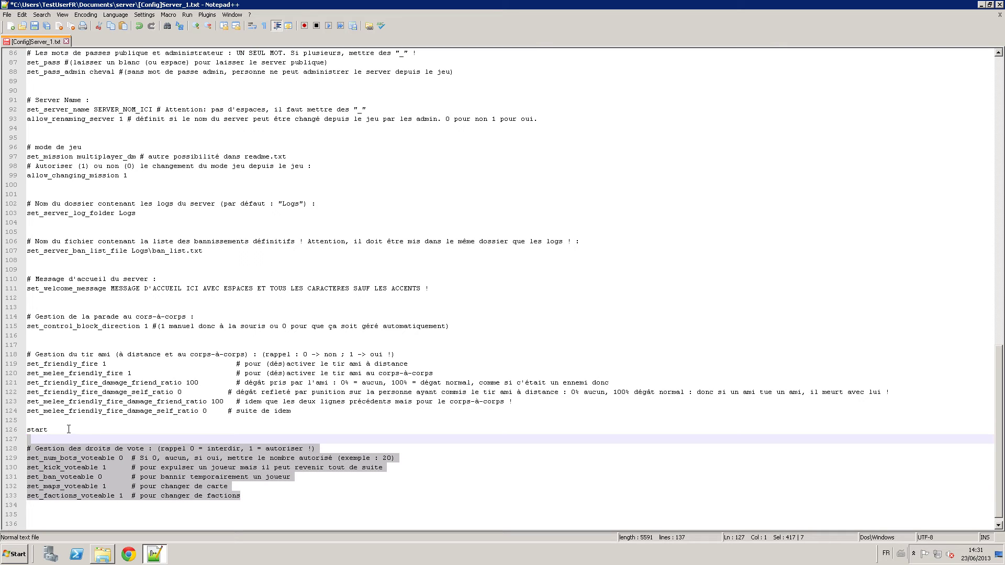
pyautogui.hotkey('ctrl', 'z')
pyautogui.hotkey('ctrl', 'z')
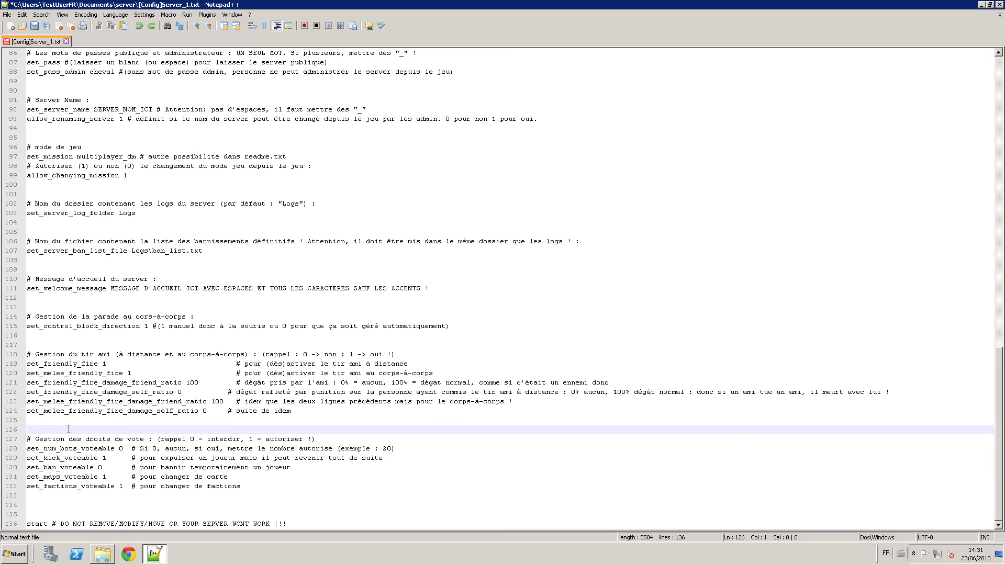
pyautogui.hotkey('ctrl', 's')
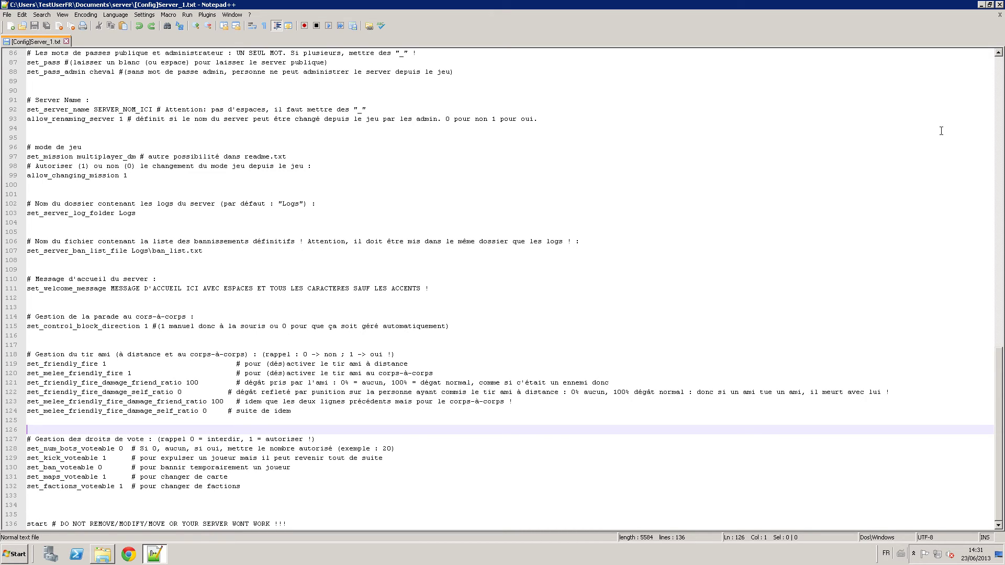
# Close Notepad++, run [Launcher]Server_1, check the console log, then close the console.
pyautogui.click(989, 5)
pyautogui.click(507, 21)
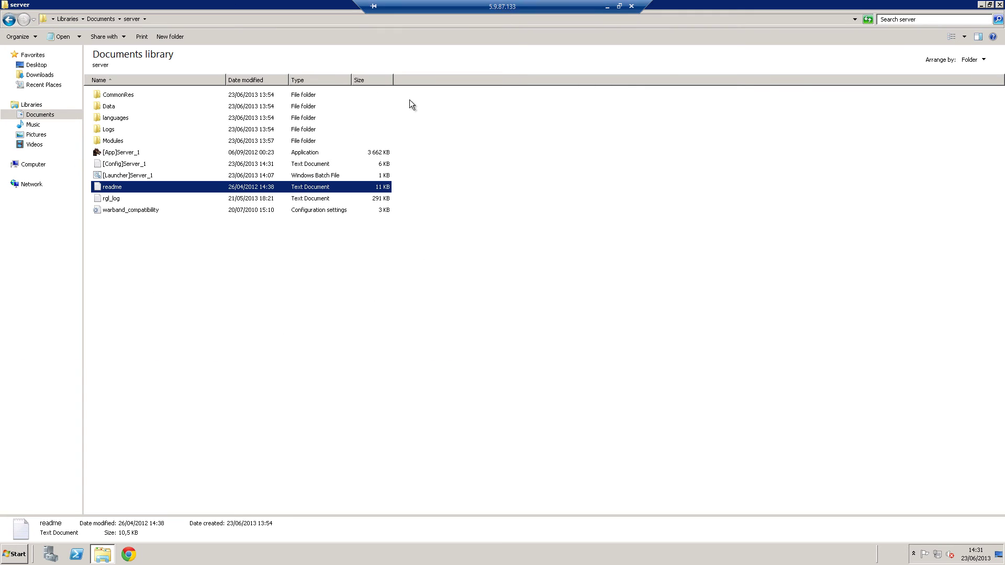
pyautogui.doubleClick(123, 175)
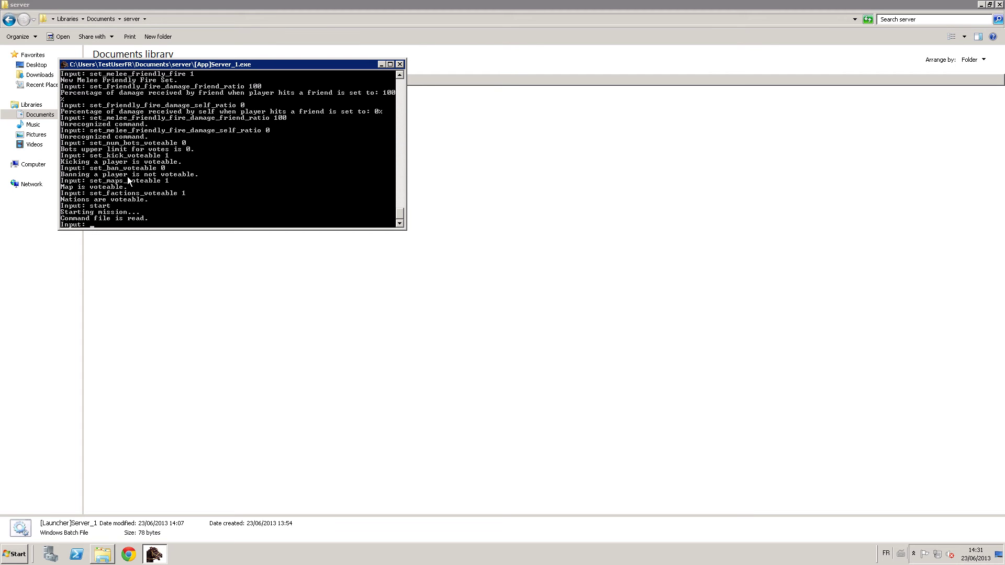
pyautogui.moveTo(401, 213); pyautogui.dragTo(395, 208)
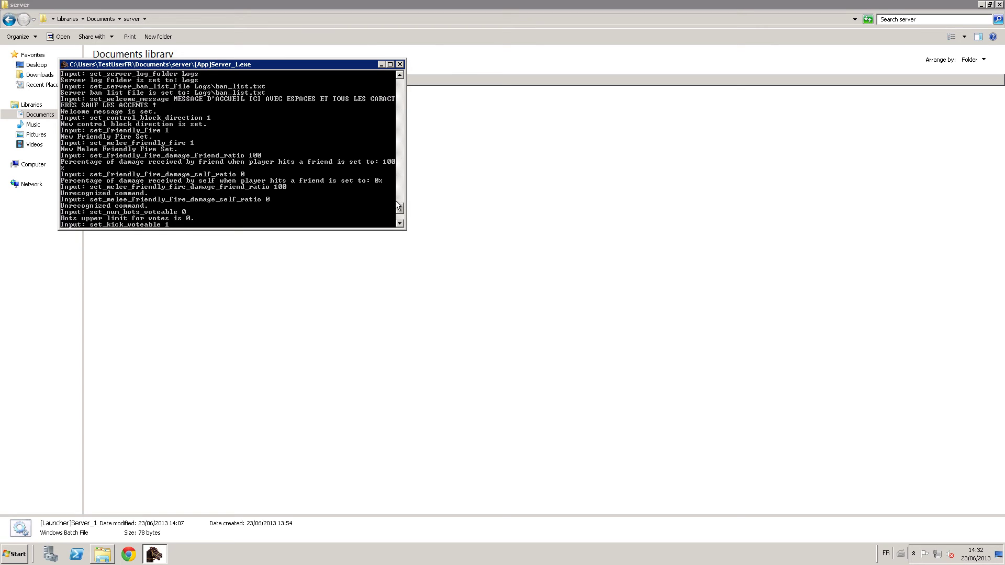
pyautogui.moveTo(400, 209)
pyautogui.mouseDown()
pyautogui.moveTo(390, 181)
pyautogui.moveTo(399, 219)
pyautogui.mouseUp()
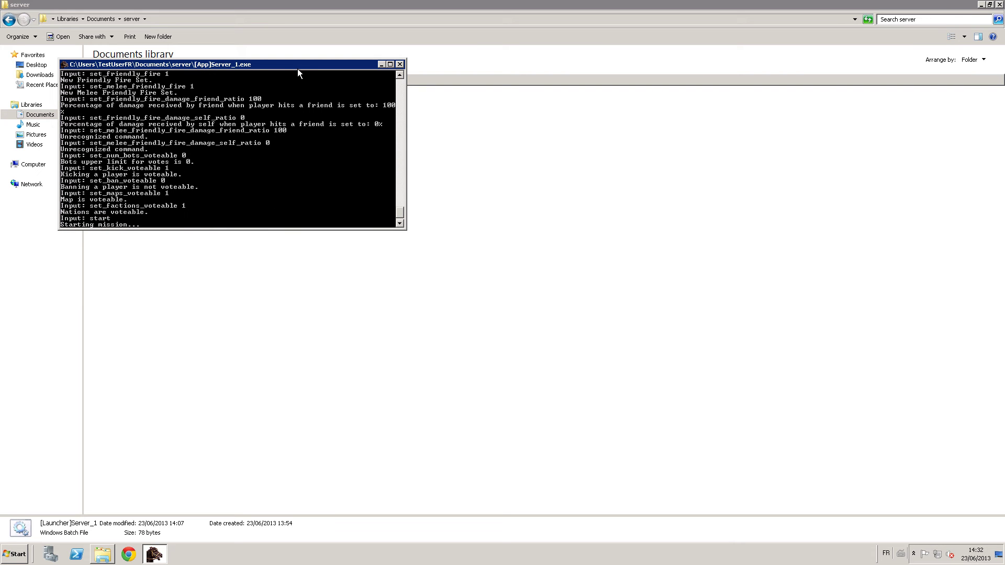
pyautogui.moveTo(297, 68); pyautogui.dragTo(526, 128)
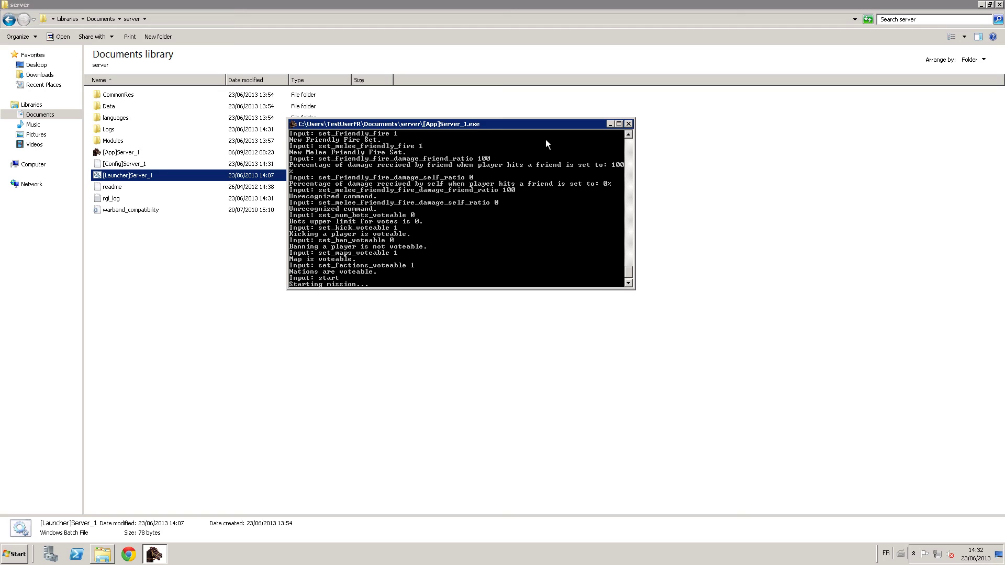
pyautogui.click(628, 124)
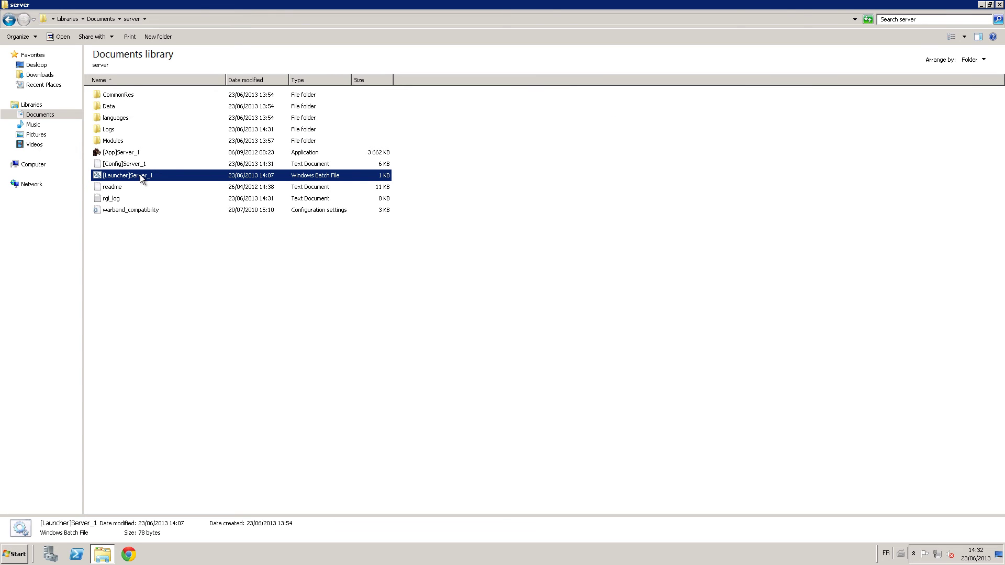
# Relaunch [Launcher]Server_1 and close its console again.
pyautogui.doubleClick(139, 175)
pyautogui.press('Return')
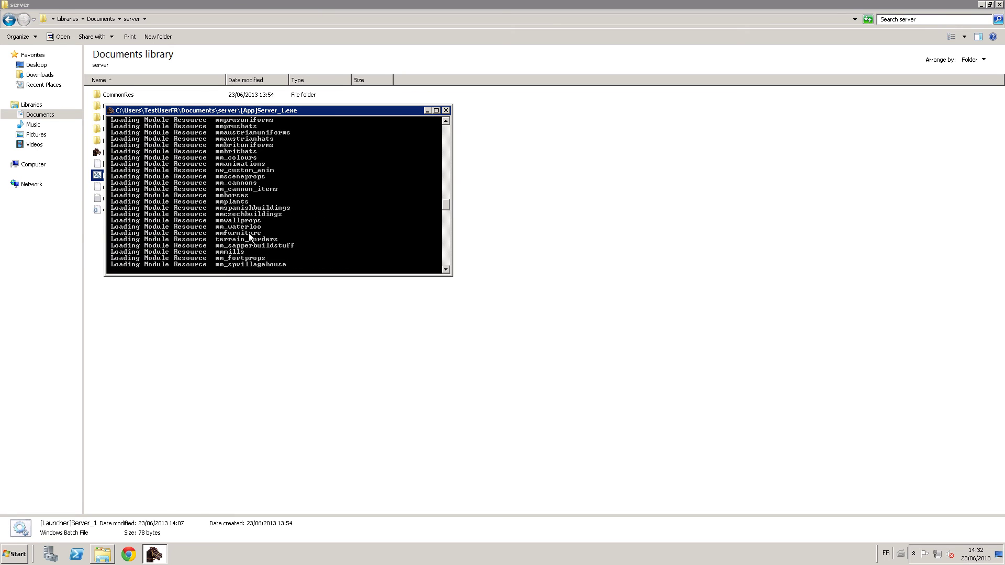
pyautogui.click(445, 110)
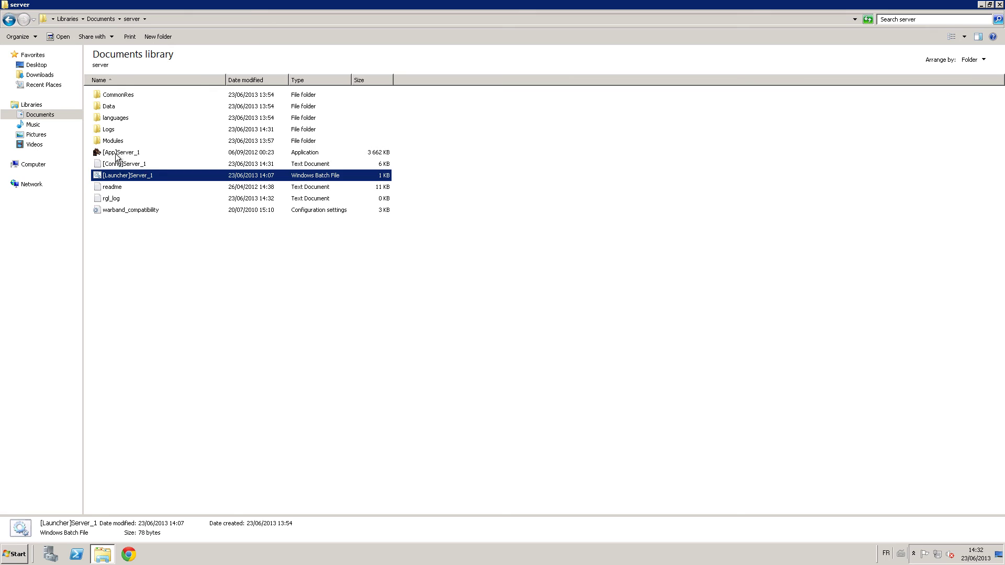
# Run Server_1.exe directly, set name 'sflsjkdhf', try start (invalid mission template), then close it.
pyautogui.doubleClick(118, 153)
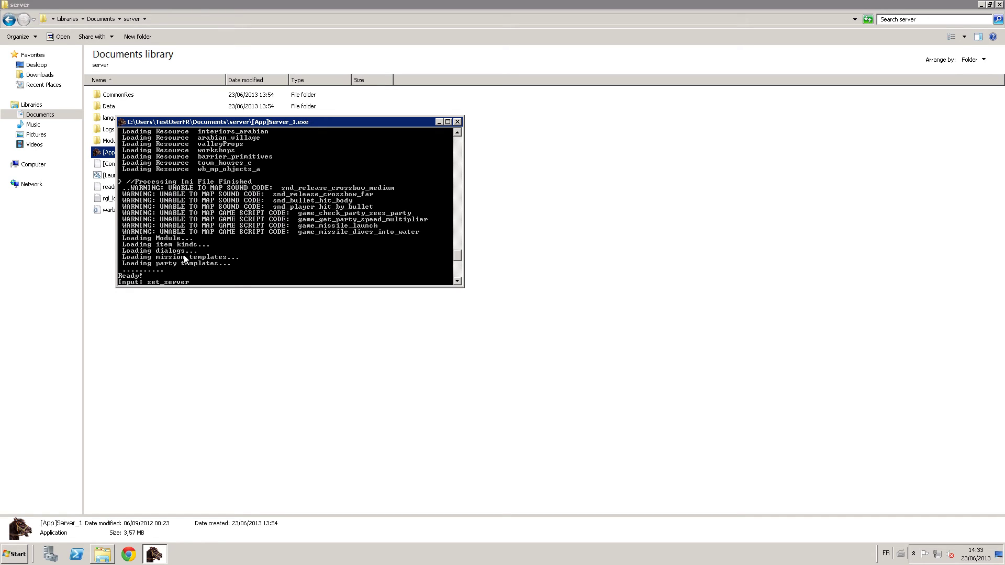
pyautogui.write('sflsjkdhf')
pyautogui.press('Return')
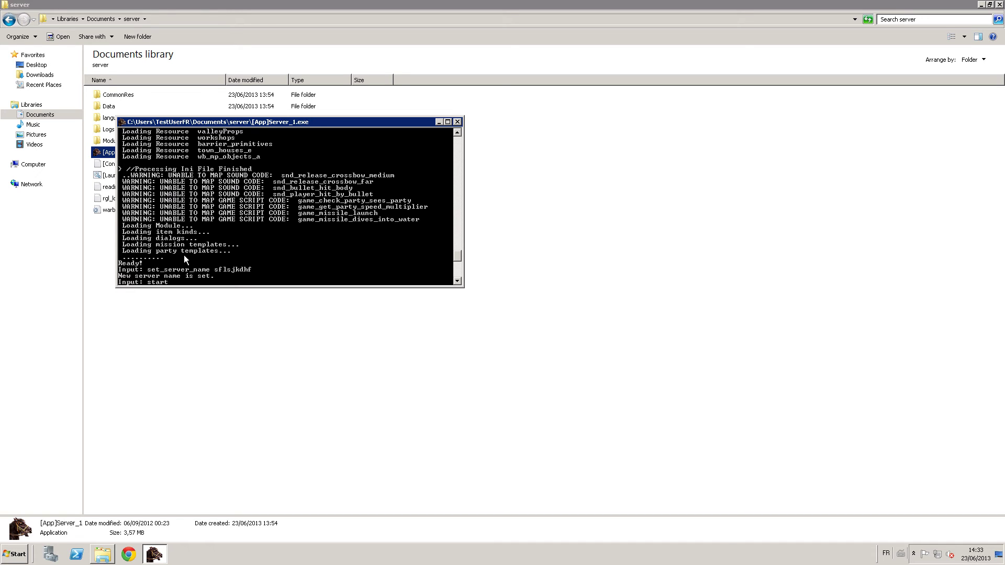
pyautogui.write('start')
pyautogui.press('Return')
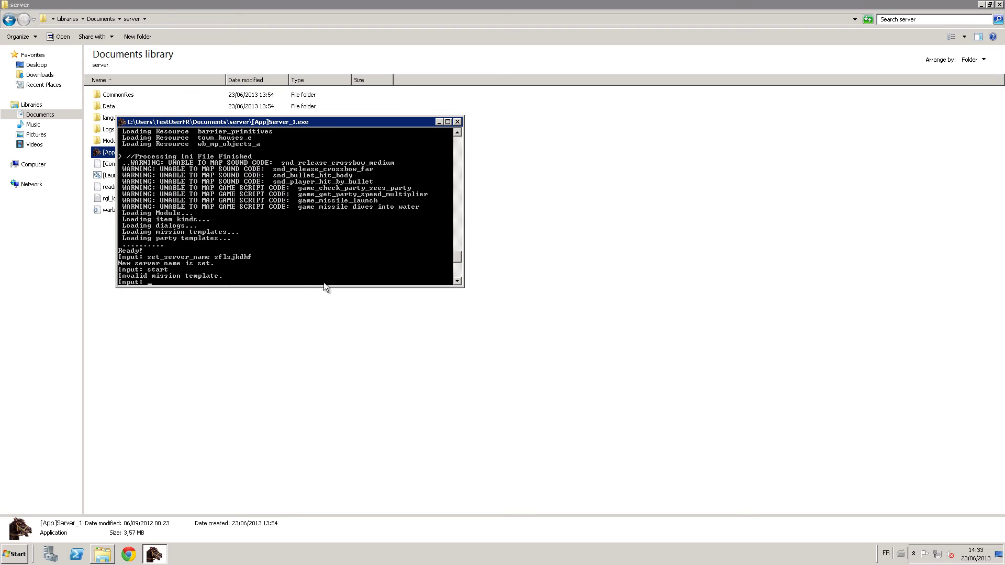
pyautogui.click(458, 122)
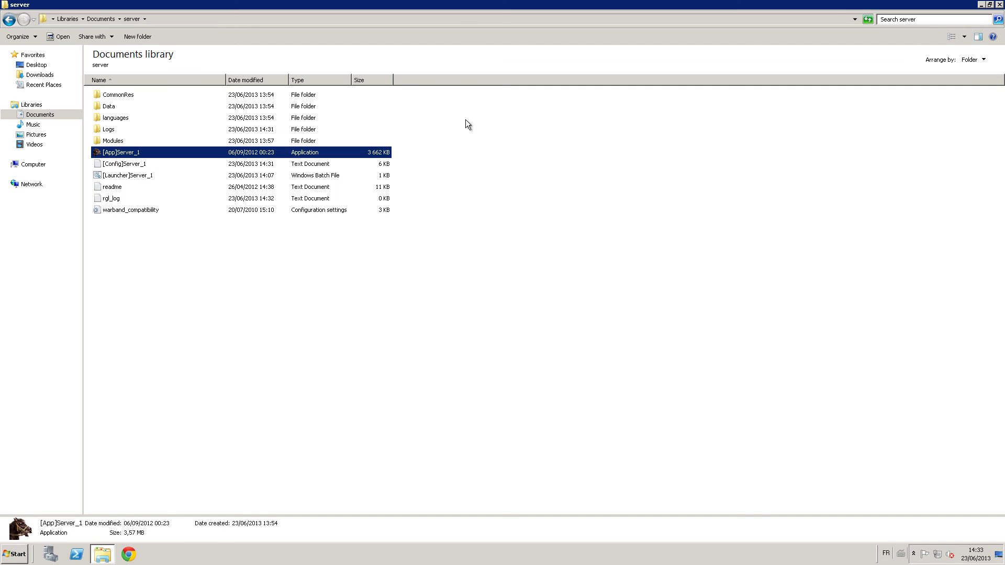
# Launch [Launcher]Server_1, read the name SERVER_NOM_ICI, and rename it to myserverisawesome.
pyautogui.doubleClick(141, 176)
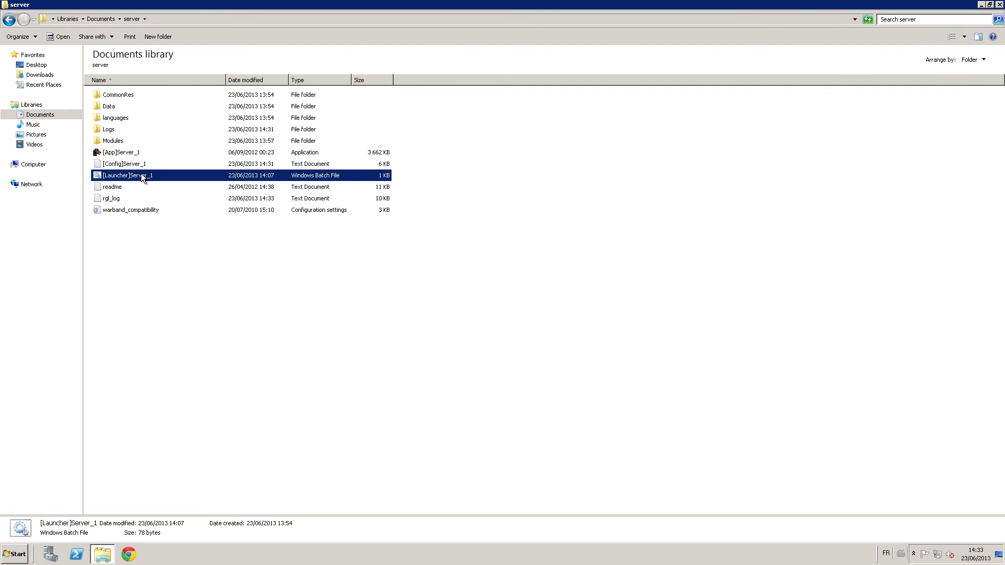
pyautogui.moveTo(299, 20); pyautogui.dragTo(490, 127)
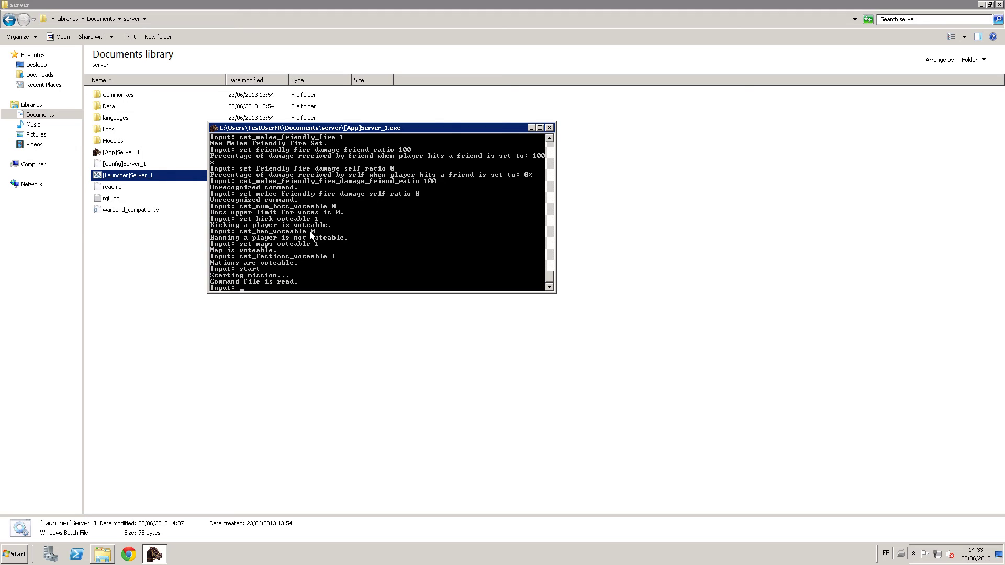
pyautogui.write('get_server_name')
pyautogui.press('Return')
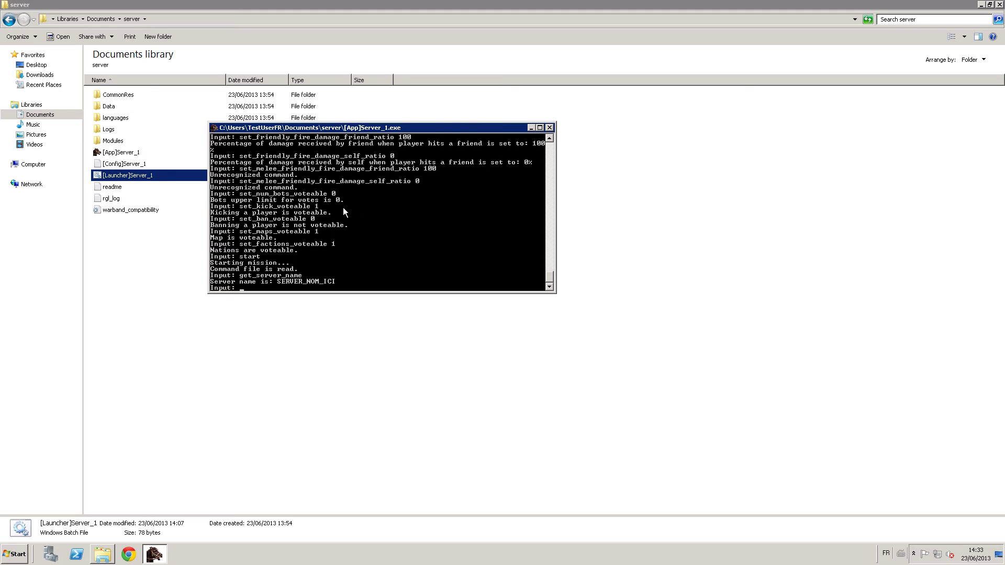
pyautogui.write('set_server_name myserverisaweso')
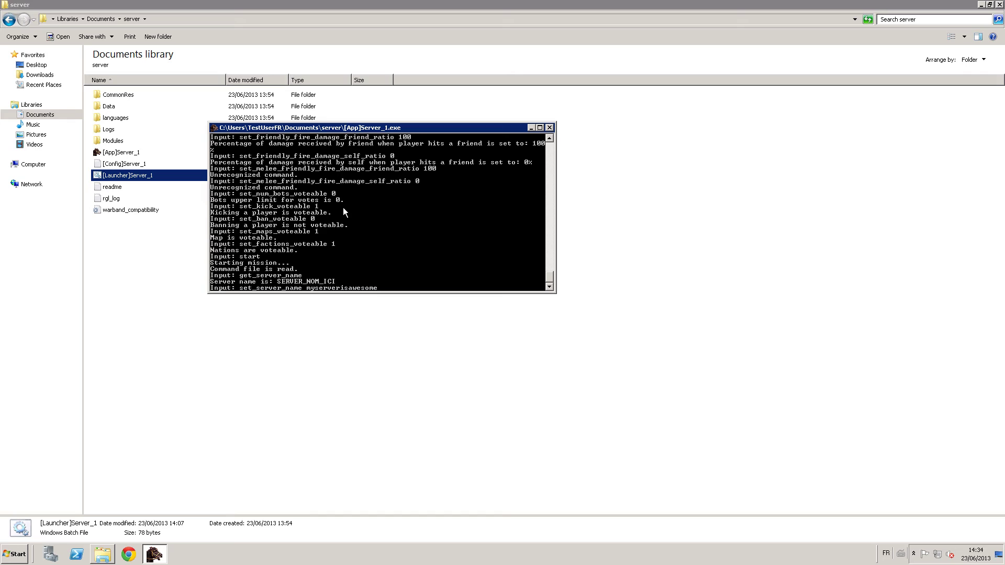
pyautogui.write('me')
pyautogui.press('Return')
pyautogui.press('Up')
pyautogui.press('Up')
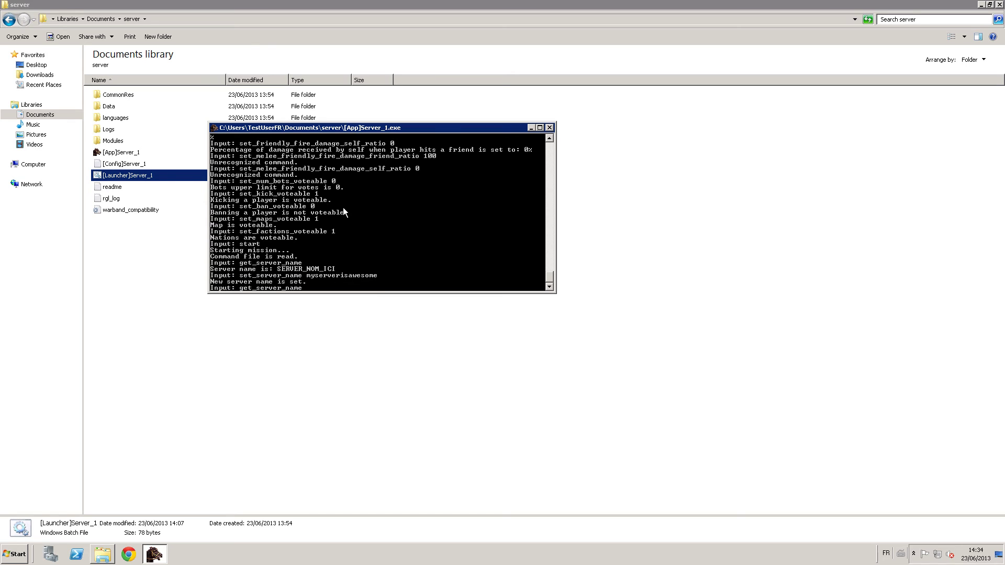
pyautogui.press('Return')
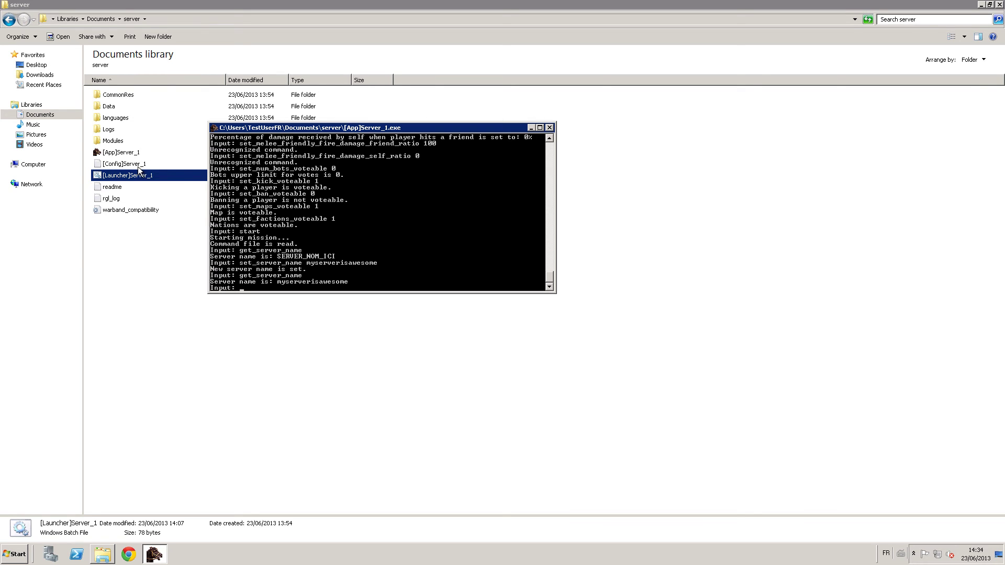
pyautogui.doubleClick(138, 165)
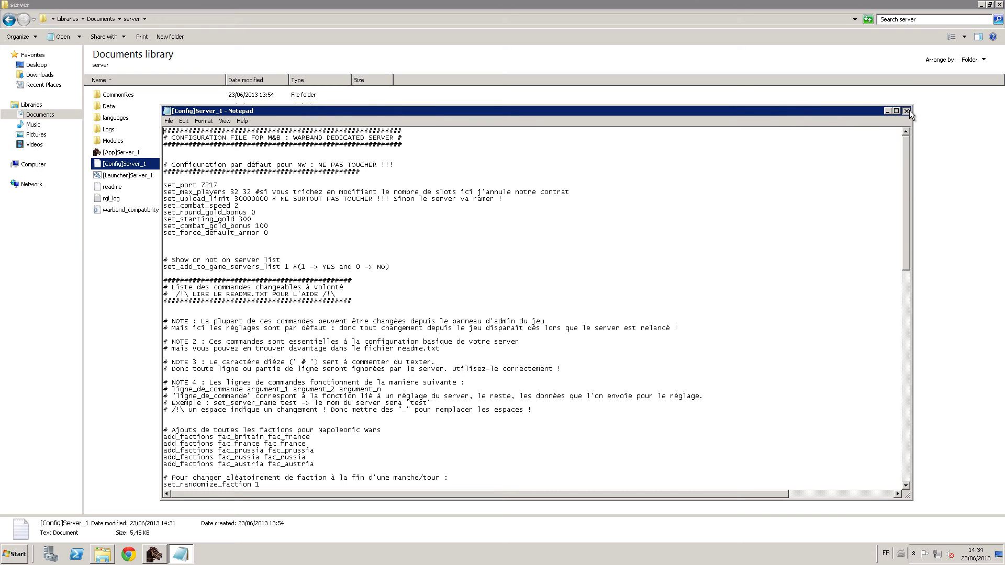
pyautogui.click(906, 111)
pyautogui.hotkey('alt', 'Tab')
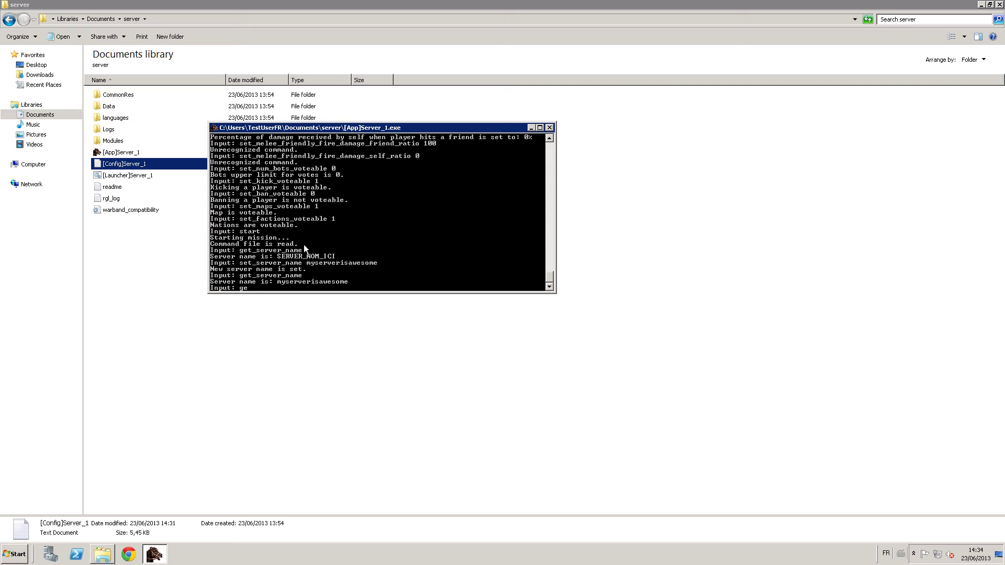
# Check the game password, set a new join password with set_pass, and verify with get_pass.
pyautogui.write('_pass')
pyautogui.press('Return')
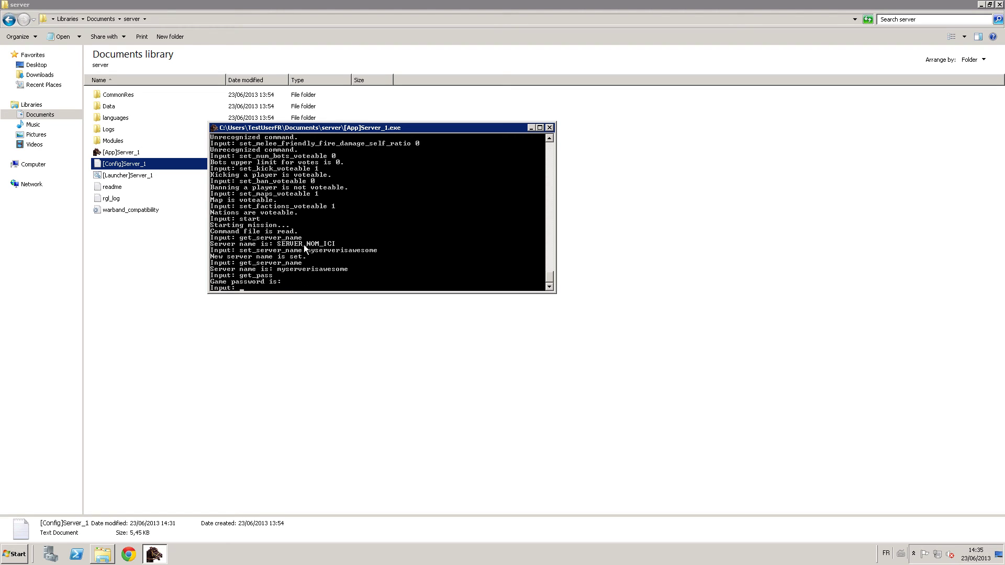
pyautogui.press('Return')
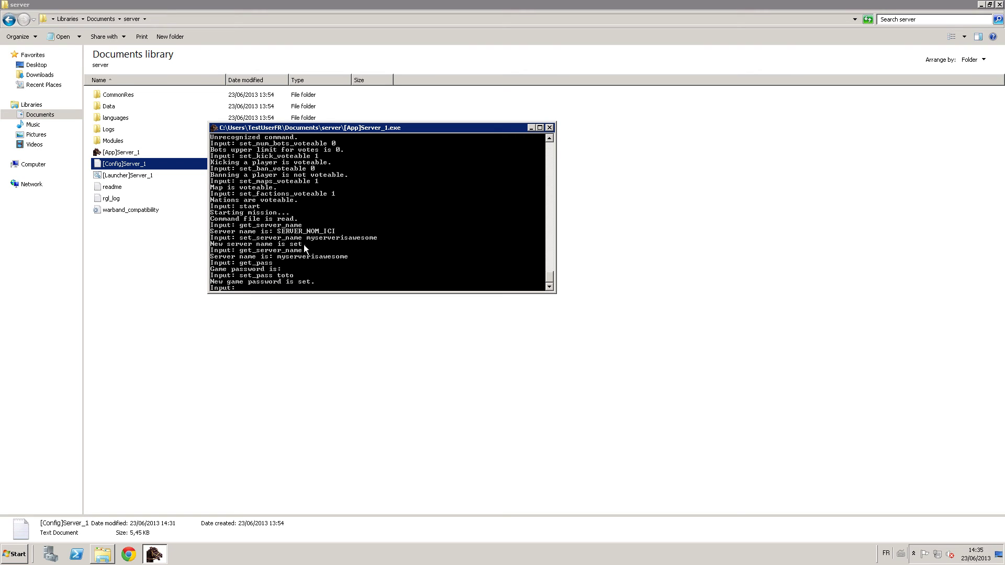
pyautogui.write('get_pass')
pyautogui.press('Return')
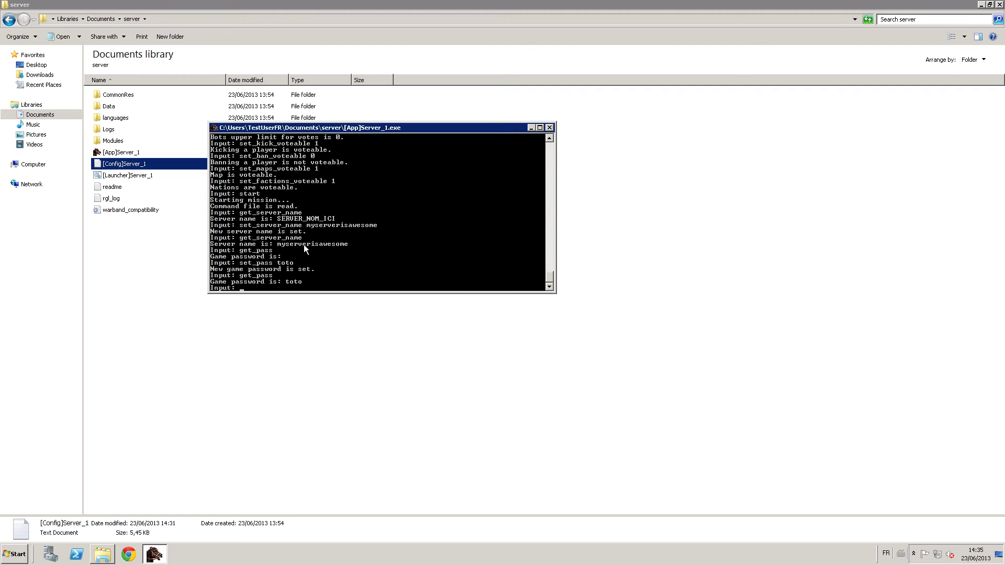
# Browse the readme's get commands in Notepad, then stop the server console with Ctrl+C.
pyautogui.doubleClick(111, 186)
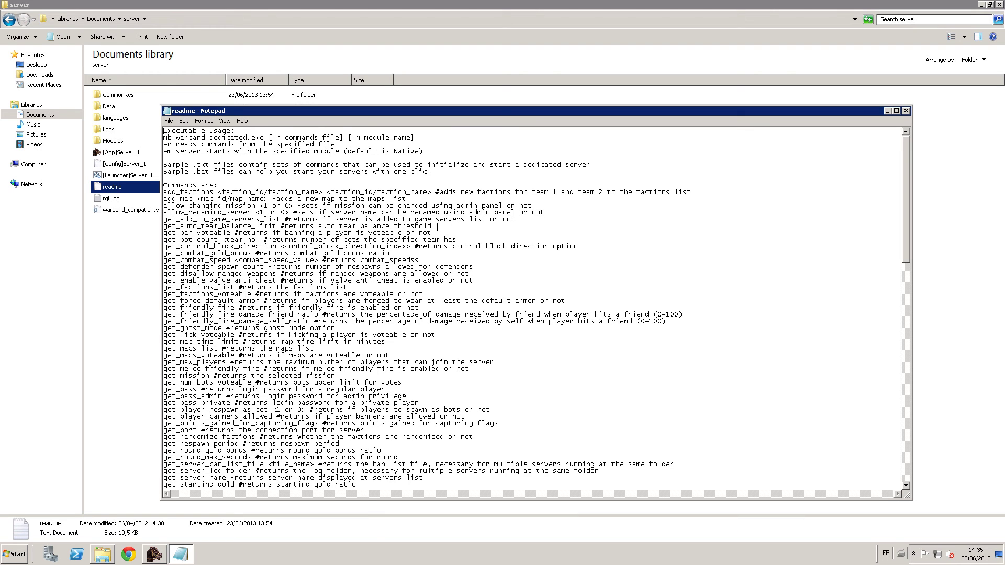
pyautogui.moveTo(441, 229); pyautogui.dragTo(464, 470)
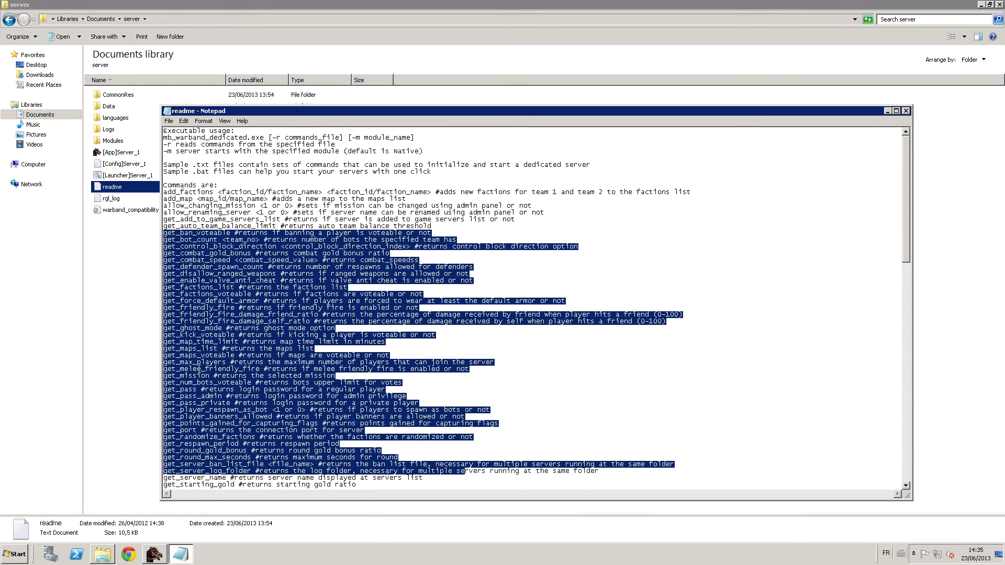
pyautogui.click(213, 282)
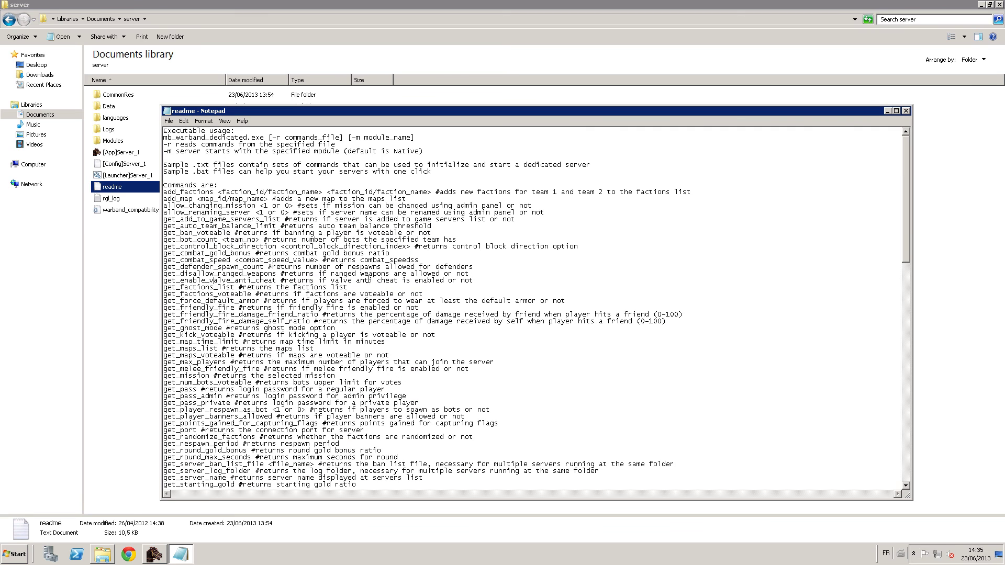
pyautogui.moveTo(476, 282); pyautogui.dragTo(163, 282)
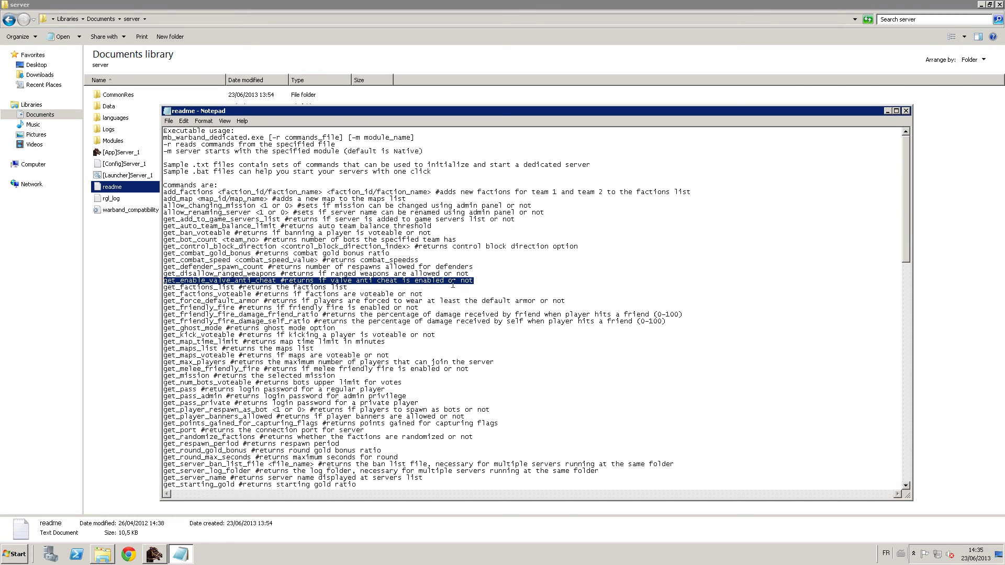
pyautogui.click(302, 275)
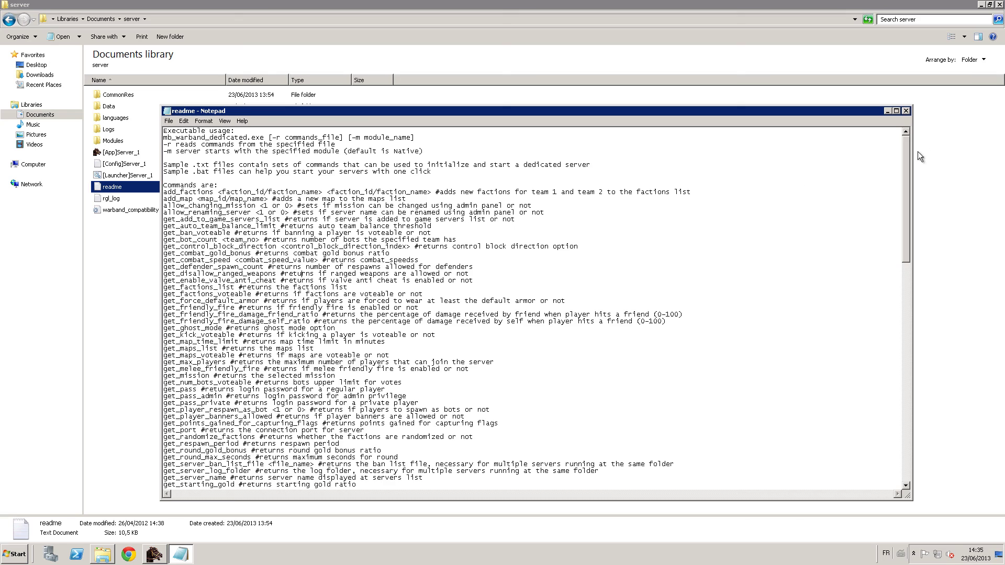
pyautogui.click(154, 554)
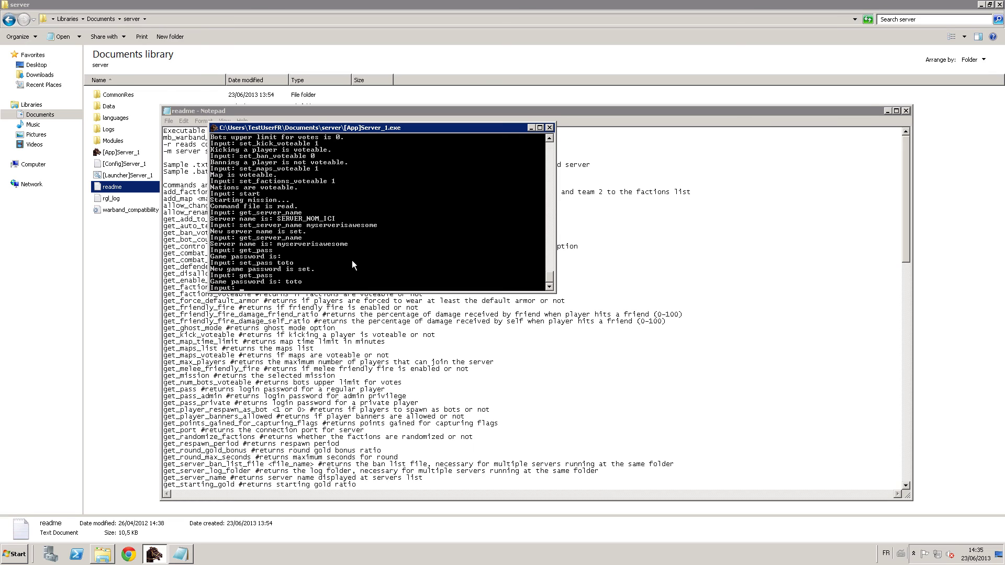
pyautogui.hotkey('ctrl', 'c')
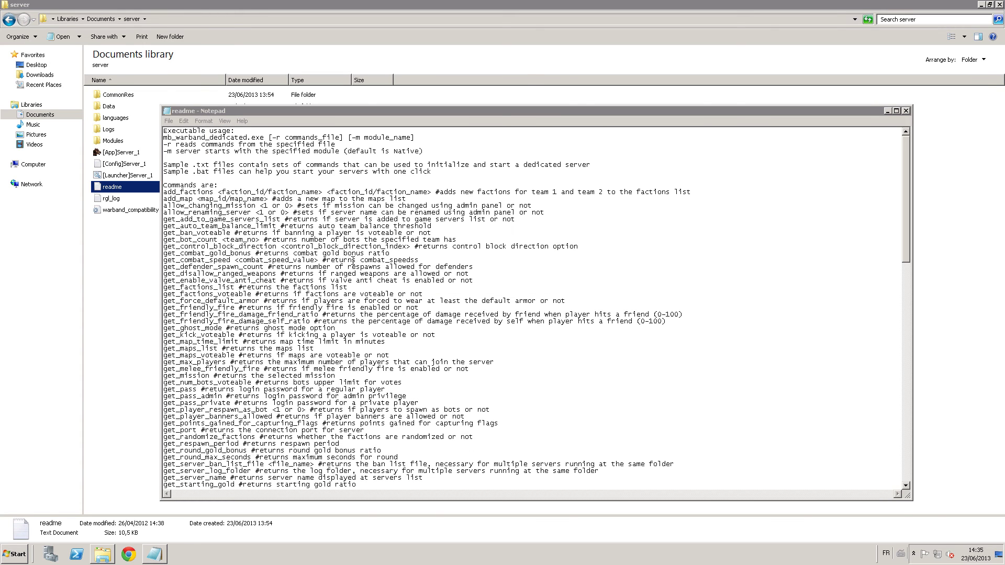
# Relaunch [Launcher]Server_1, close the readme, and run stats: 111 FPS with one client.
pyautogui.doubleClick(117, 177)
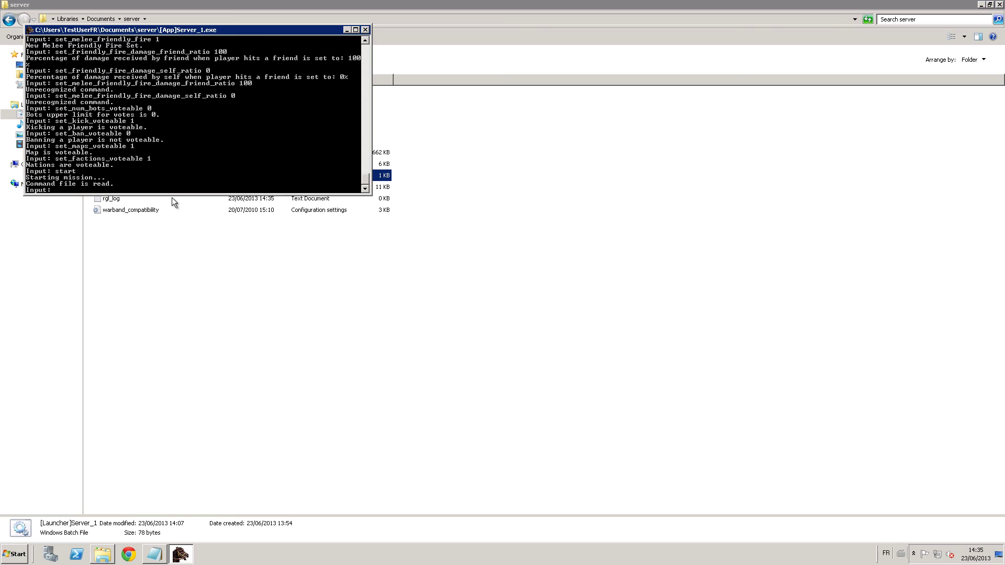
pyautogui.hotkey('alt', 'Tab')
pyautogui.hotkey('alt', 'Tab')
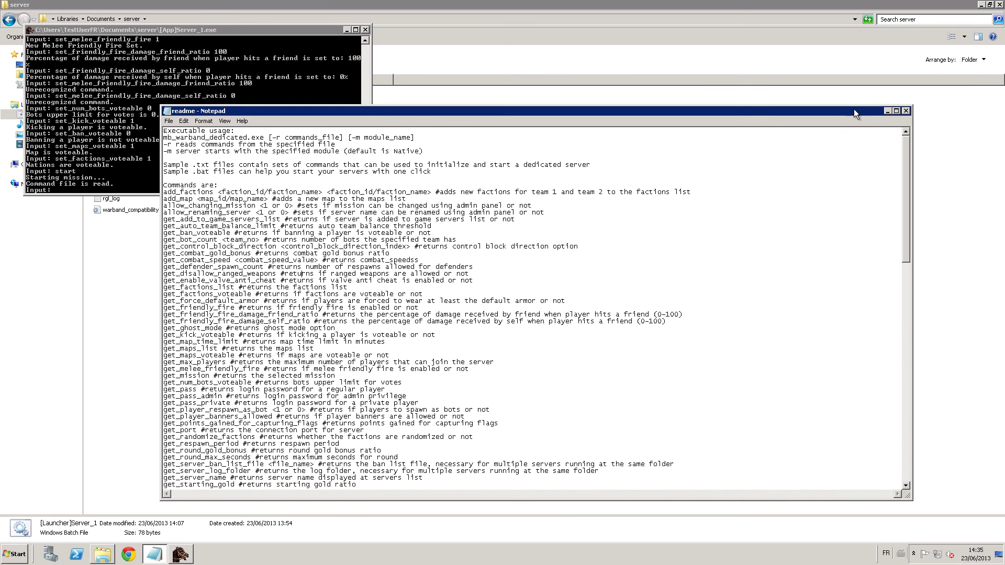
pyautogui.click(905, 109)
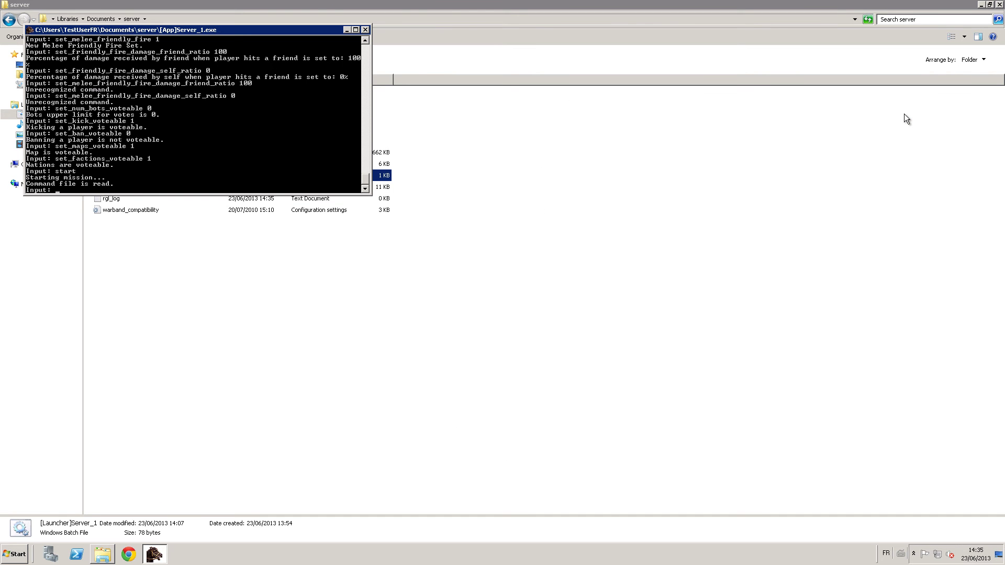
pyautogui.write('stats')
pyautogui.press('Return')
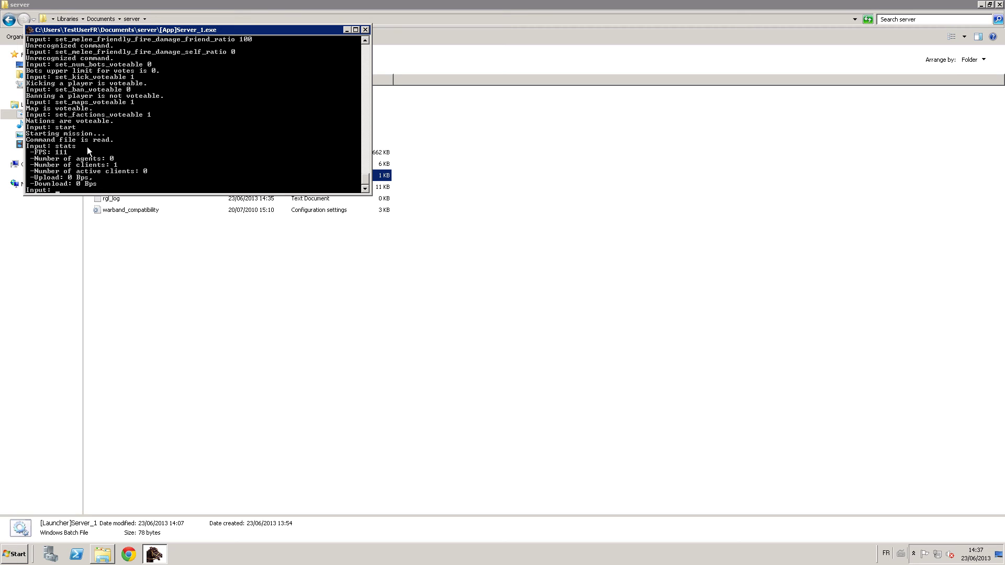
# Run stats again (14 FPS, 3 clients), then close the server console.
pyautogui.write('stats')
pyautogui.press('Return')
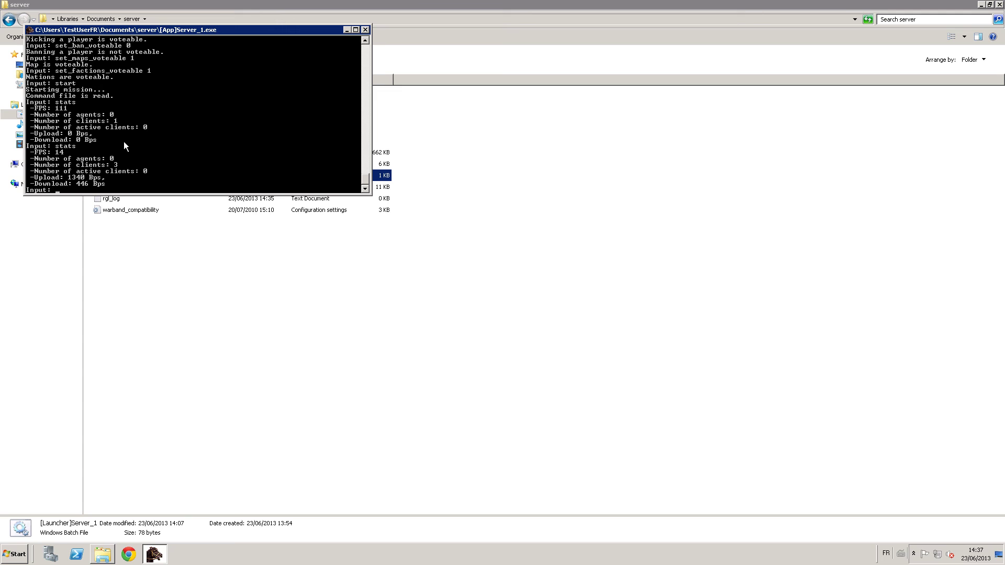
pyautogui.moveTo(186, 30); pyautogui.dragTo(383, 141)
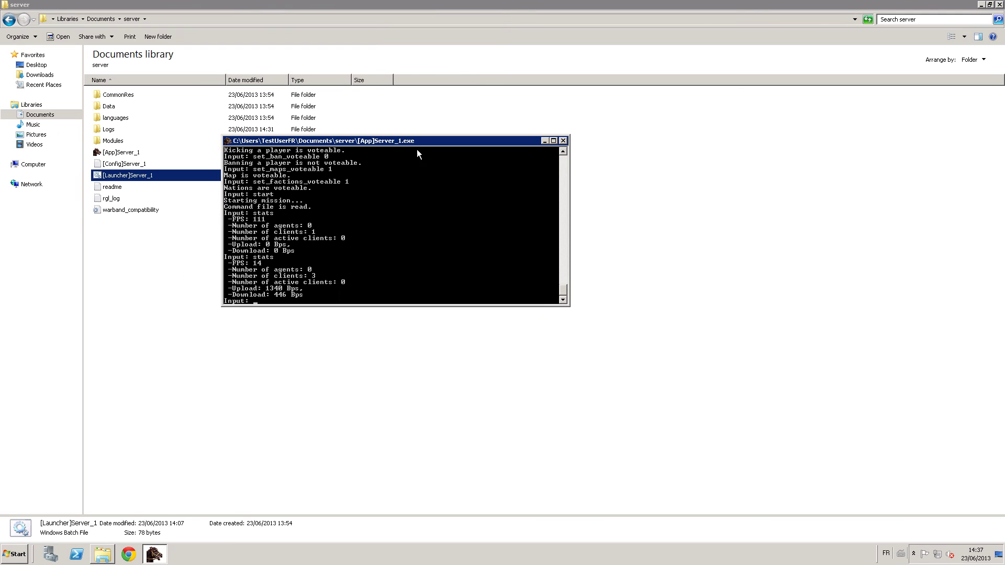
pyautogui.click(544, 141)
pyautogui.click(154, 554)
pyautogui.click(563, 141)
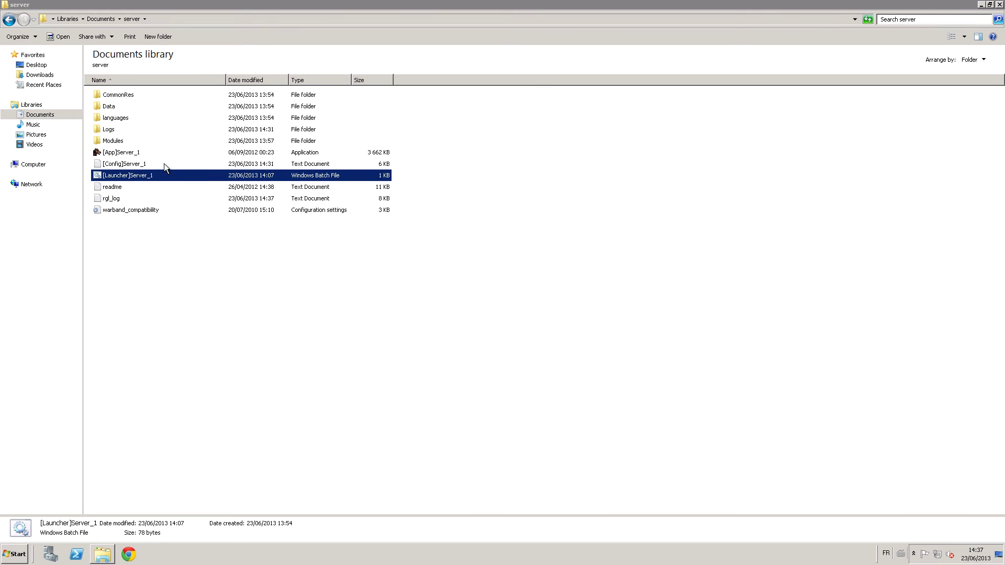
# Open server_log_06_23_13 from Logs in Notepad, review its five administrator join entries, and close it.
pyautogui.doubleClick(121, 131)
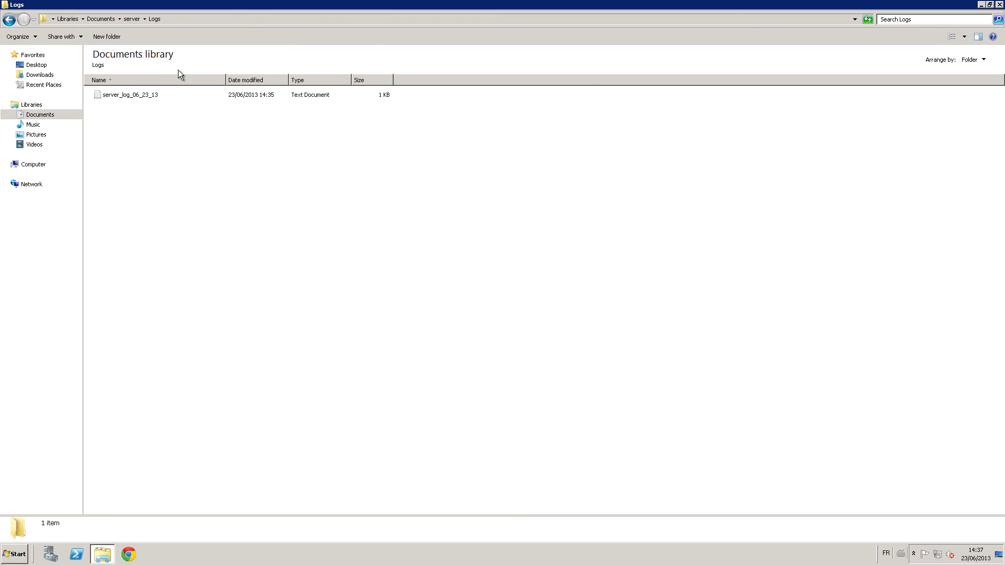
pyautogui.click(126, 95)
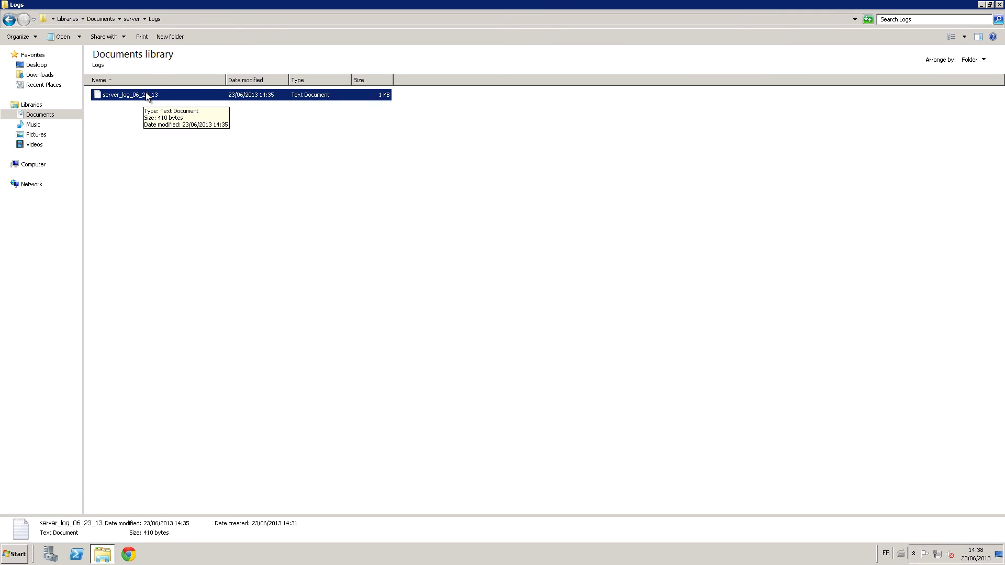
pyautogui.doubleClick(146, 93)
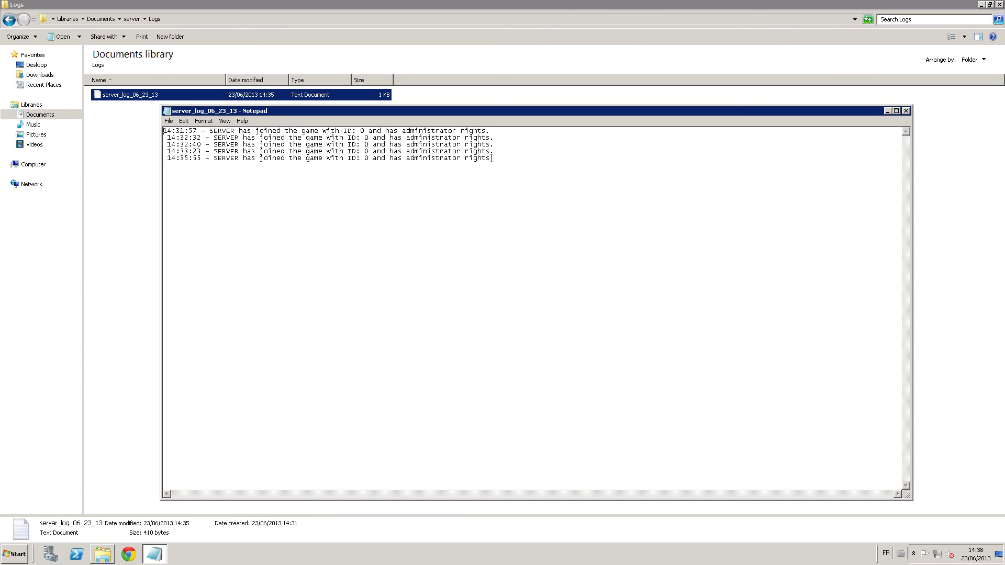
pyautogui.moveTo(493, 156); pyautogui.dragTo(164, 131)
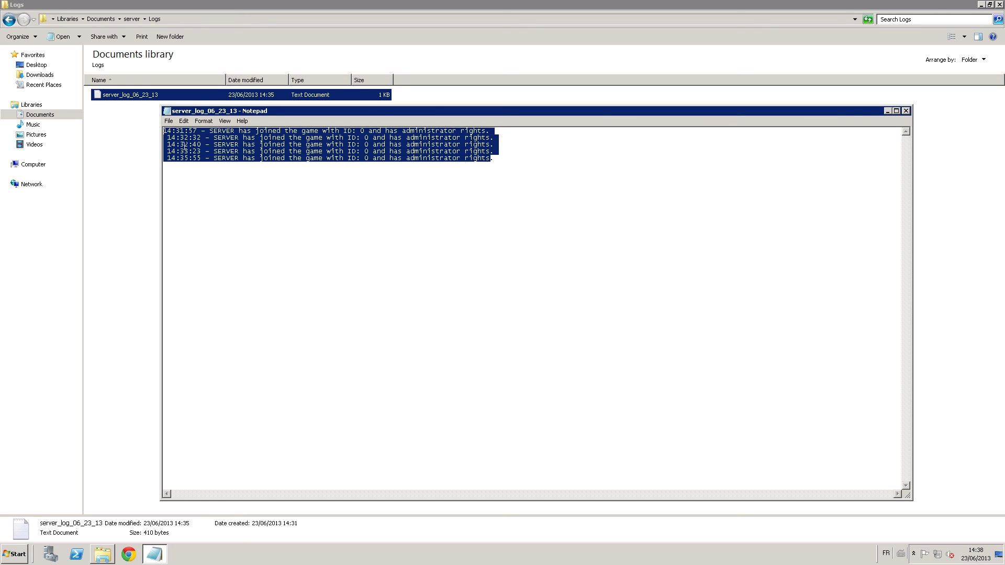
pyautogui.click(224, 167)
pyautogui.moveTo(202, 157); pyautogui.dragTo(164, 158)
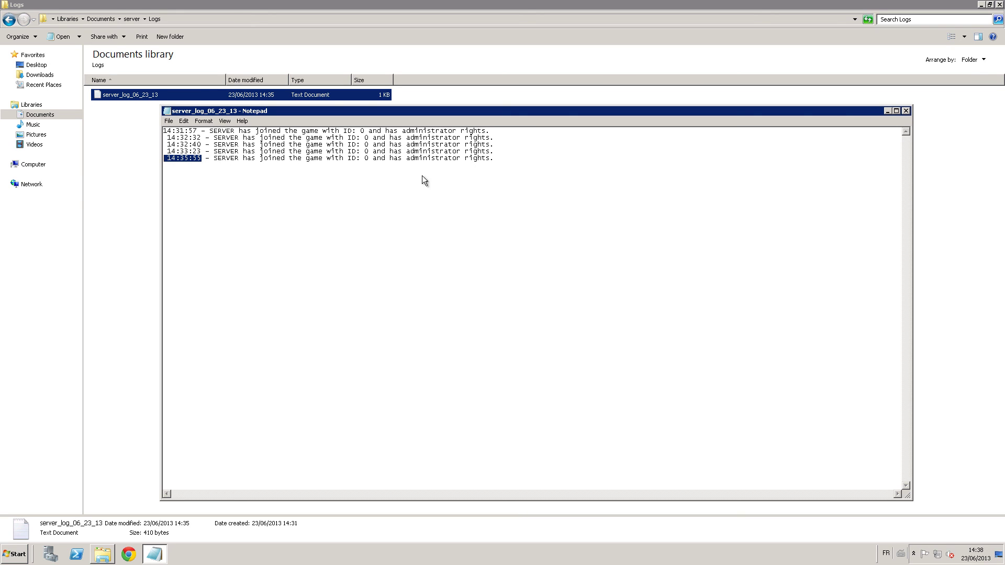
pyautogui.click(905, 111)
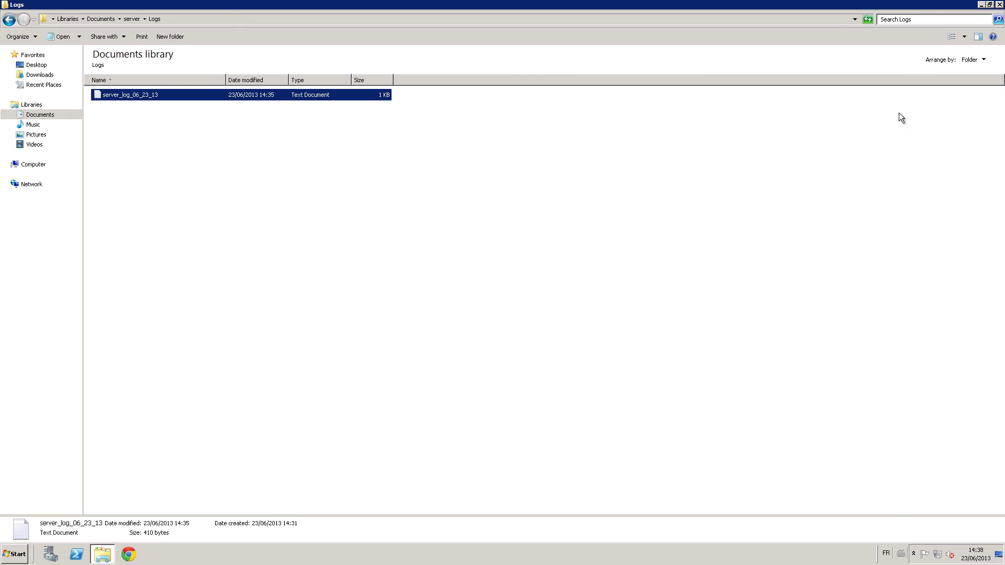
# Create a new folder named backup inside the Logs folder.
pyautogui.click(130, 160)
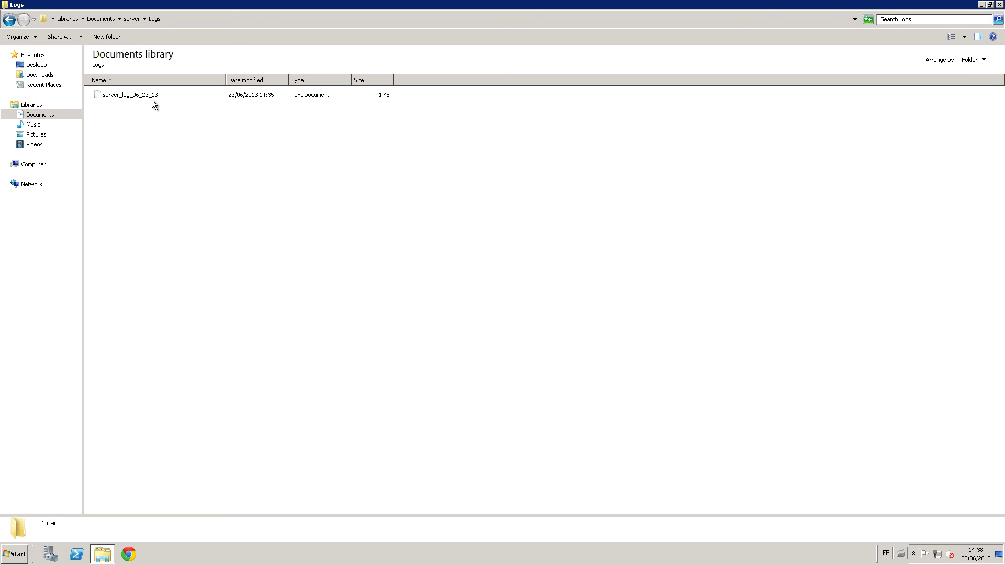
pyautogui.click(118, 36)
pyautogui.write('ba')
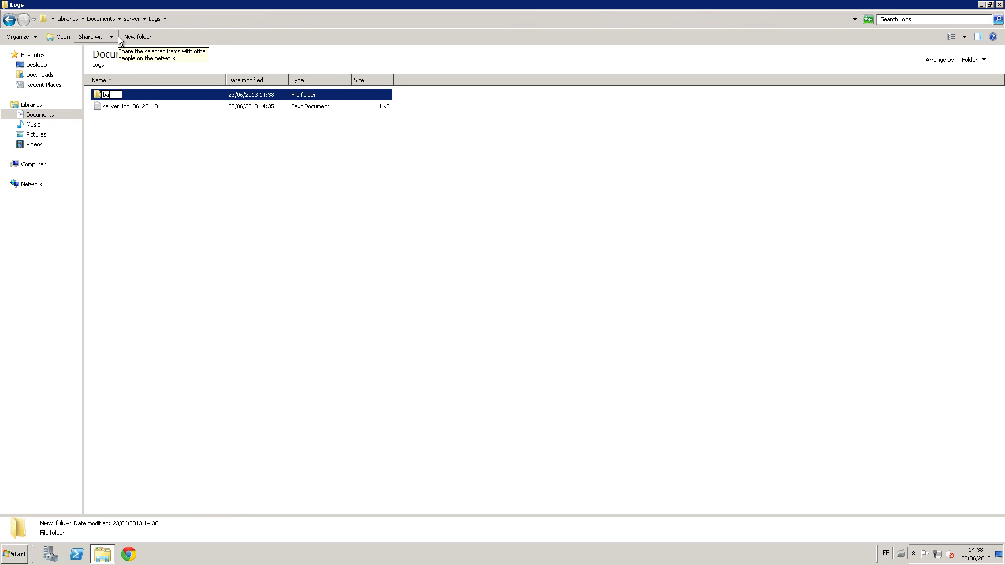
pyautogui.write('ckup')
pyautogui.press('Return')
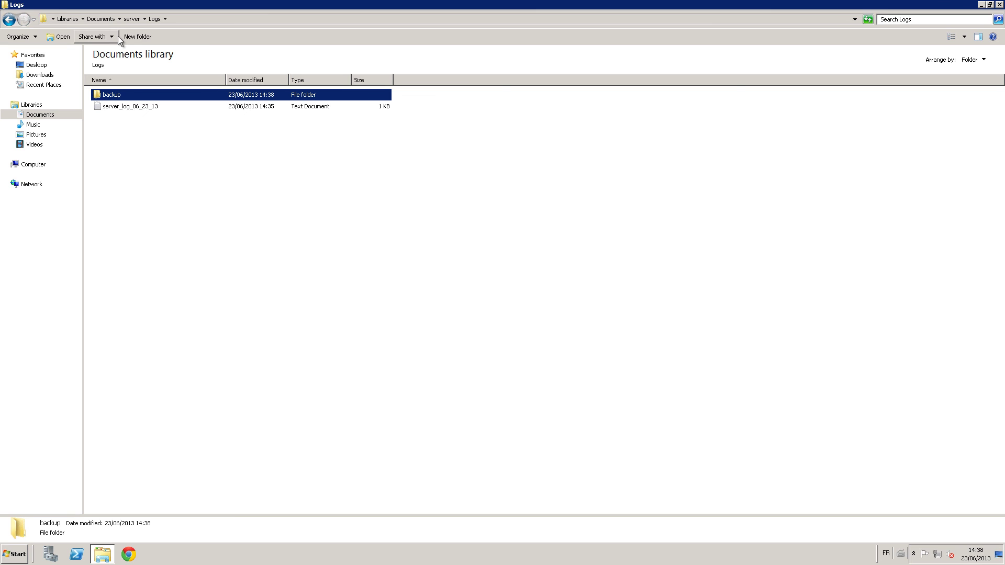
# Move server_log_06_23_13 into the backup folder and confirm it arrived.
pyautogui.press('Down')
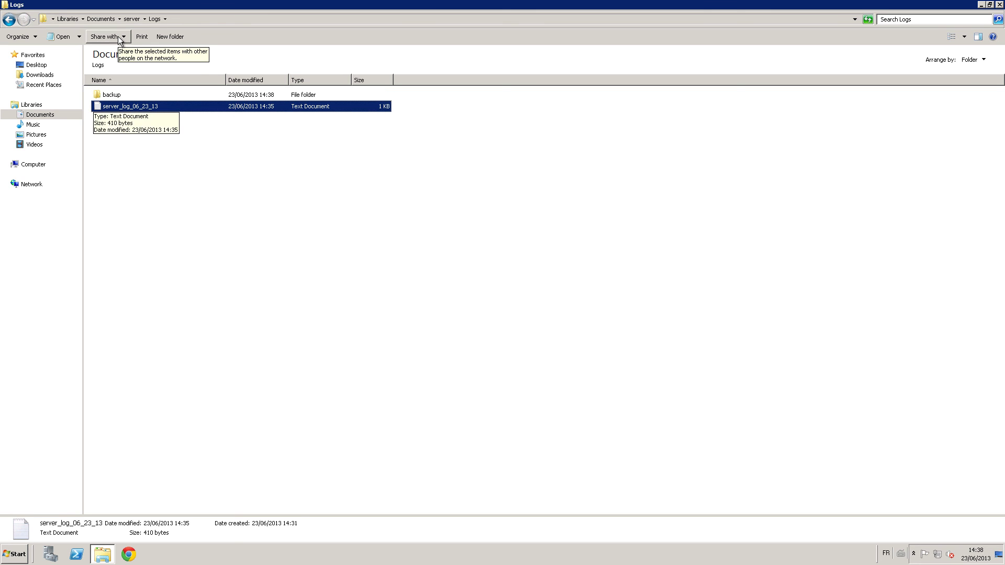
pyautogui.press('Up')
pyautogui.press('Return')
pyautogui.hotkey('ctrl', 'v')
pyautogui.press('BackSpace')
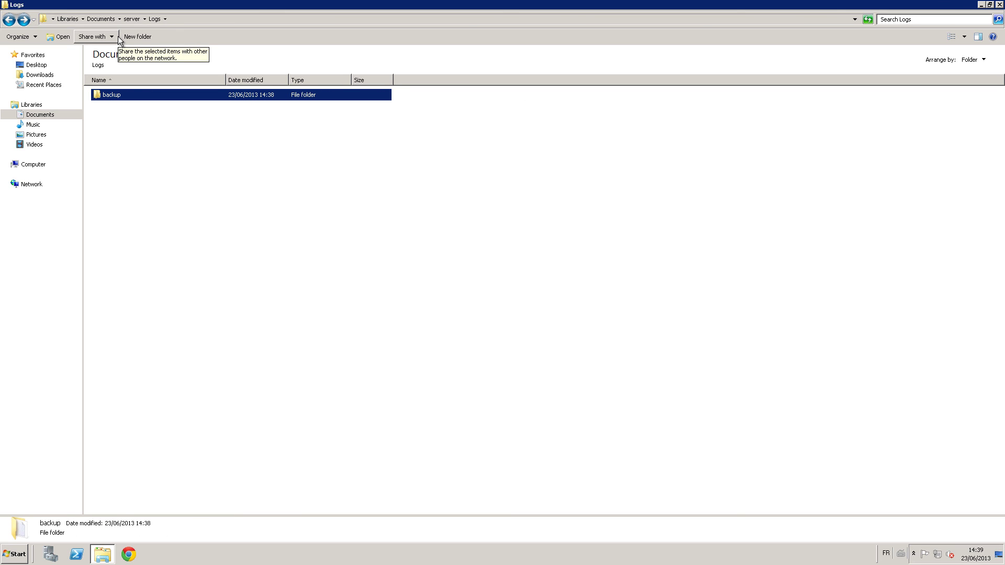
pyautogui.press('Return')
# Delete the backup folder to the Recycle Bin and return to the server folder.
pyautogui.press('BackSpace')
pyautogui.press('Delete')
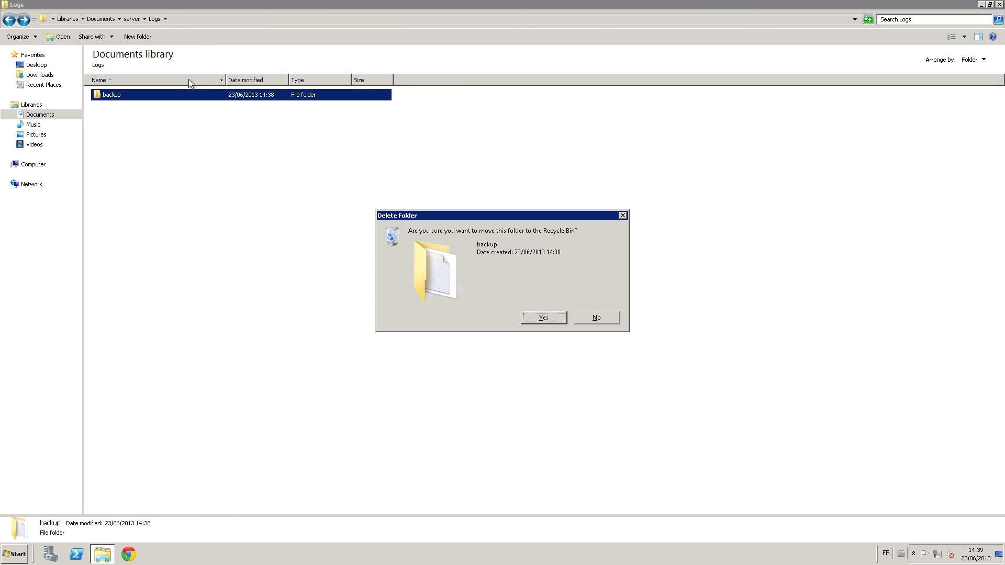
pyautogui.press('Return')
pyautogui.press('BackSpace')
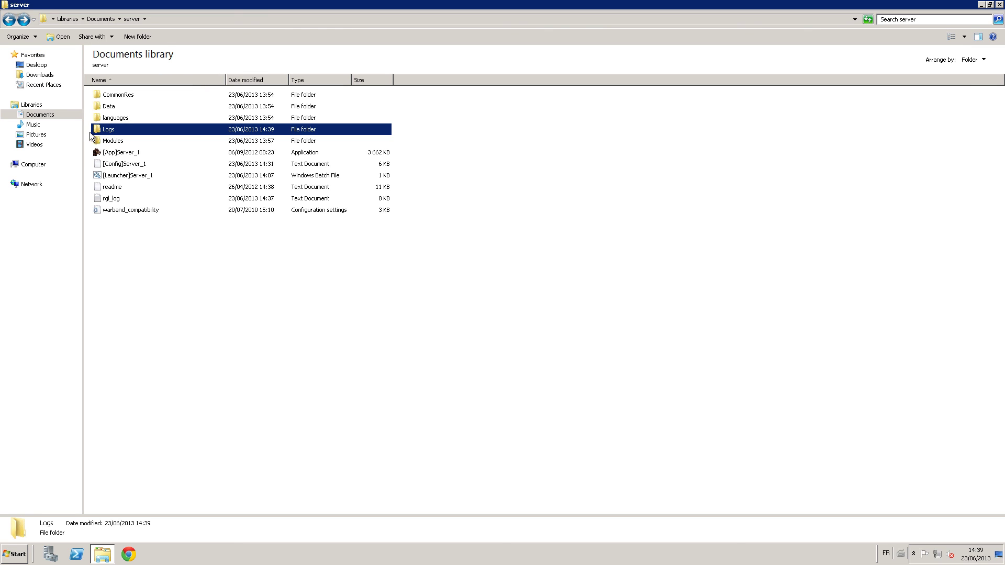
# Navigate into Modules and open the Napoleonic Wars module folder.
pyautogui.doubleClick(112, 141)
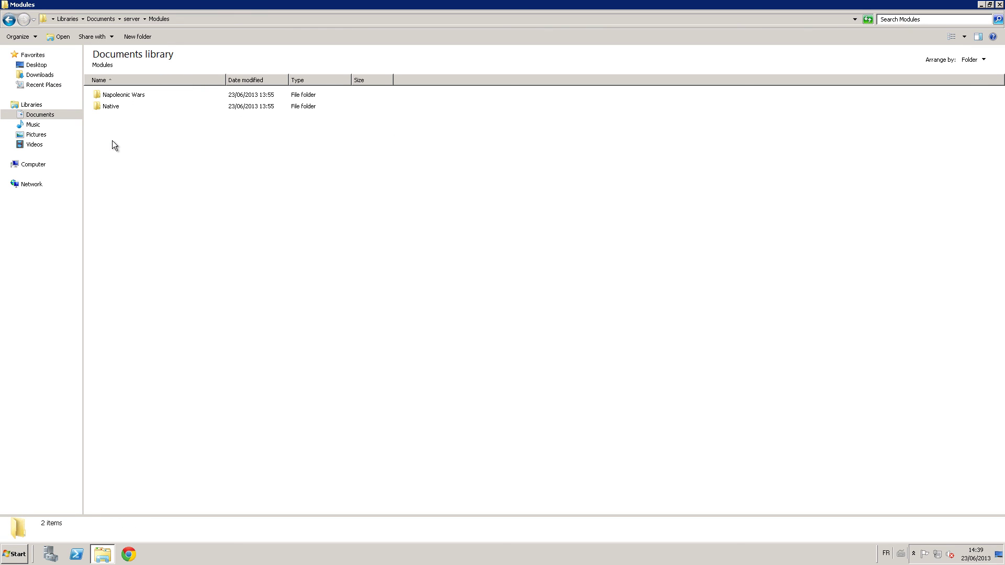
pyautogui.press('BackSpace')
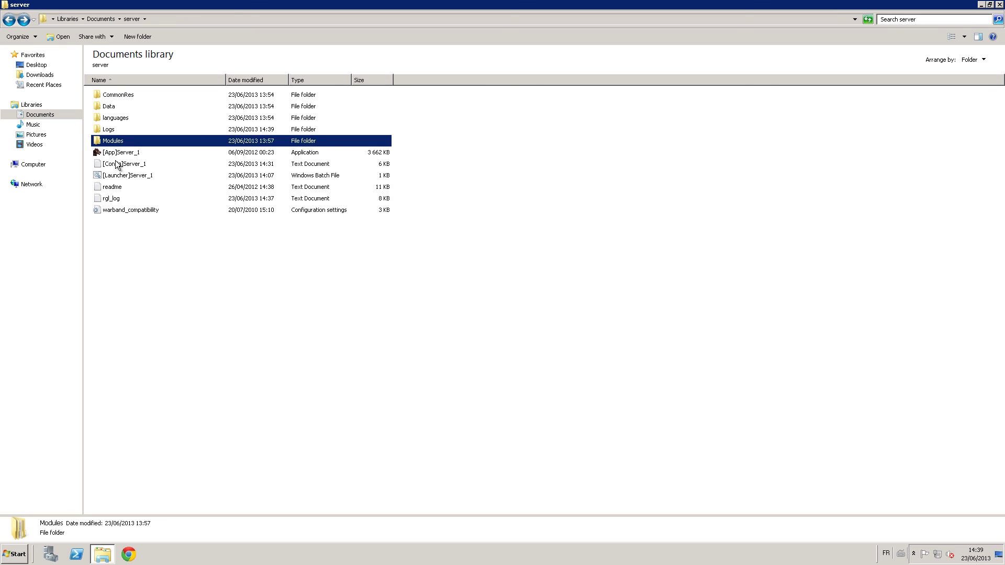
pyautogui.doubleClick(109, 141)
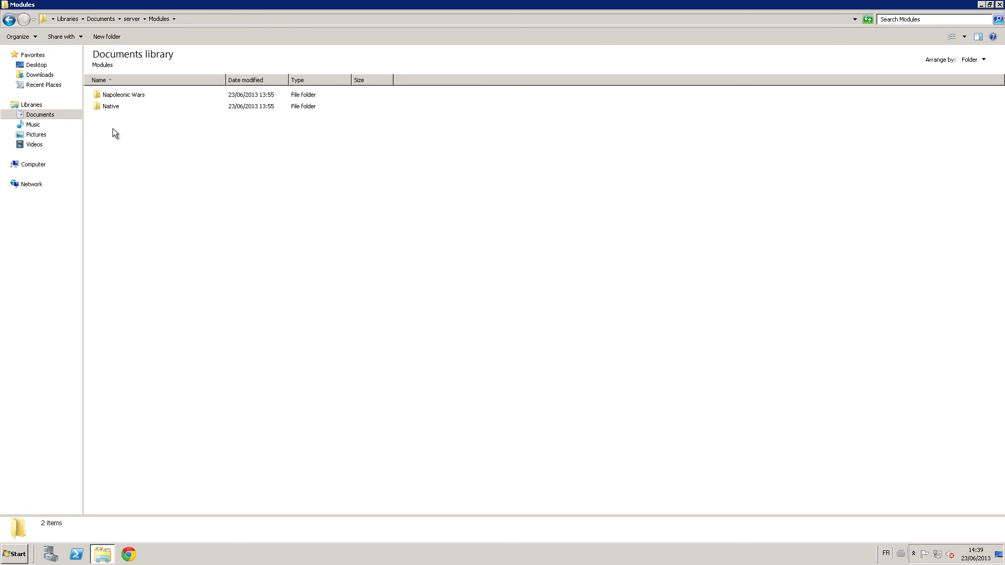
pyautogui.click(108, 107)
pyautogui.click(120, 95)
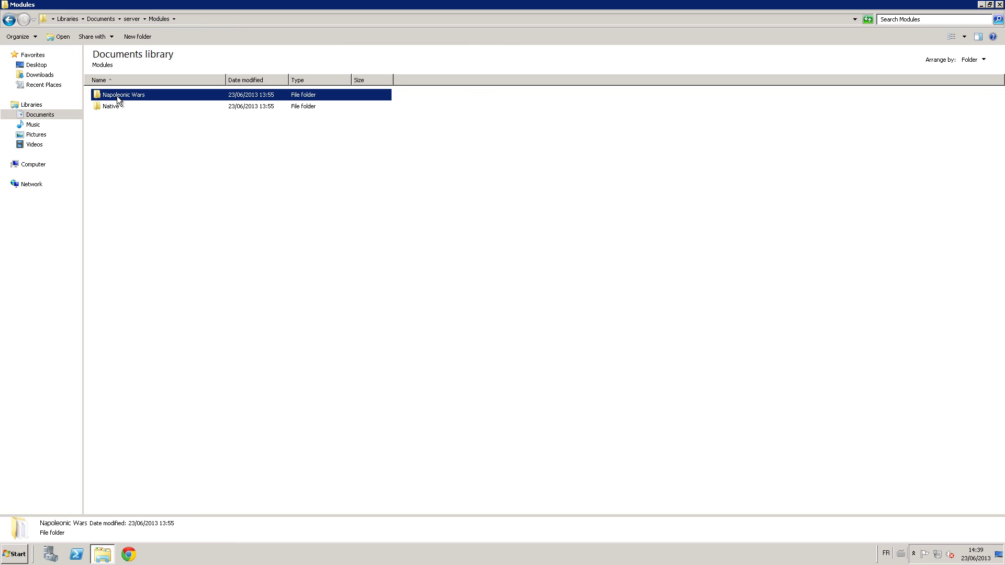
pyautogui.doubleClick(117, 97)
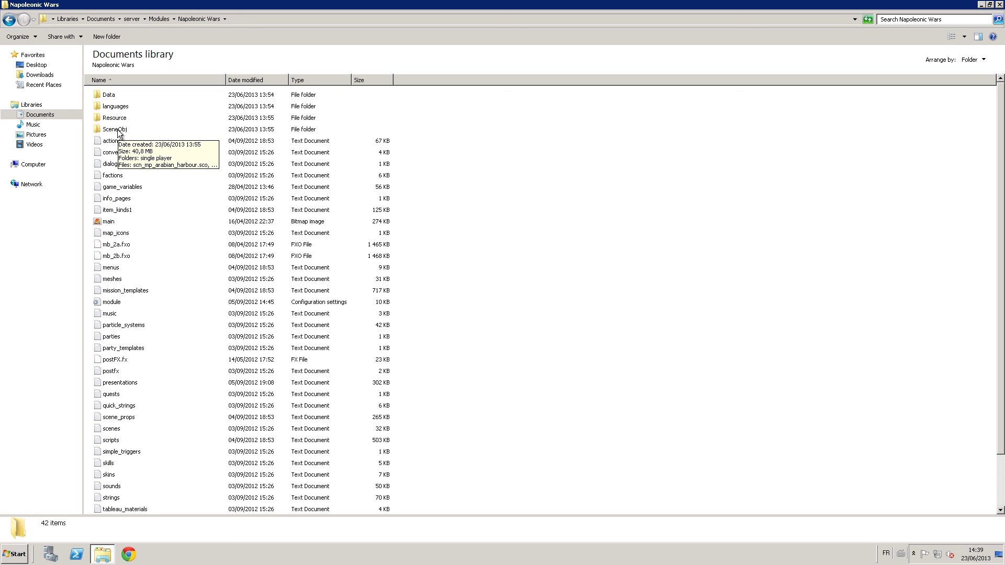
# Open the SceneObj folder and scroll through its 117 scn_ .sco scene files.
pyautogui.doubleClick(119, 131)
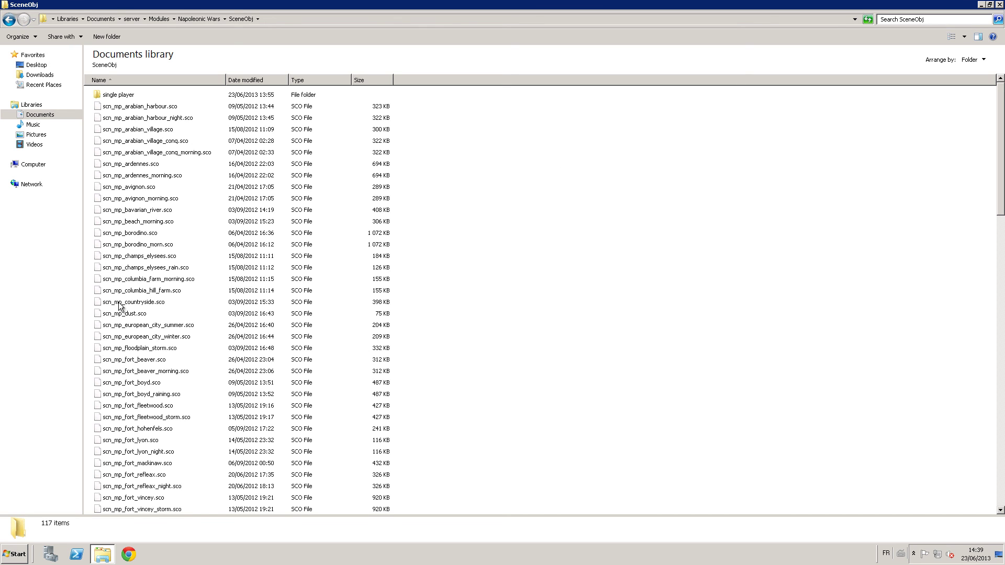
pyautogui.click(152, 278)
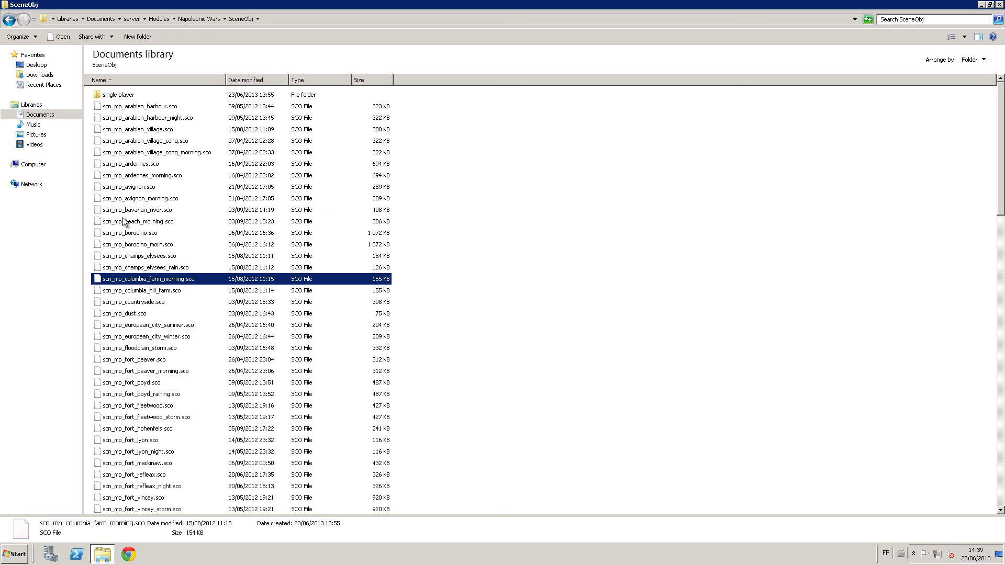
pyautogui.press('BackSpace')
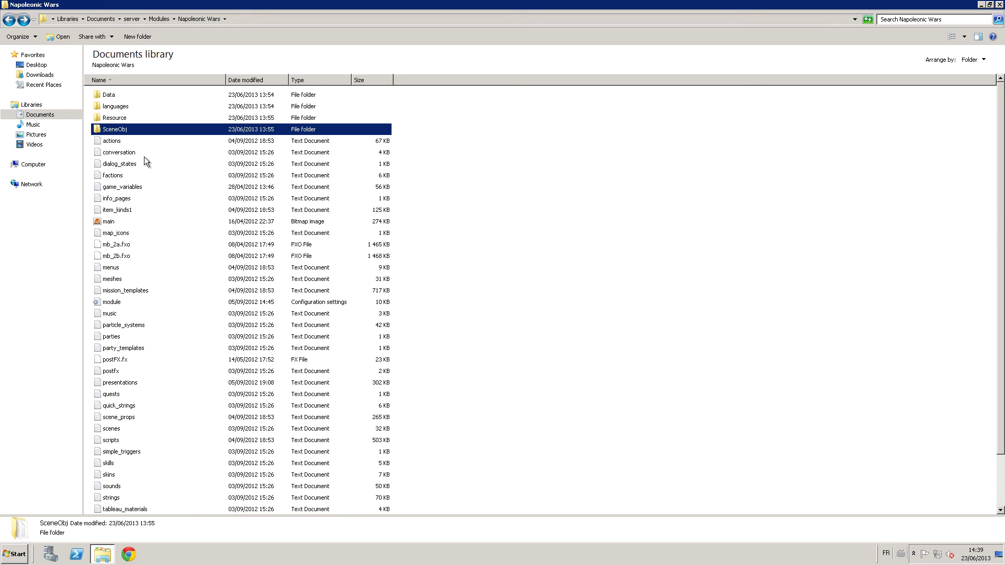
pyautogui.doubleClick(130, 131)
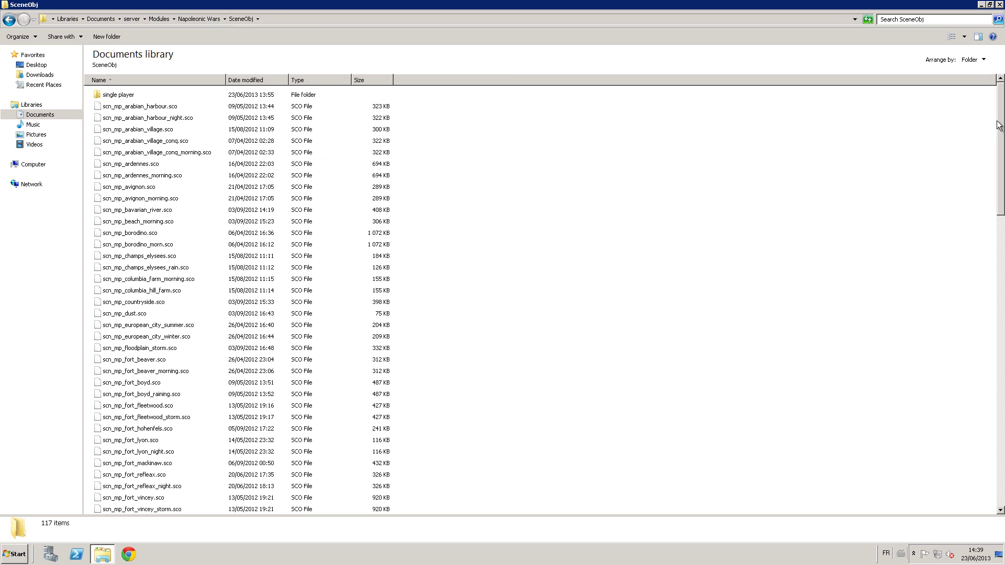
pyautogui.scroll(-20, 990, 230)
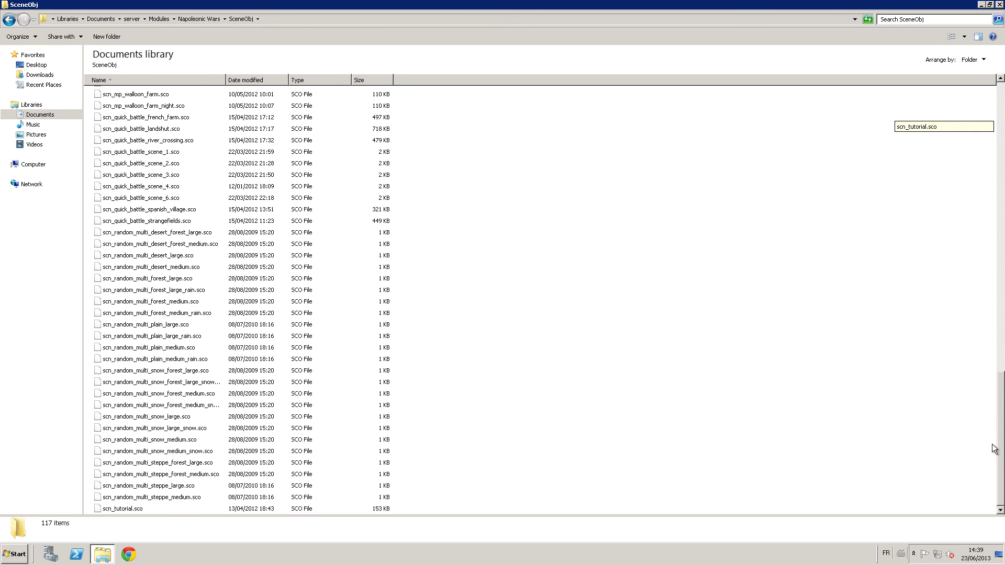
pyautogui.scroll(20, 972, 353)
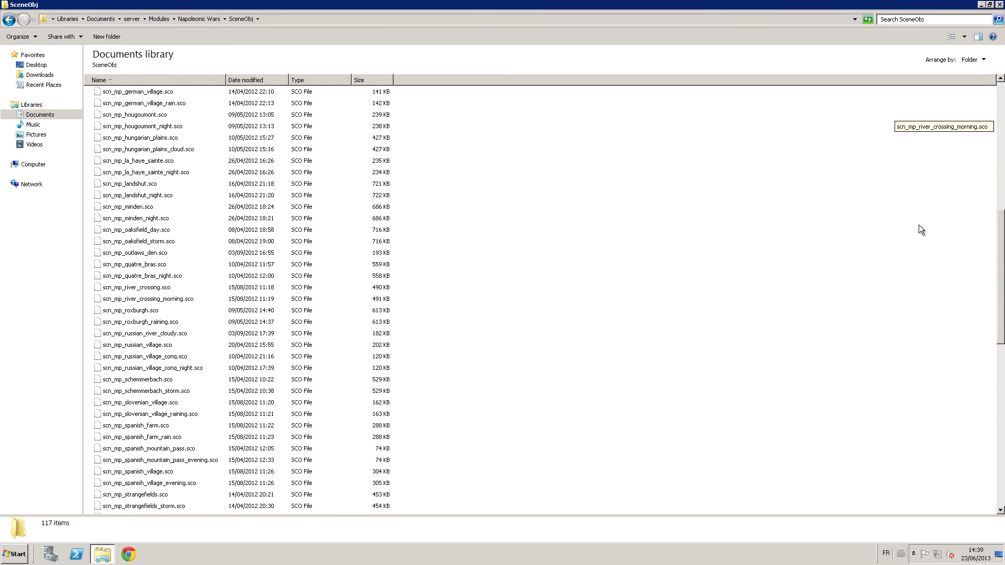
# Finish browsing SceneObj and go back to the Napoleonic Wars folder.
pyautogui.scroll(-20, 968, 392)
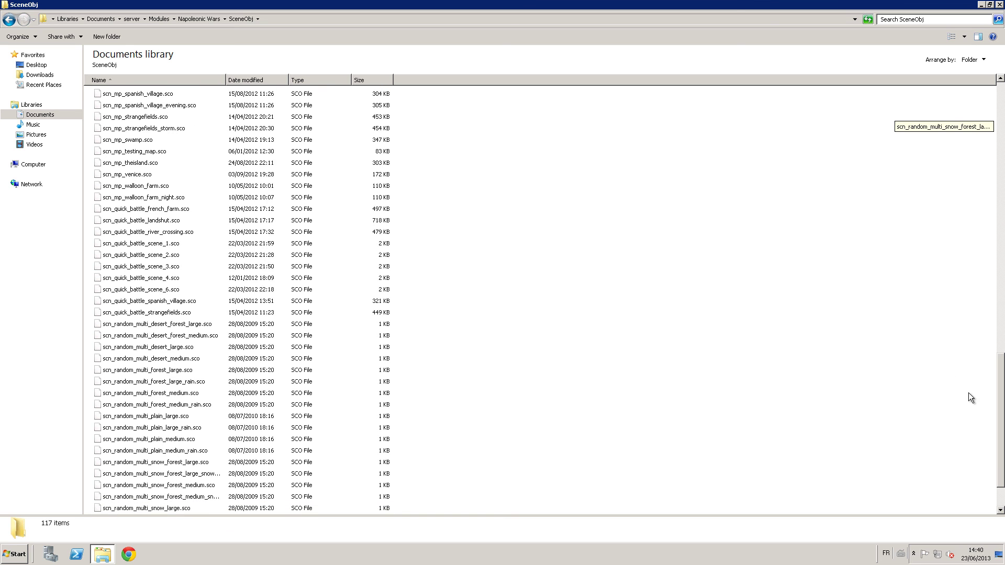
pyautogui.press('BackSpace')
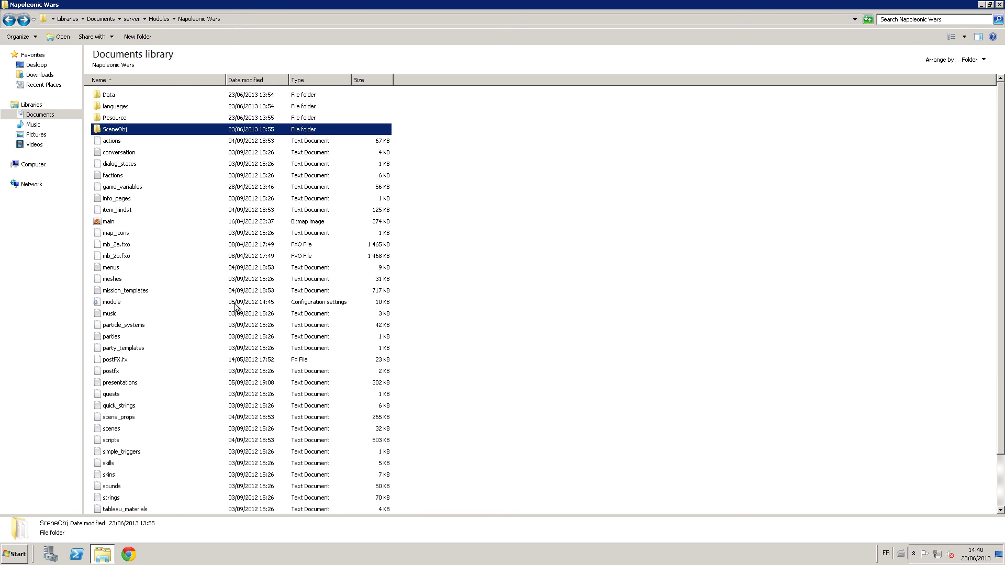
pyautogui.press('Return')
pyautogui.press('BackSpace')
# Inspect the scenes file in Notepad, including scn_random_scene_desert, then close it and go up to Modules.
pyautogui.doubleClick(114, 430)
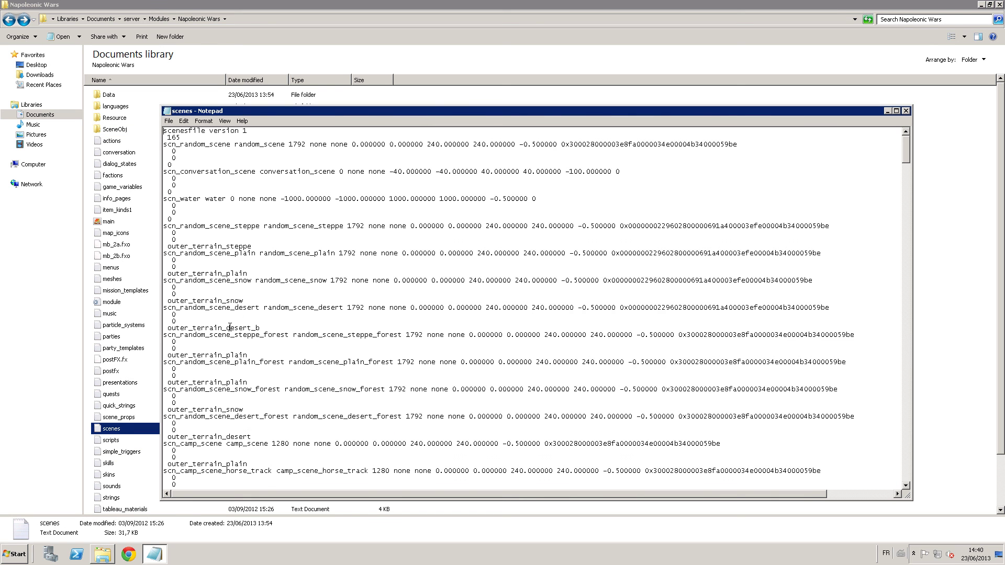
pyautogui.doubleClick(173, 321)
pyautogui.moveTo(172, 319); pyautogui.dragTo(165, 310)
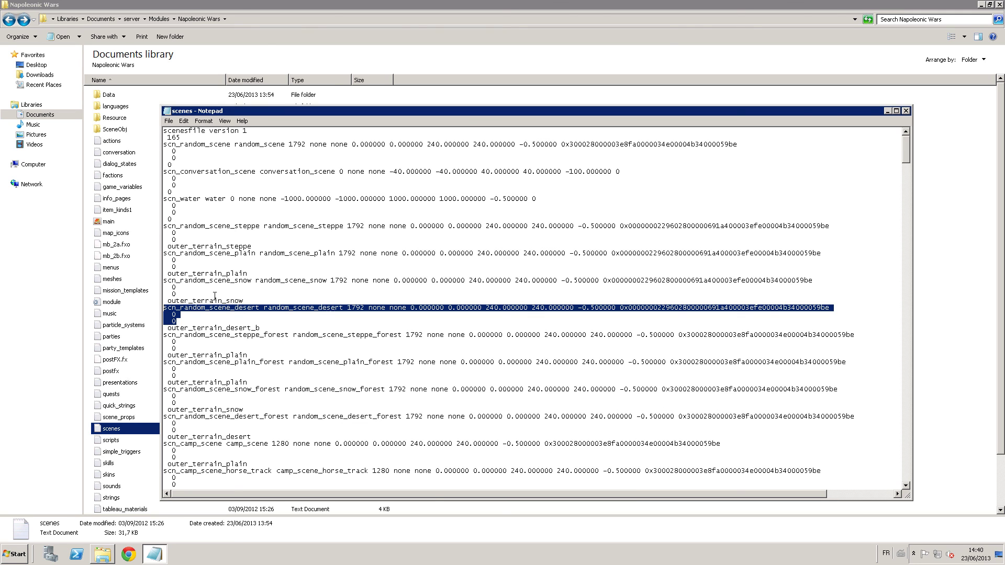
pyautogui.click(906, 112)
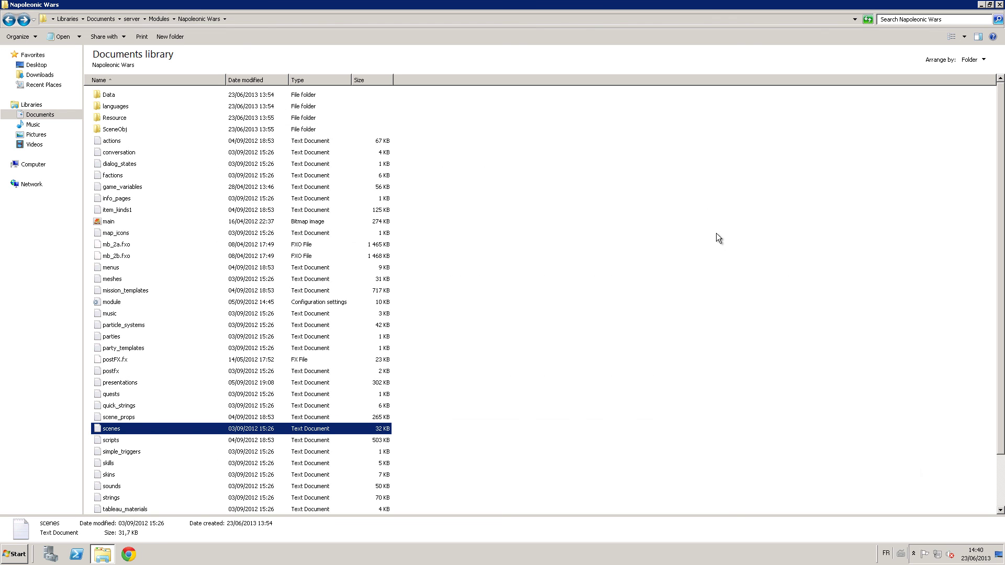
pyautogui.doubleClick(117, 428)
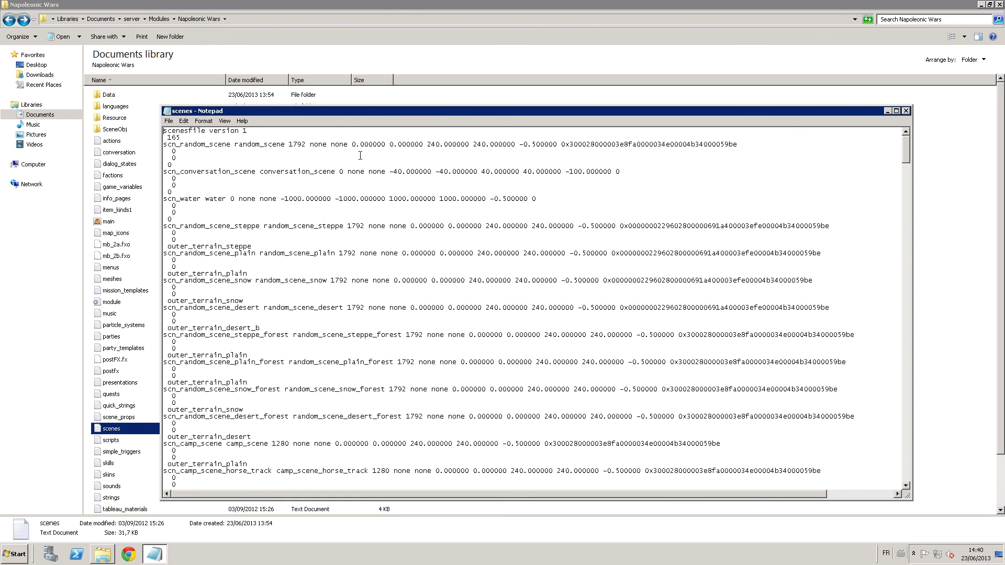
pyautogui.click(903, 112)
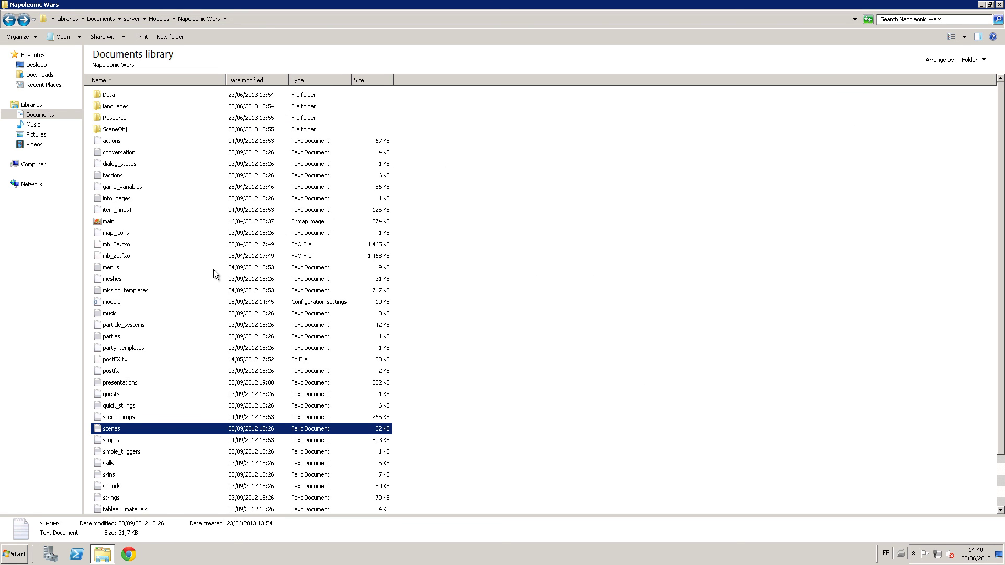
pyautogui.press('BackSpace')
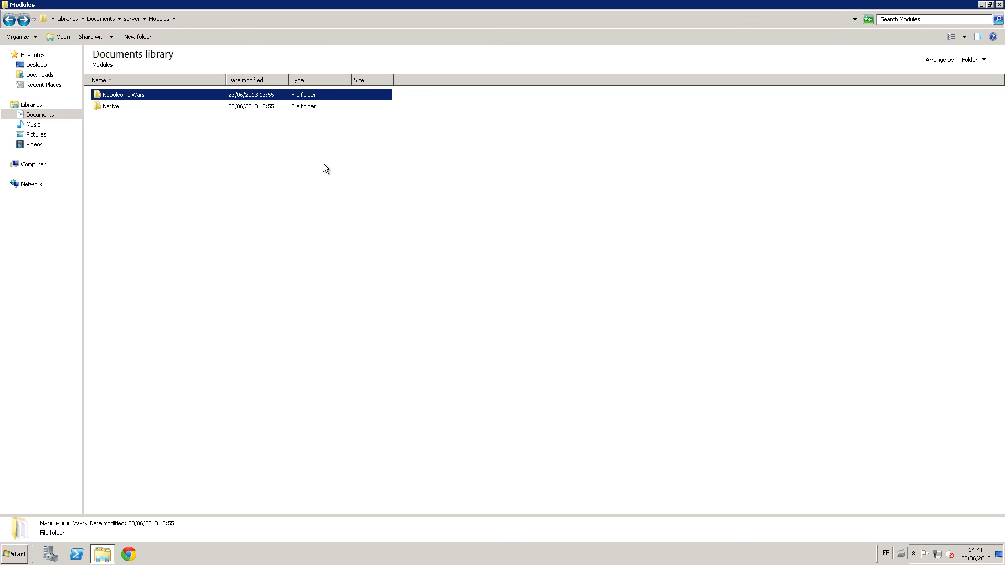
# Go up from Modules to the server folder listing the Server_1 files.
pyautogui.press('BackSpace')
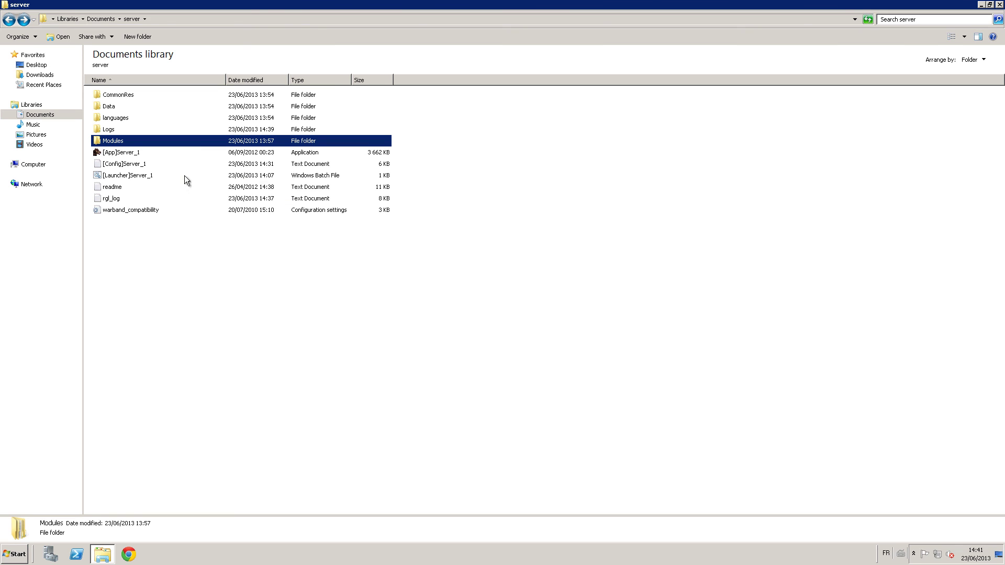
# Rename [Launcher]Server_1 to [Launcher]NW public.
pyautogui.click(124, 163)
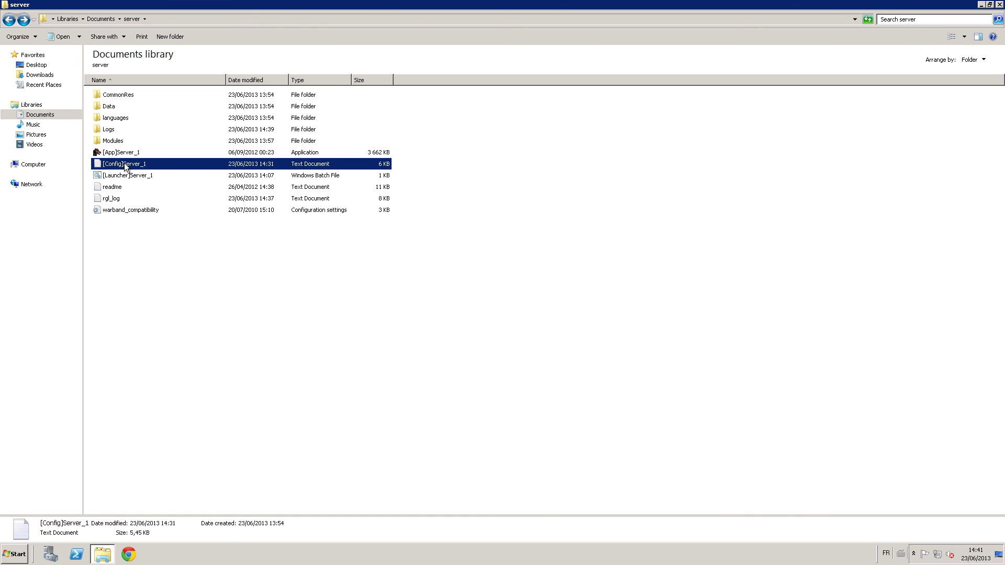
pyautogui.click(136, 176)
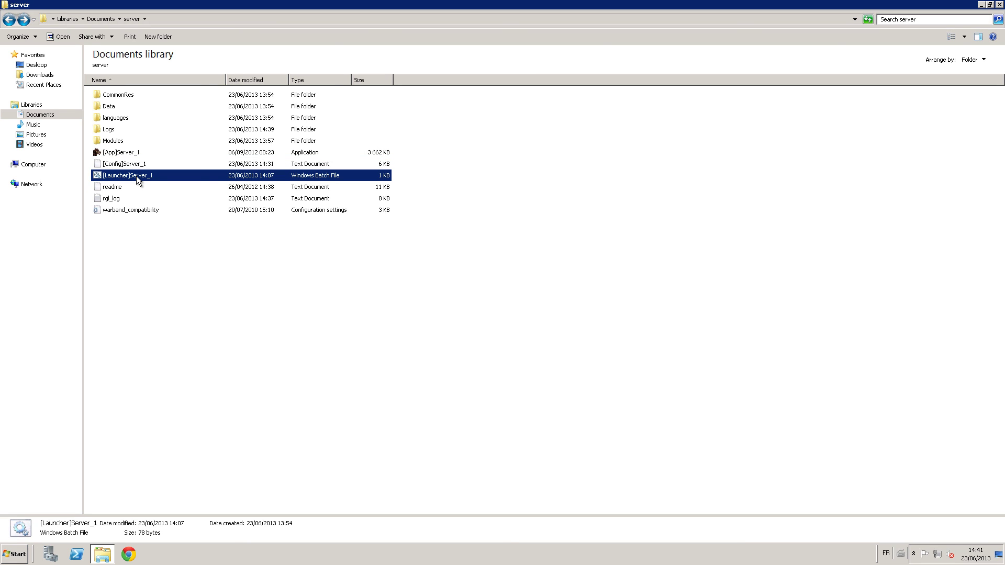
pyautogui.click(136, 176)
pyautogui.press('Escape')
pyautogui.press('F2')
pyautogui.press('Return')
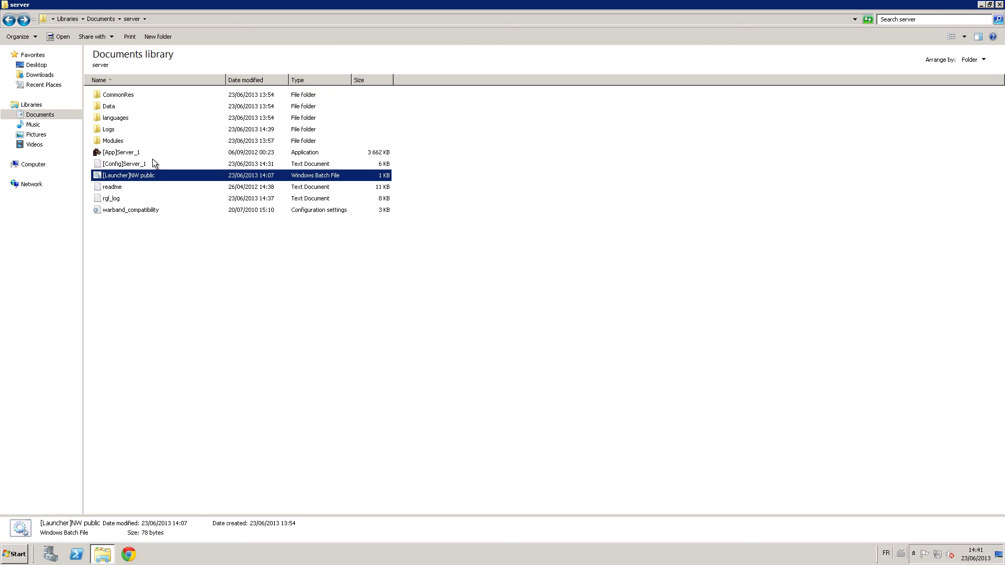
# Rename [Config]Server_1 to [Config]NW public.
pyautogui.click(153, 159)
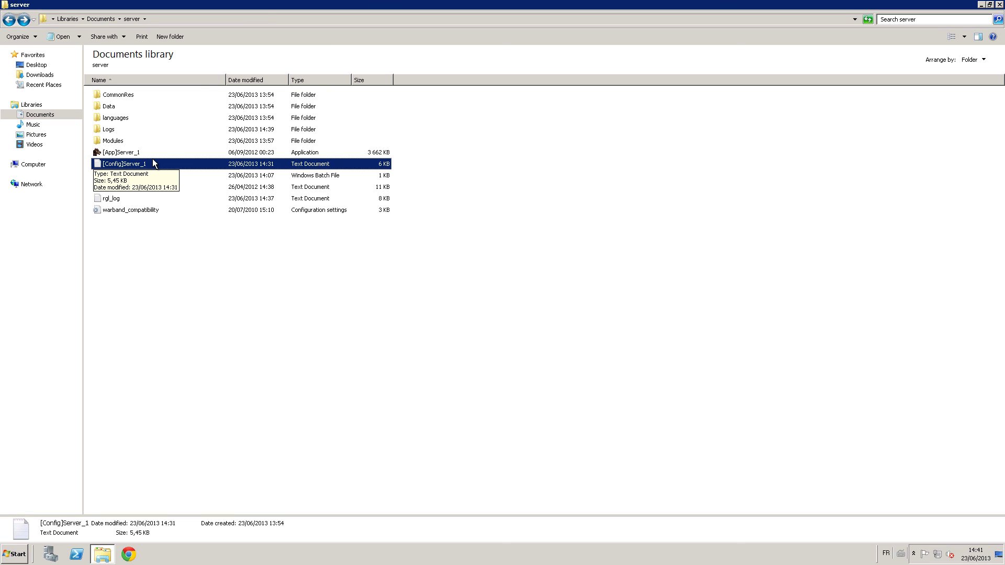
pyautogui.click(152, 159)
pyautogui.press('End')
pyautogui.press('BackSpace')
pyautogui.press('BackSpace')
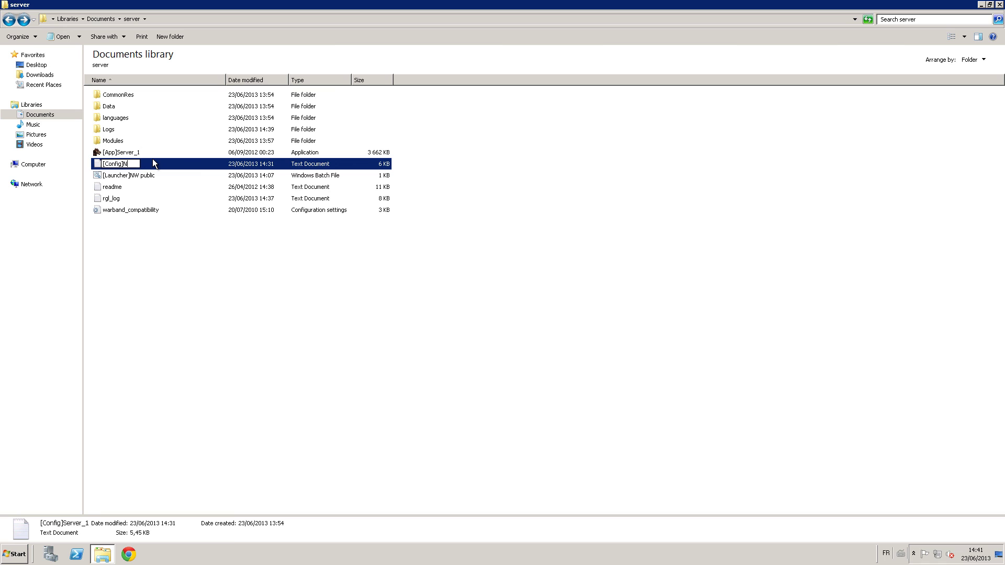
pyautogui.write('NW public')
pyautogui.press('Return')
# Duplicate the NW public config and name the copy [Config]NW private.
pyautogui.hotkey('ctrl', 'c')
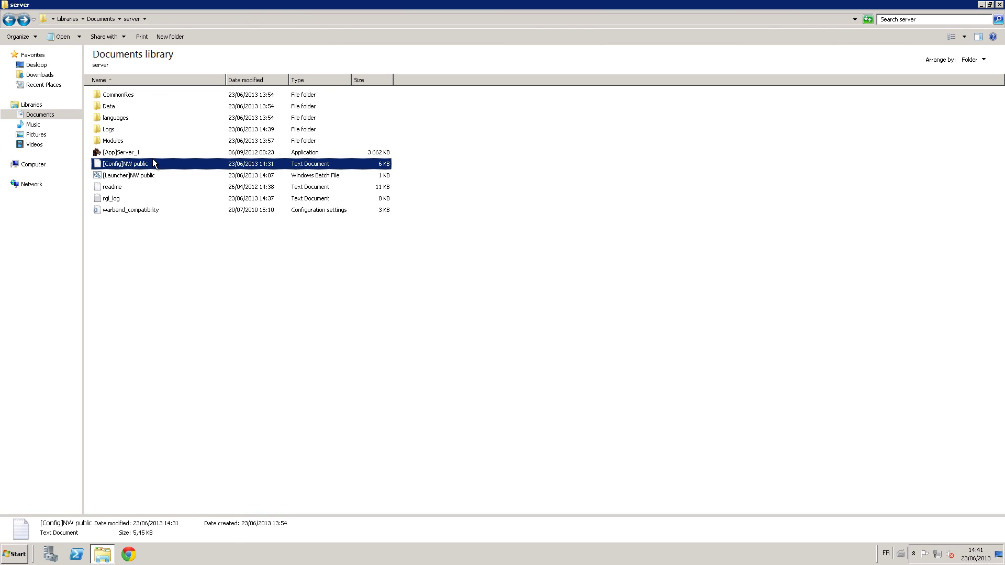
pyautogui.hotkey('ctrl', 'v')
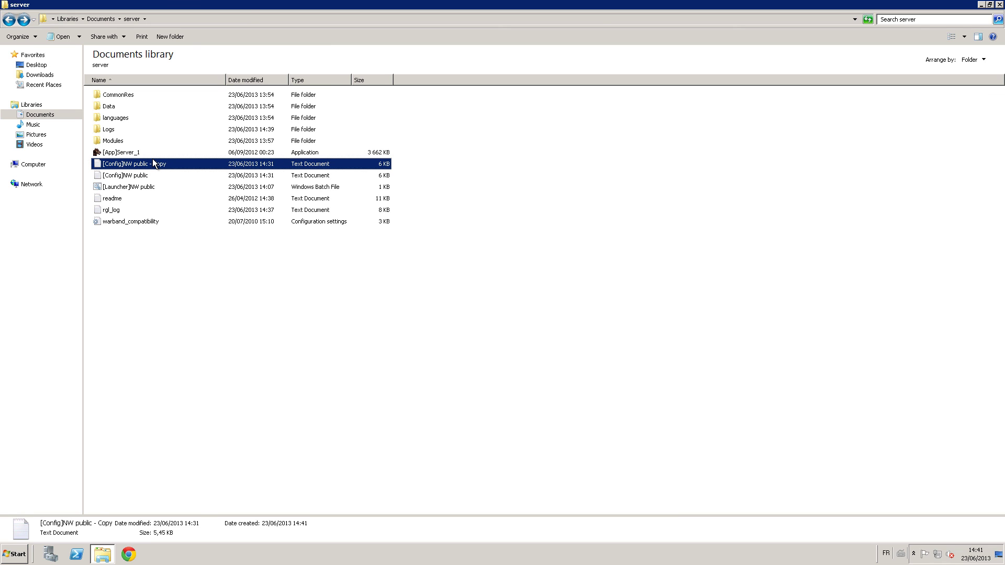
pyautogui.click(156, 157)
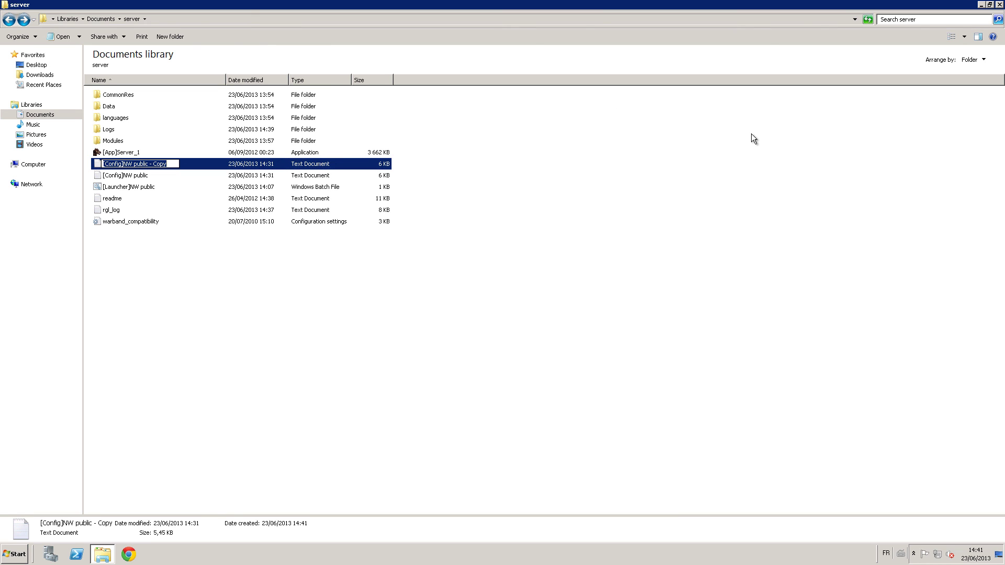
pyautogui.press('End')
pyautogui.press('BackSpace')
pyautogui.press('BackSpace')
pyautogui.press('BackSpace')
pyautogui.press('BackSpace')
pyautogui.press('BackSpace')
pyautogui.press('BackSpace')
pyautogui.press('BackSpace')
pyautogui.press('BackSpace')
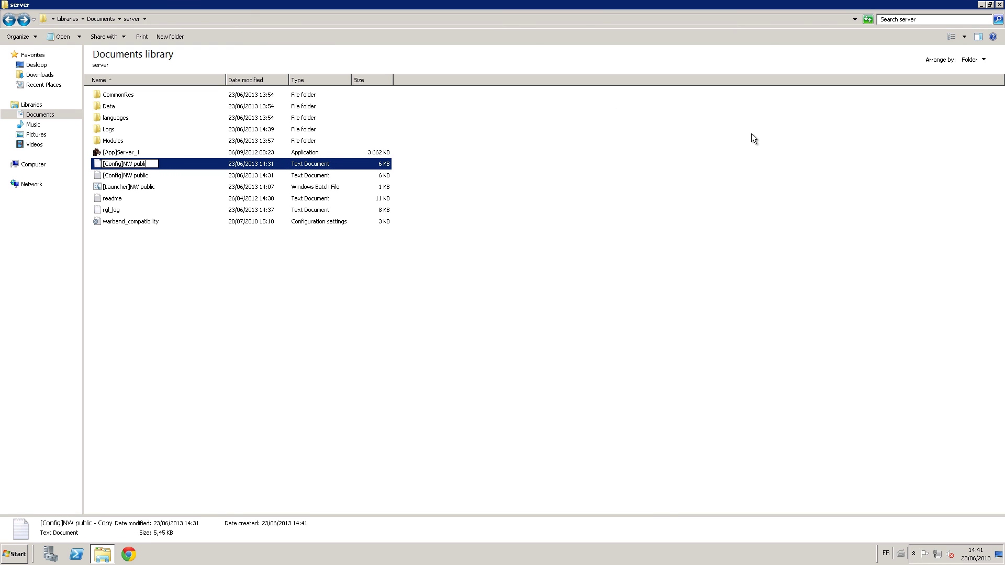
pyautogui.press('BackSpace')
pyautogui.press('BackSpace')
pyautogui.press('BackSpace')
pyautogui.press('BackSpace')
pyautogui.write('rivate')
pyautogui.press('Return')
# Duplicate the NW public launcher and name the copy [Launcher]NW private.
pyautogui.press('Down')
pyautogui.press('Down')
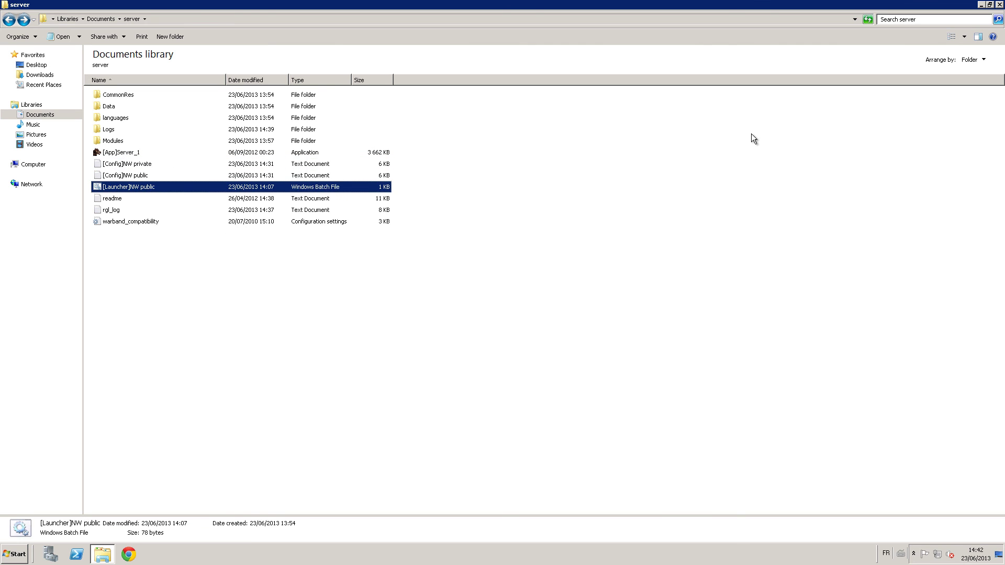
pyautogui.press('Up')
pyautogui.press('Up')
pyautogui.press('Down')
pyautogui.press('Down')
pyautogui.hotkey('ctrl', 'c')
pyautogui.hotkey('ctrl', 'v')
pyautogui.hotkey('ctrl', 'e')
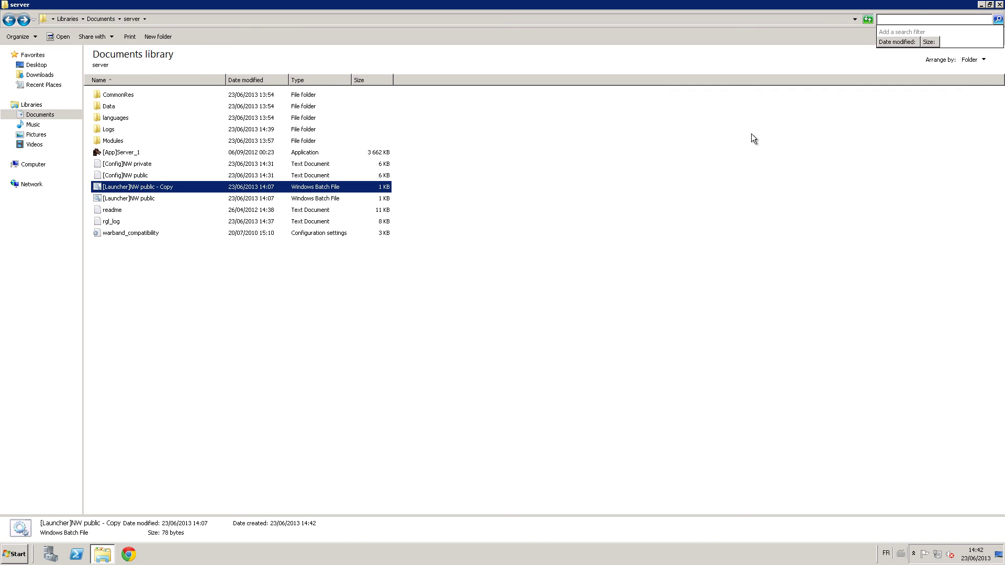
pyautogui.press('Escape')
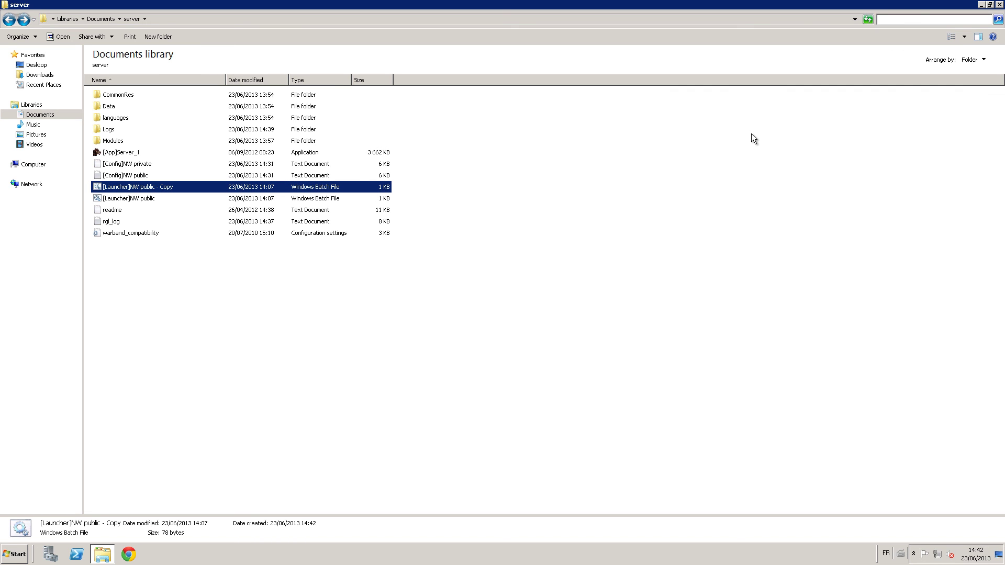
pyautogui.click(176, 188)
pyautogui.click(176, 187)
pyautogui.press('BackSpace')
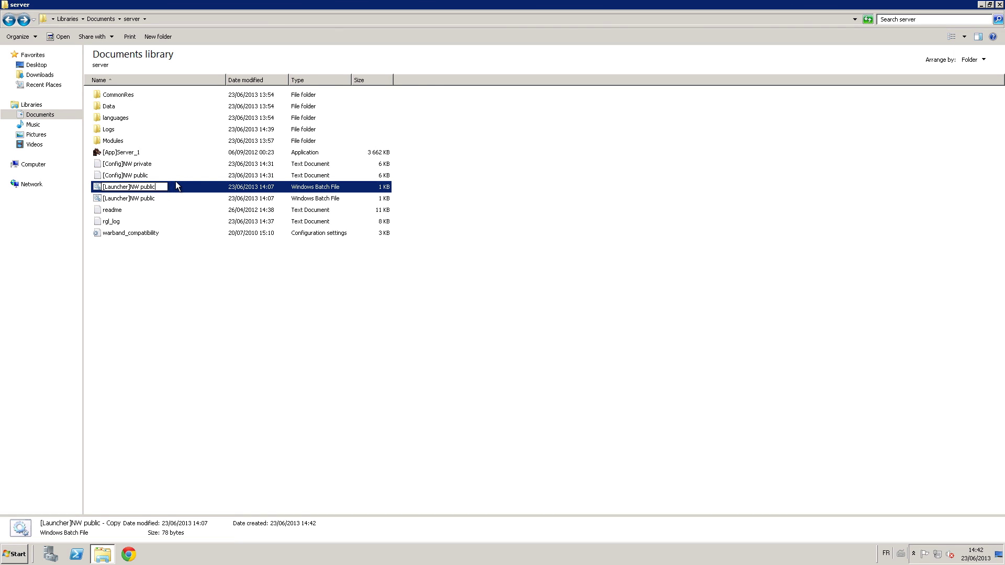
pyautogui.write('private')
pyautogui.press('Return')
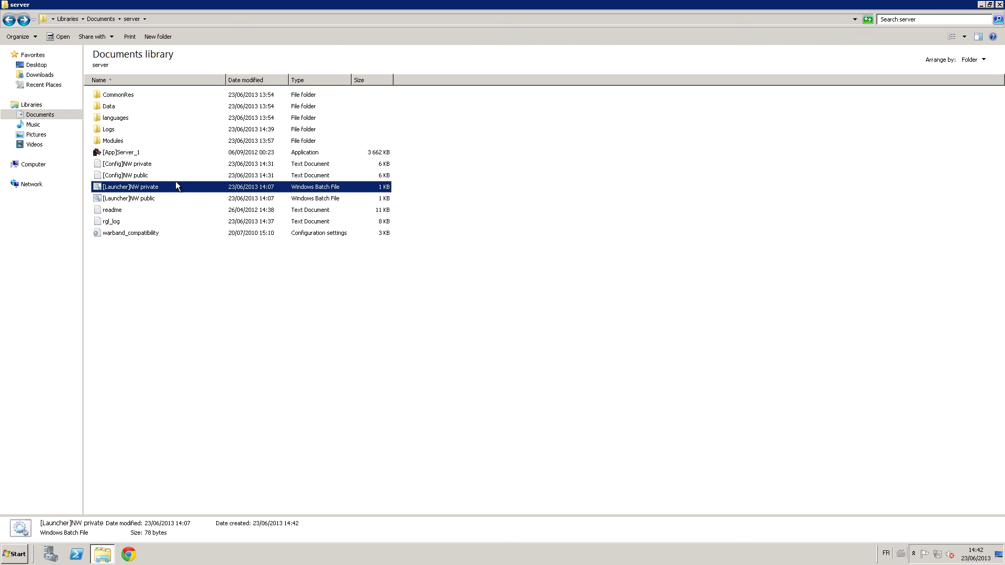
# In [Launcher]NW private, change the config reference from Server_1 to NW private.
pyautogui.rightClick(175, 182)
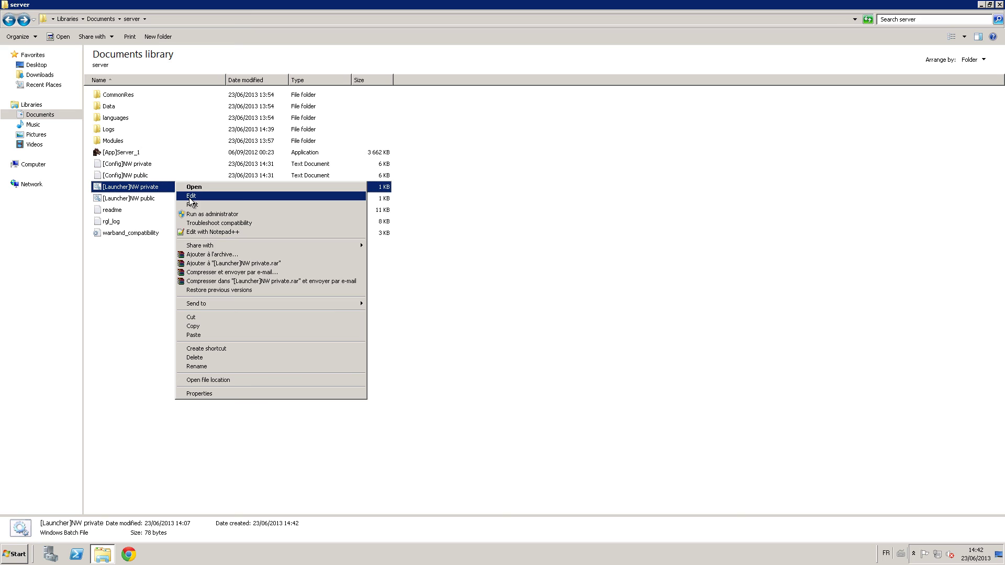
pyautogui.click(306, 196)
pyautogui.moveTo(529, 136); pyautogui.dragTo(181, 135)
pyautogui.click(379, 138)
pyautogui.click(473, 132)
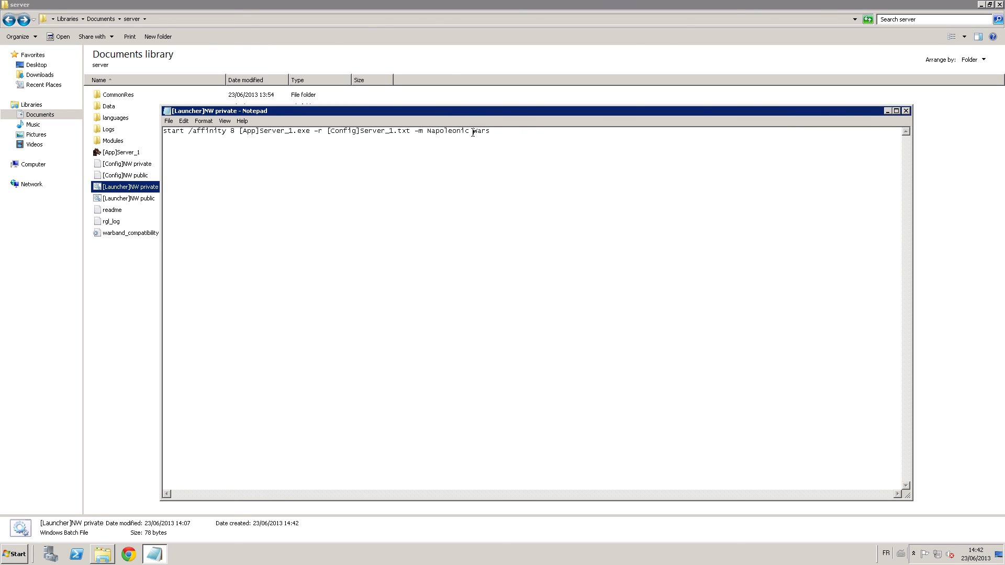
pyautogui.click(395, 132)
pyautogui.press('BackSpace')
pyautogui.press('BackSpace')
pyautogui.press('BackSpace')
pyautogui.press('BackSpace')
pyautogui.press('BackSpace')
pyautogui.press('BackSpace')
pyautogui.press('BackSpace')
pyautogui.press('BackSpace')
pyautogui.write('NW private')
# Save and close the launcher, then test-run it and close the server console.
pyautogui.click(906, 111)
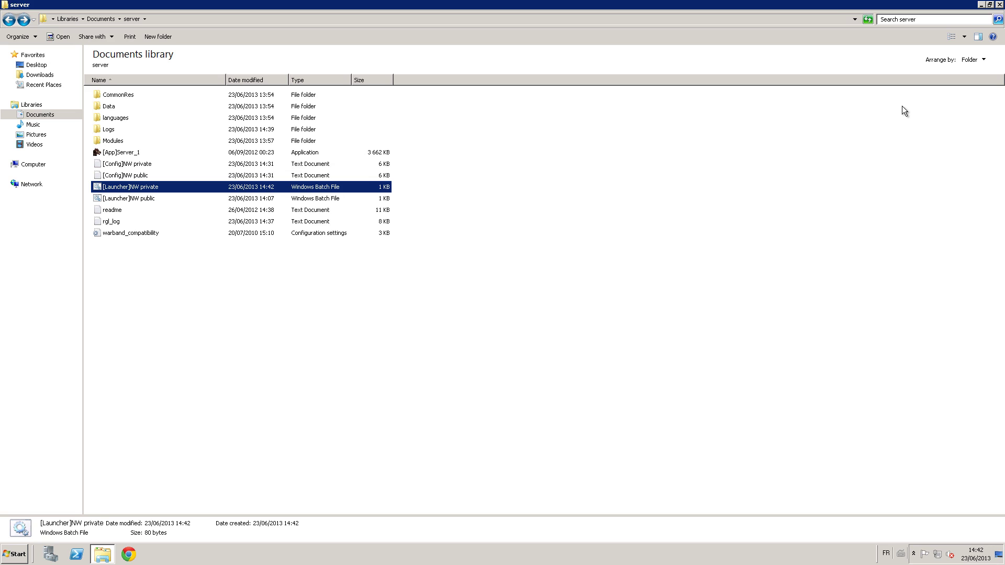
pyautogui.press('Return')
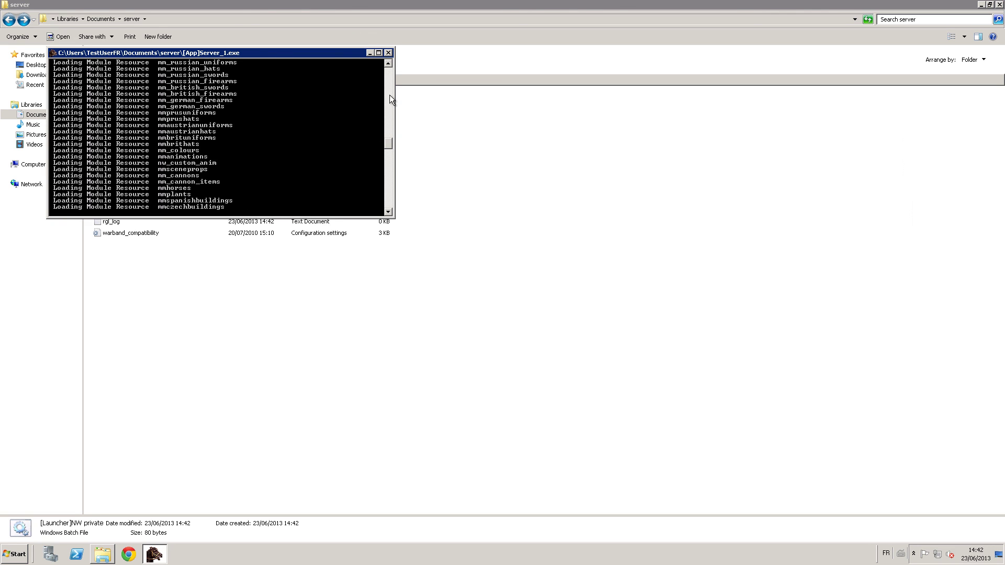
pyautogui.click(388, 53)
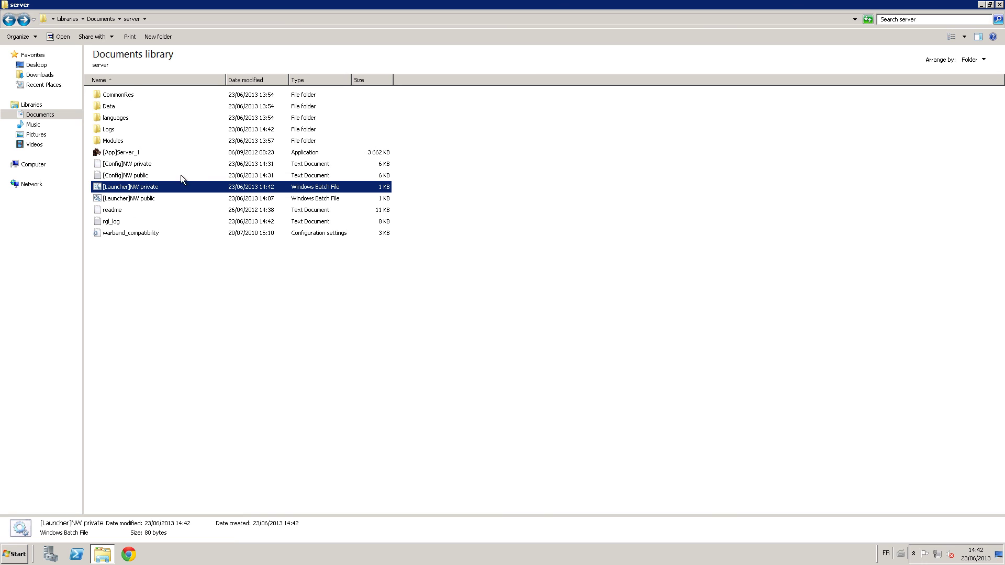
# Rename [Launcher]NW public to [Launcher]Native public.
pyautogui.click(141, 199)
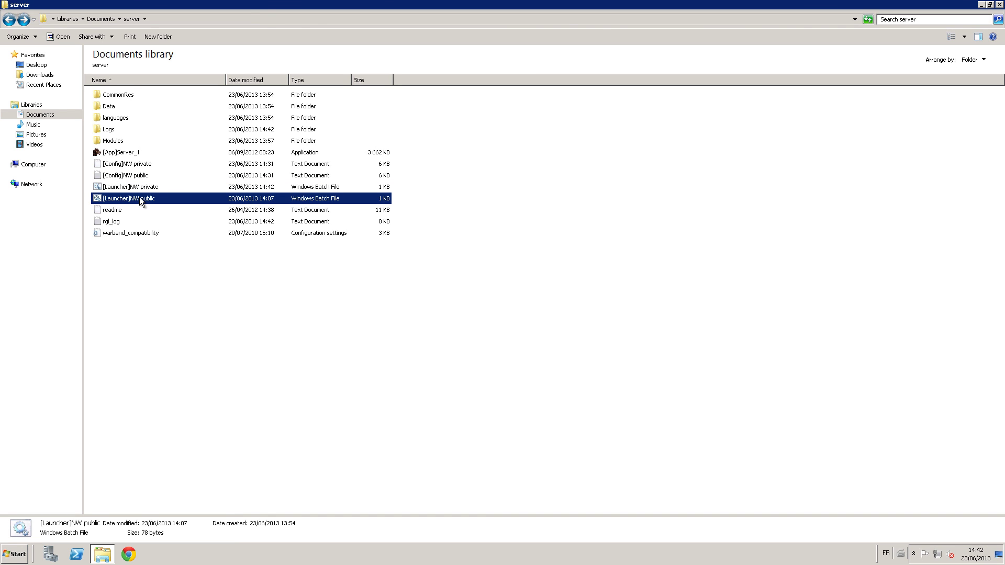
pyautogui.click(141, 201)
pyautogui.click(141, 199)
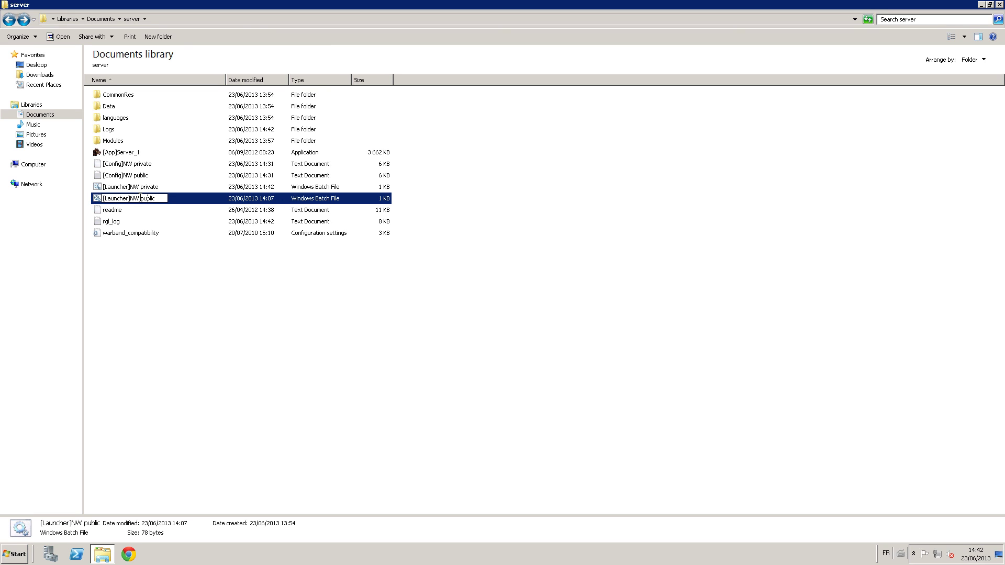
pyautogui.press('BackSpace')
pyautogui.write('ative')
pyautogui.press('Return')
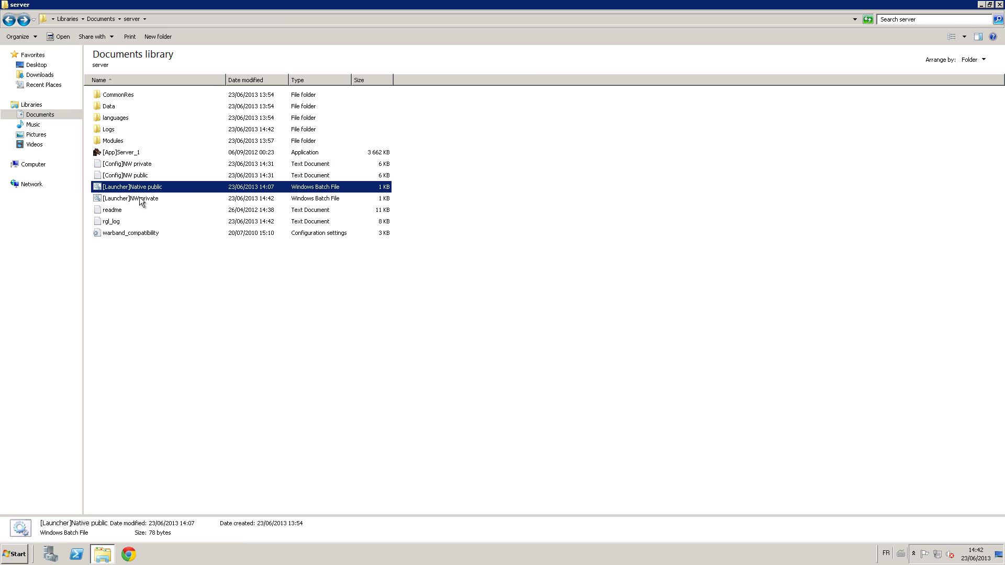
# Edit the Native public launcher to load the module with -m Native and save it.
pyautogui.rightClick(154, 185)
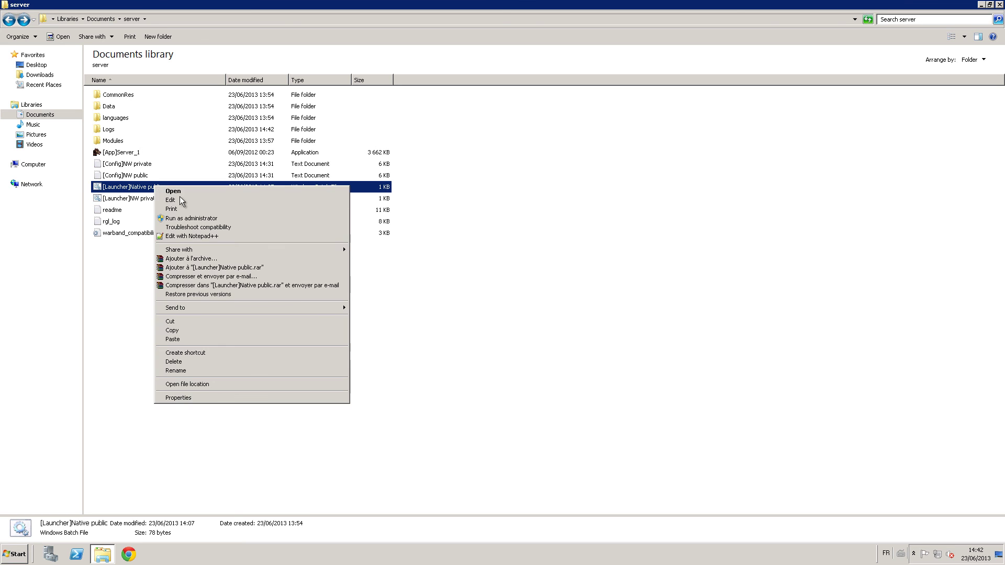
pyautogui.click(186, 201)
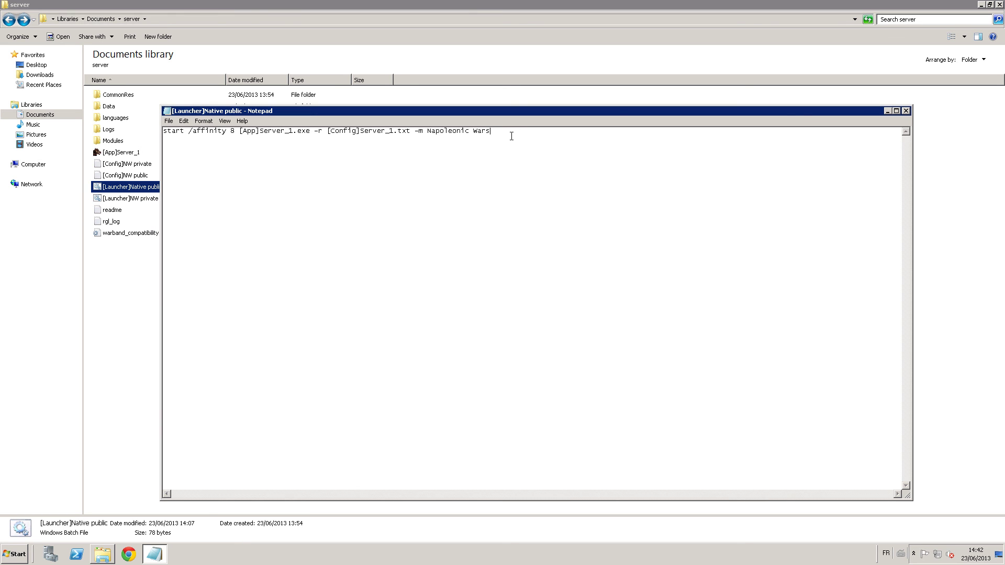
pyautogui.press('BackSpace')
pyautogui.press('BackSpace')
pyautogui.press('BackSpace')
pyautogui.press('BackSpace')
pyautogui.press('BackSpace')
pyautogui.press('BackSpace')
pyautogui.press('BackSpace')
pyautogui.press('BackSpace')
pyautogui.press('BackSpace')
pyautogui.press('BackSpace')
pyautogui.press('BackSpace')
pyautogui.press('BackSpace')
pyautogui.press('BackSpace')
pyautogui.press('BackSpace')
pyautogui.write('ative')
pyautogui.hotkey('ctrl', 's')
# Close the launcher file, test-run Native public, and close the server console.
pyautogui.click(904, 111)
pyautogui.press('Return')
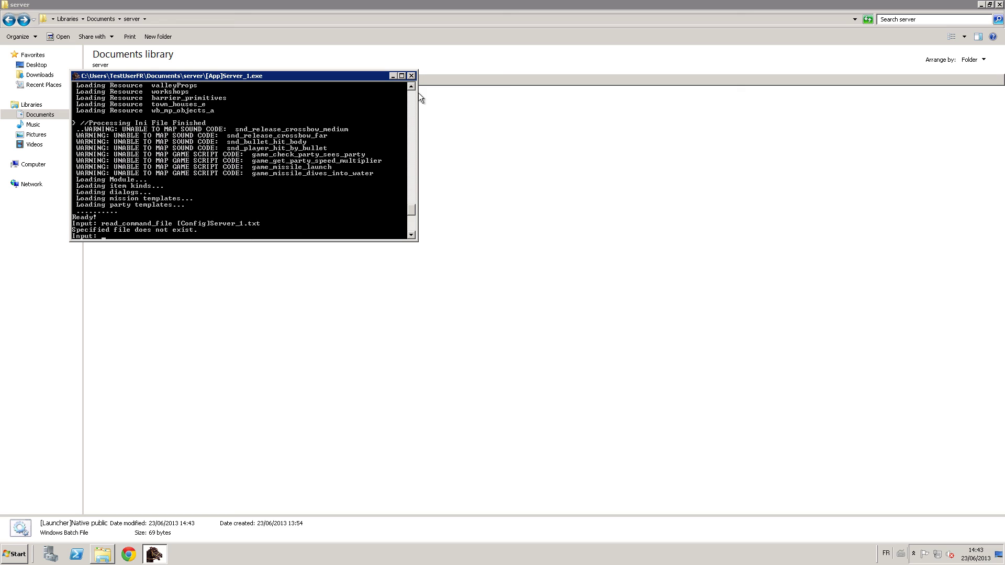
pyautogui.click(411, 75)
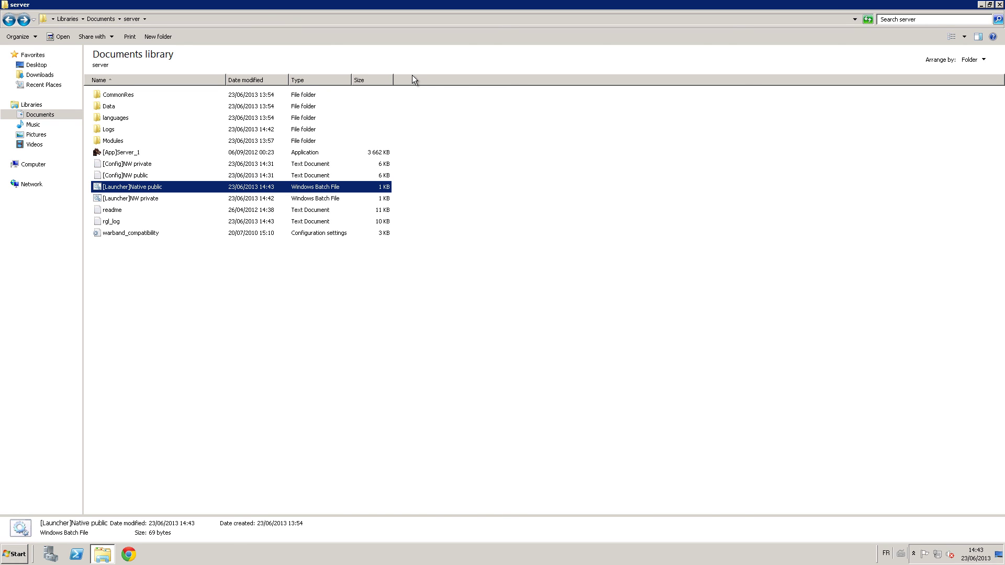
pyautogui.press('alt')
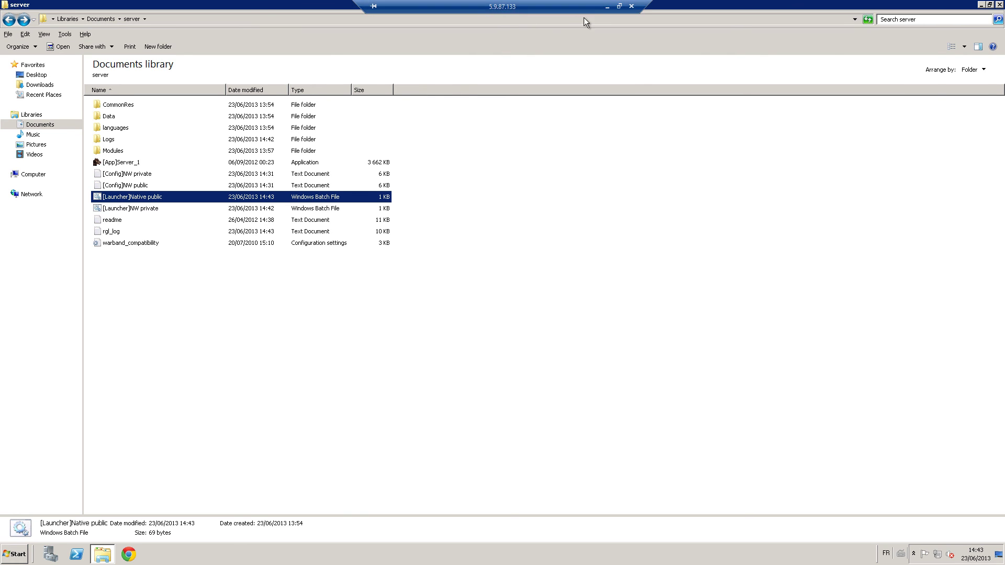